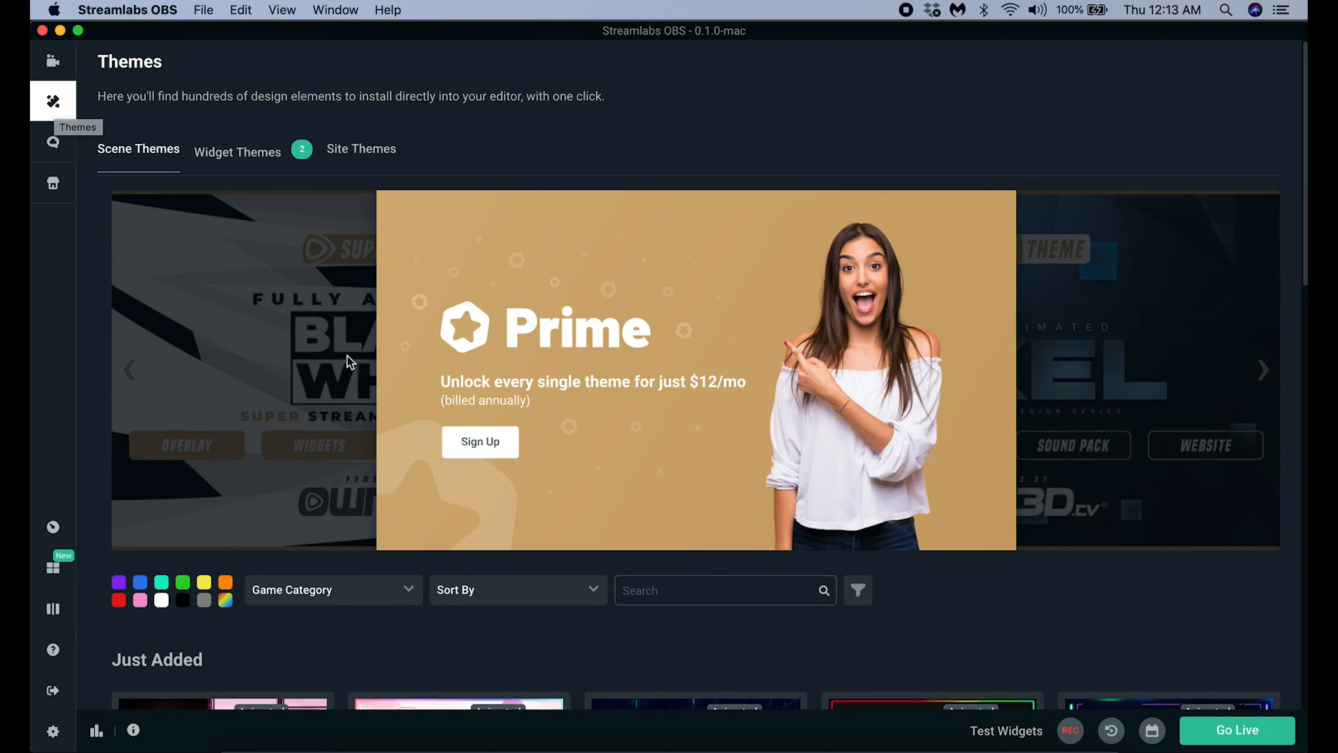
Step: Browse Cloudbot's Modules, Commands, Timers, Quotes and Queue tabs, then go to the App Store
{"action": "left_click", "coordinate": [53, 142]}
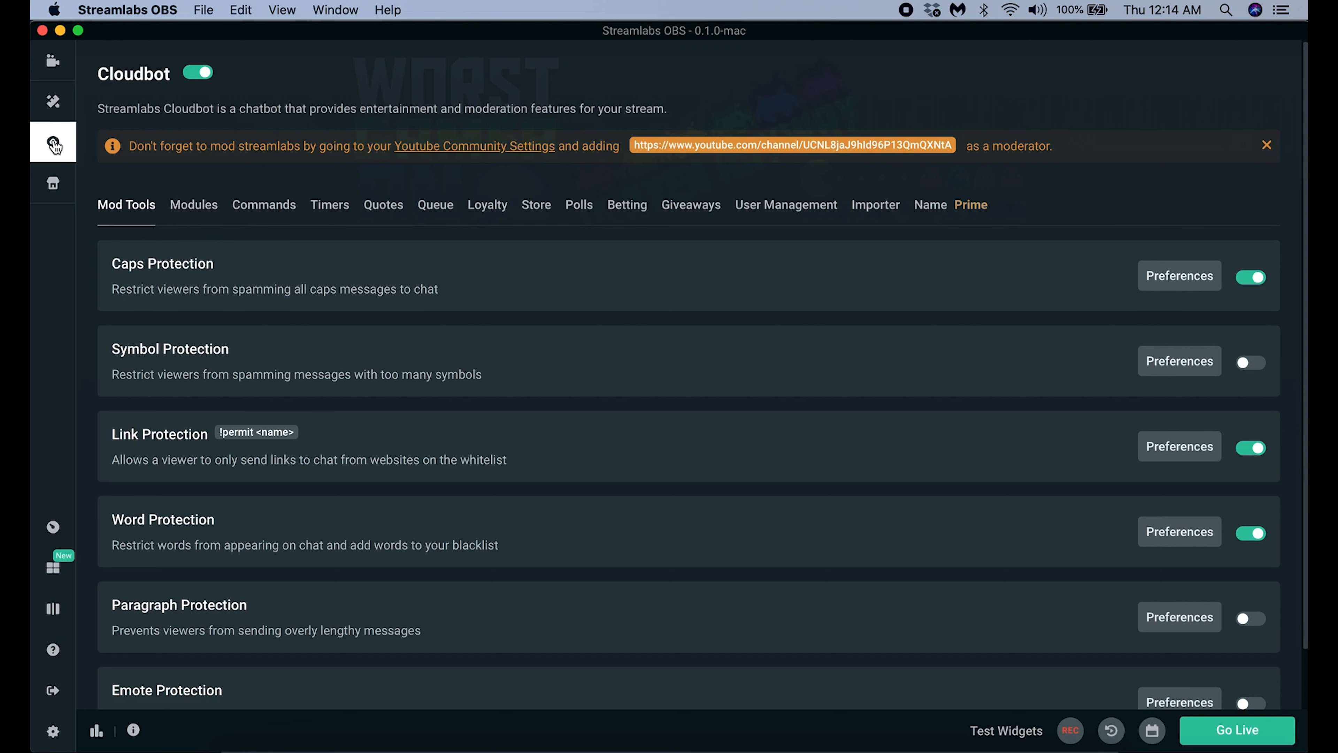
{"action": "left_click", "coordinate": [194, 207]}
{"action": "left_click", "coordinate": [264, 206]}
{"action": "left_click", "coordinate": [345, 211]}
{"action": "left_click", "coordinate": [402, 210]}
{"action": "left_click", "coordinate": [440, 212]}
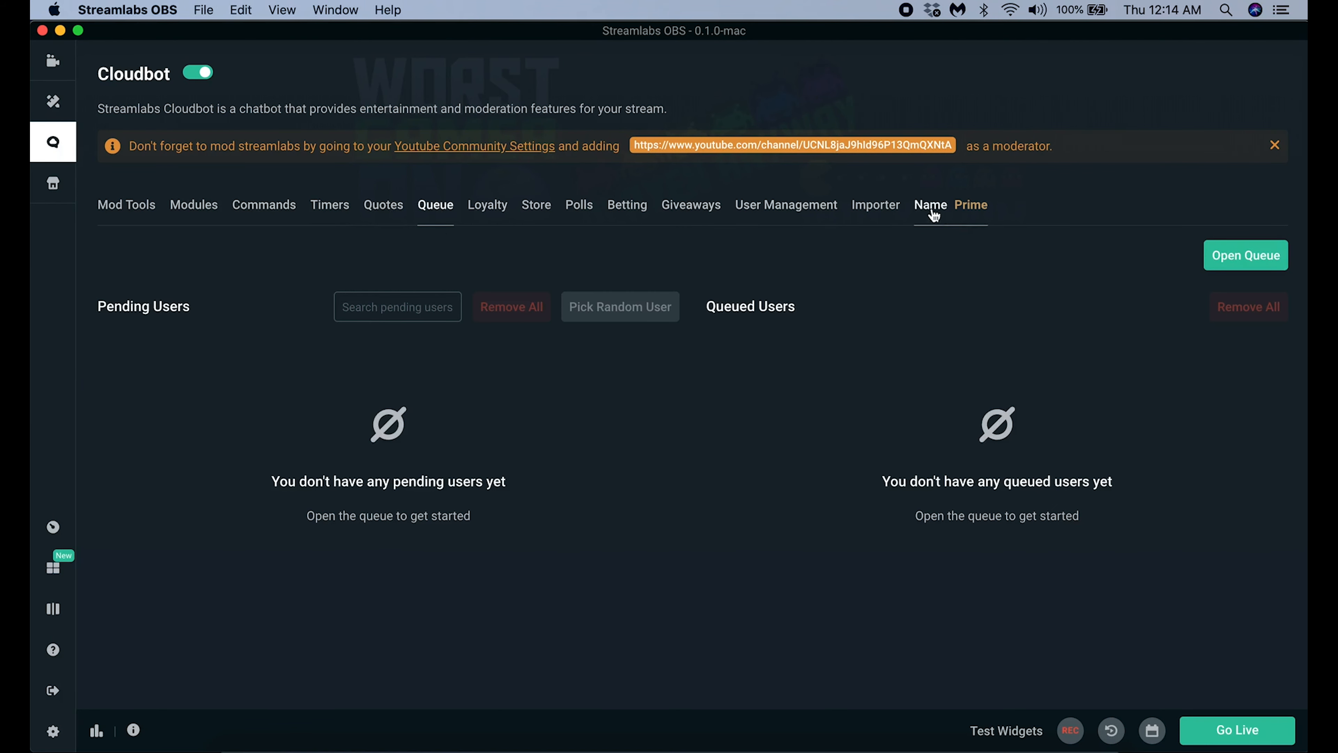
{"action": "left_click", "coordinate": [55, 191]}
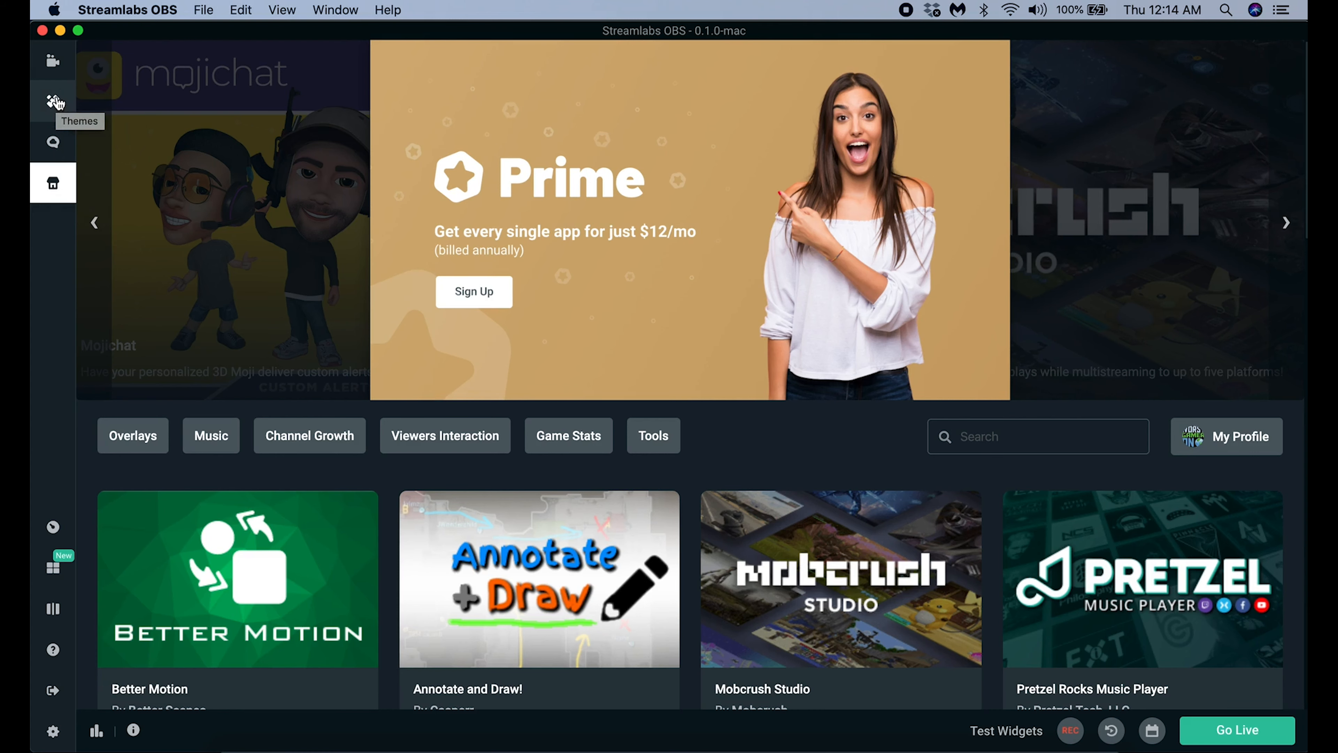
Step: Glance at the web dashboard in Chrome, close it, and go to the Layout Editor
{"action": "left_click", "coordinate": [53, 530]}
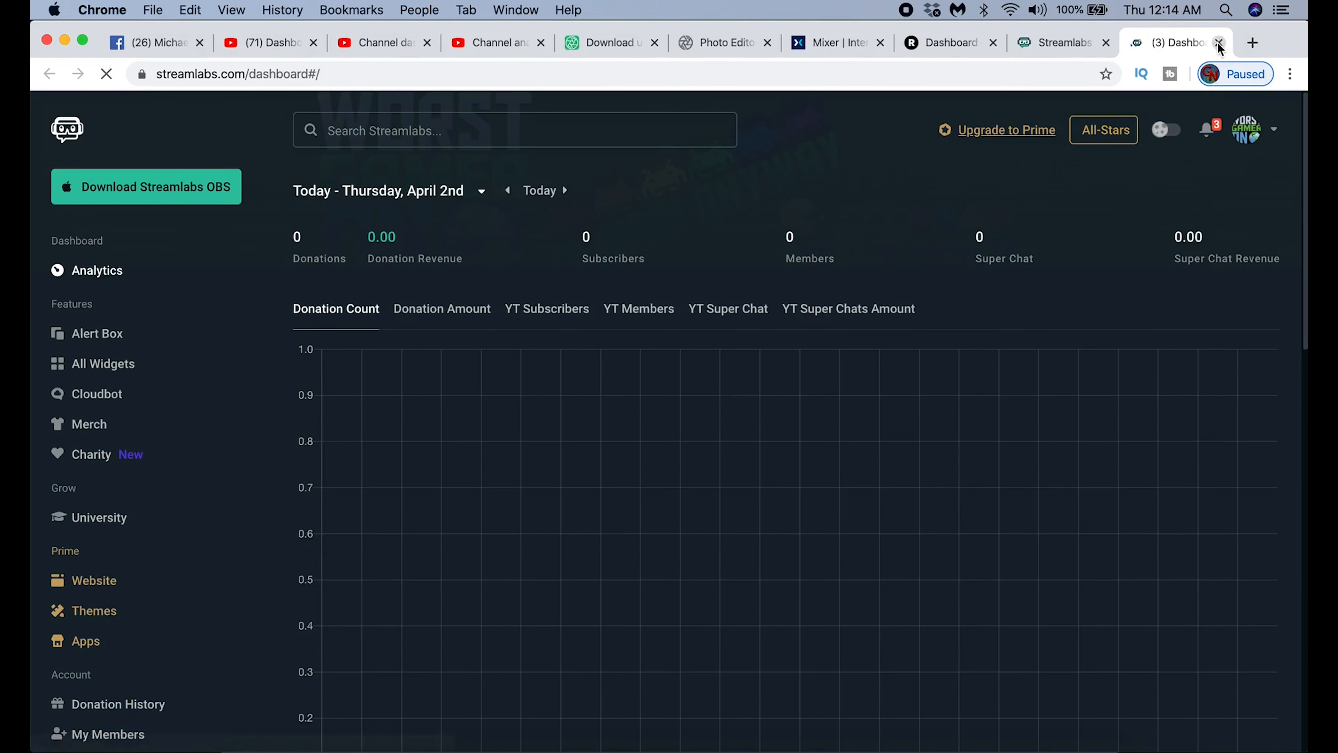
{"action": "left_click", "coordinate": [1219, 42]}
{"action": "left_click", "coordinate": [979, 751]}
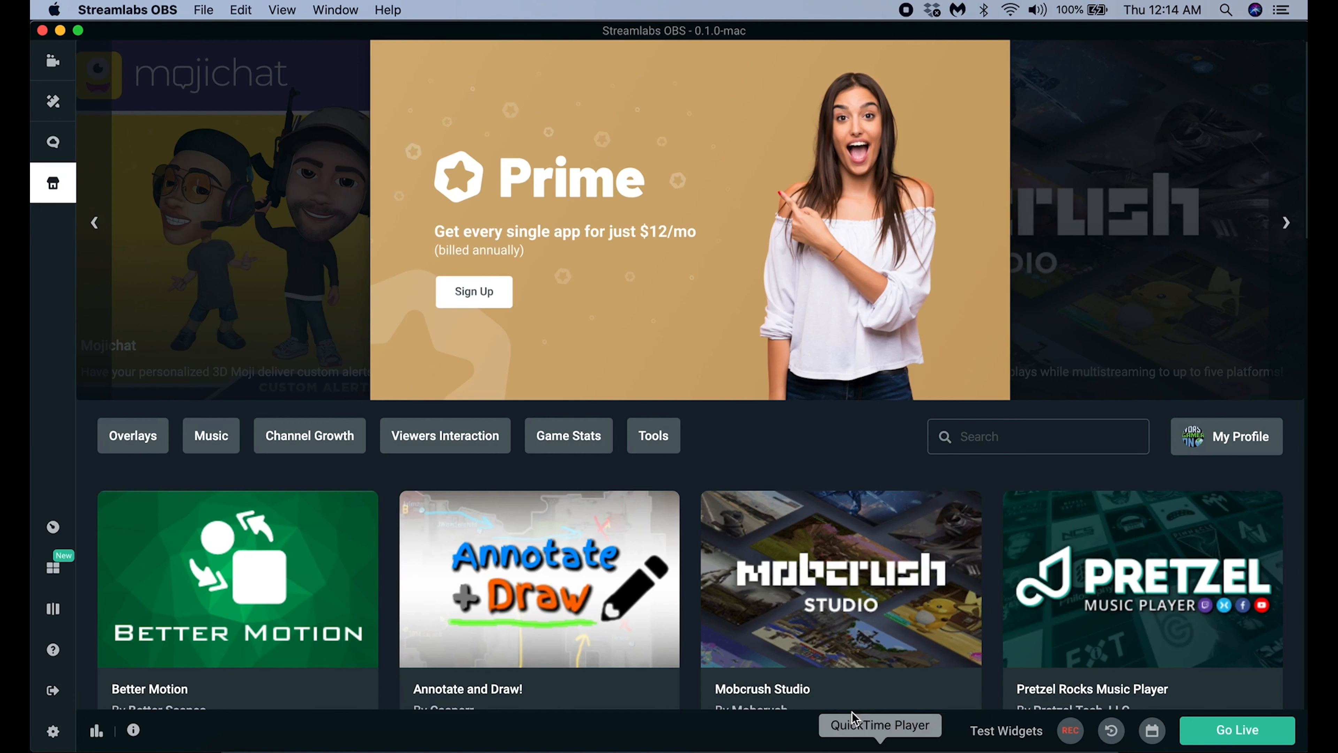
{"action": "left_click", "coordinate": [53, 570]}
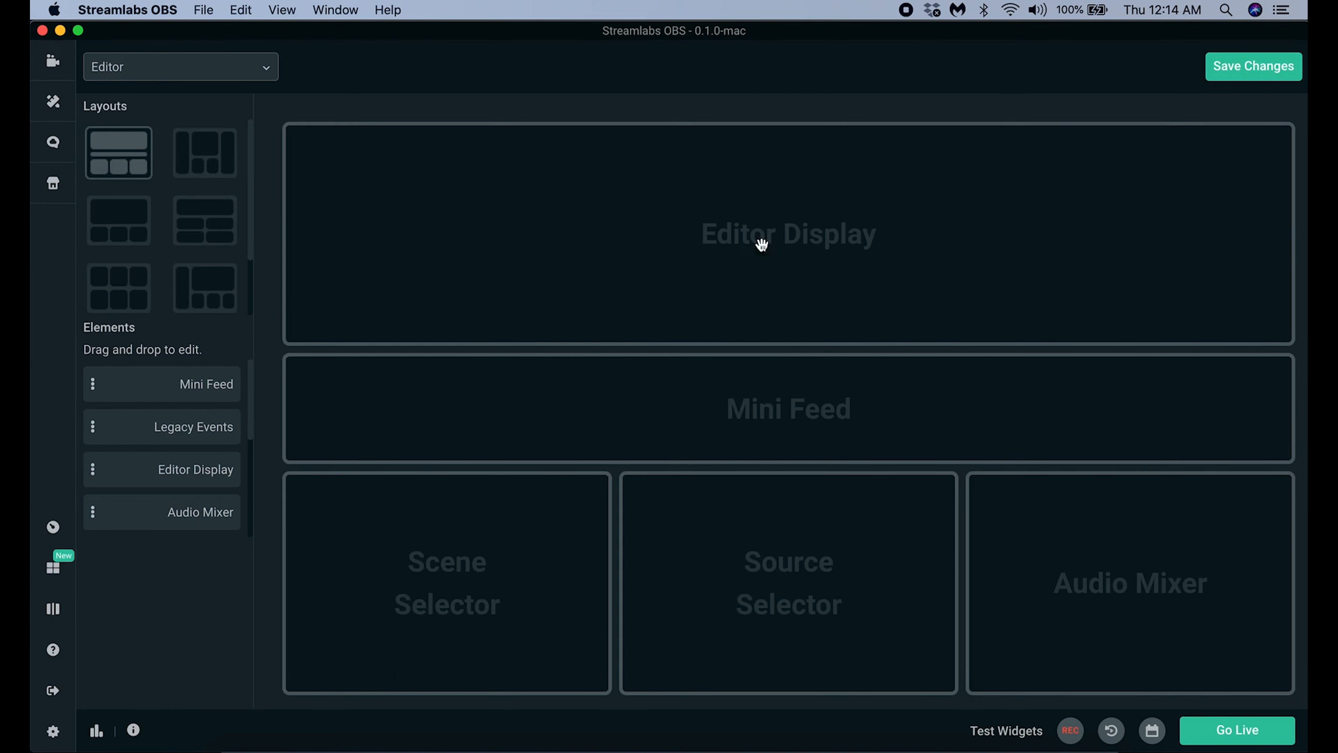
Step: Compare several layouts and pick the wide preview with three panels below
{"action": "left_click", "coordinate": [201, 152]}
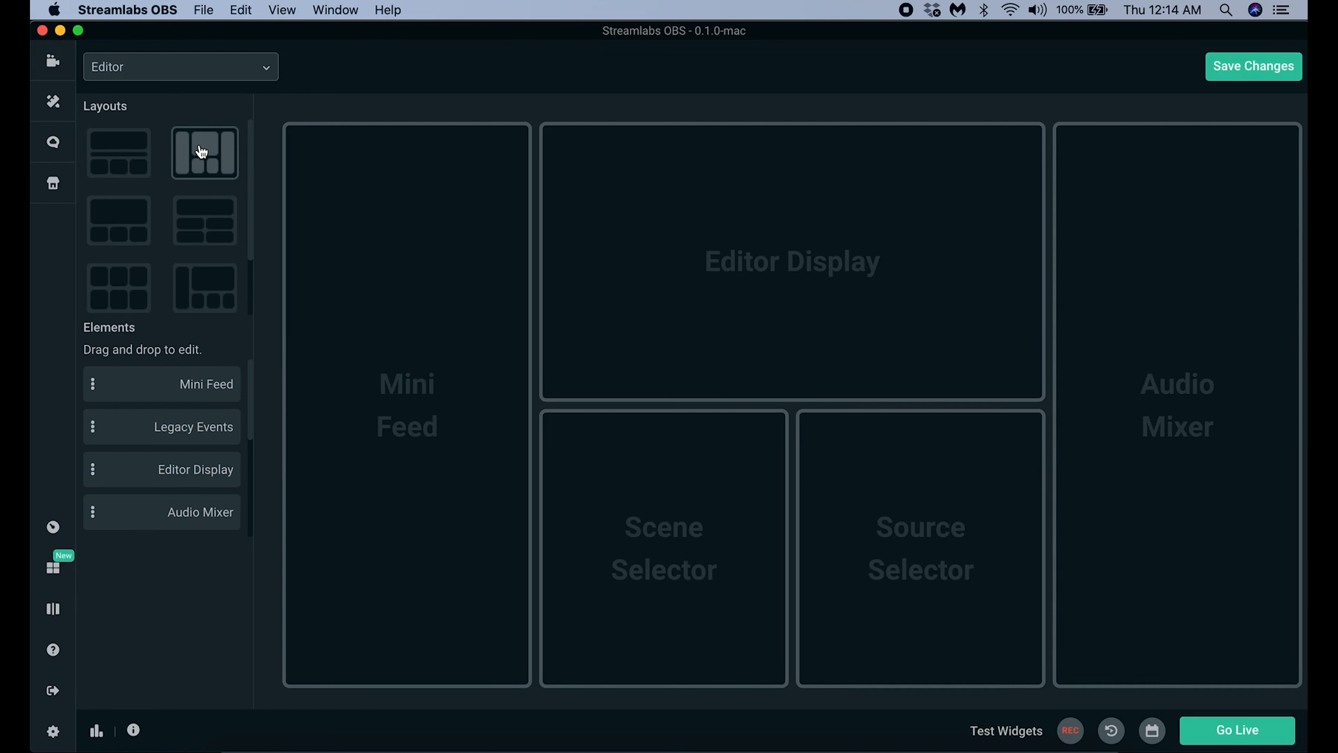
{"action": "left_click", "coordinate": [192, 223]}
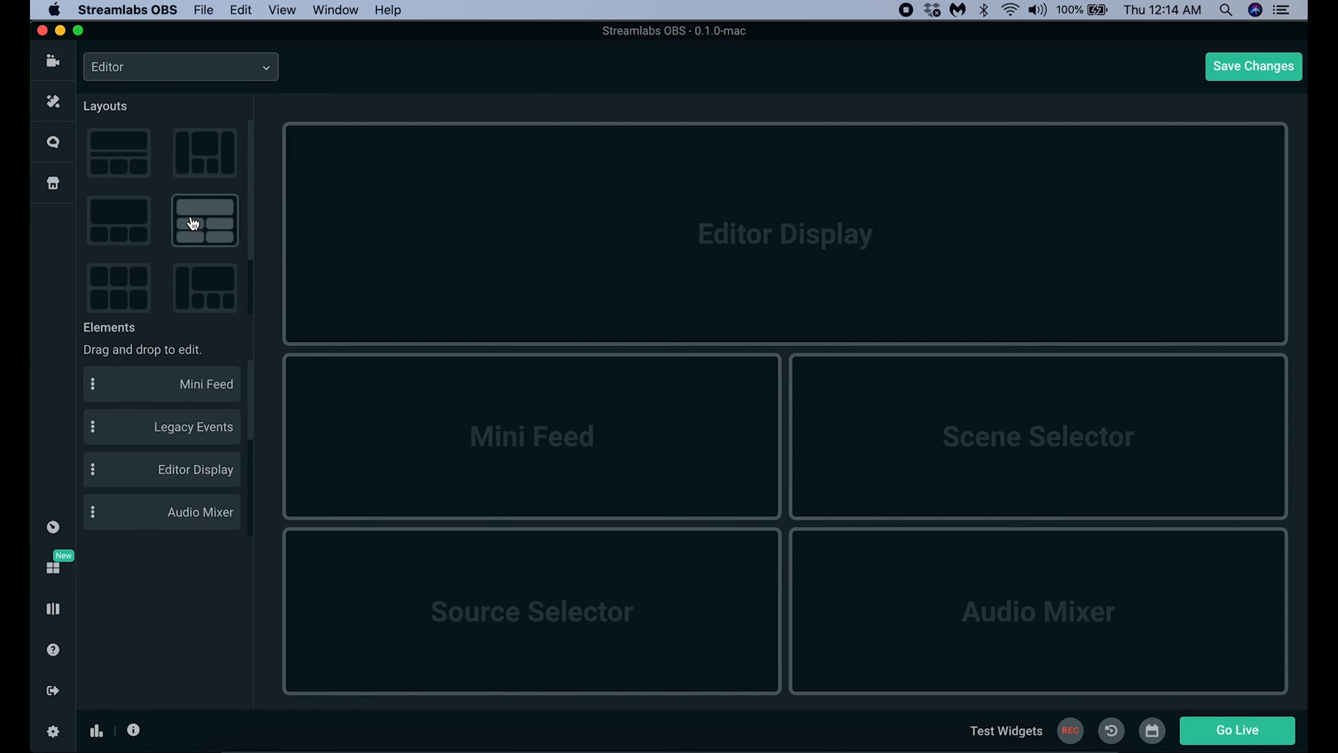
{"action": "left_click", "coordinate": [187, 293]}
{"action": "left_click", "coordinate": [125, 305]}
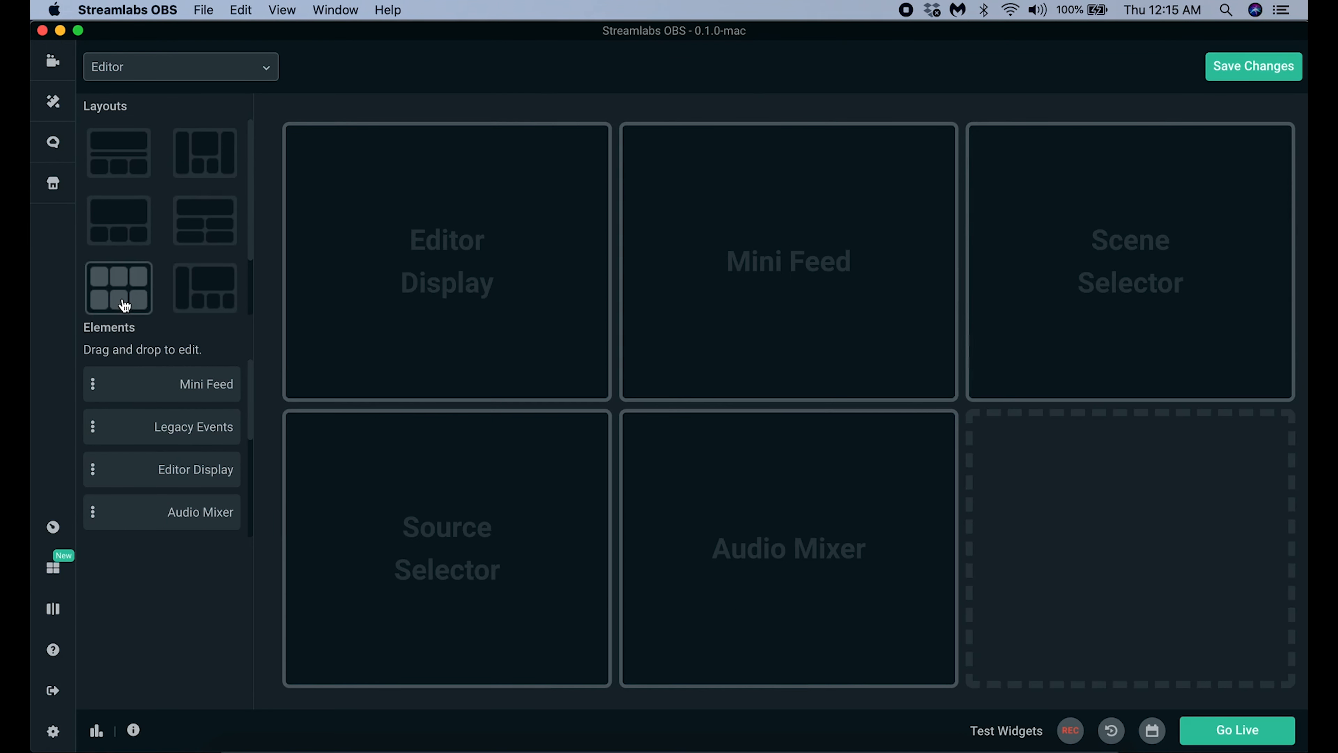
{"action": "left_click", "coordinate": [129, 226]}
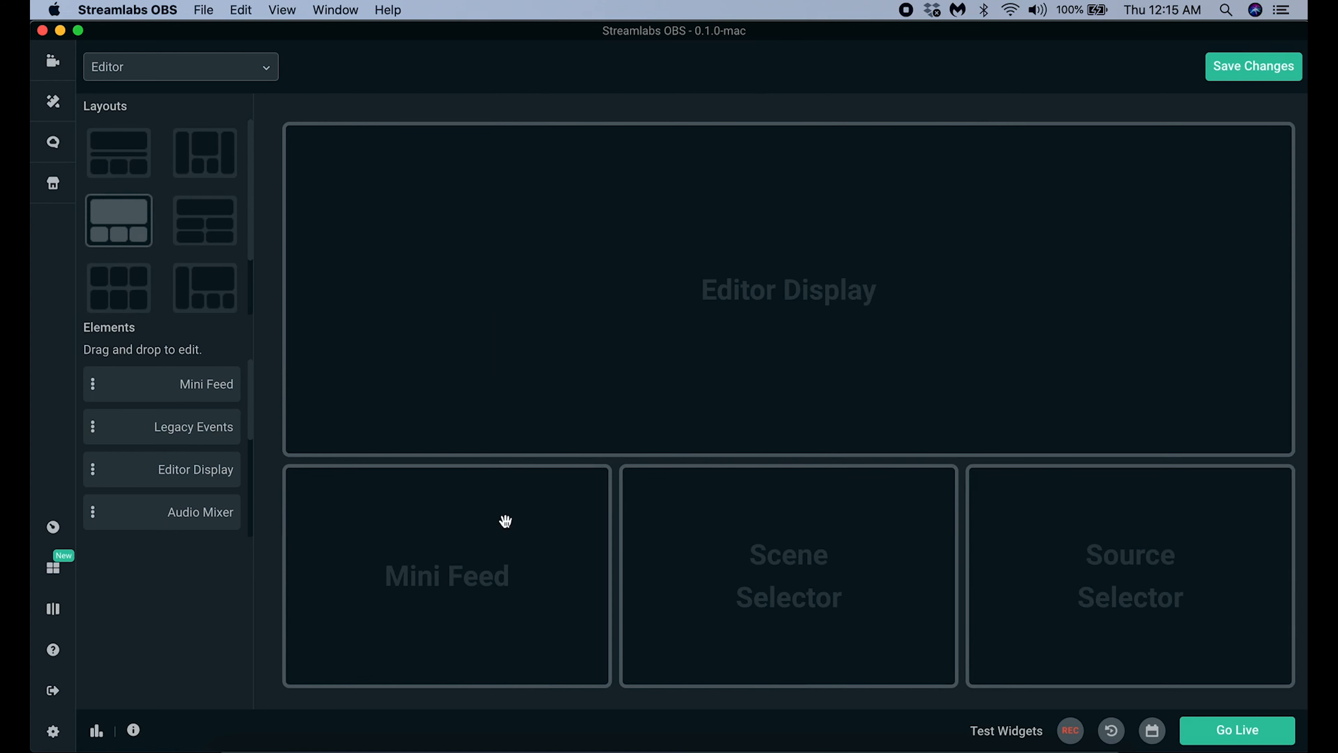
Step: Place Scene Selector, Source Selector and Audio Mixer in the bottom slots, save, and enlarge the preview
{"action": "left_click_drag", "start_coordinate": [795, 597], "coordinate": [490, 586]}
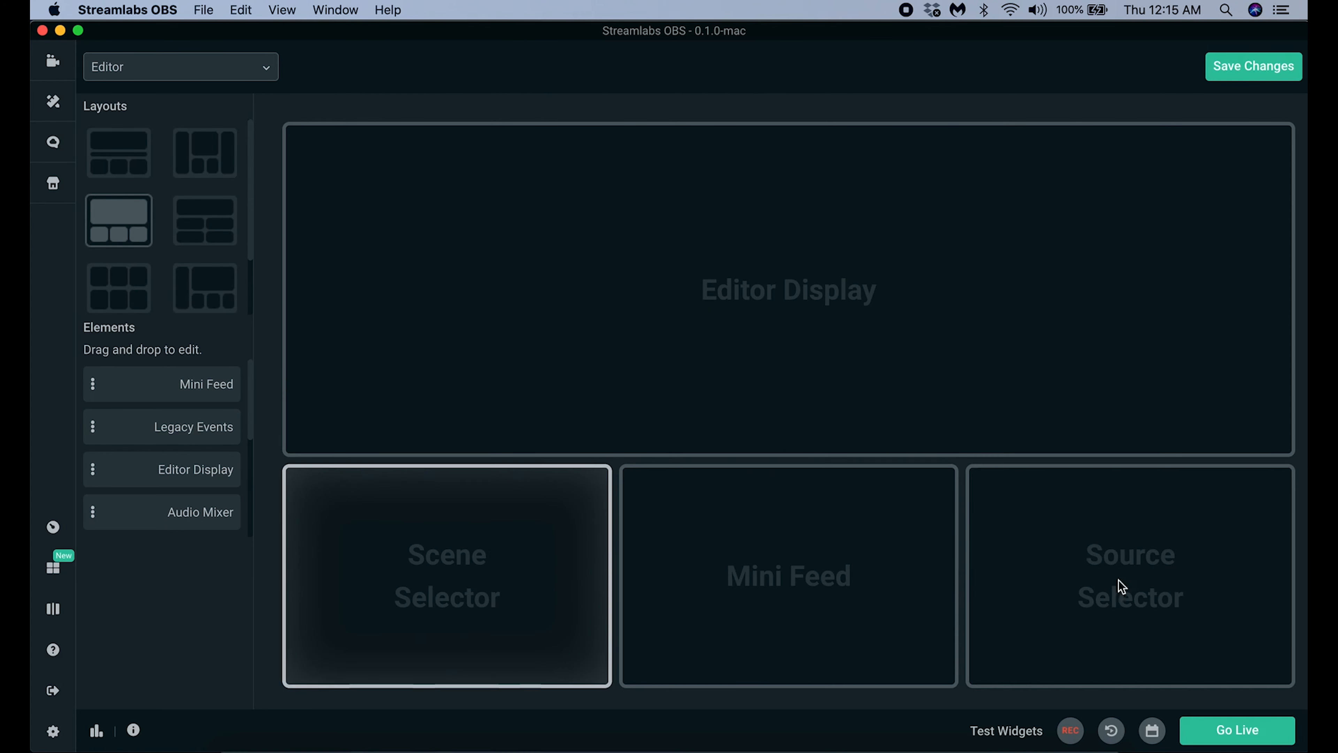
{"action": "left_click_drag", "start_coordinate": [1126, 577], "coordinate": [862, 571]}
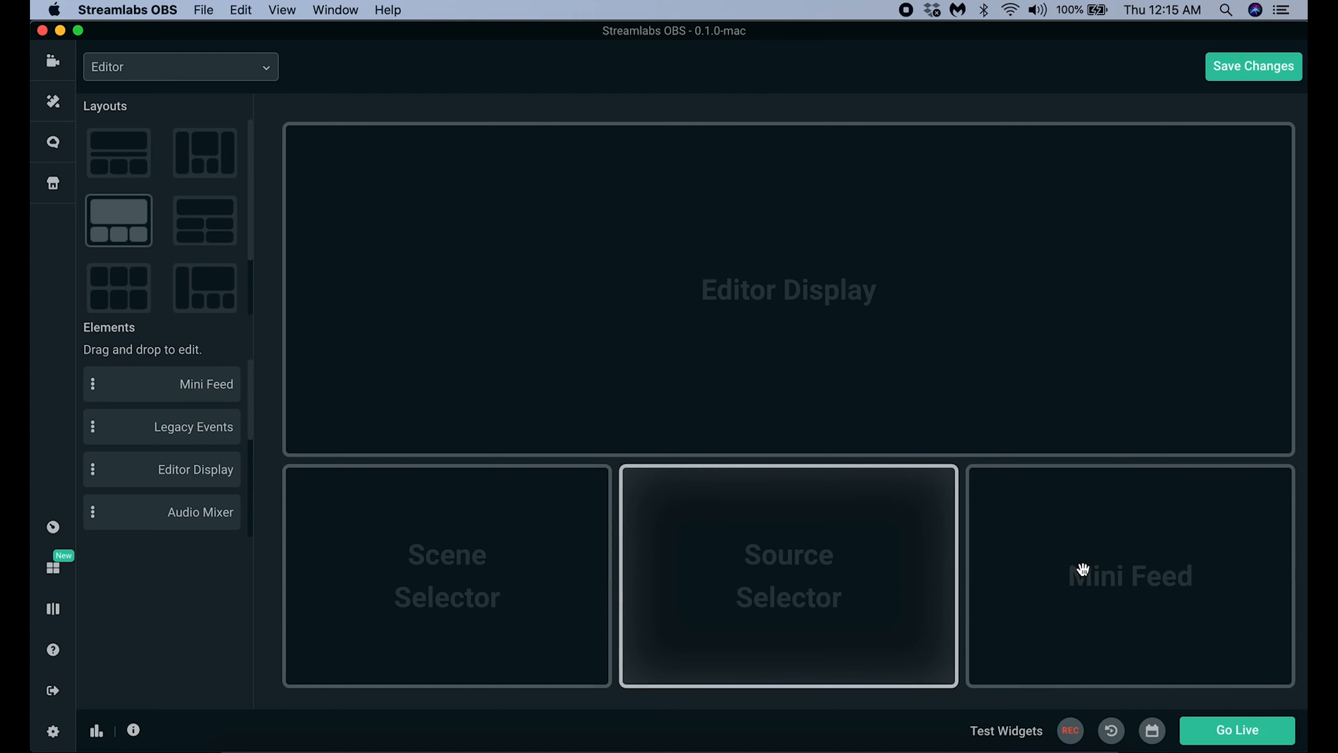
{"action": "scroll", "coordinate": [158, 464], "scroll_direction": "down", "scroll_amount": 2}
{"action": "left_click_drag", "start_coordinate": [158, 475], "coordinate": [1024, 640]}
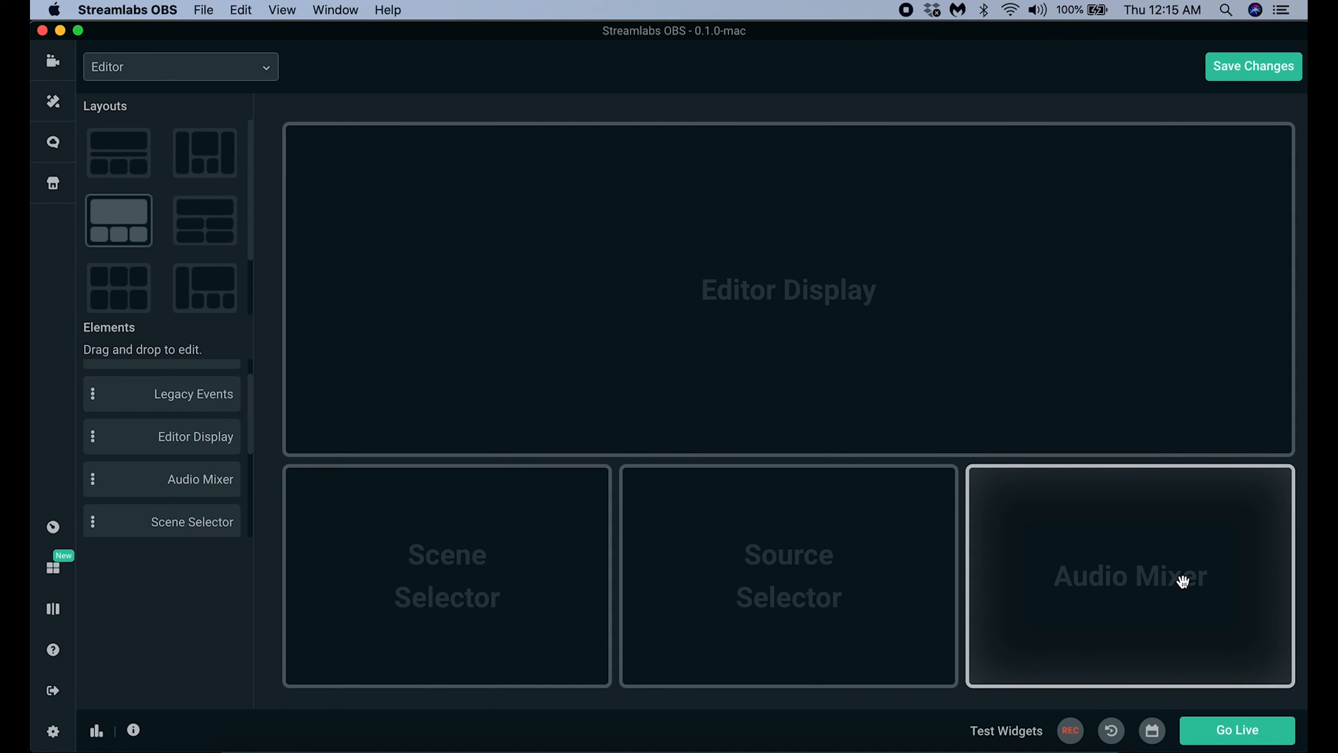
{"action": "left_click", "coordinate": [1264, 74]}
{"action": "left_click_drag", "start_coordinate": [683, 323], "coordinate": [696, 505]}
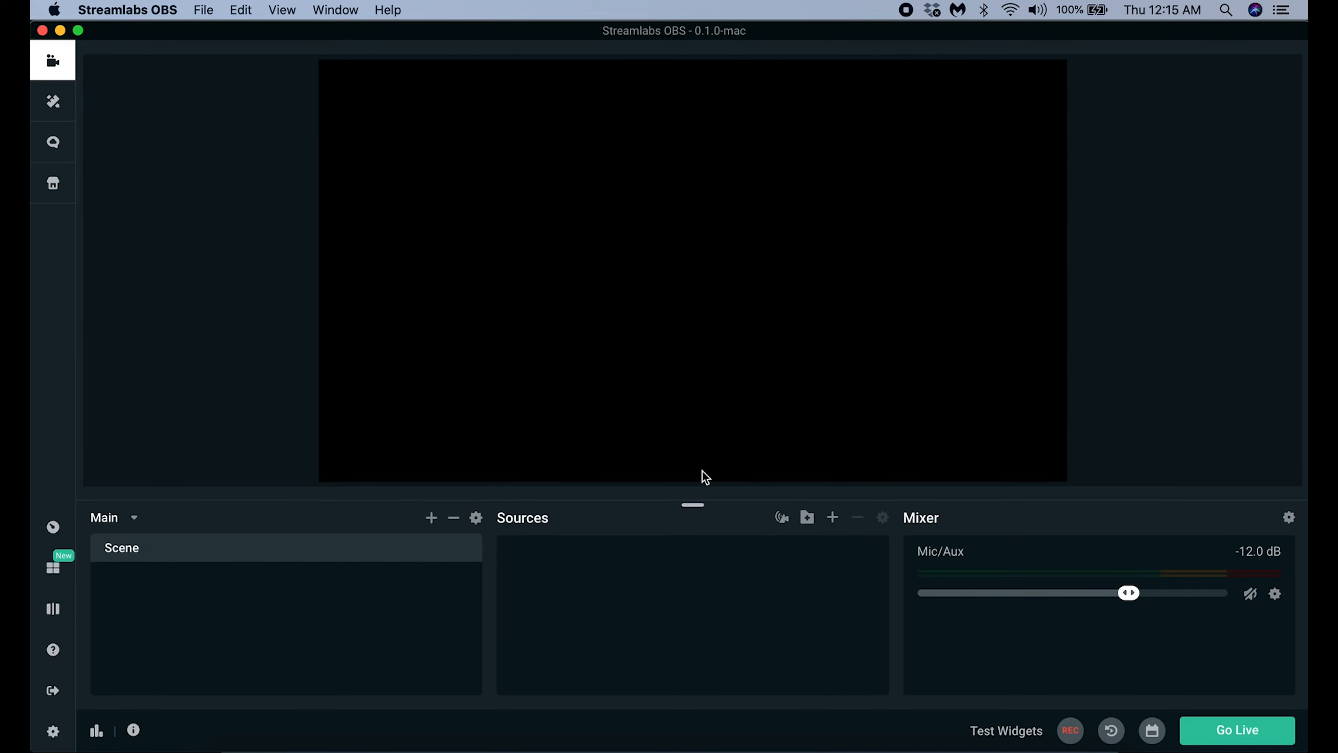
Step: Turn on Studio Mode and look at the help site before returning to the app
{"action": "left_click", "coordinate": [54, 609]}
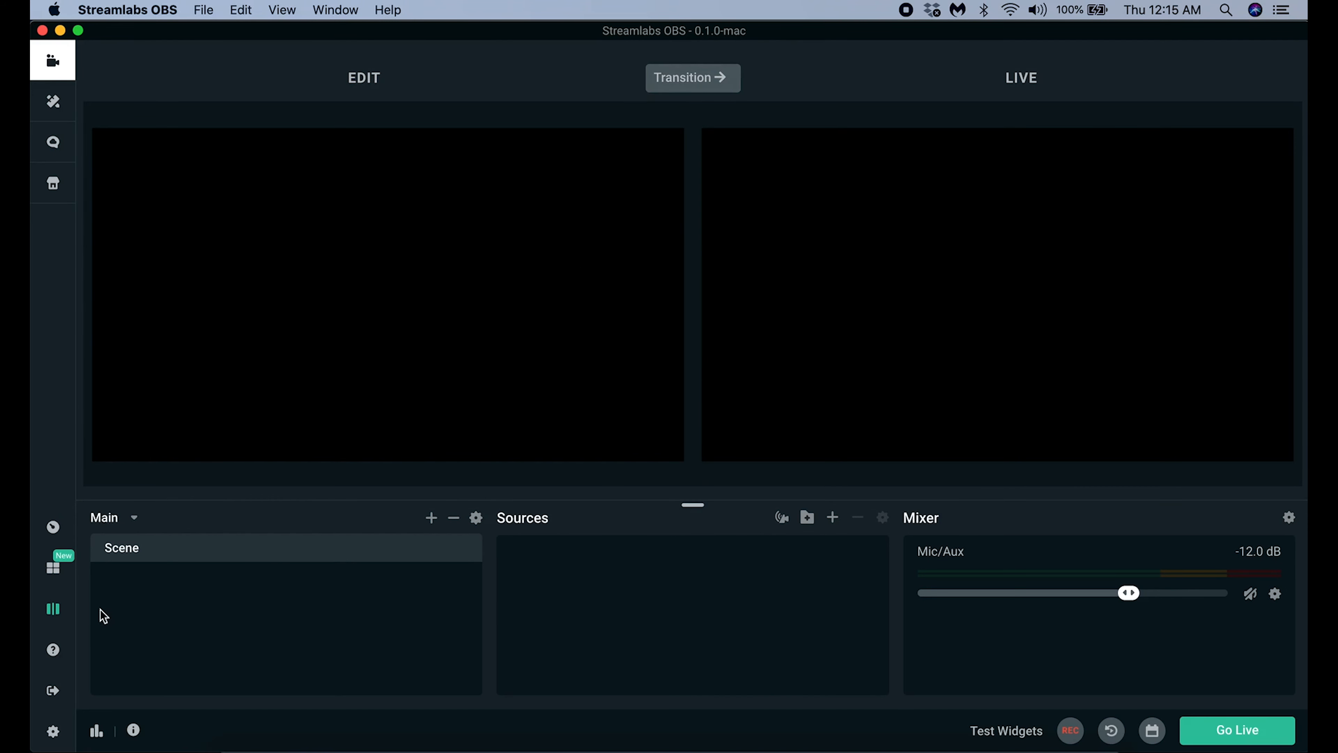
{"action": "left_click", "coordinate": [55, 651]}
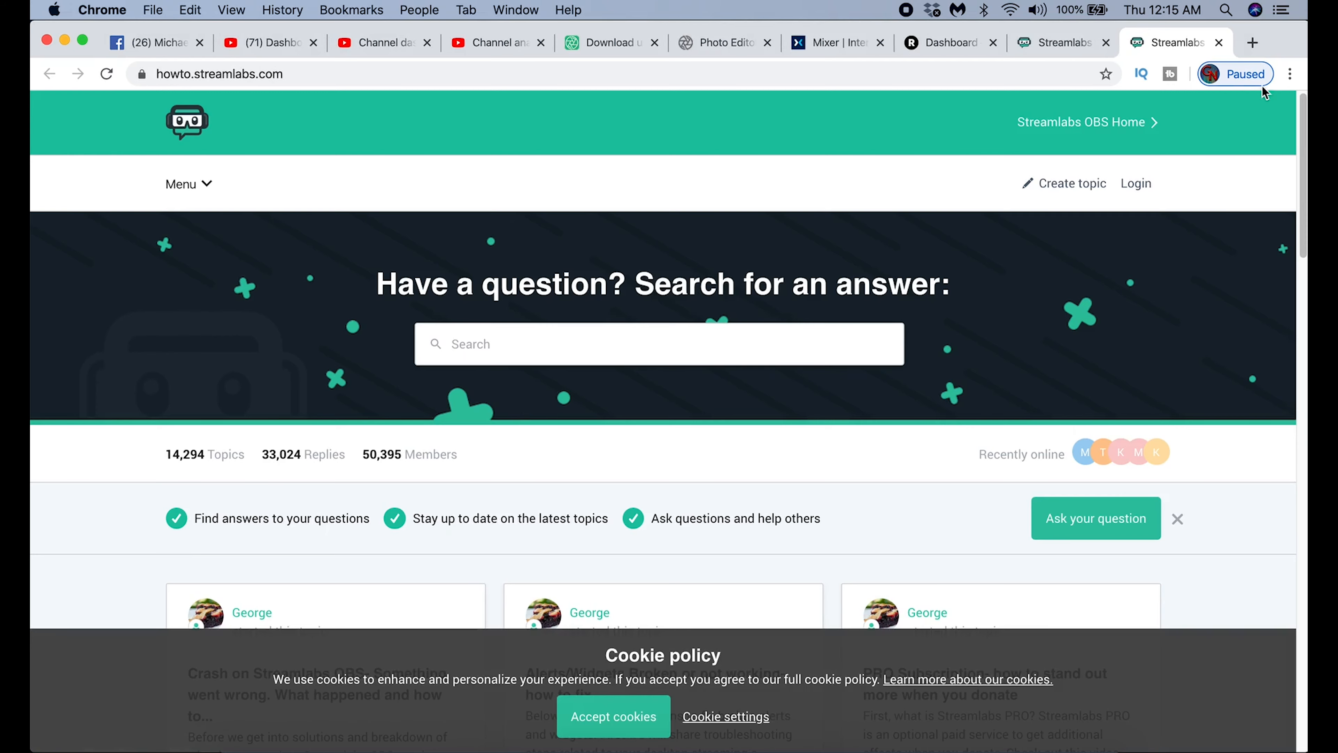
{"action": "key", "text": "super+Tab"}
Step: Log out of the account and bring up Settings
{"action": "left_click", "coordinate": [53, 690]}
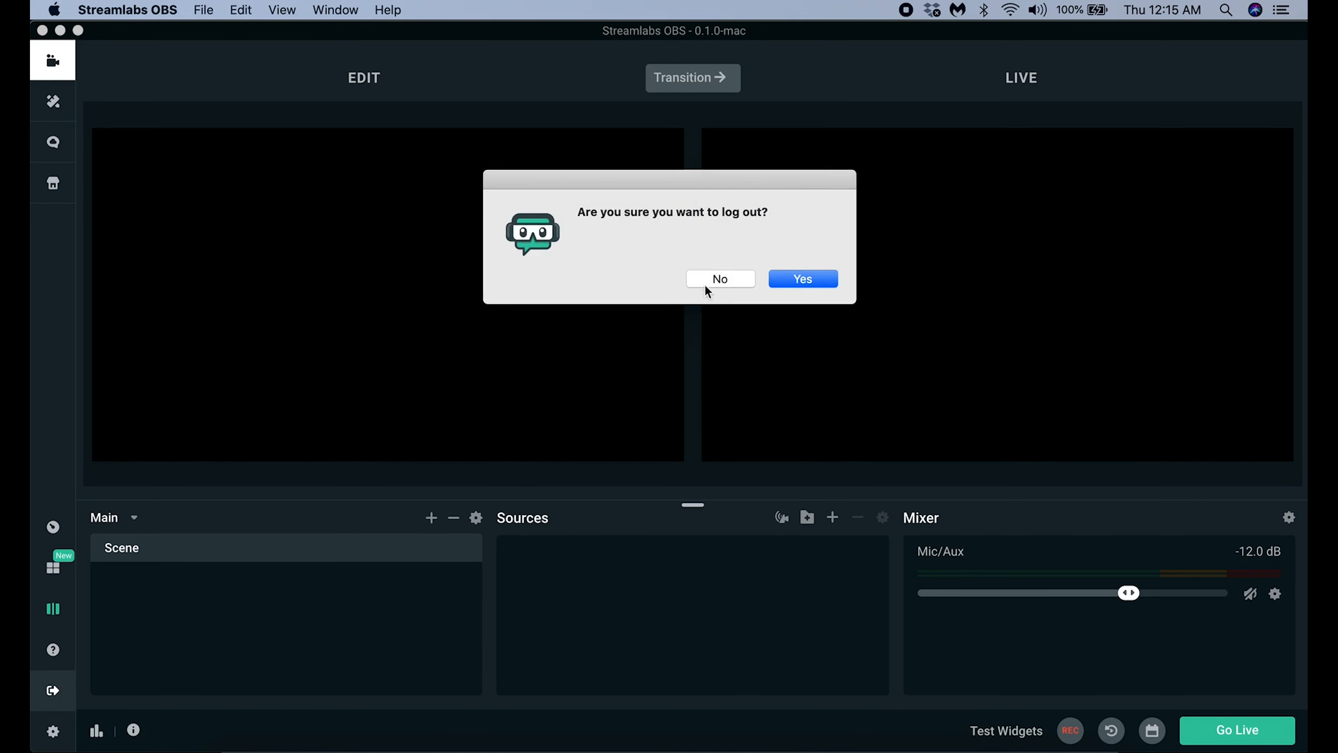
{"action": "left_click", "coordinate": [820, 285]}
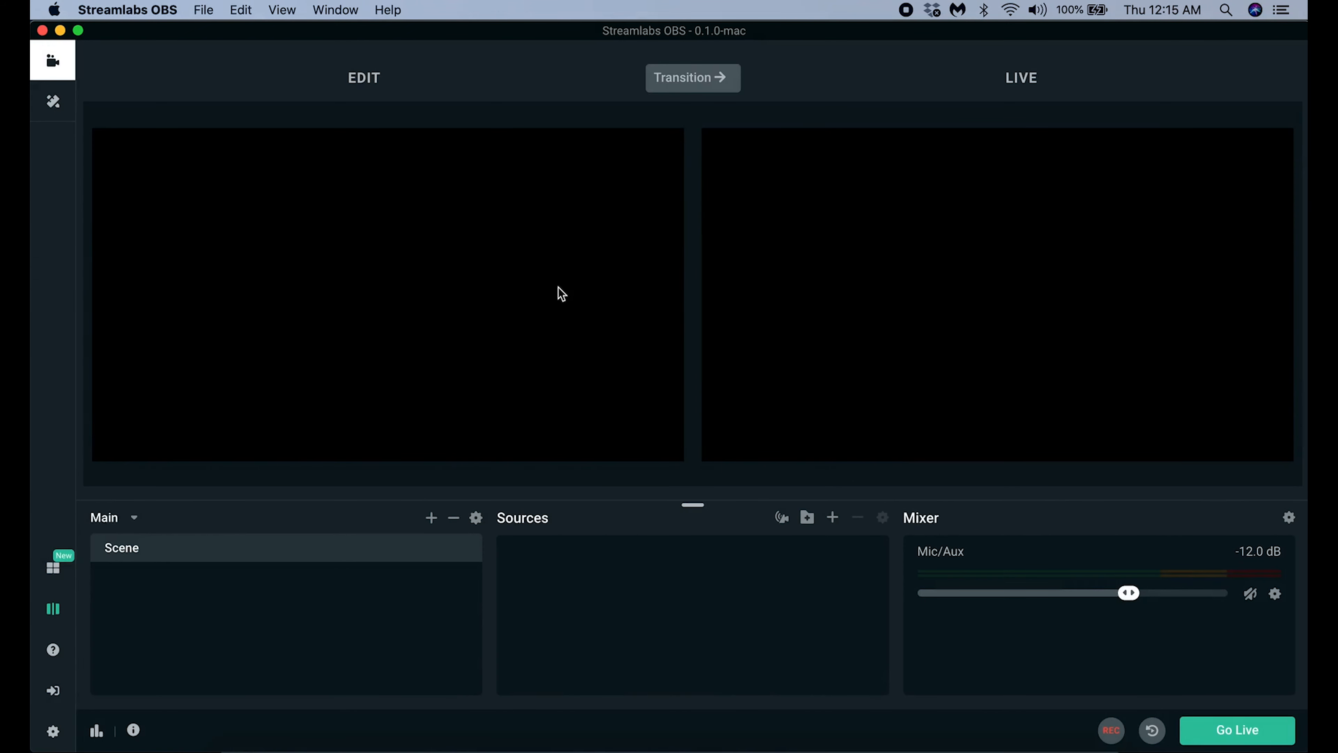
{"action": "left_click", "coordinate": [52, 732]}
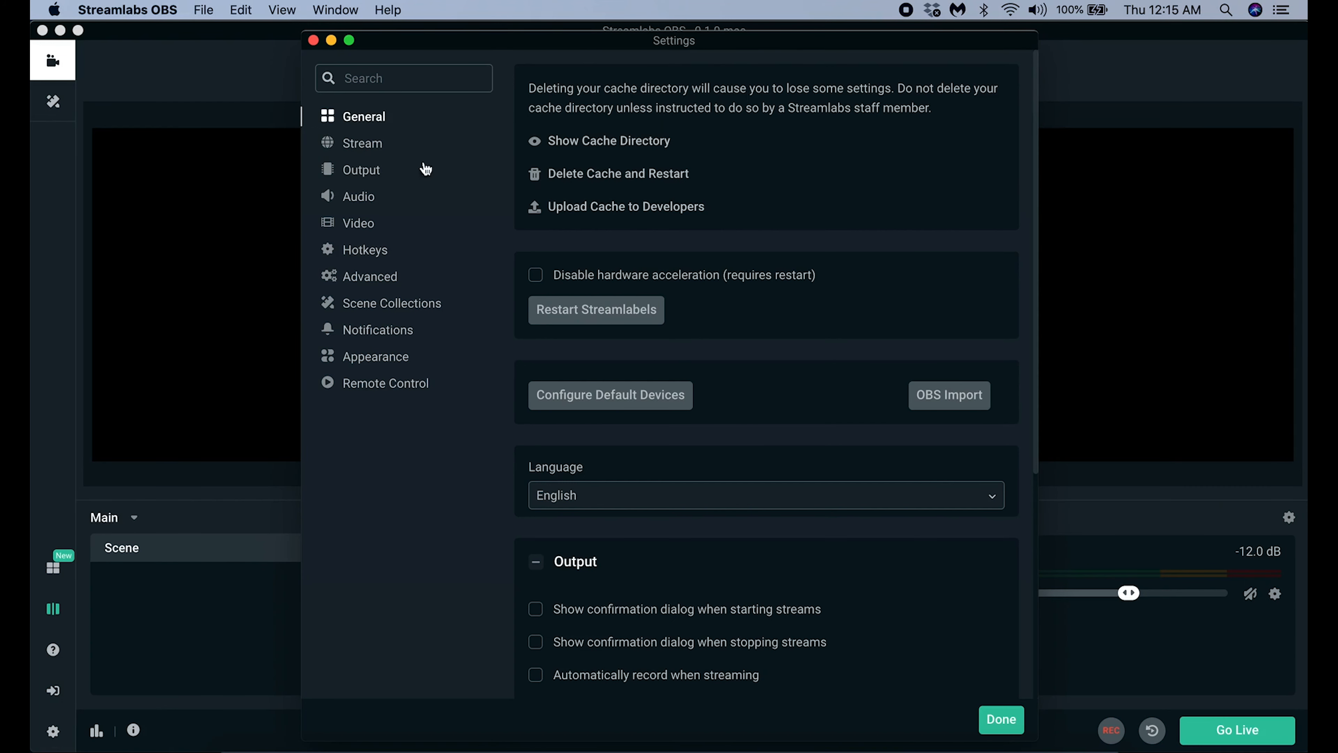
Step: Scroll the General settings and reposition the Settings window
{"action": "scroll", "coordinate": [771, 399], "scroll_direction": "down", "scroll_amount": 5}
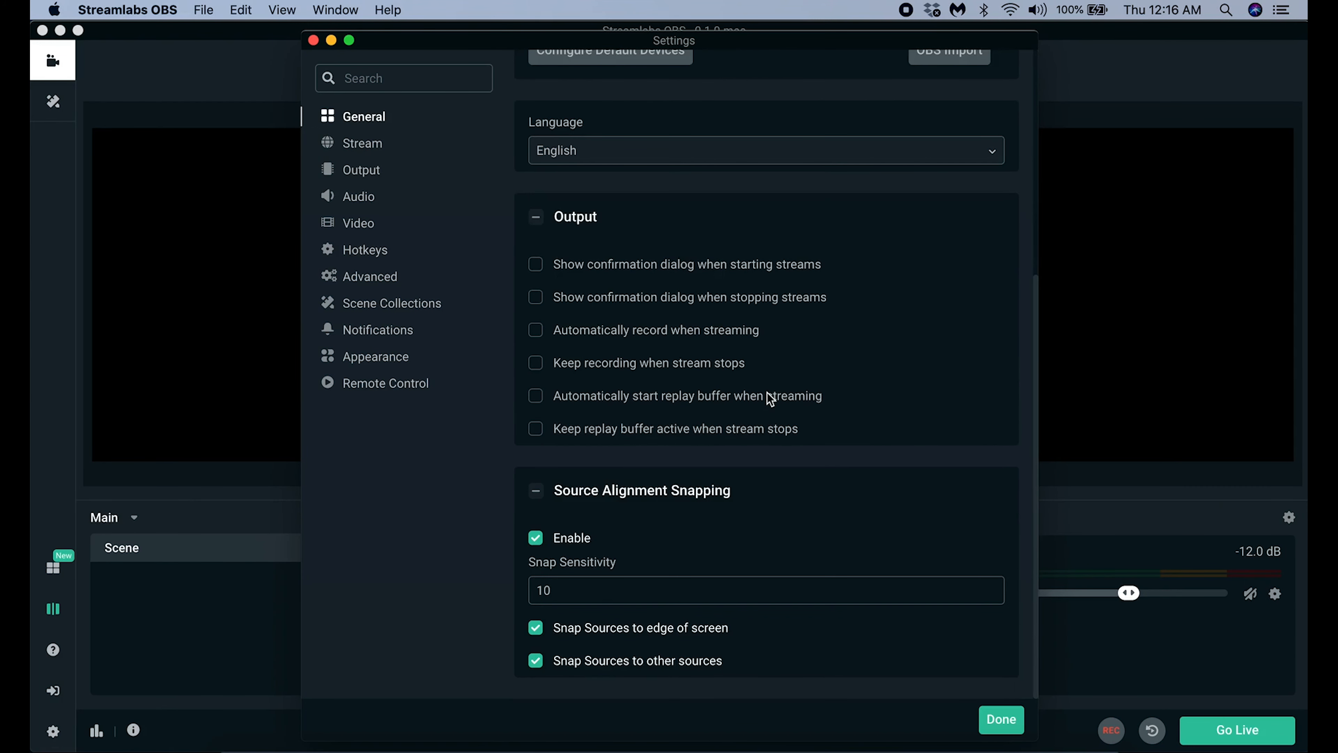
{"action": "left_click_drag", "start_coordinate": [1037, 326], "coordinate": [1024, 263]}
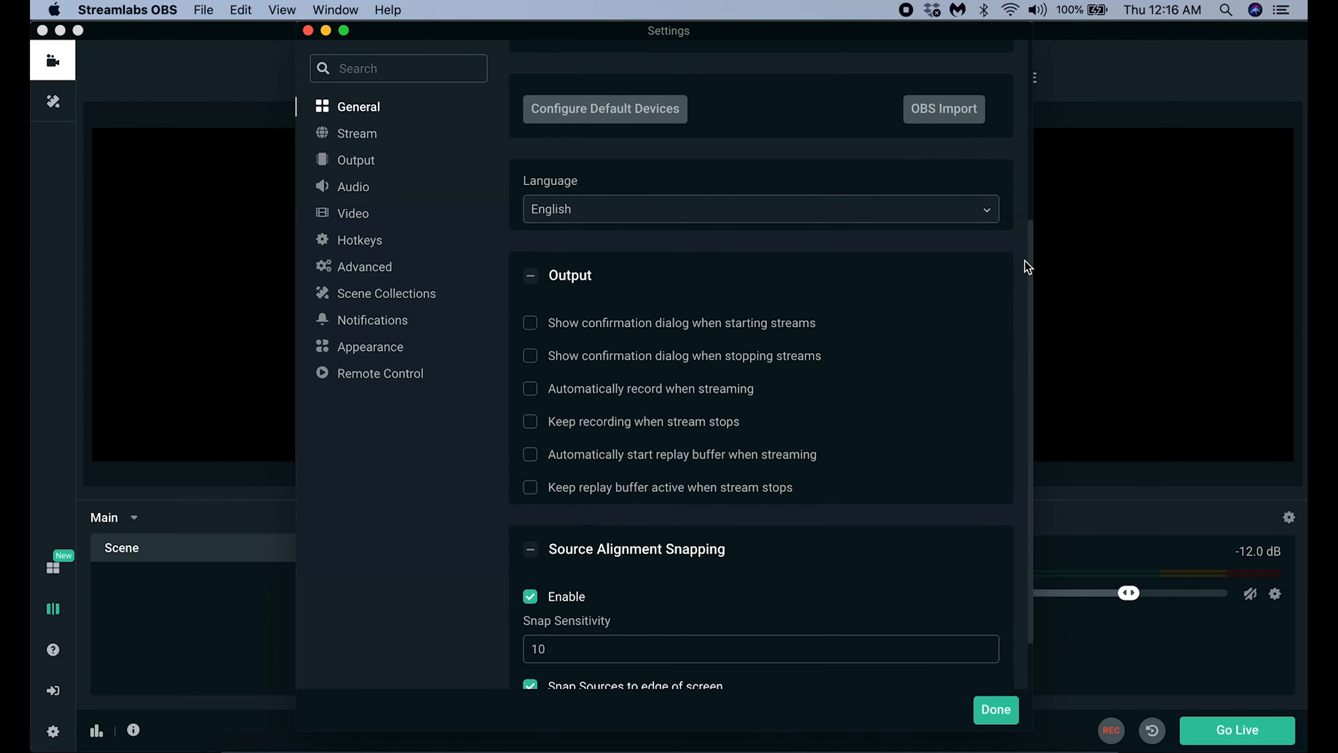
{"action": "left_click_drag", "start_coordinate": [391, 31], "coordinate": [405, 51]}
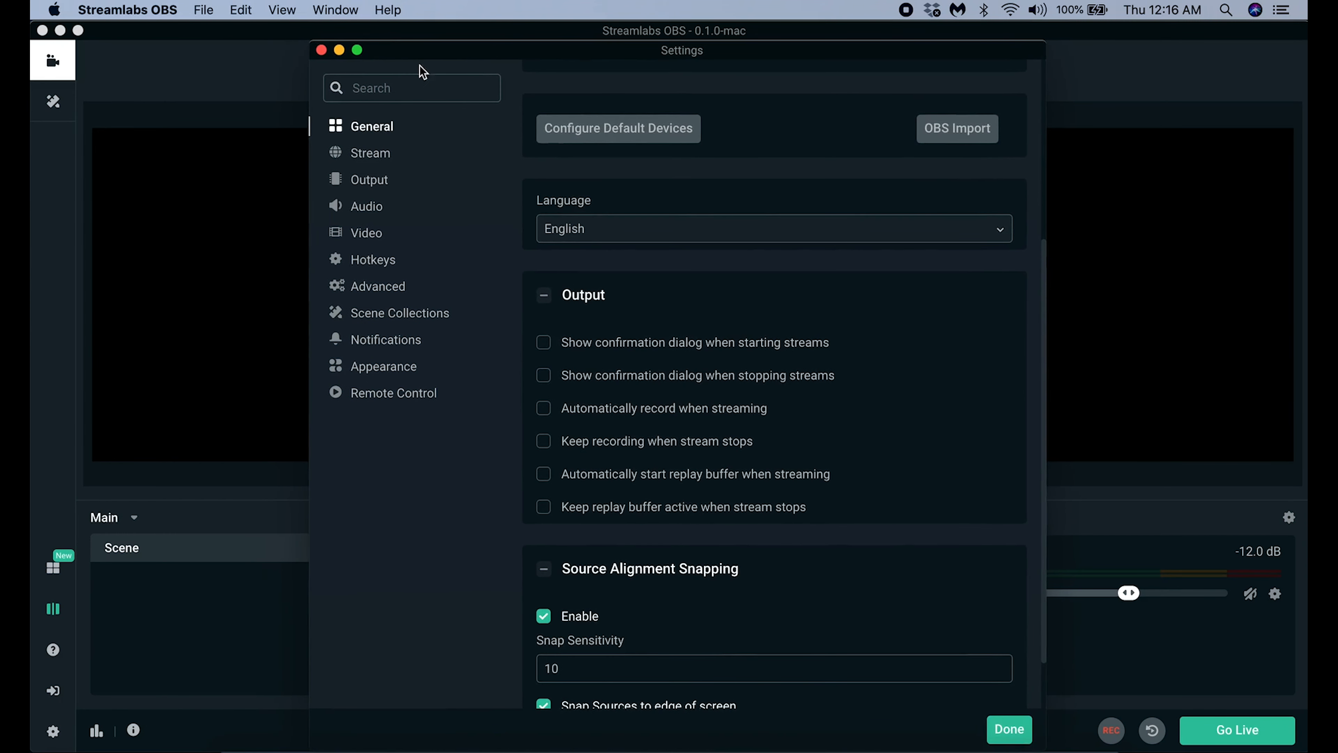
{"action": "left_click_drag", "start_coordinate": [1046, 476], "coordinate": [1033, 278]}
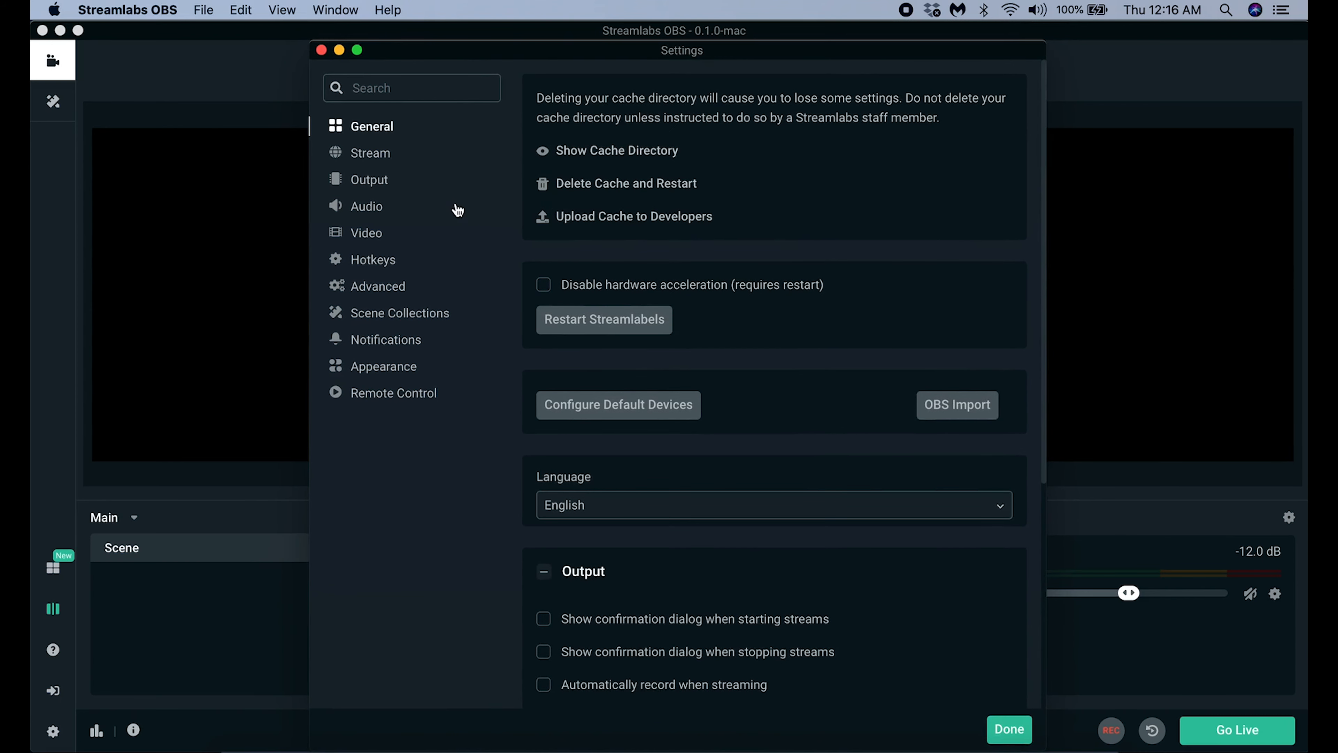
Step: On the Stream page, keep Streaming Services and choose YouTube as the service
{"action": "left_click", "coordinate": [368, 153]}
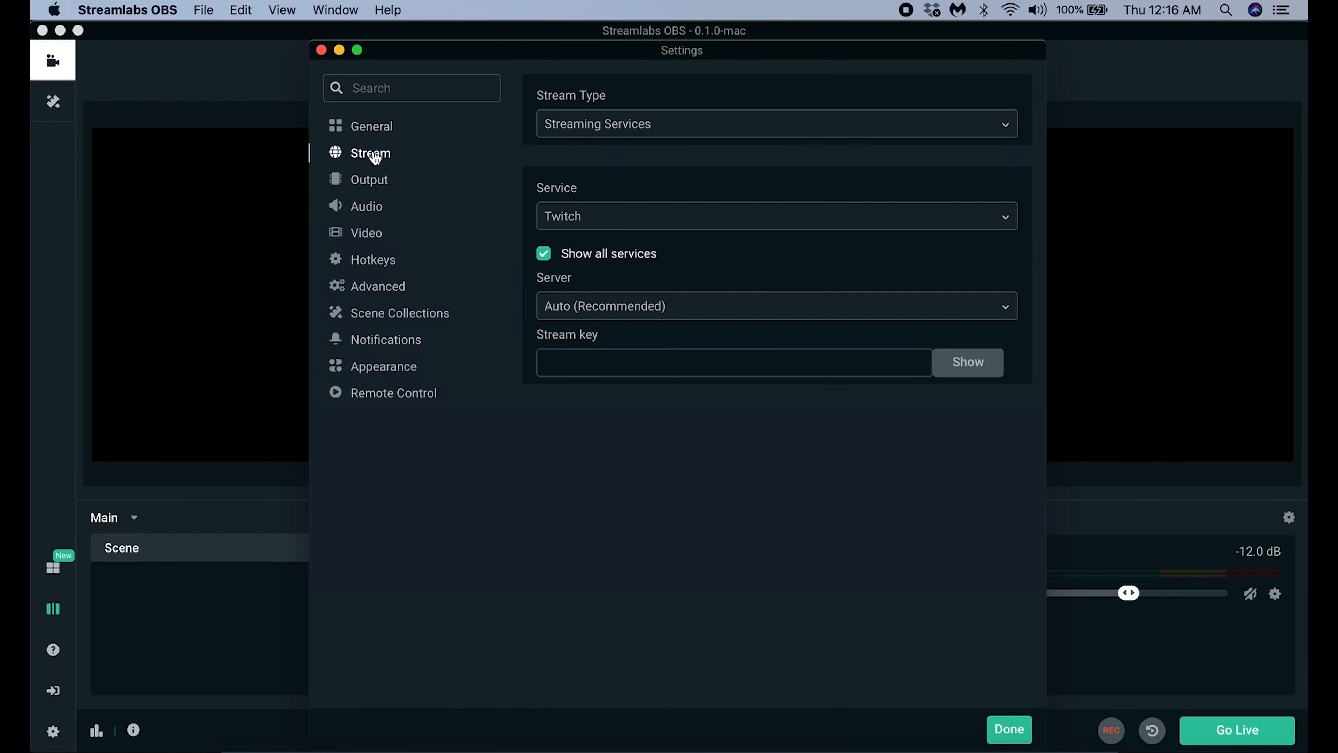
{"action": "left_click", "coordinate": [662, 130]}
{"action": "left_click", "coordinate": [488, 166]}
{"action": "left_click", "coordinate": [948, 227]}
{"action": "left_click", "coordinate": [843, 276]}
{"action": "left_click", "coordinate": [652, 127]}
Step: Preview Advanced output mode's Streaming, Recording and Replay Buffer tabs, revert to Simple, then view Audio
{"action": "left_click", "coordinate": [487, 181]}
{"action": "left_click", "coordinate": [583, 132]}
{"action": "left_click", "coordinate": [591, 185]}
{"action": "left_click", "coordinate": [642, 172]}
{"action": "left_click", "coordinate": [763, 168]}
{"action": "left_click", "coordinate": [581, 172]}
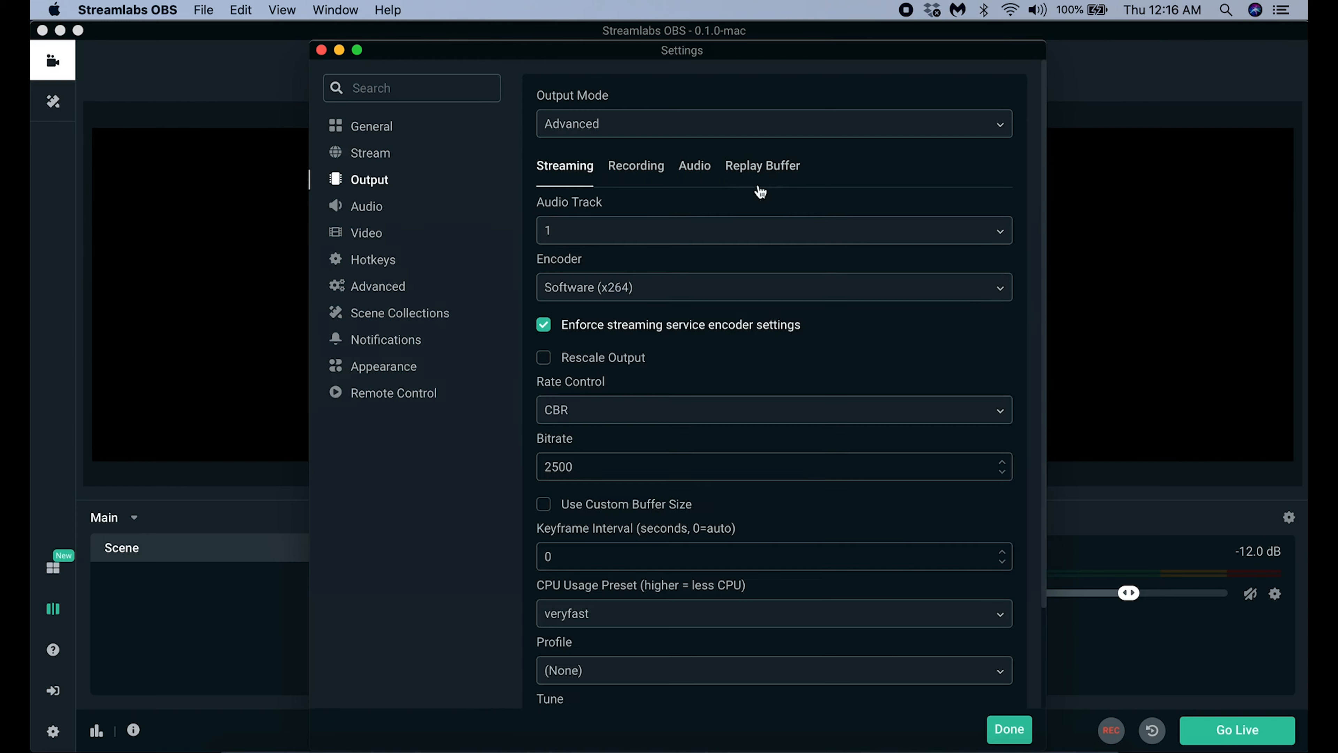
{"action": "left_click", "coordinate": [1003, 127]}
{"action": "left_click", "coordinate": [970, 157]}
{"action": "mouse_move", "coordinate": [1045, 274]}
{"action": "left_mouse_down"}
{"action": "mouse_move", "coordinate": [1031, 538]}
{"action": "mouse_move", "coordinate": [1032, 266]}
{"action": "left_mouse_up"}
{"action": "left_click", "coordinate": [375, 216]}
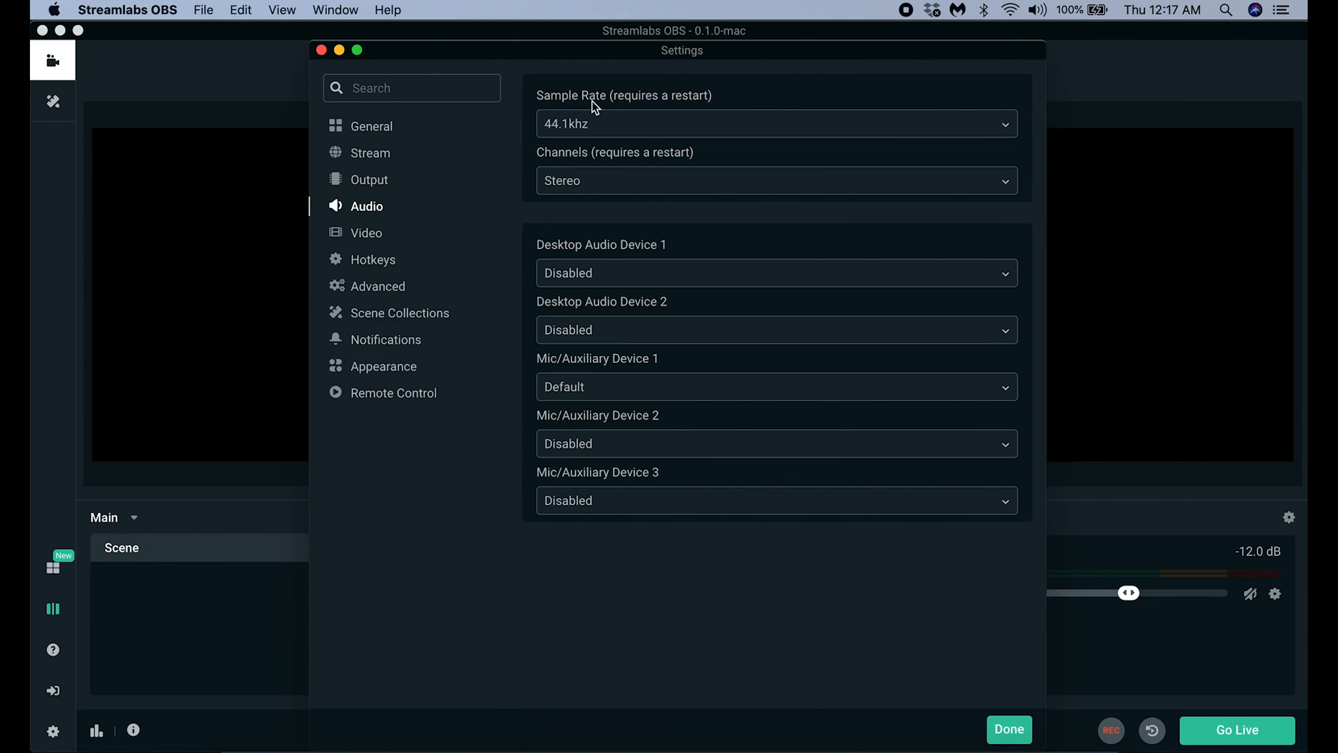
Step: Look through the Video, Hotkeys, Advanced, Scene Collections and Notifications settings pages
{"action": "left_click", "coordinate": [372, 240]}
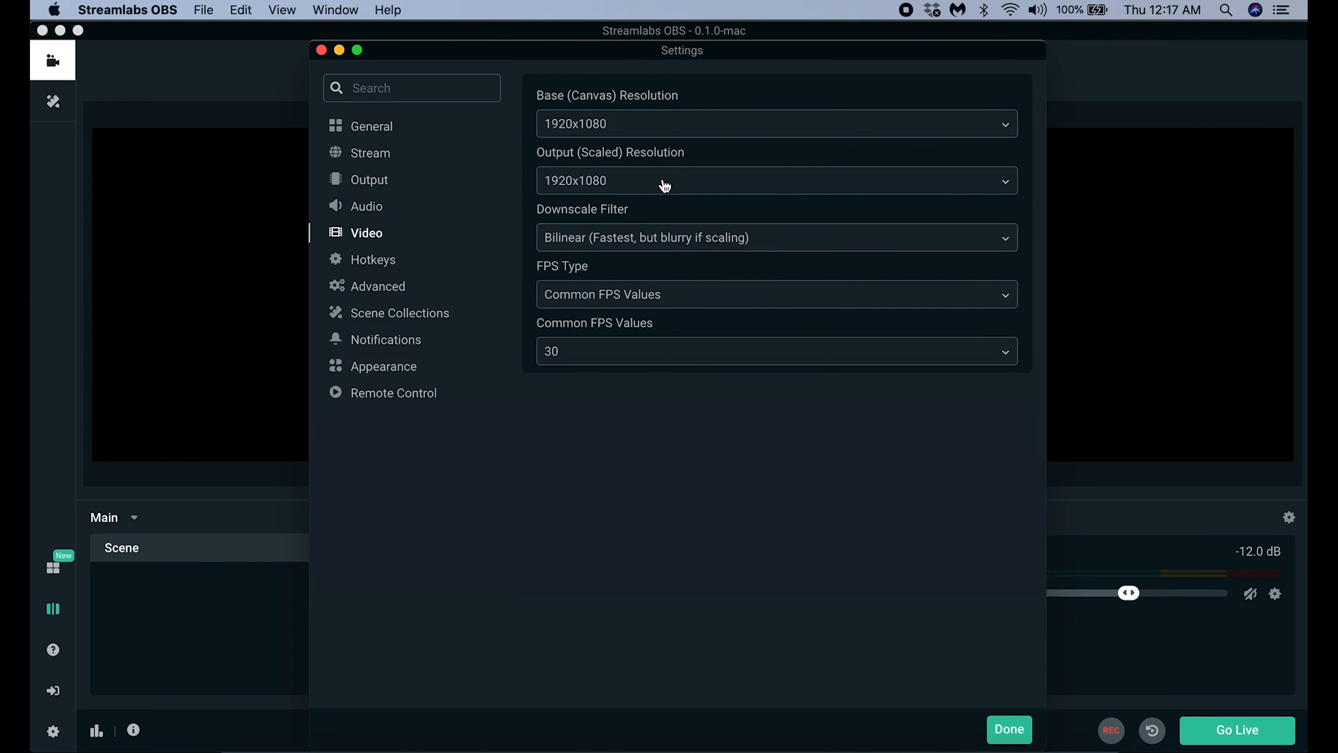
{"action": "left_click", "coordinate": [363, 263]}
{"action": "left_click_drag", "start_coordinate": [1043, 302], "coordinate": [1026, 197]}
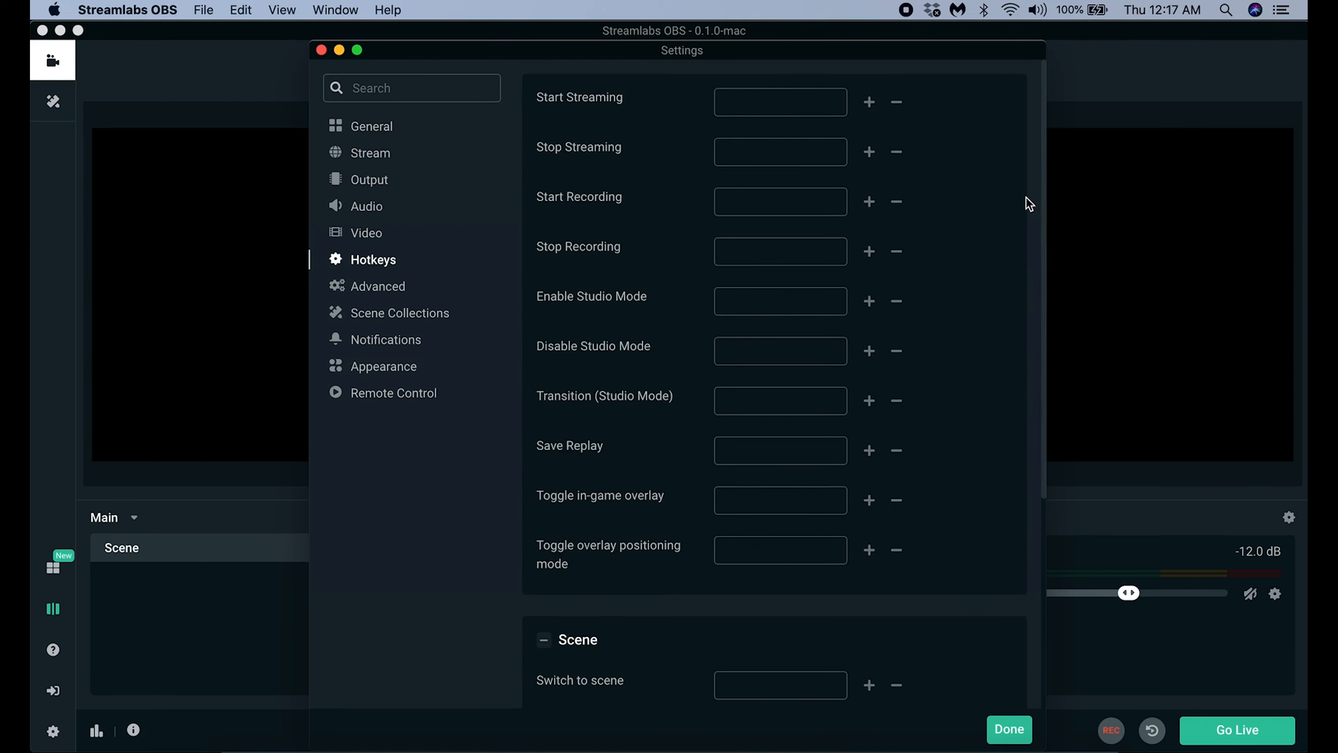
{"action": "left_click", "coordinate": [360, 290]}
{"action": "left_click_drag", "start_coordinate": [1043, 264], "coordinate": [1063, 667]}
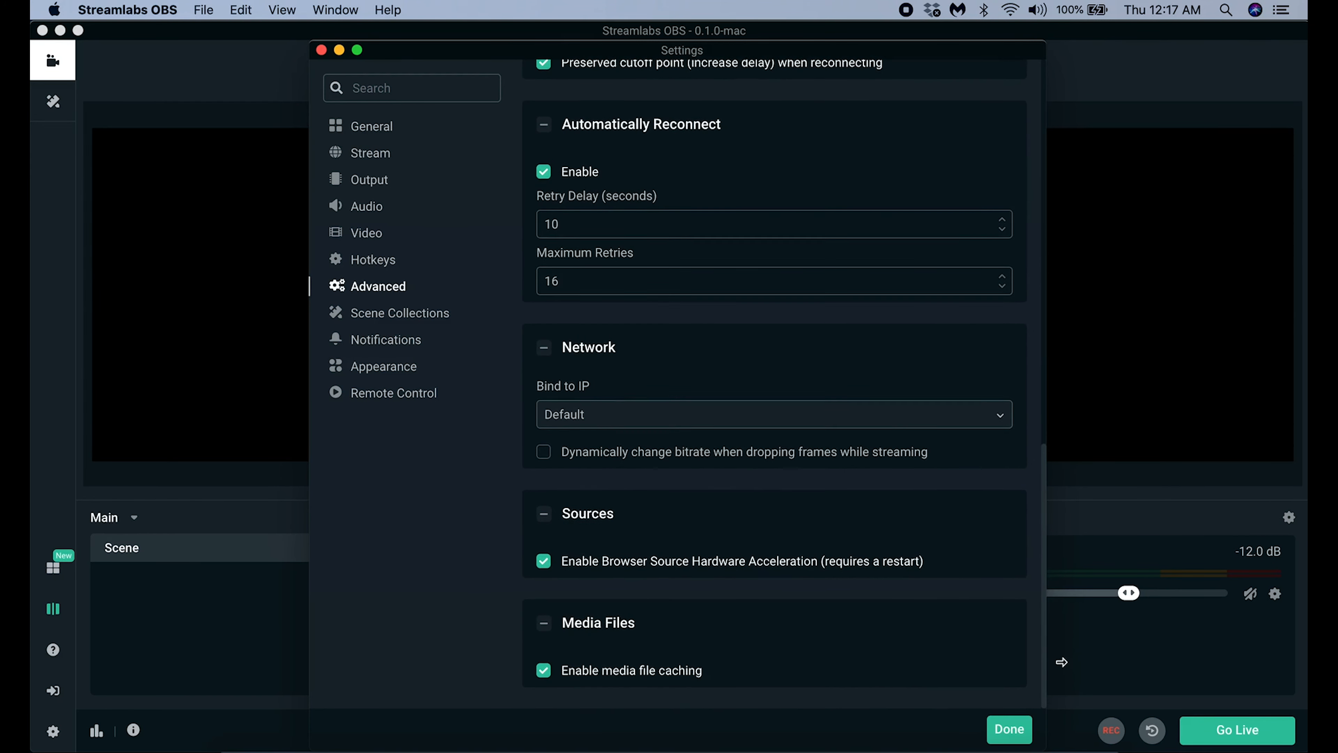
{"action": "scroll", "coordinate": [775, 370], "scroll_direction": "up", "scroll_amount": 10}
{"action": "left_click", "coordinate": [398, 315]}
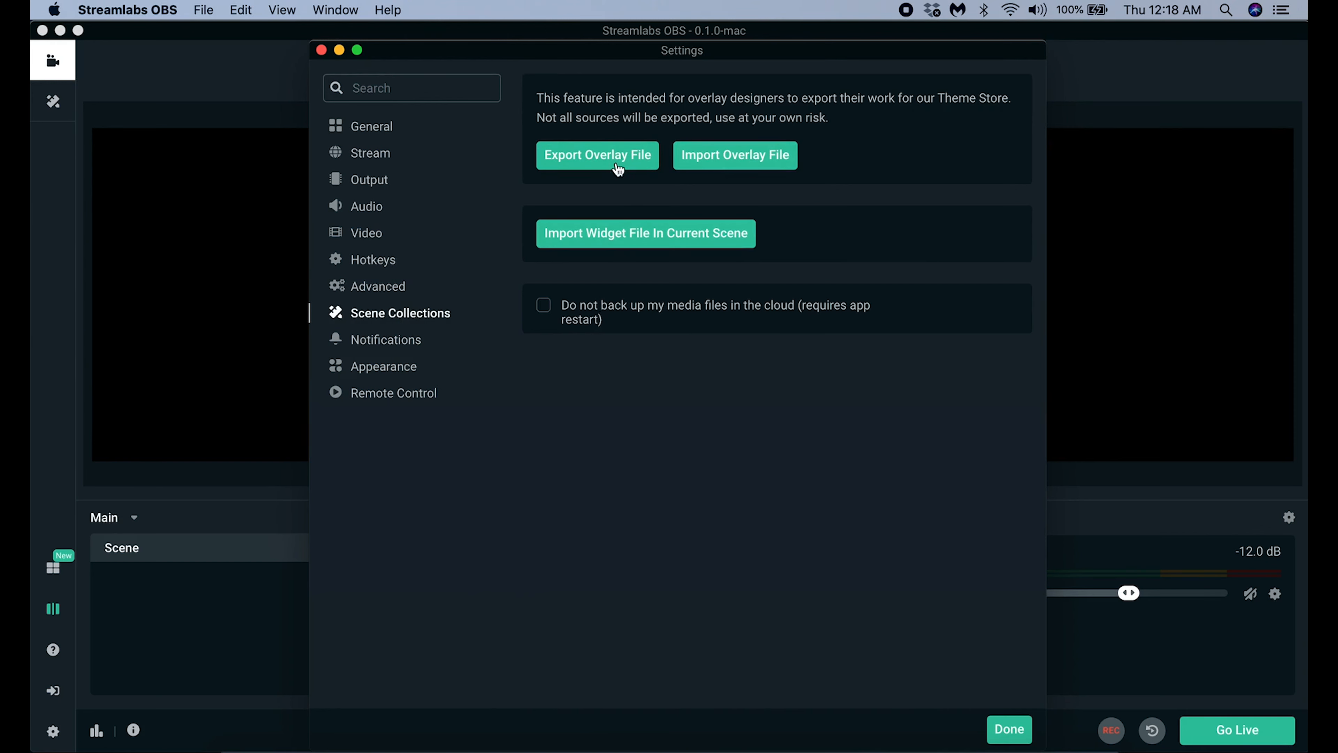
{"action": "left_click", "coordinate": [400, 350]}
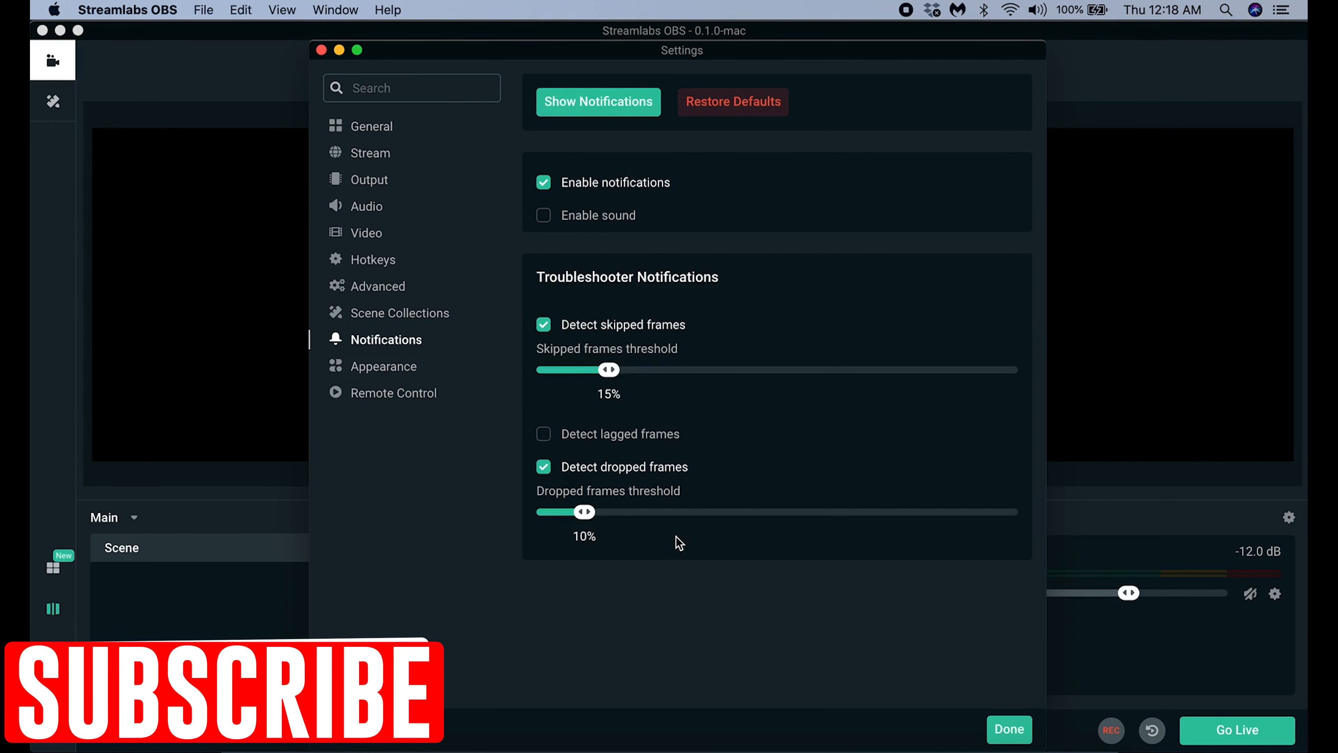
Step: In Appearance, switch the theme to Day and back to Night, keeping double-click group selection
{"action": "left_click", "coordinate": [372, 375]}
{"action": "left_click", "coordinate": [1015, 117]}
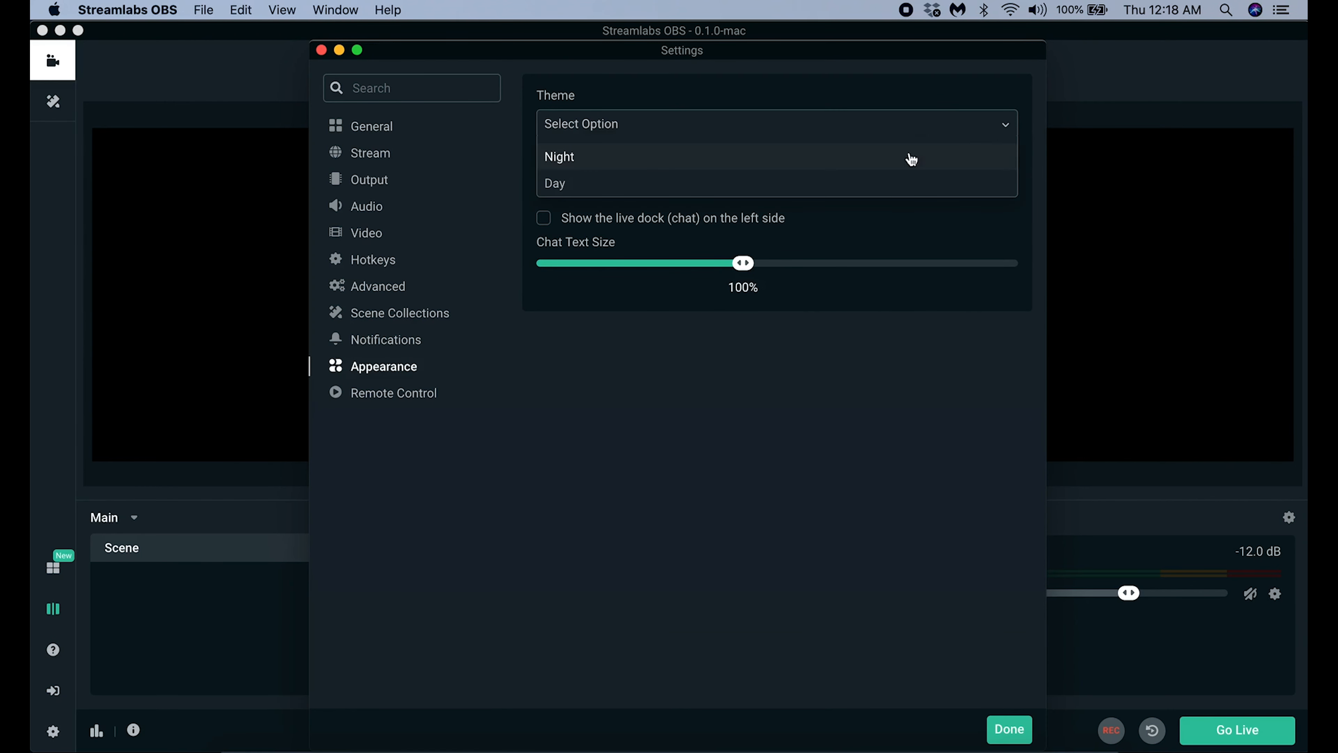
{"action": "left_click", "coordinate": [870, 185]}
{"action": "left_click", "coordinate": [960, 136]}
{"action": "left_click", "coordinate": [907, 157]}
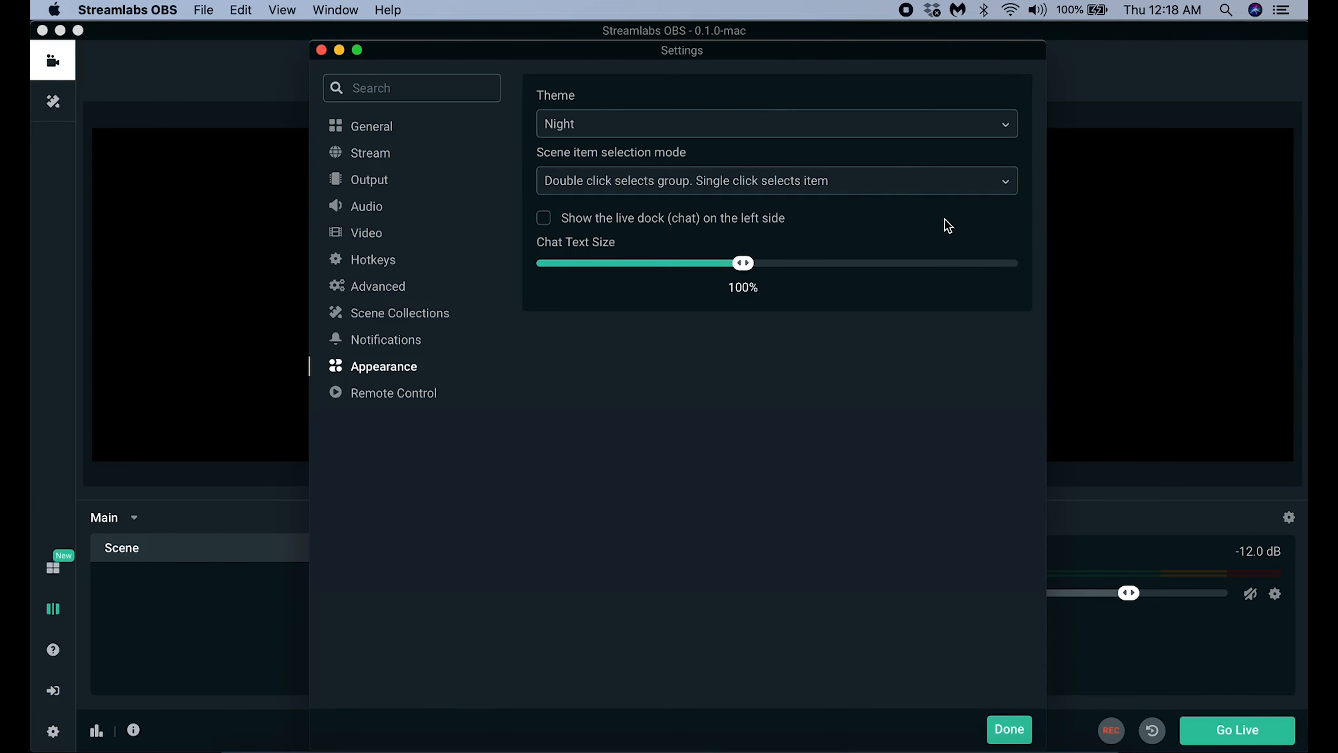
{"action": "left_click", "coordinate": [1008, 184]}
{"action": "left_click", "coordinate": [783, 240]}
Step: Look over the Remote Control and General settings, then close Settings with Done
{"action": "left_click", "coordinate": [377, 400]}
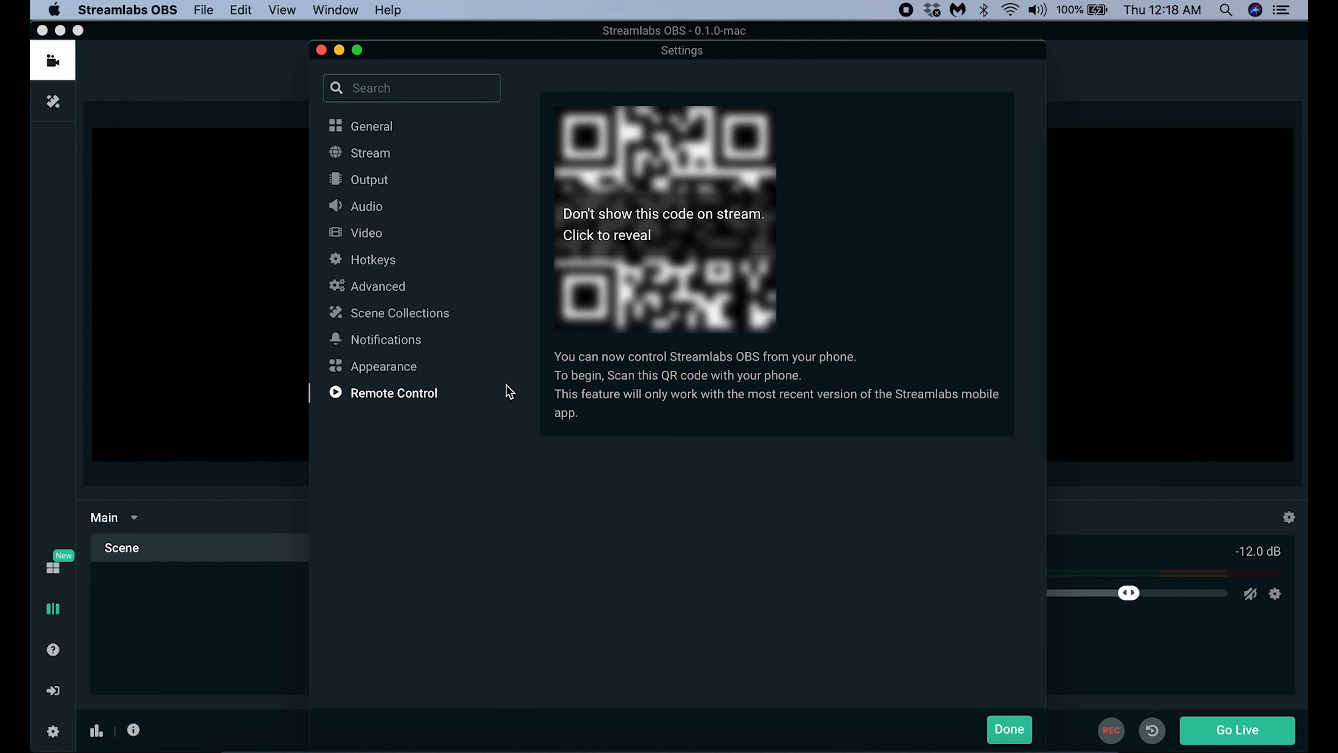
{"action": "left_click", "coordinate": [369, 131]}
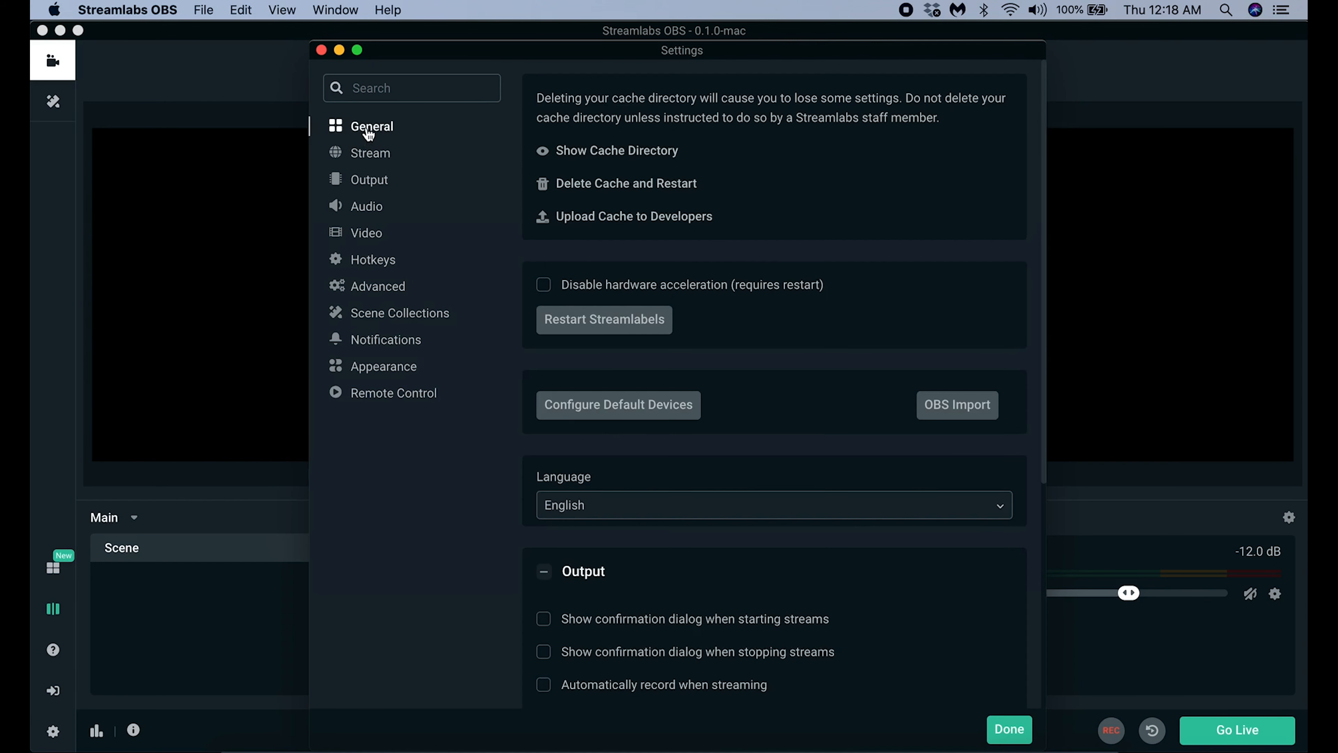
{"action": "left_click", "coordinate": [1017, 733]}
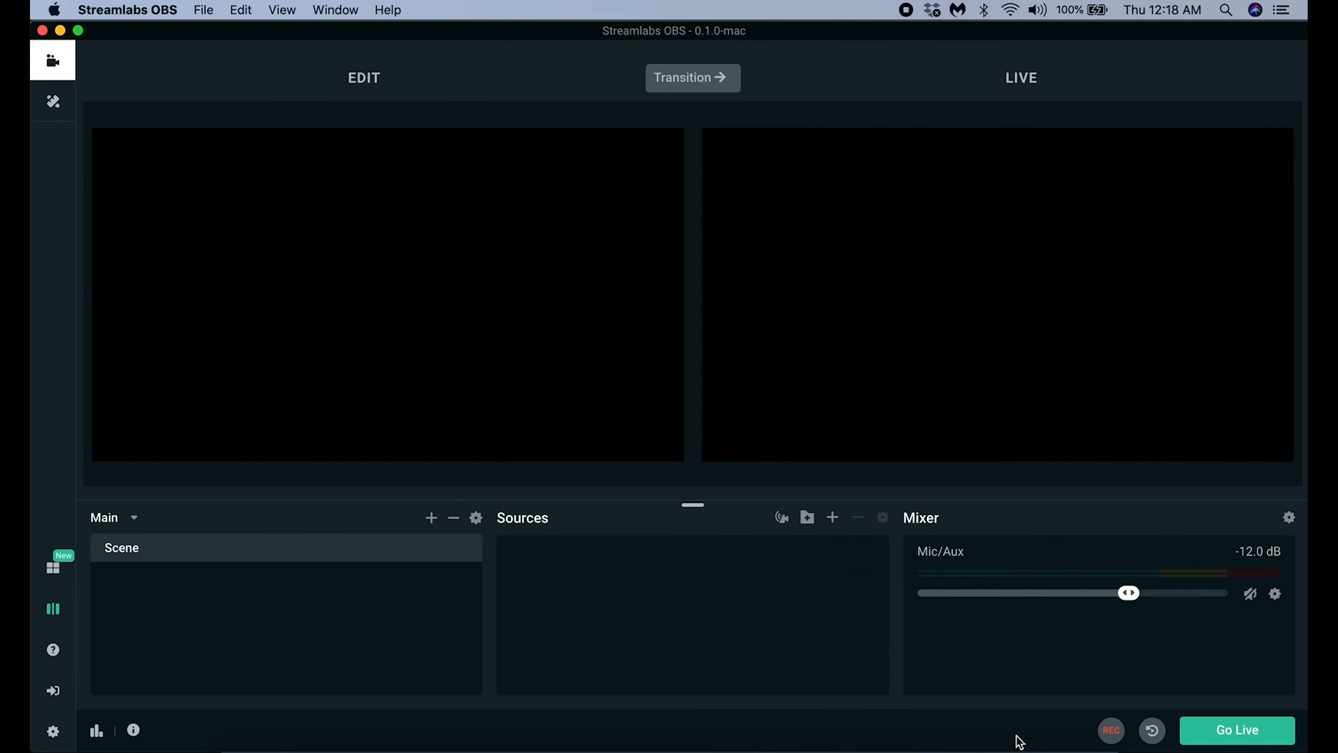
Step: Connect the streaming account through Google sign-in, then show and hide the chat panel
{"action": "left_click", "coordinate": [53, 691]}
{"action": "left_click", "coordinate": [668, 354]}
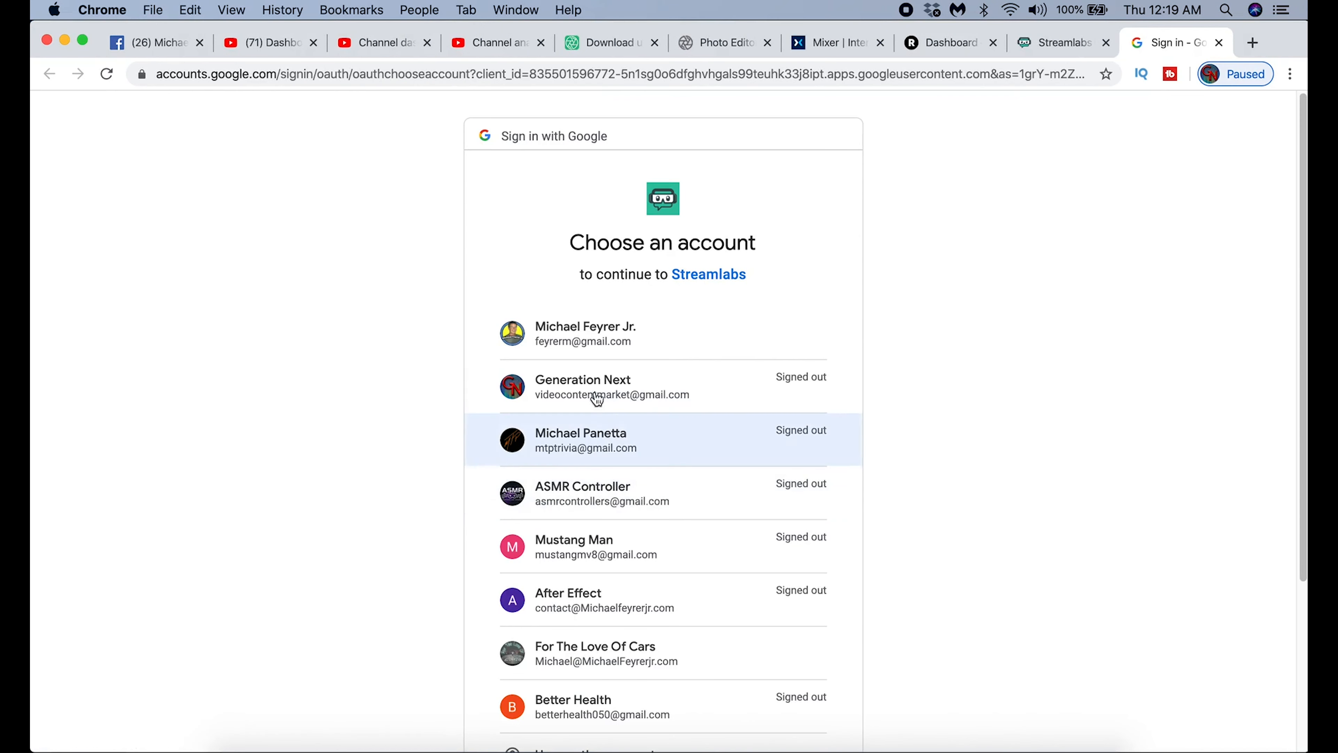
{"action": "left_click", "coordinate": [576, 332]}
{"action": "left_click", "coordinate": [642, 547]}
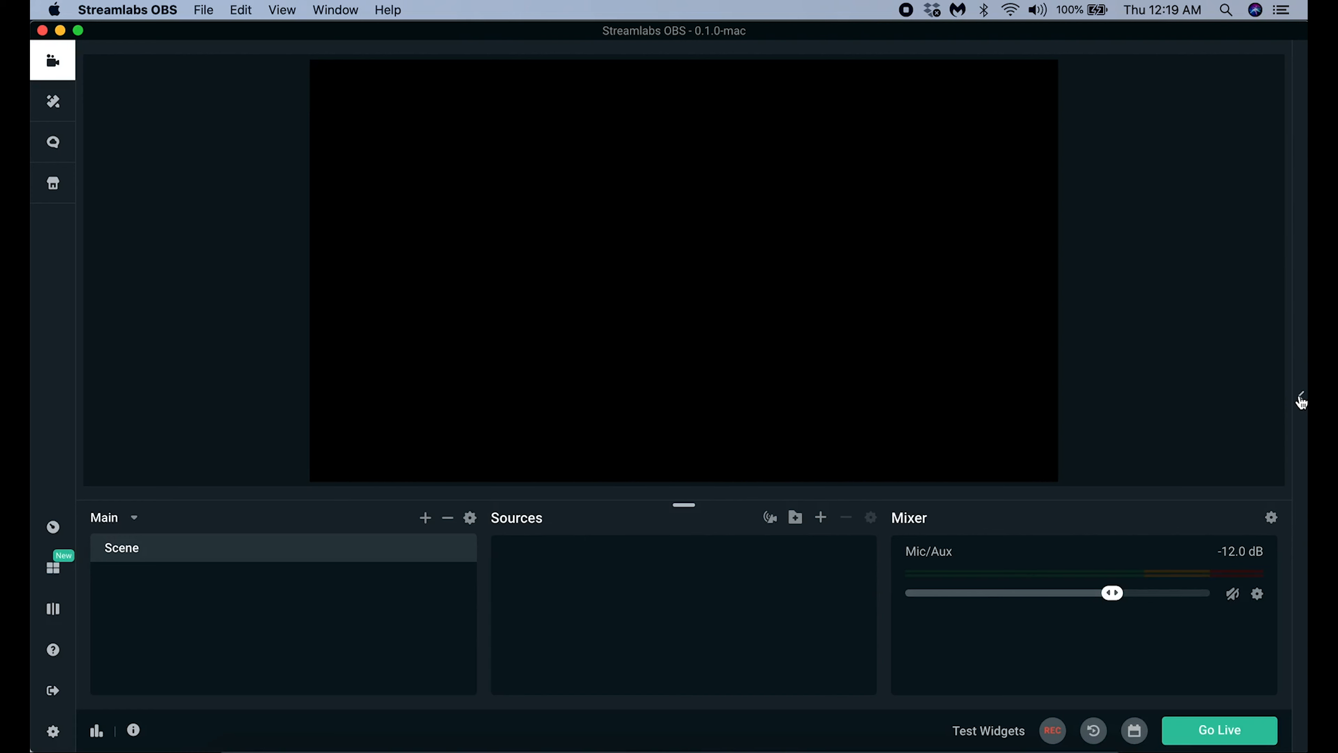
{"action": "left_click", "coordinate": [1302, 400]}
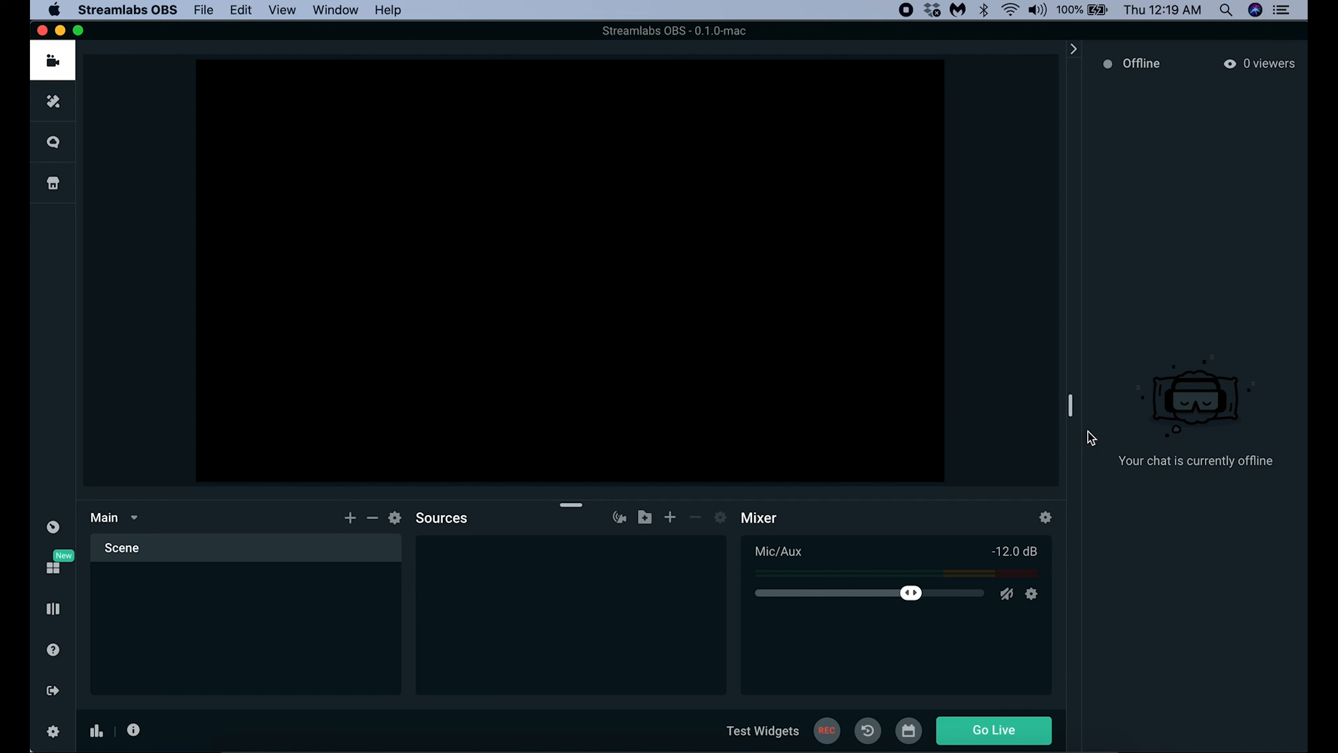
{"action": "left_click", "coordinate": [1073, 53]}
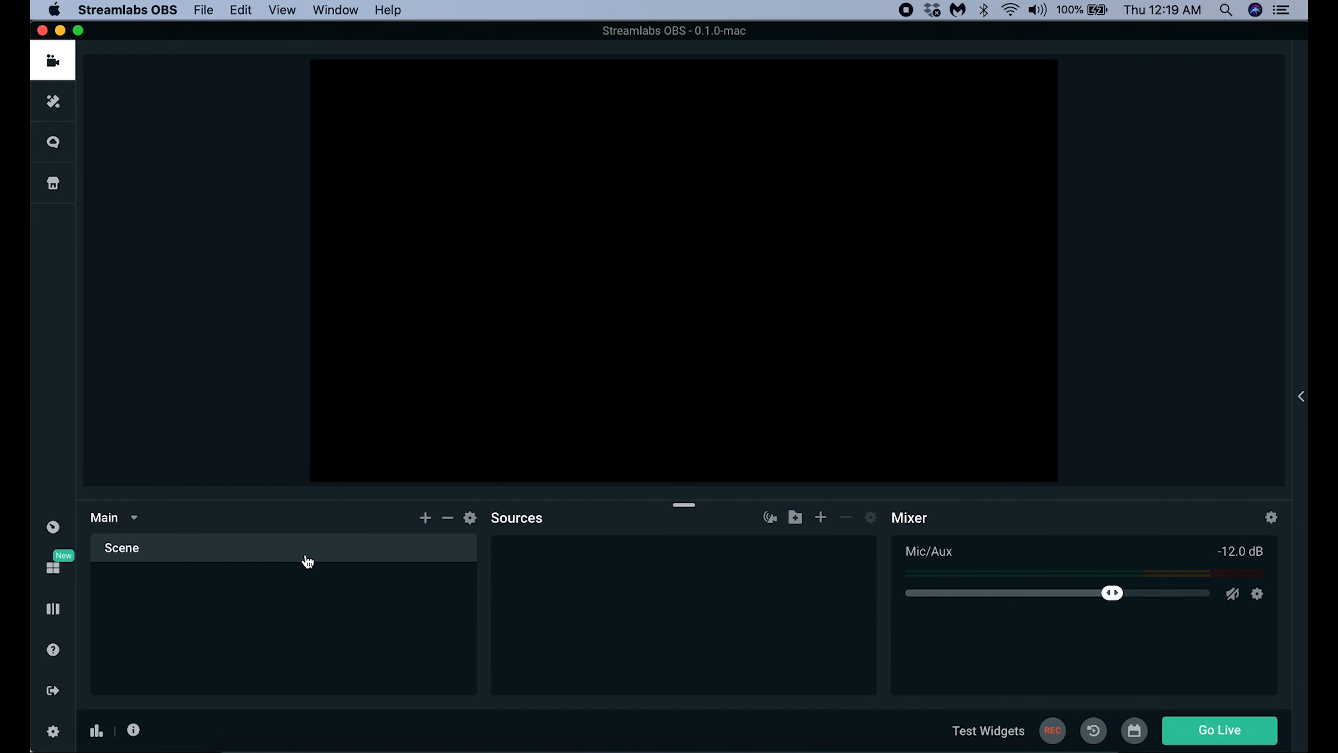
Step: Add a looping media source named Overlay that plays Overlay.mov
{"action": "left_click", "coordinate": [822, 518]}
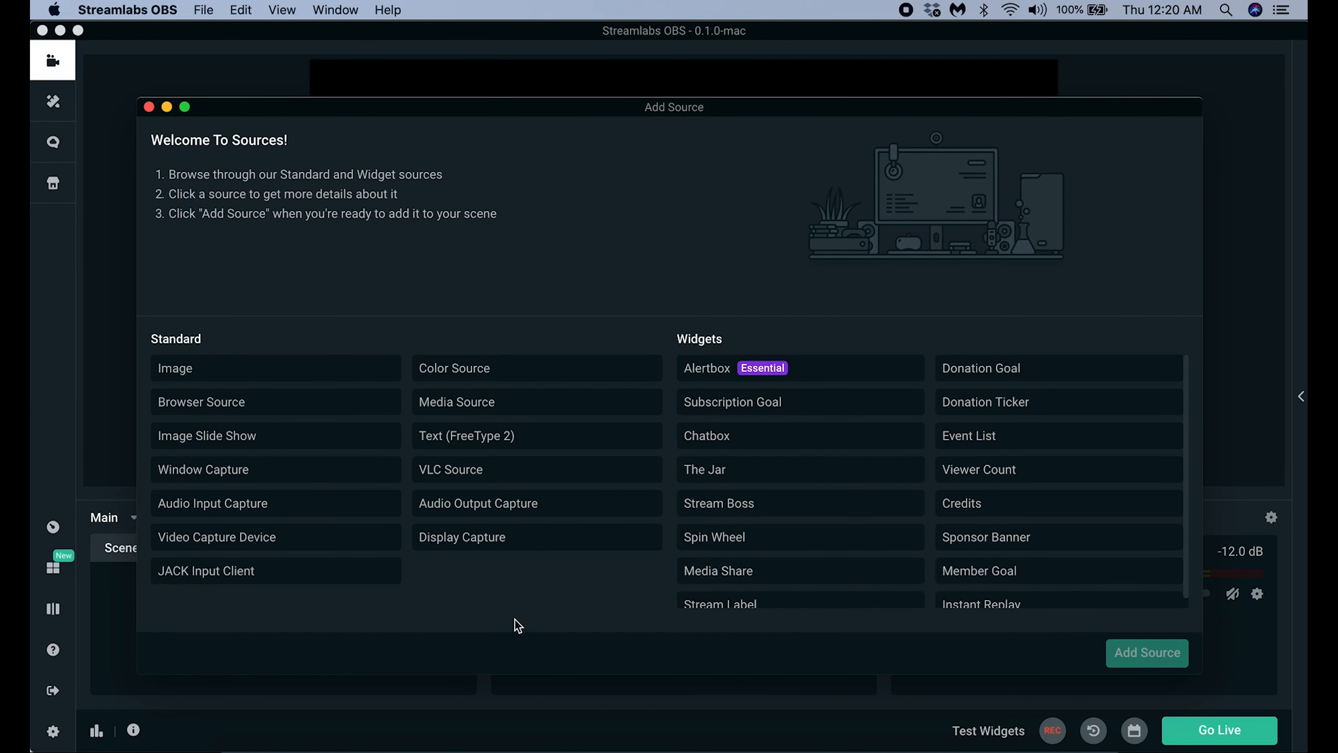
{"action": "left_click", "coordinate": [504, 396]}
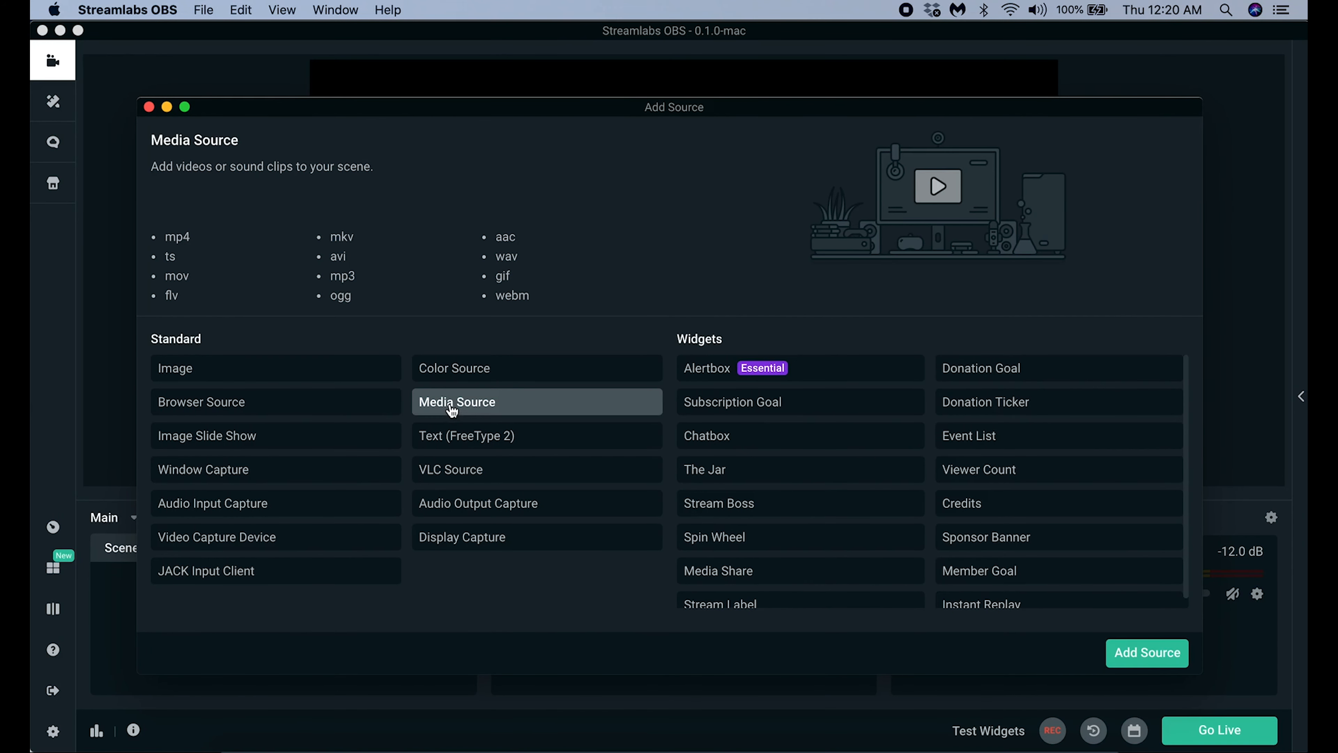
{"action": "left_click", "coordinate": [1147, 653]}
{"action": "key", "text": "BackSpace"}
{"action": "key", "text": "BackSpace"}
{"action": "key", "text": "BackSpace"}
{"action": "key", "text": "BackSpace"}
{"action": "key", "text": "BackSpace"}
{"action": "key", "text": "BackSpace"}
{"action": "key", "text": "BackSpace"}
{"action": "key", "text": "BackSpace"}
{"action": "key", "text": "BackSpace"}
{"action": "key", "text": "BackSpace"}
{"action": "key", "text": "BackSpace"}
{"action": "key", "text": "BackSpace"}
{"action": "key", "text": "BackSpace"}
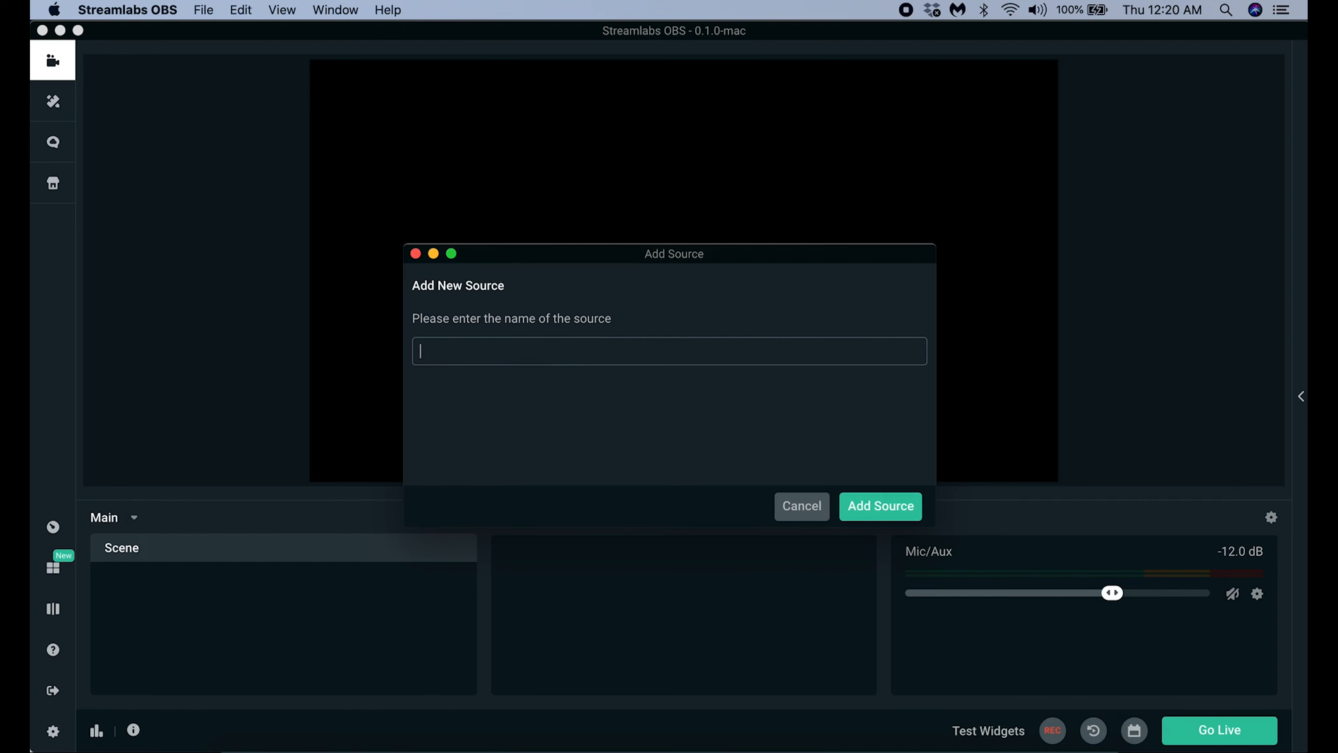
{"action": "left_click", "coordinate": [863, 283]}
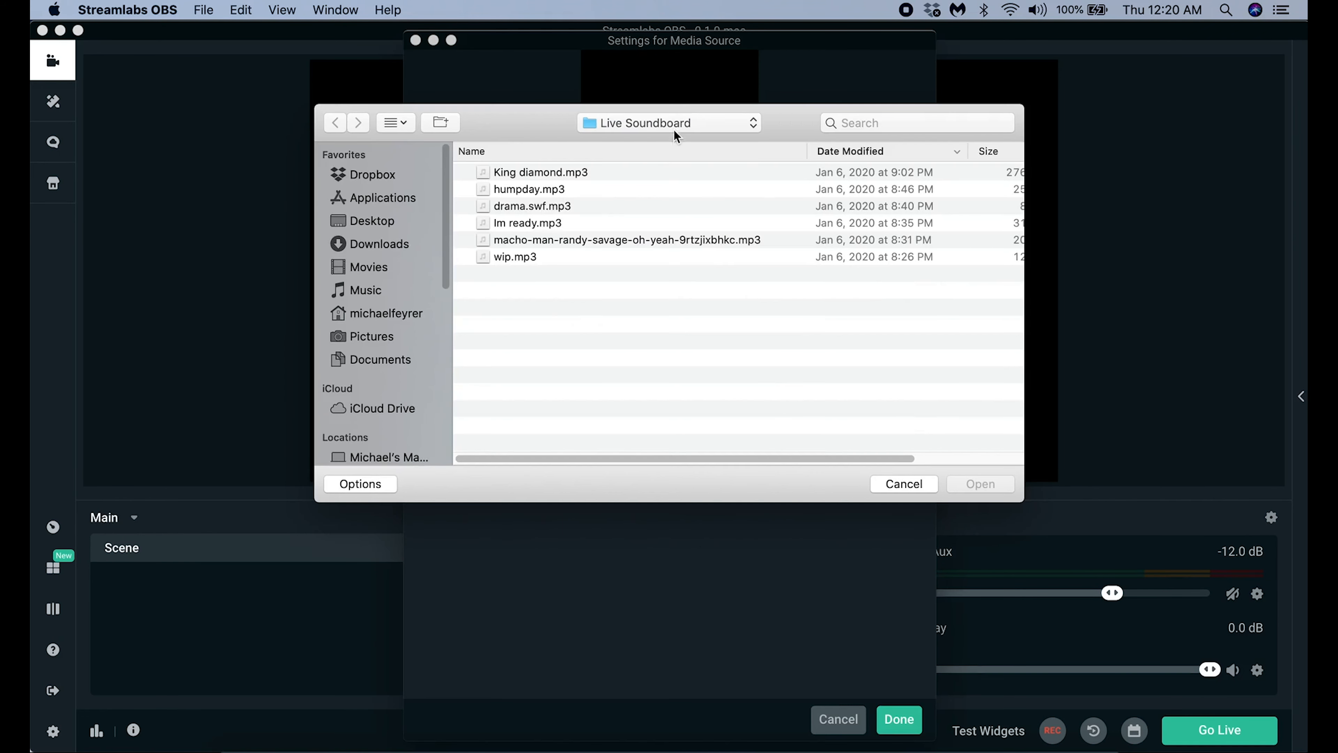
{"action": "left_click", "coordinate": [525, 256]}
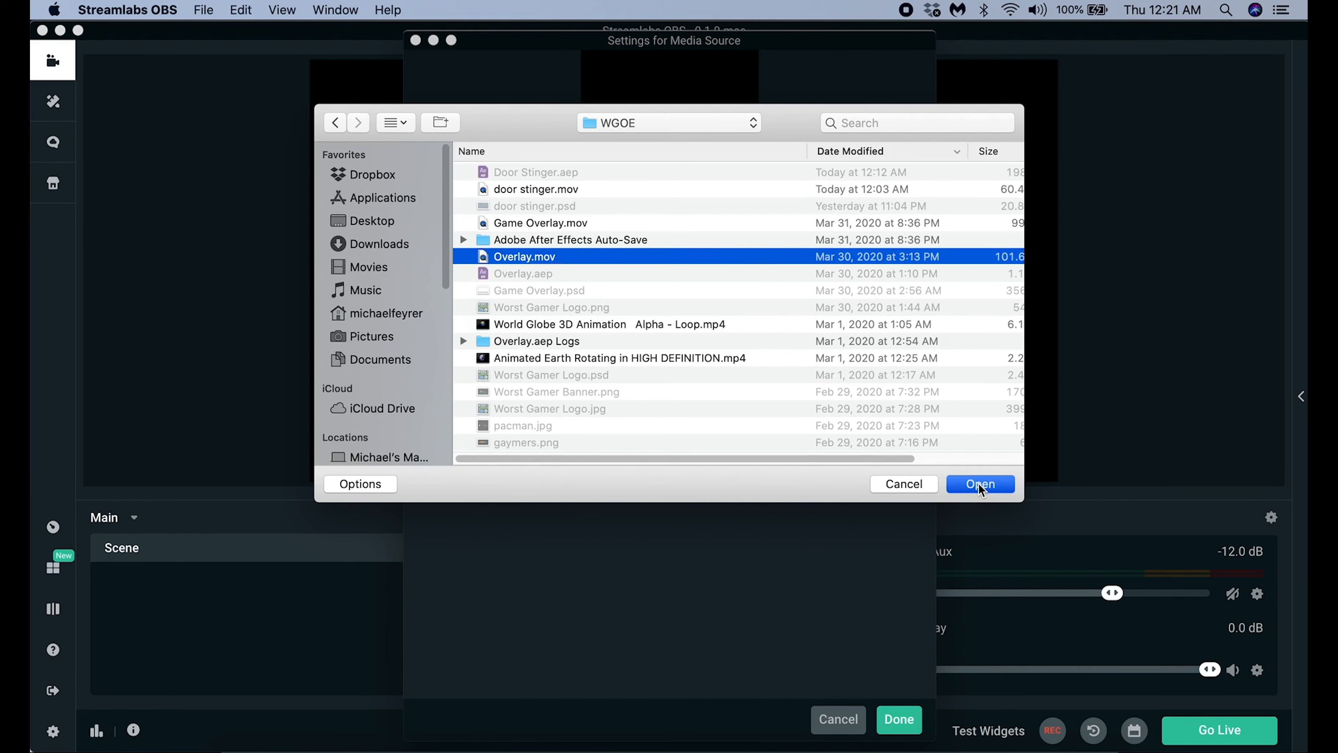
{"action": "left_click", "coordinate": [979, 483]}
{"action": "left_click", "coordinate": [577, 312]}
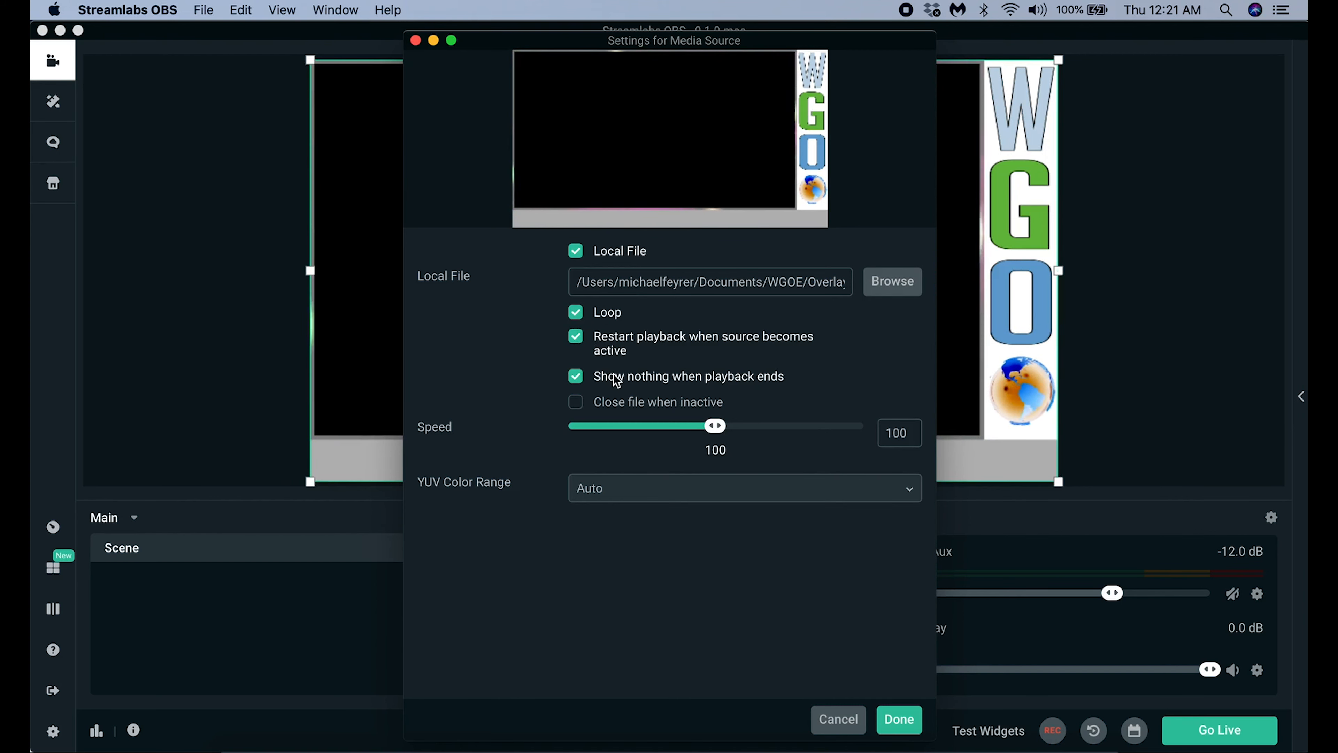
{"action": "left_click", "coordinate": [899, 719]}
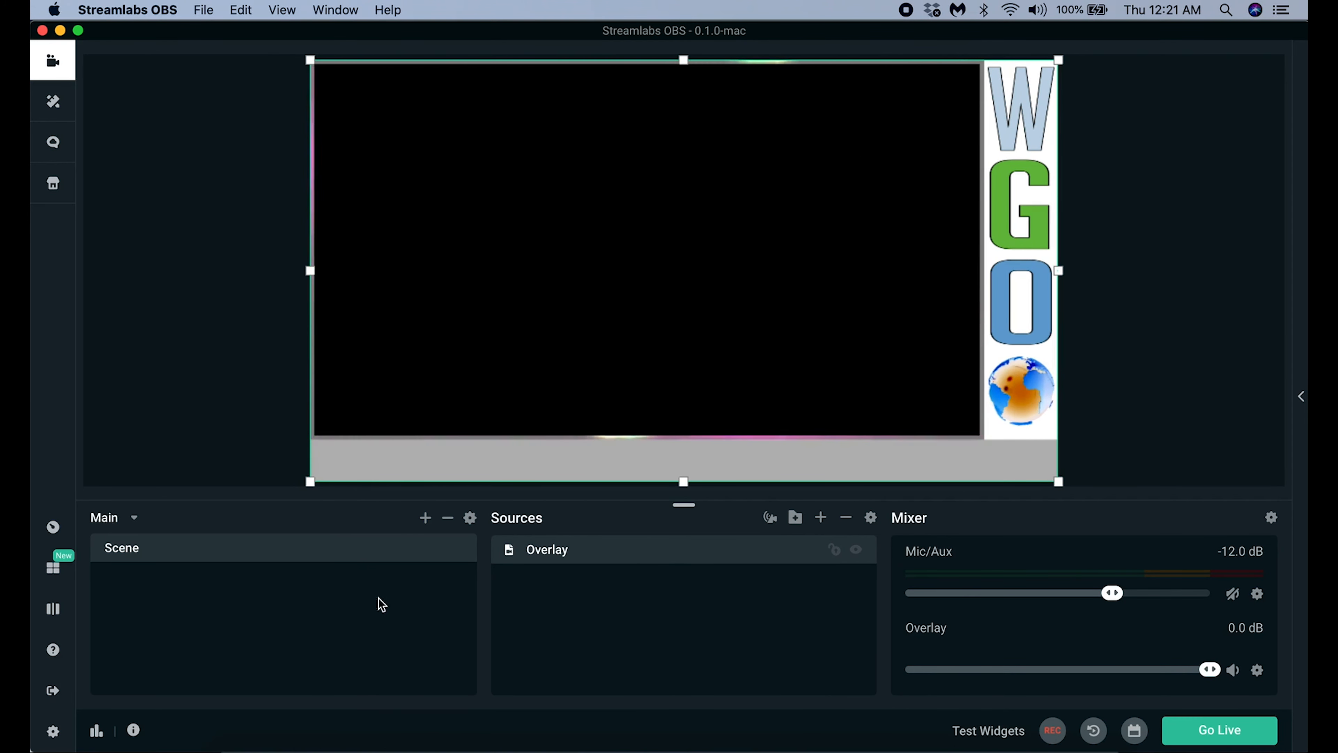
{"action": "left_click", "coordinate": [821, 520]}
Step: Add The Jar widget under its default name and fire a test alert
{"action": "left_click", "coordinate": [738, 474]}
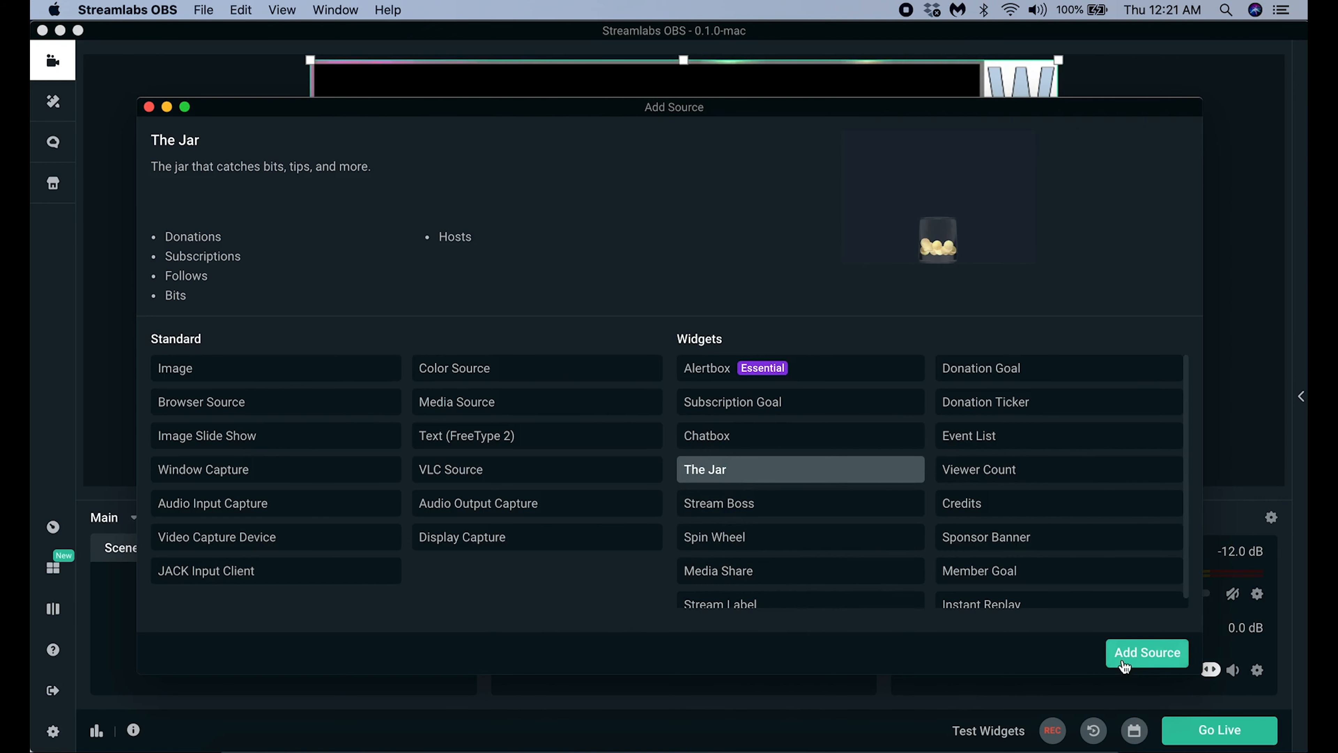
{"action": "left_click", "coordinate": [1124, 665]}
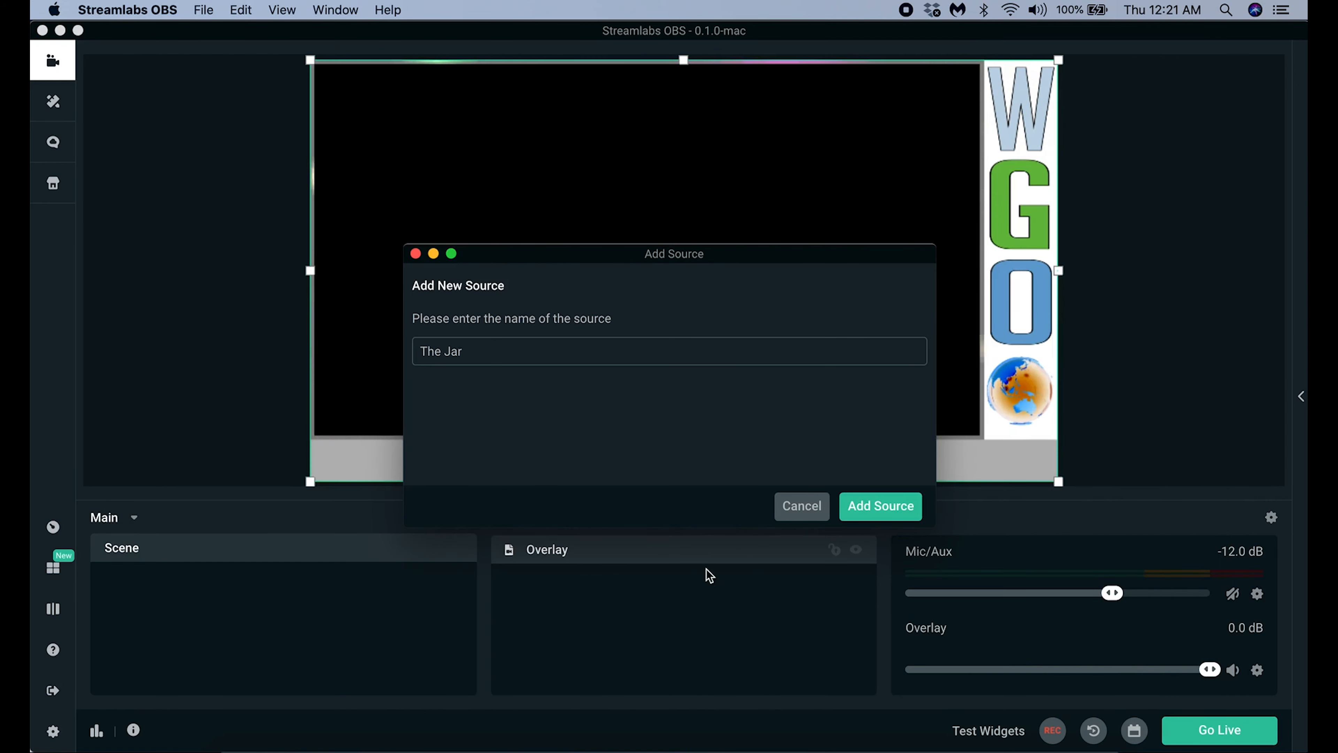
{"action": "left_click", "coordinate": [850, 508]}
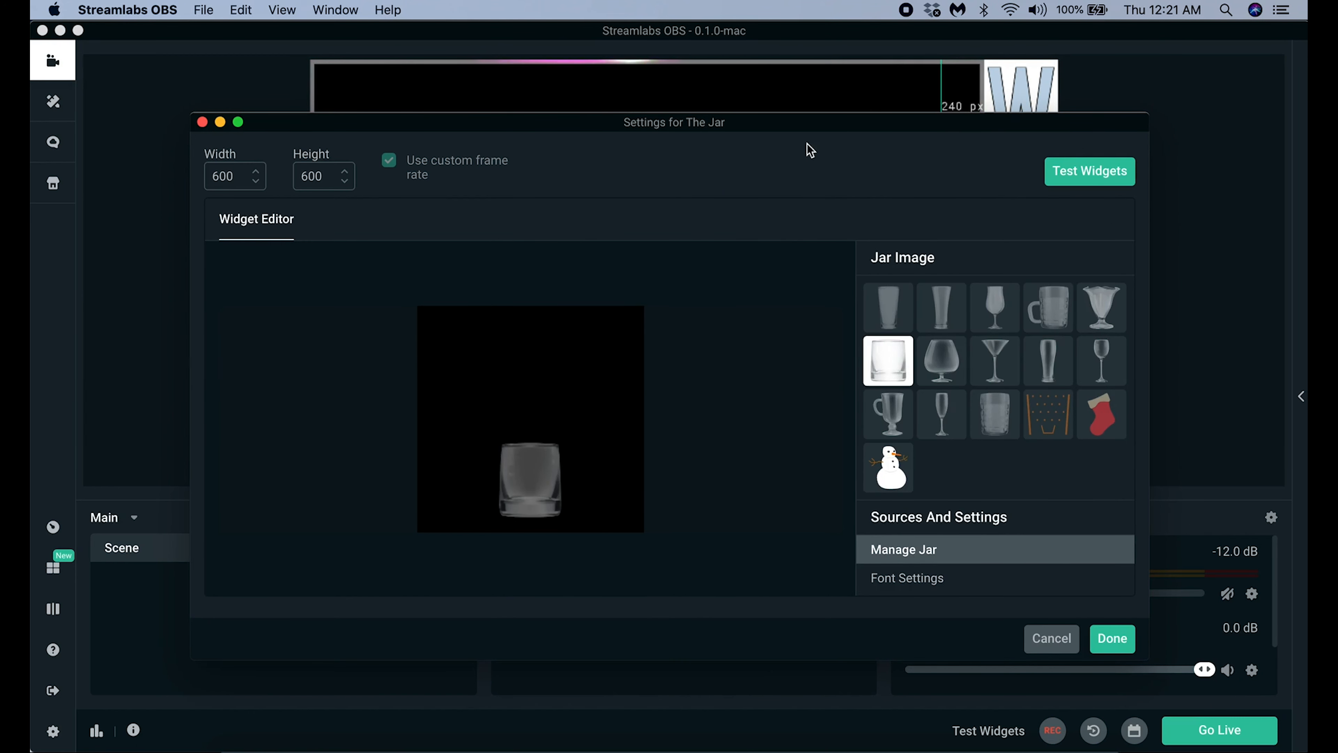
{"action": "left_click", "coordinate": [1087, 181]}
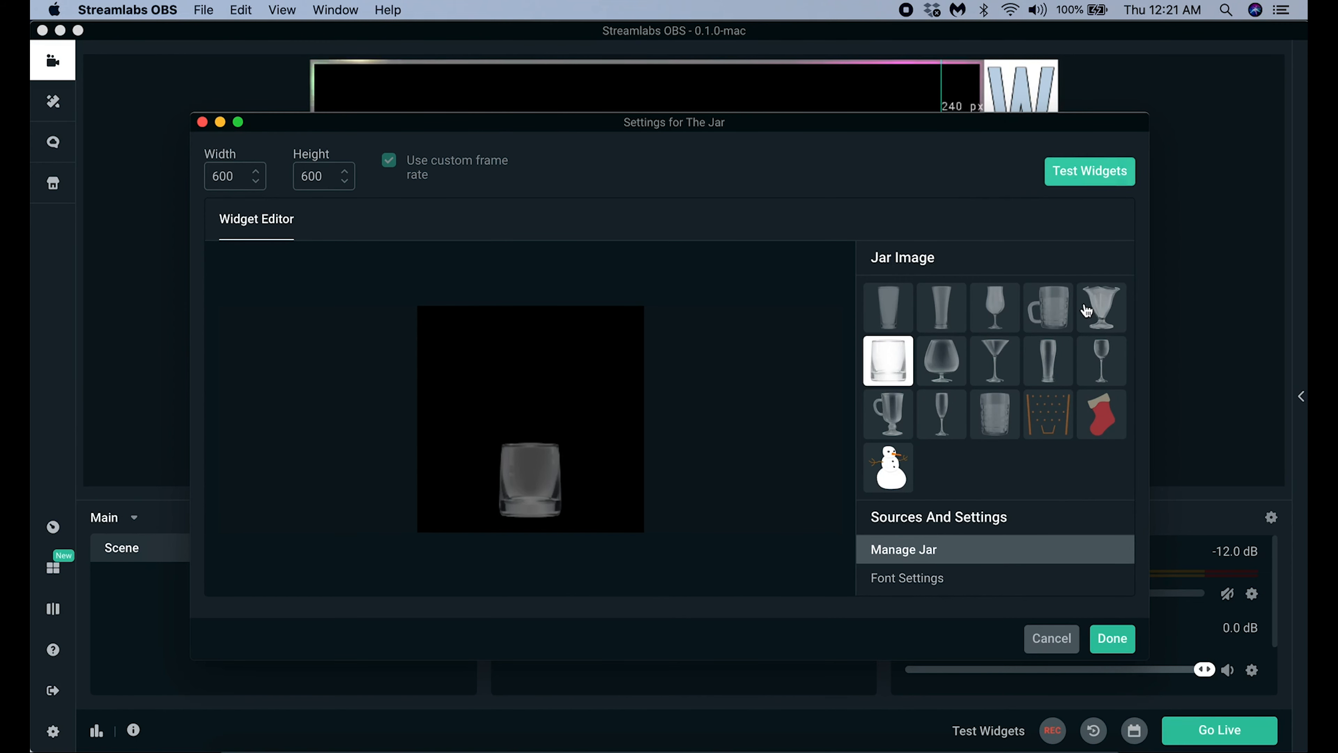
{"action": "left_click", "coordinate": [1109, 639]}
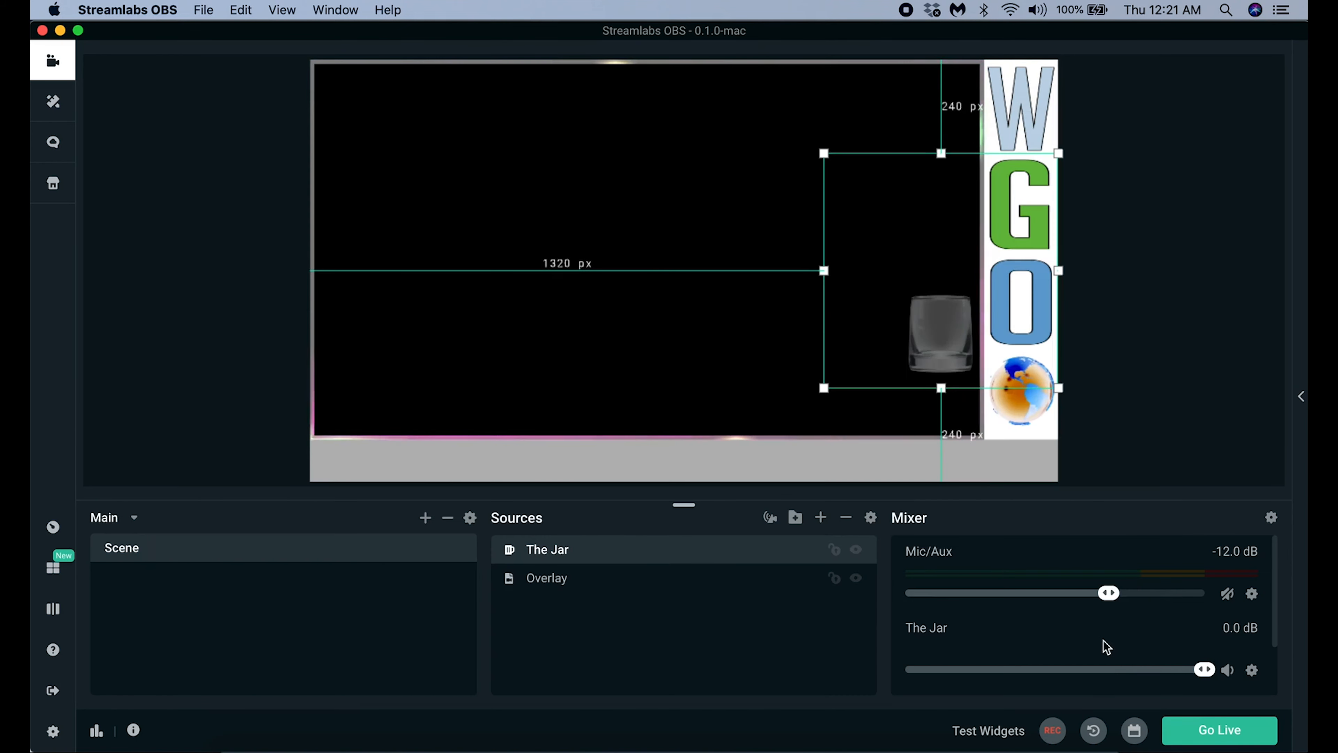
Step: Shrink and move the jar onto the grey bottom strip, then briefly start and stop recording
{"action": "left_click_drag", "start_coordinate": [943, 337], "coordinate": [536, 450]}
{"action": "left_click_drag", "start_coordinate": [649, 258], "coordinate": [516, 411]}
{"action": "left_click_drag", "start_coordinate": [490, 419], "coordinate": [537, 414]}
{"action": "left_click", "coordinate": [1053, 726]}
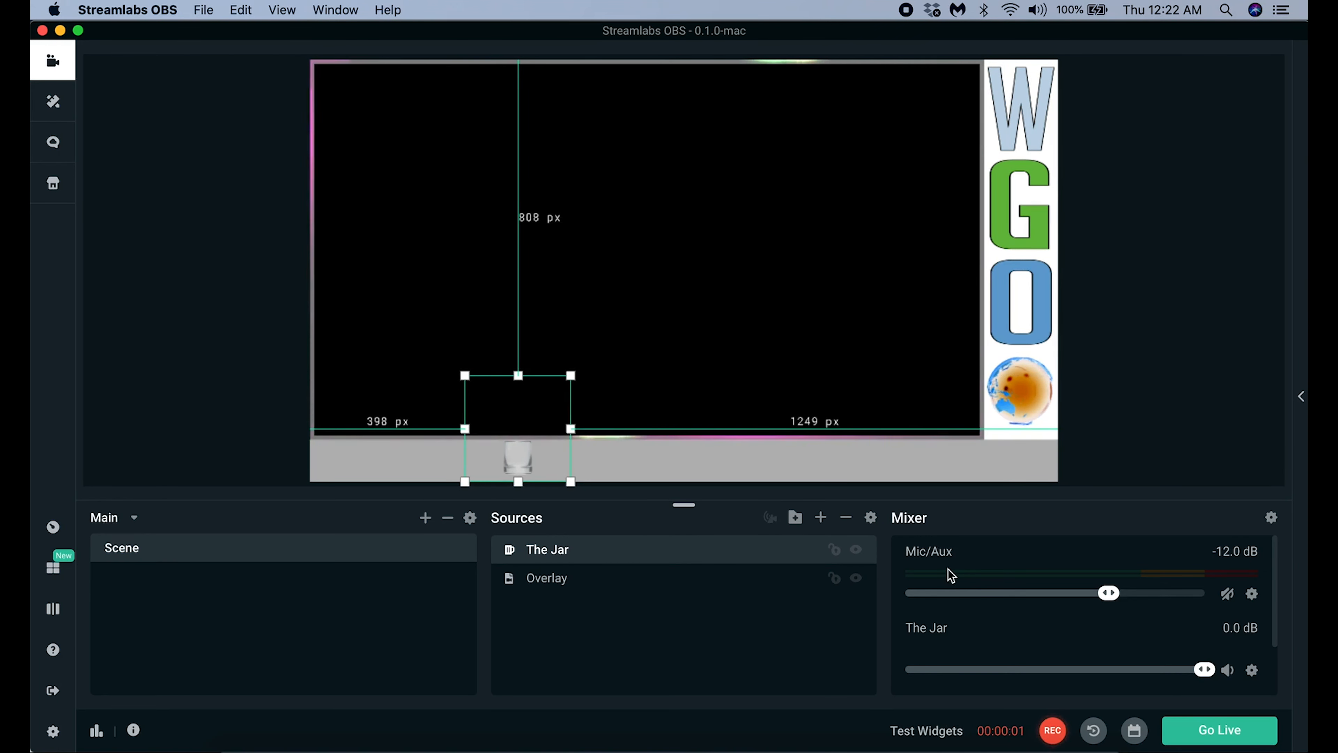
{"action": "left_click", "coordinate": [943, 731]}
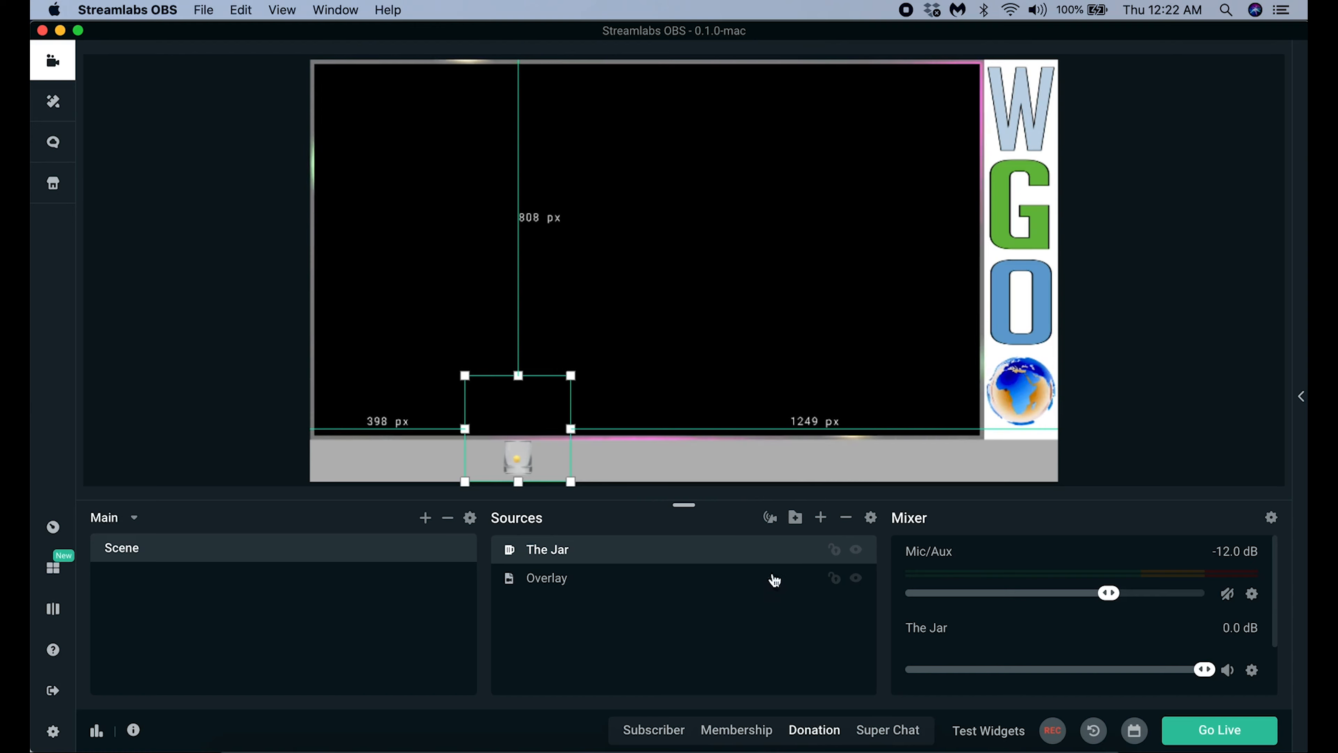
Step: Add a Donation Goal widget and move its bar to the bottom centre of the canvas
{"action": "left_click", "coordinate": [821, 517]}
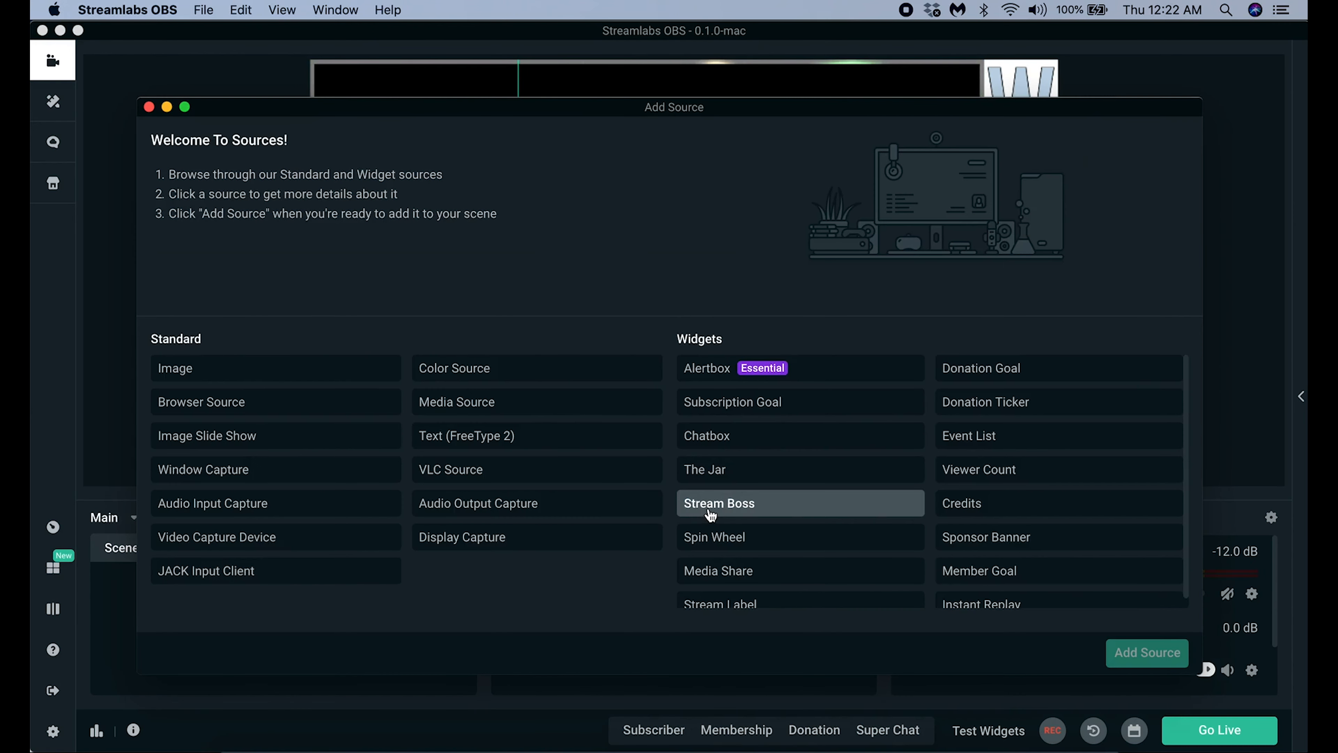
{"action": "scroll", "coordinate": [765, 565], "scroll_direction": "down", "scroll_amount": 1}
{"action": "scroll", "coordinate": [767, 565], "scroll_direction": "up", "scroll_amount": 1}
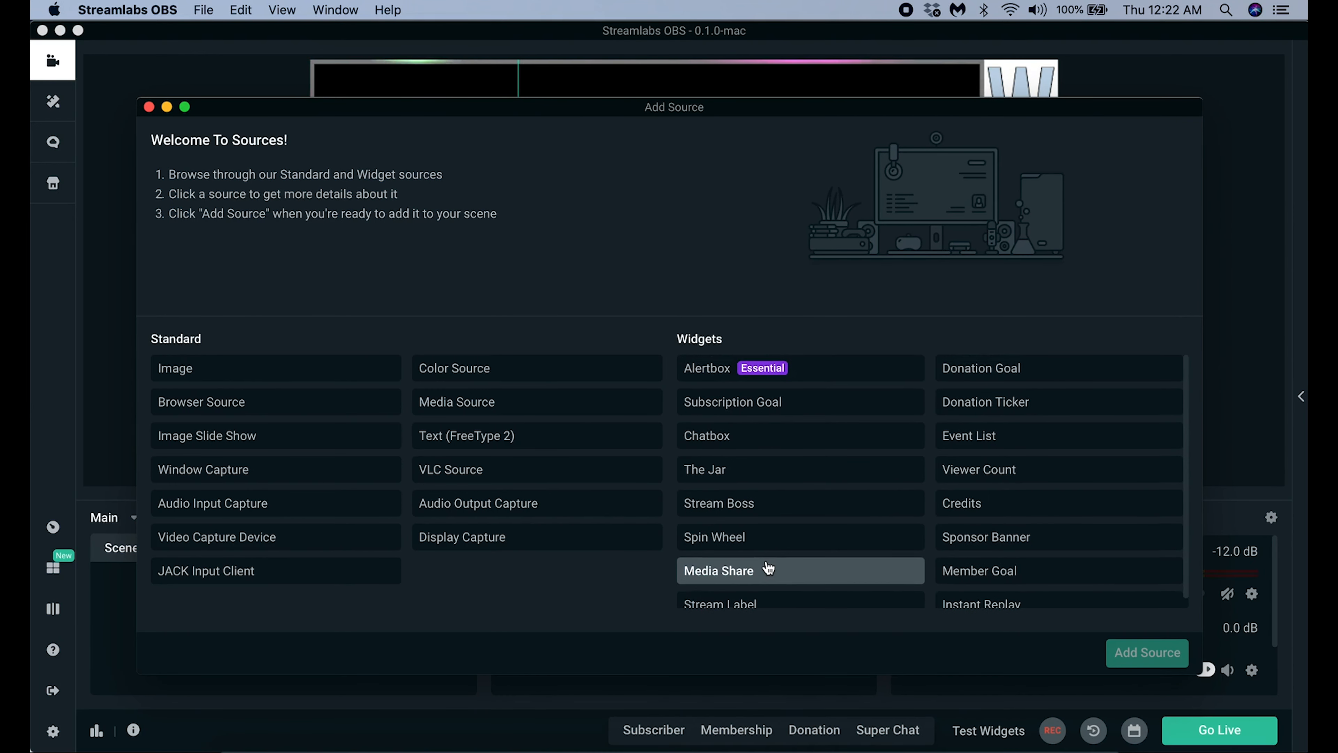
{"action": "left_click", "coordinate": [986, 371]}
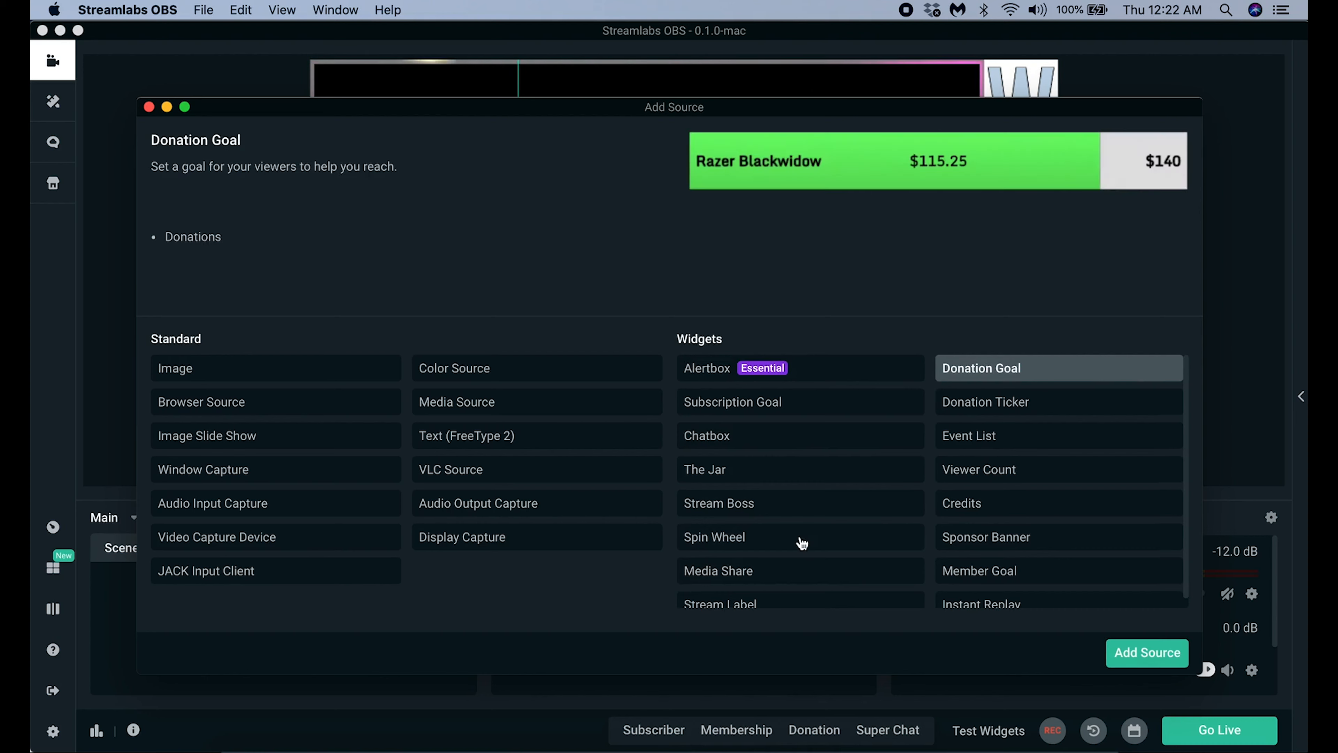
{"action": "left_click", "coordinate": [1140, 656]}
{"action": "left_click", "coordinate": [855, 519]}
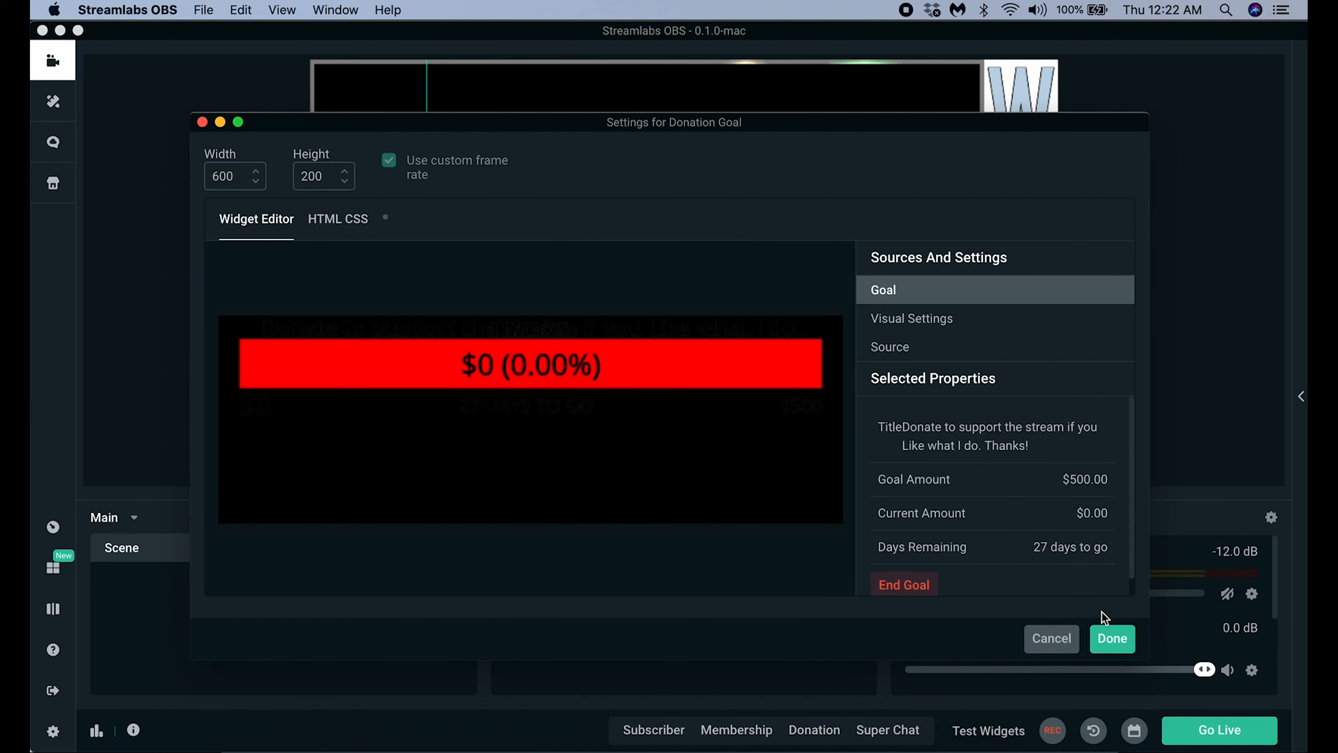
{"action": "left_click", "coordinate": [1111, 644]}
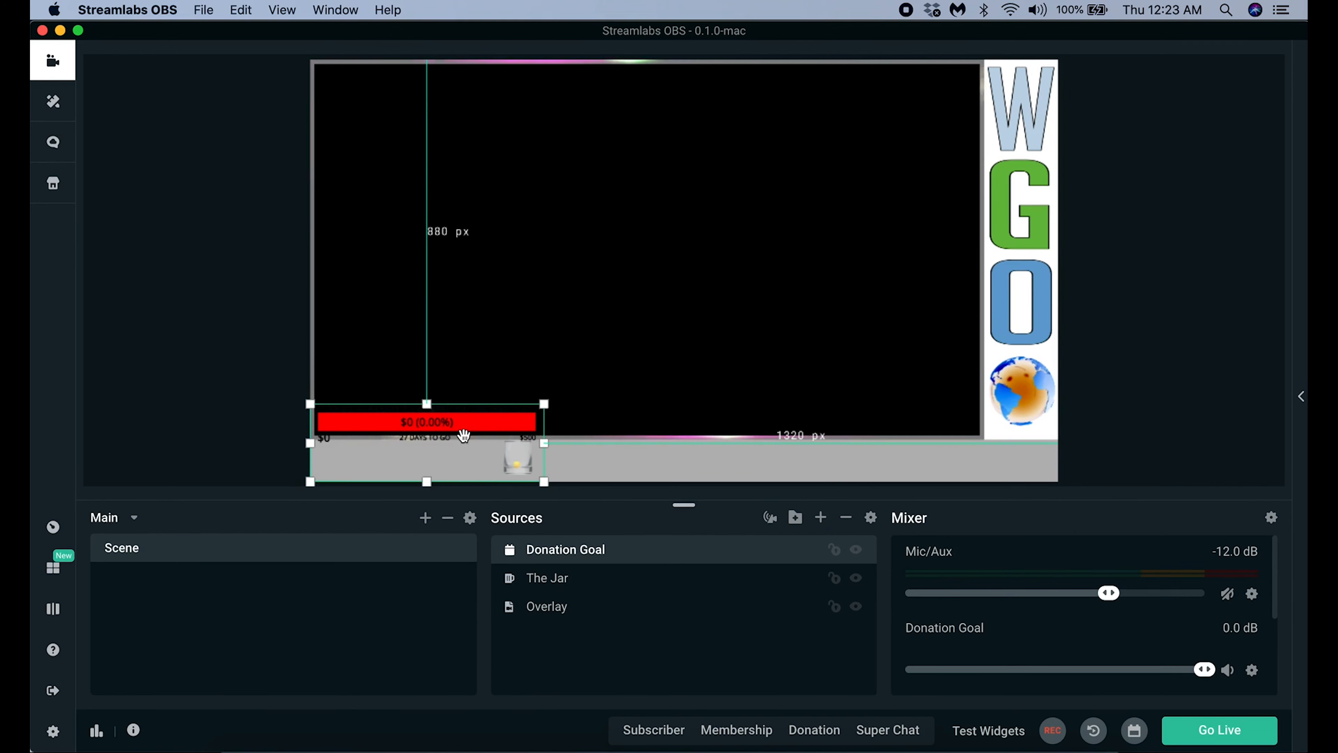
{"action": "left_click_drag", "start_coordinate": [487, 468], "coordinate": [701, 464]}
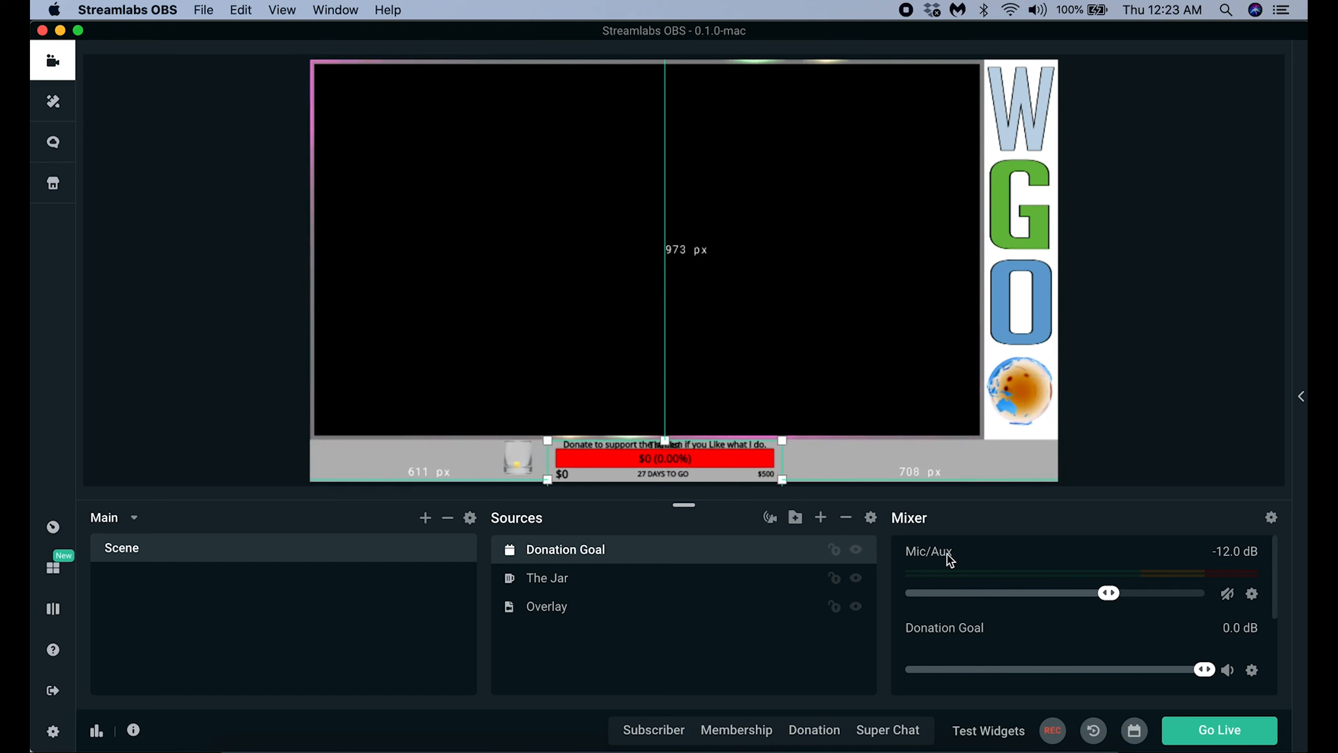
Step: Add a Viewer Count widget to the scene, keeping its default name
{"action": "double_click", "coordinate": [860, 544]}
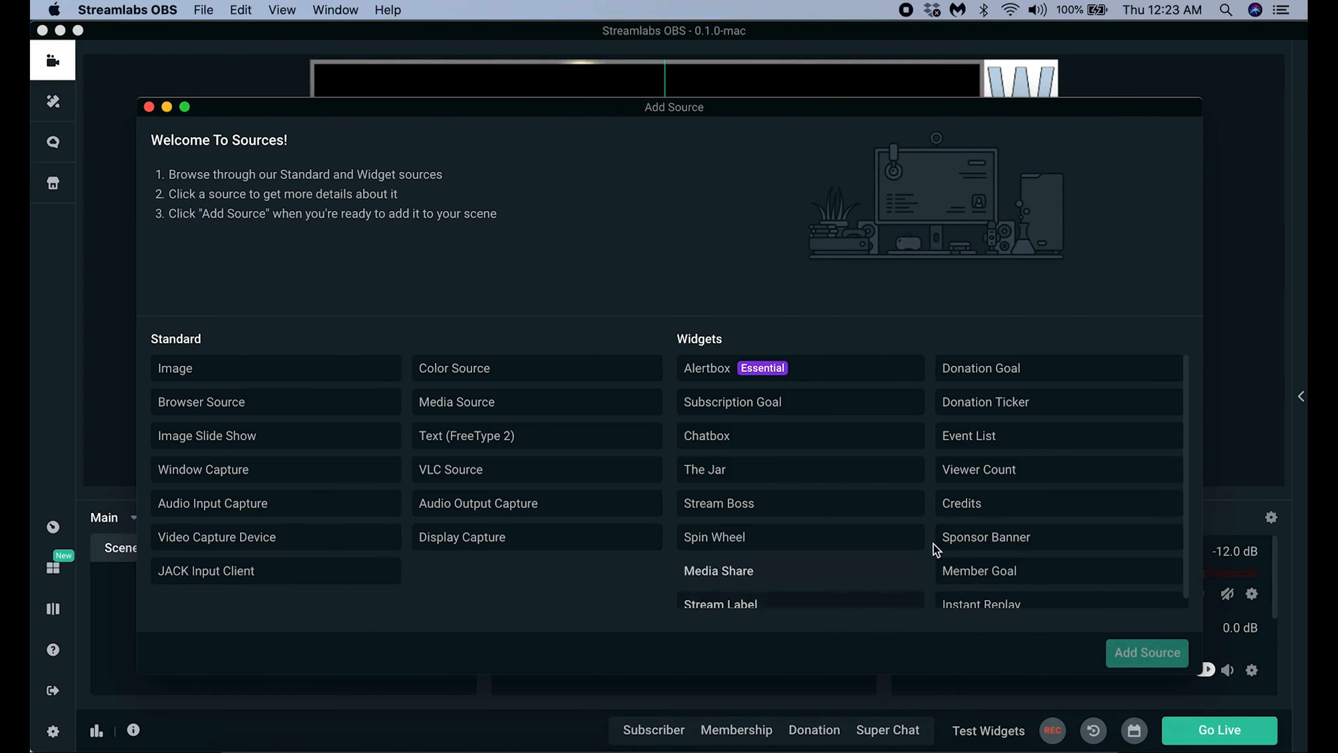
{"action": "left_click", "coordinate": [979, 477]}
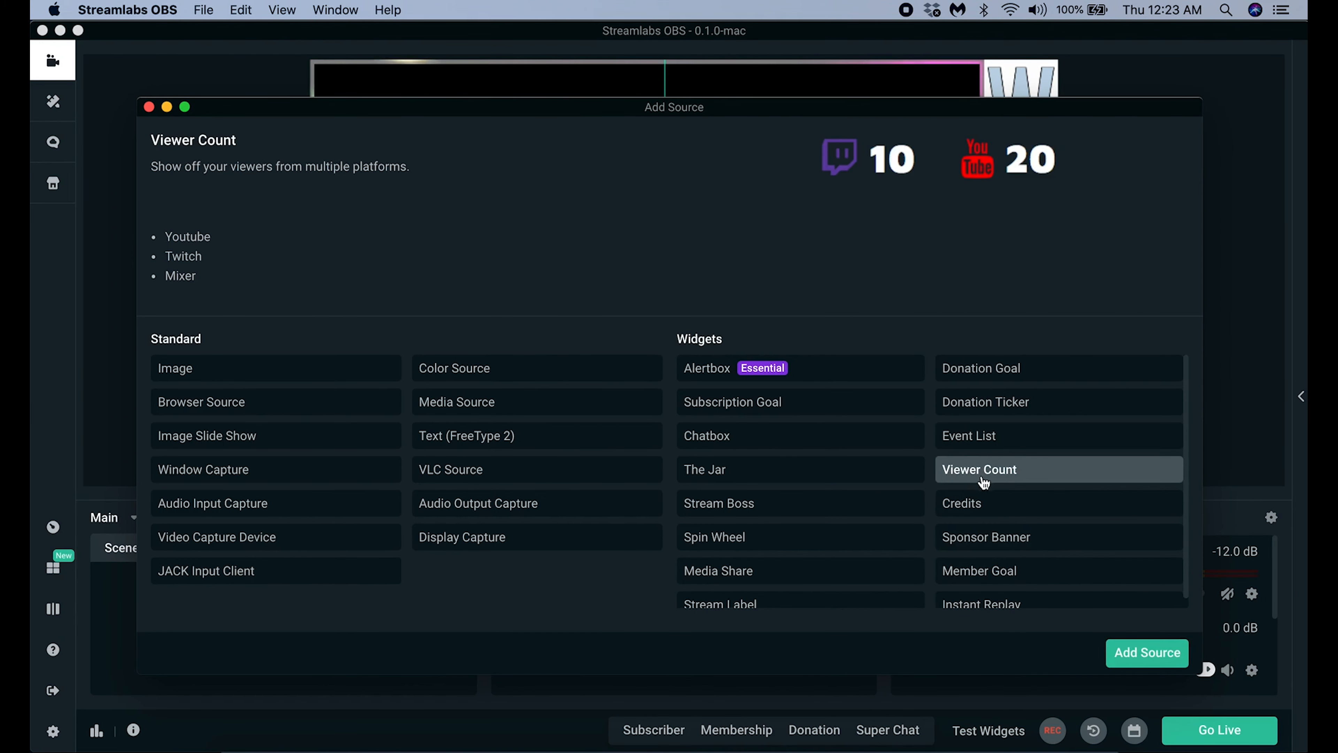
{"action": "left_click", "coordinate": [1147, 652]}
{"action": "left_click", "coordinate": [864, 505]}
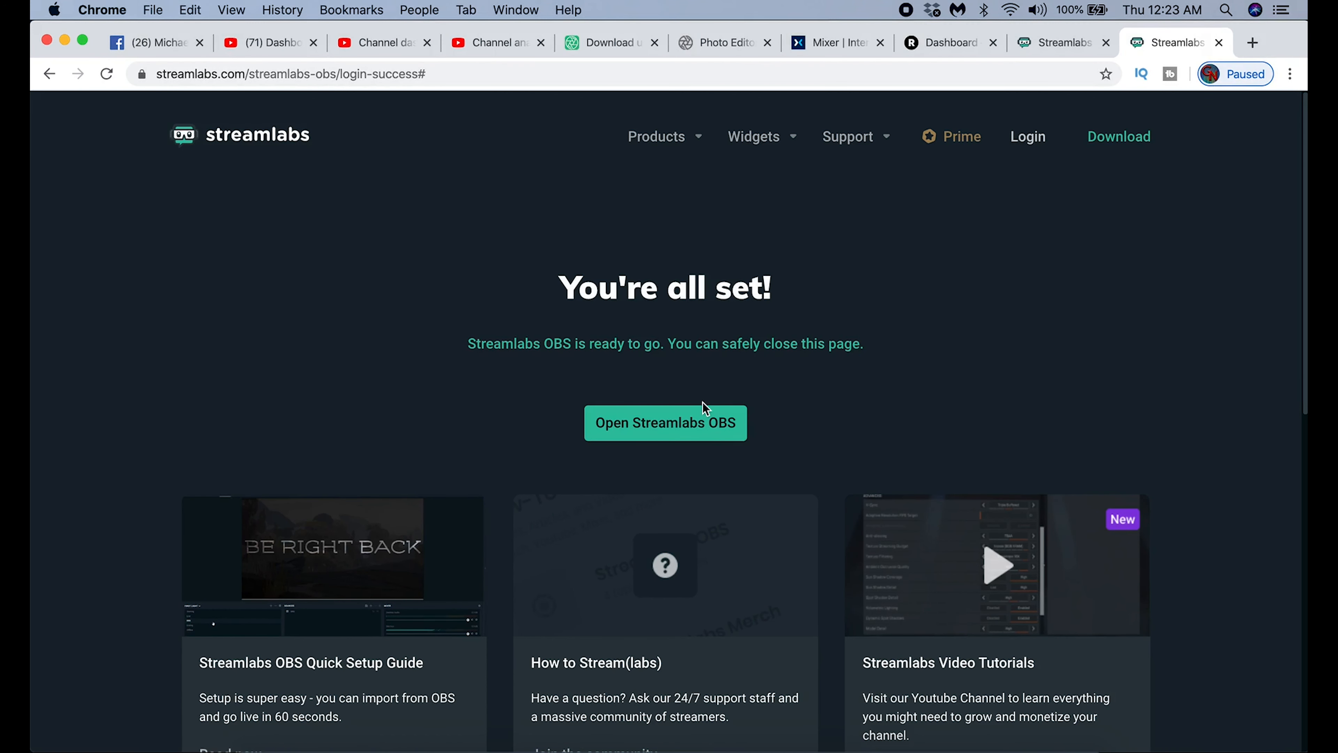
Step: Close the Streamlabs confirmation tab in Chrome and relaunch Streamlabs OBS from Applications
{"action": "left_click", "coordinate": [1220, 43]}
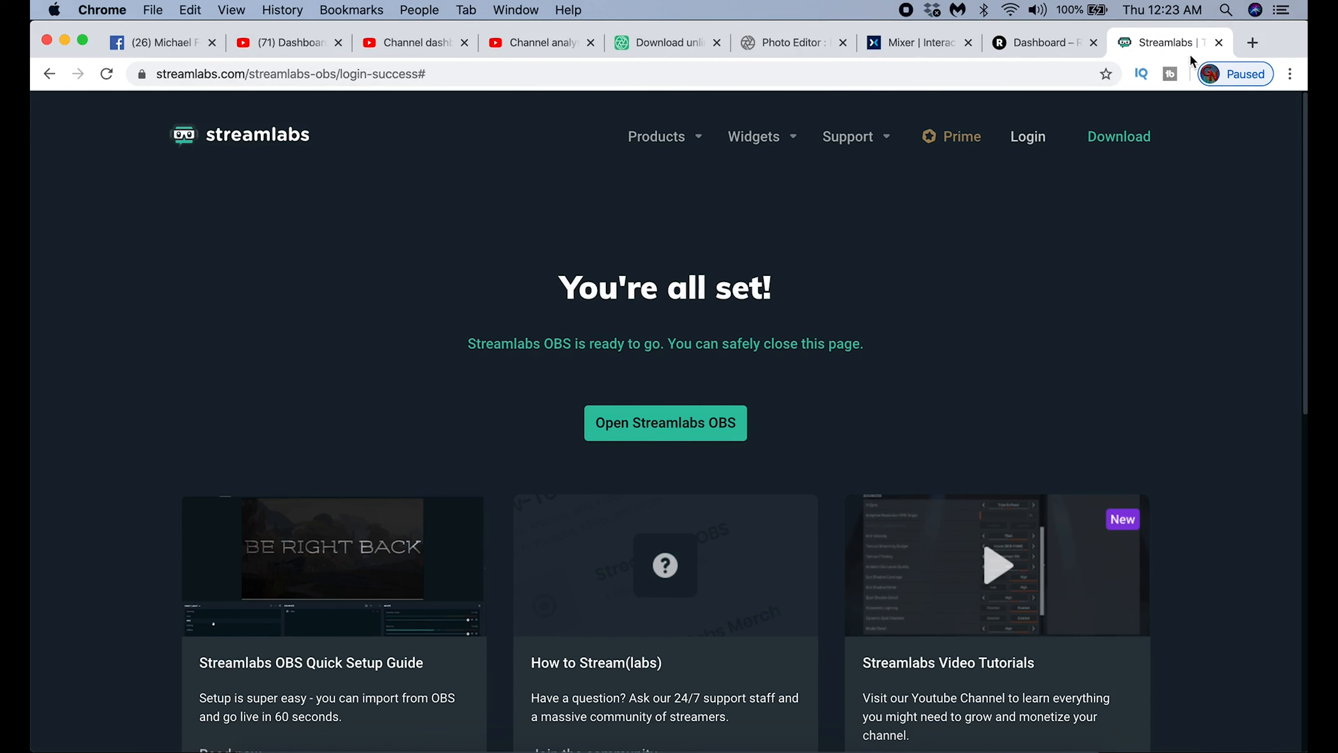
{"action": "left_click", "coordinate": [266, 751]}
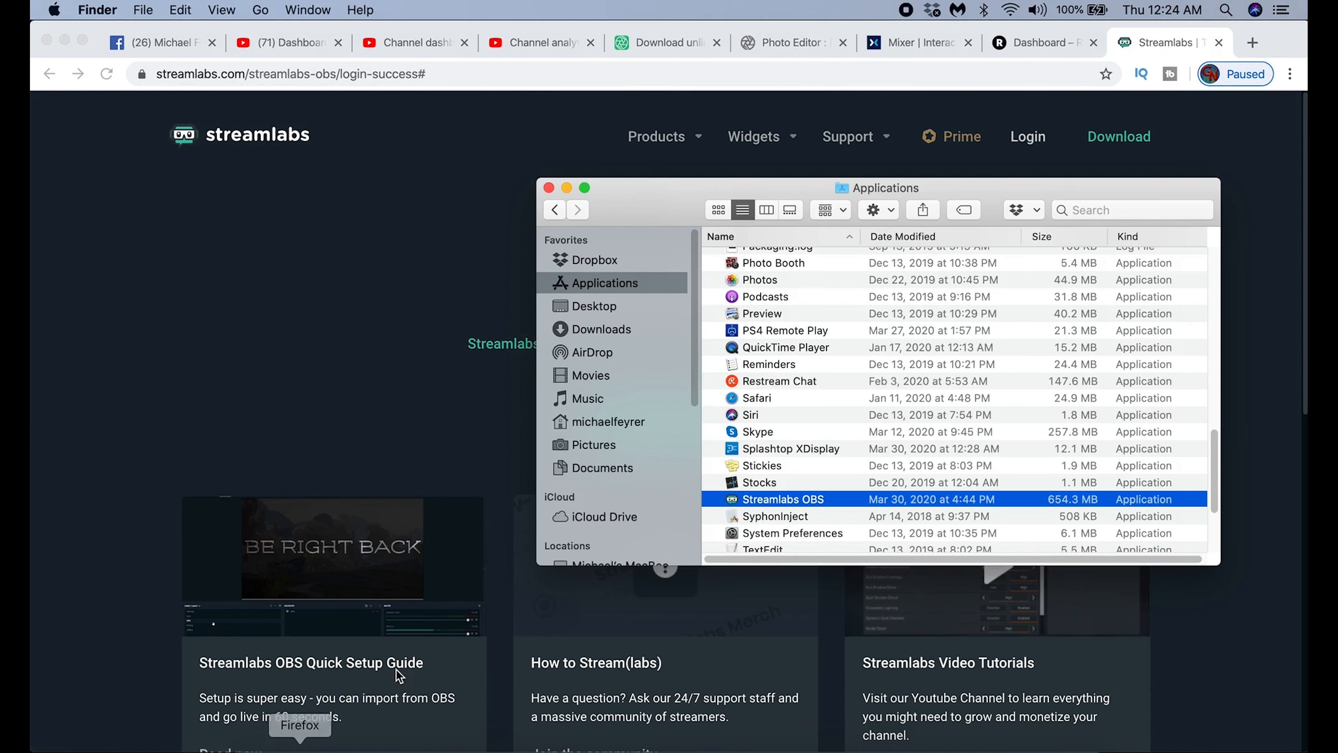
{"action": "double_click", "coordinate": [800, 501]}
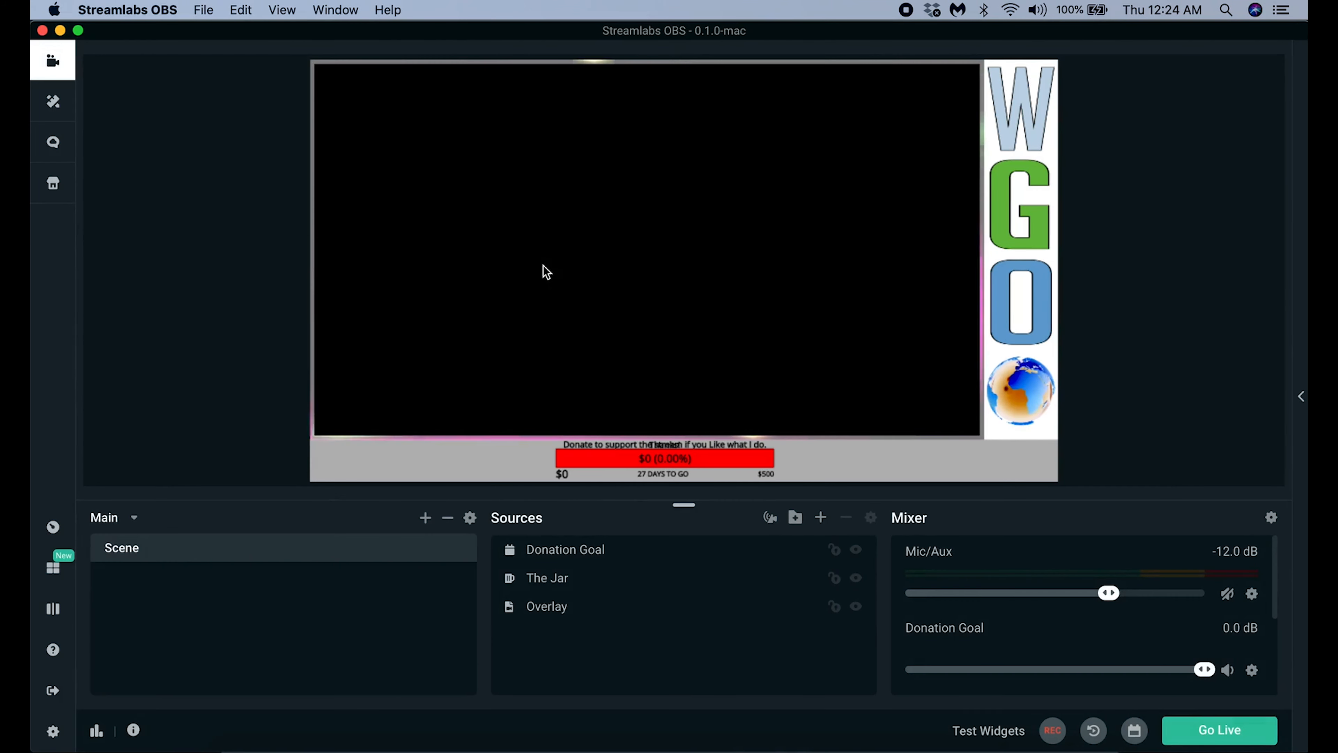
Step: Add a Viewer Count widget to the scene with its default name
{"action": "left_click", "coordinate": [821, 517]}
{"action": "left_click", "coordinate": [1049, 469]}
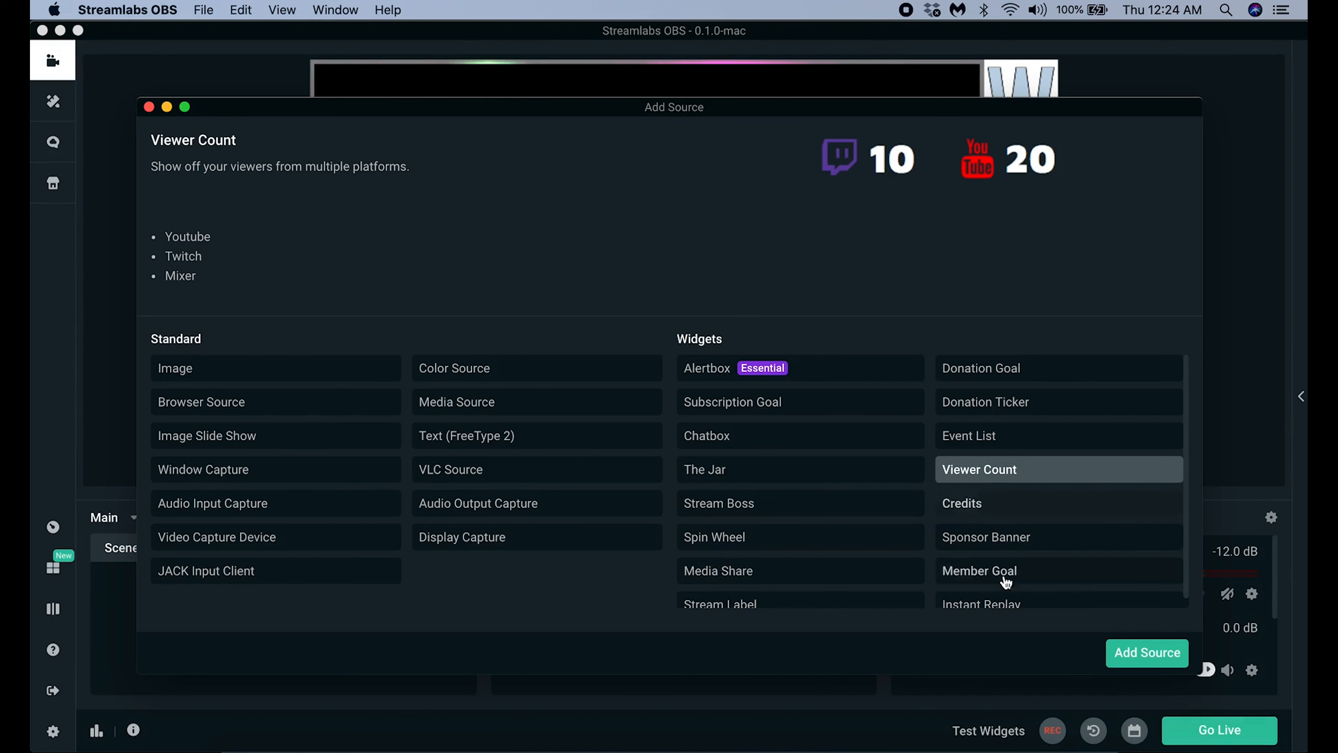
{"action": "left_click", "coordinate": [1138, 652]}
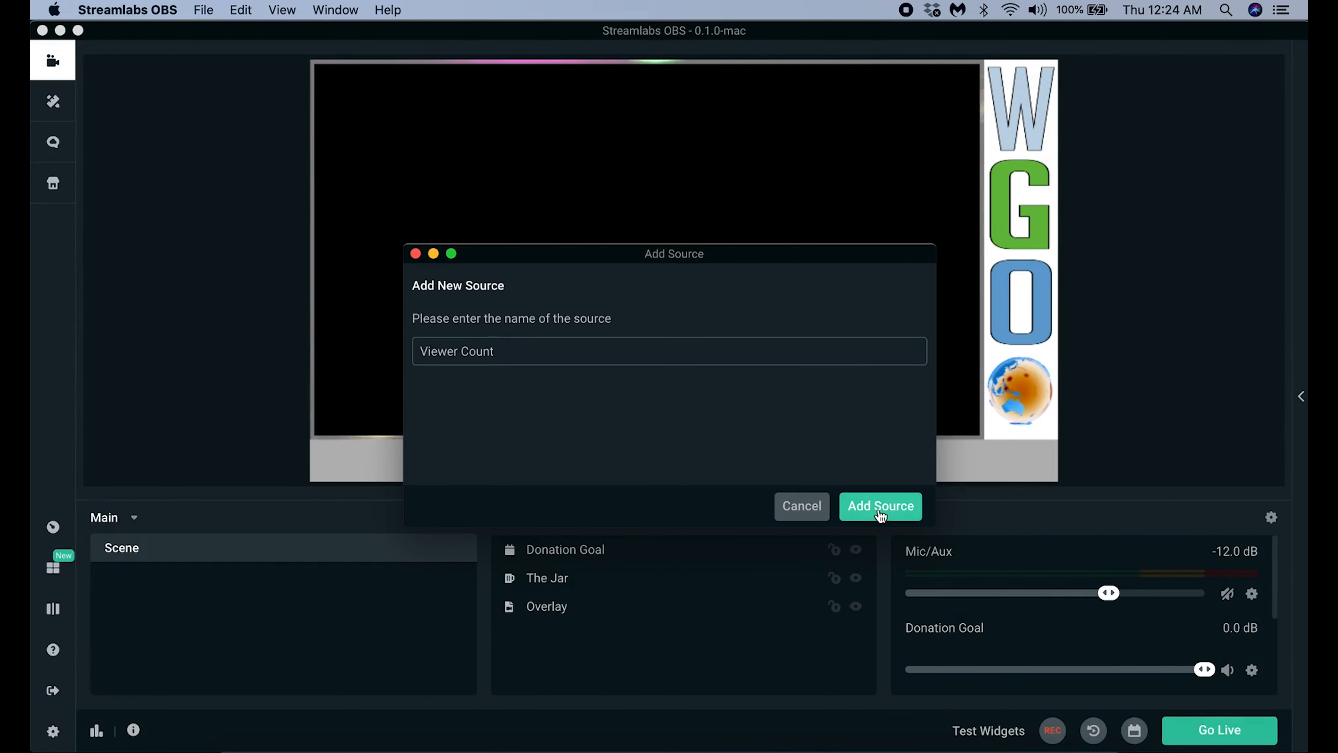
{"action": "key", "text": "Return"}
{"action": "left_click", "coordinate": [1112, 637]}
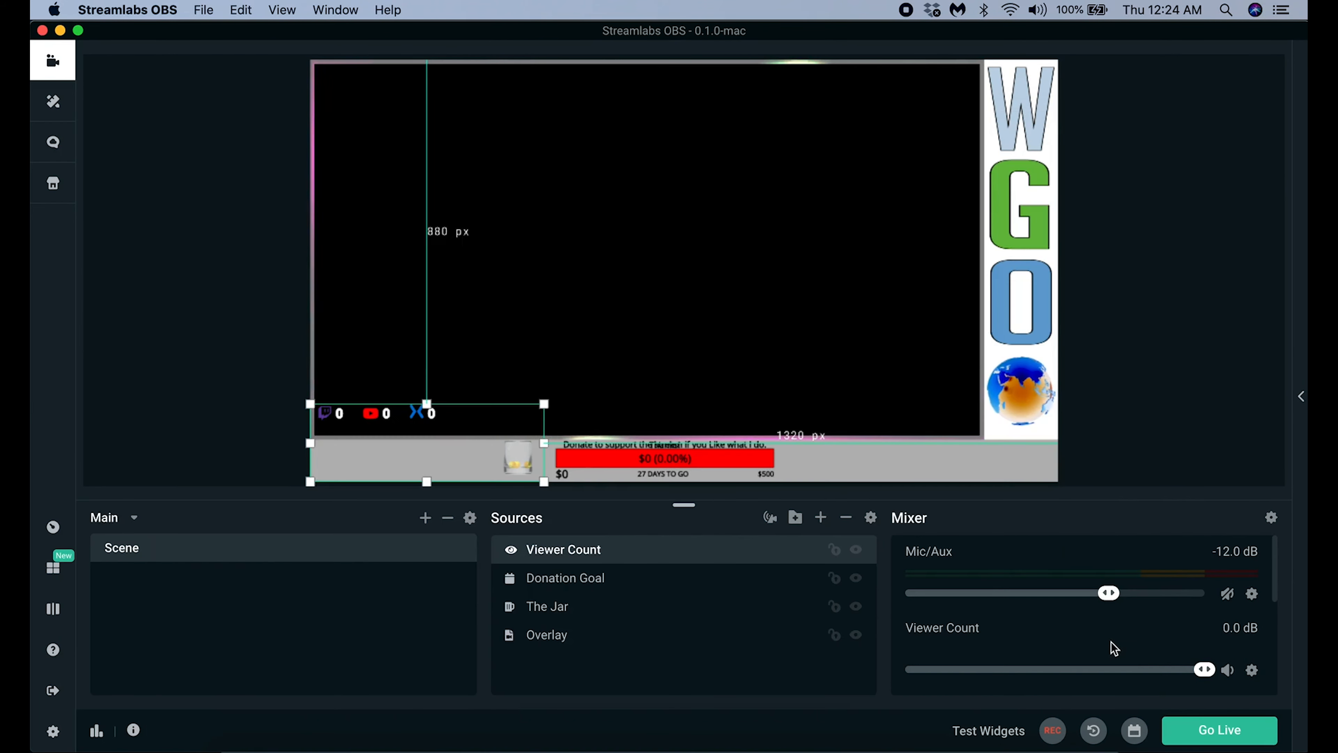
Step: Move the viewer counters bottom-right, shift Donation Goal right, and enlarge and reposition The Jar
{"action": "left_click_drag", "start_coordinate": [386, 423], "coordinate": [994, 470]}
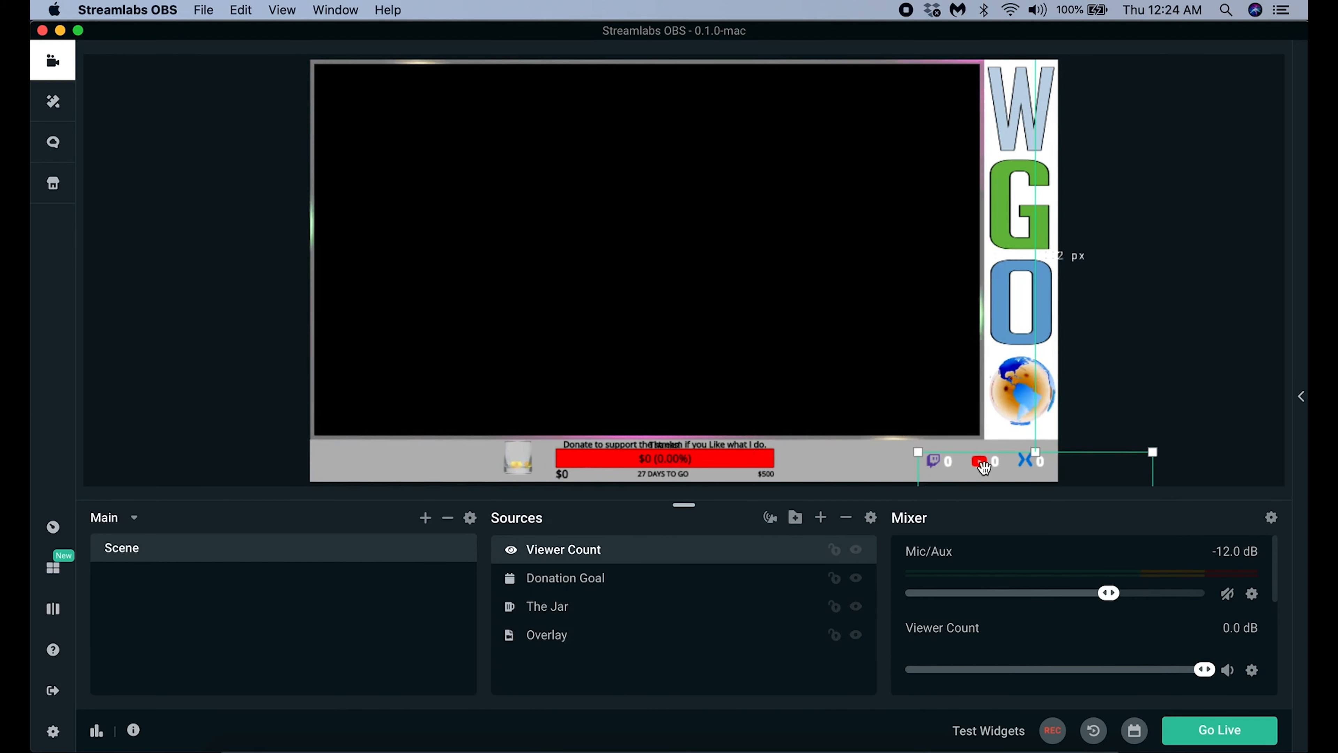
{"action": "left_click_drag", "start_coordinate": [699, 459], "coordinate": [817, 459]}
{"action": "left_click", "coordinate": [519, 457]}
{"action": "left_click_drag", "start_coordinate": [571, 376], "coordinate": [643, 303]}
{"action": "mouse_move", "coordinate": [554, 453]}
{"action": "left_mouse_down"}
{"action": "mouse_move", "coordinate": [612, 453]}
{"action": "mouse_move", "coordinate": [561, 455]}
{"action": "left_mouse_up"}
{"action": "left_click_drag", "start_coordinate": [711, 459], "coordinate": [686, 461]}
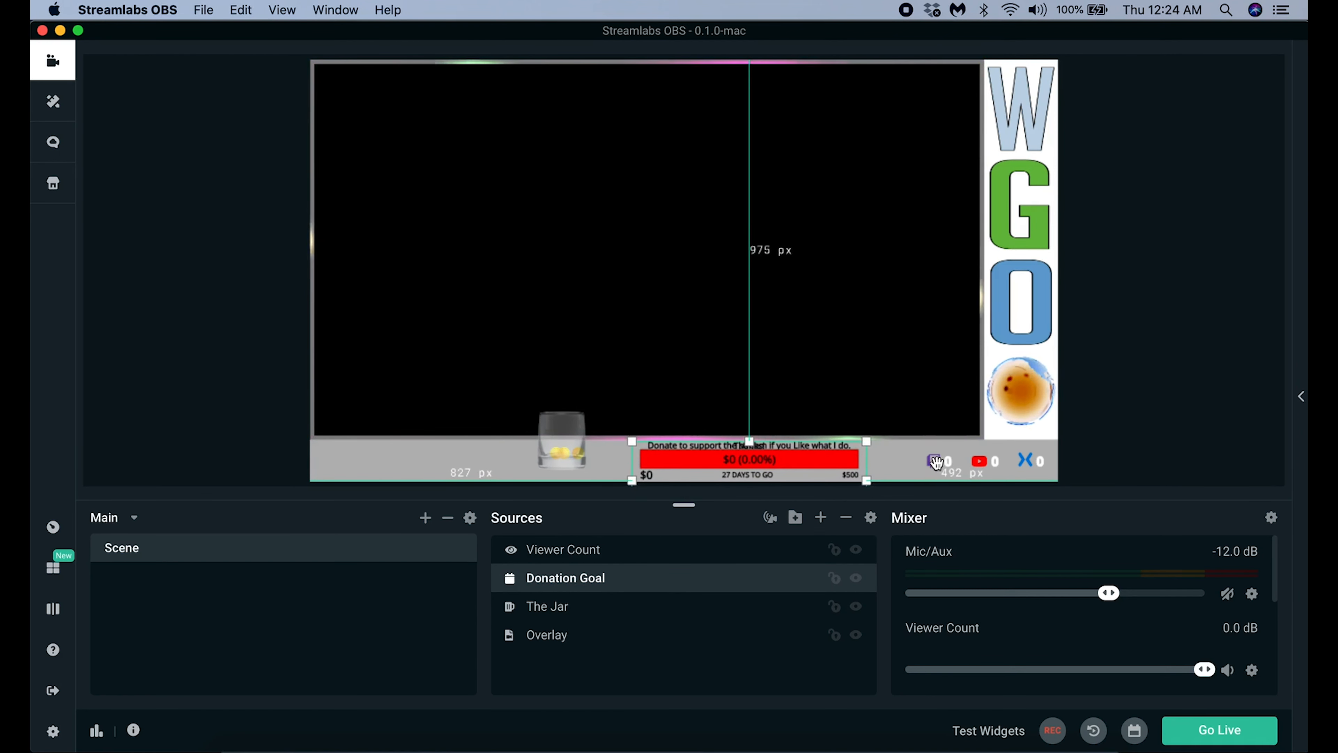
{"action": "left_click_drag", "start_coordinate": [936, 463], "coordinate": [921, 464]}
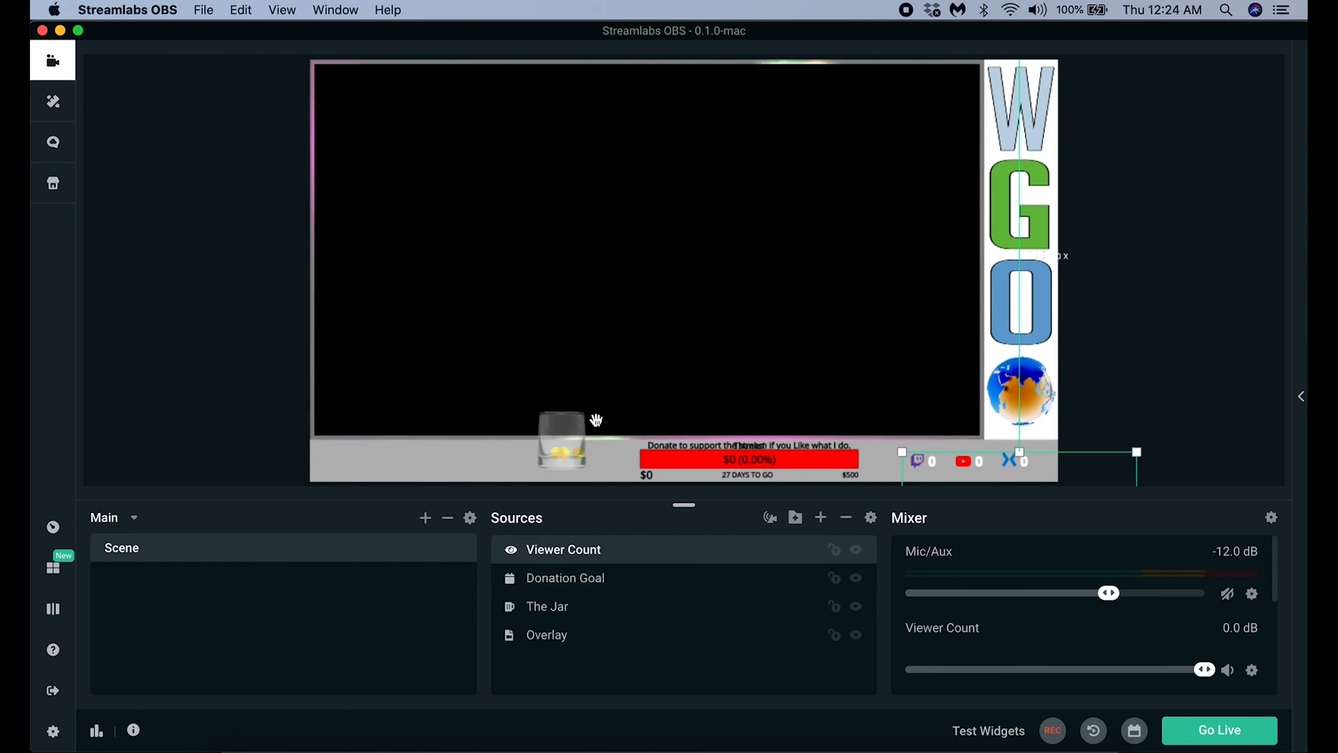
{"action": "left_click", "coordinate": [820, 519]}
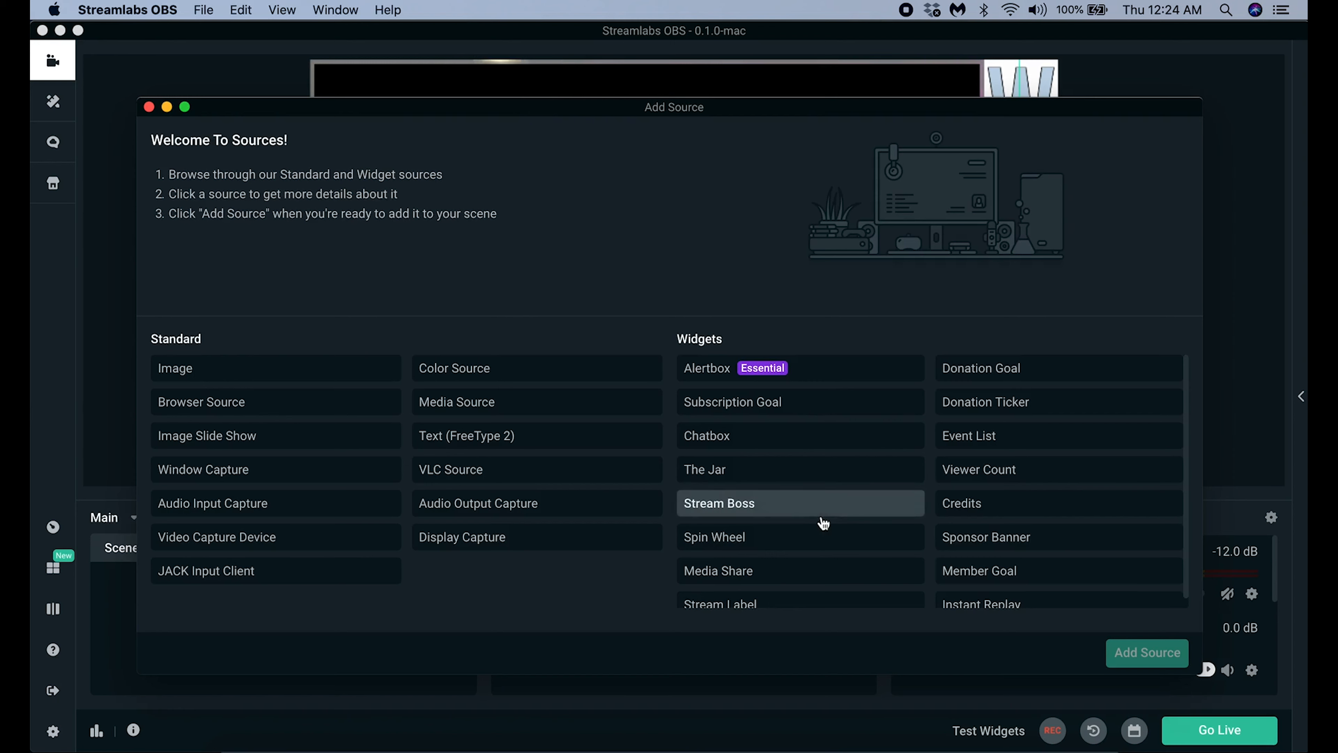
Step: Add an Alertbox widget named Alert Box to the scene
{"action": "left_click", "coordinate": [715, 372]}
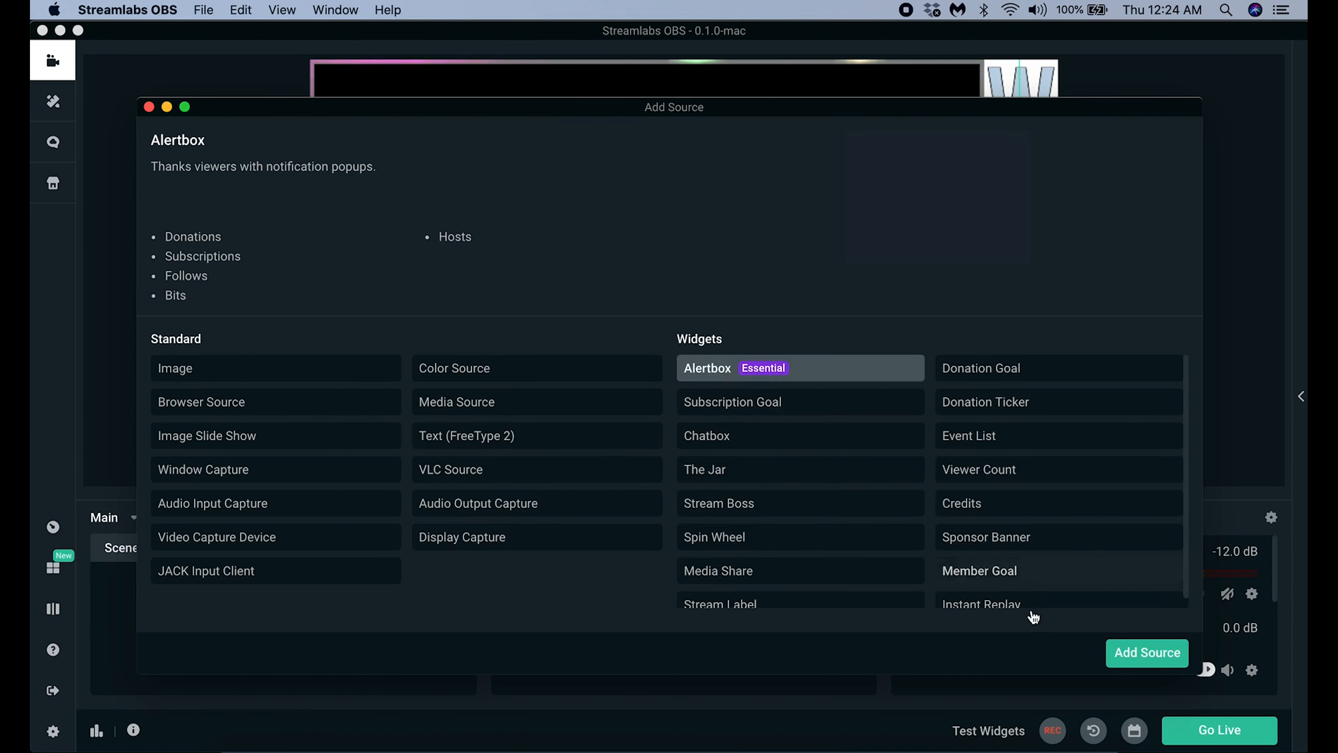
{"action": "left_click", "coordinate": [1133, 654]}
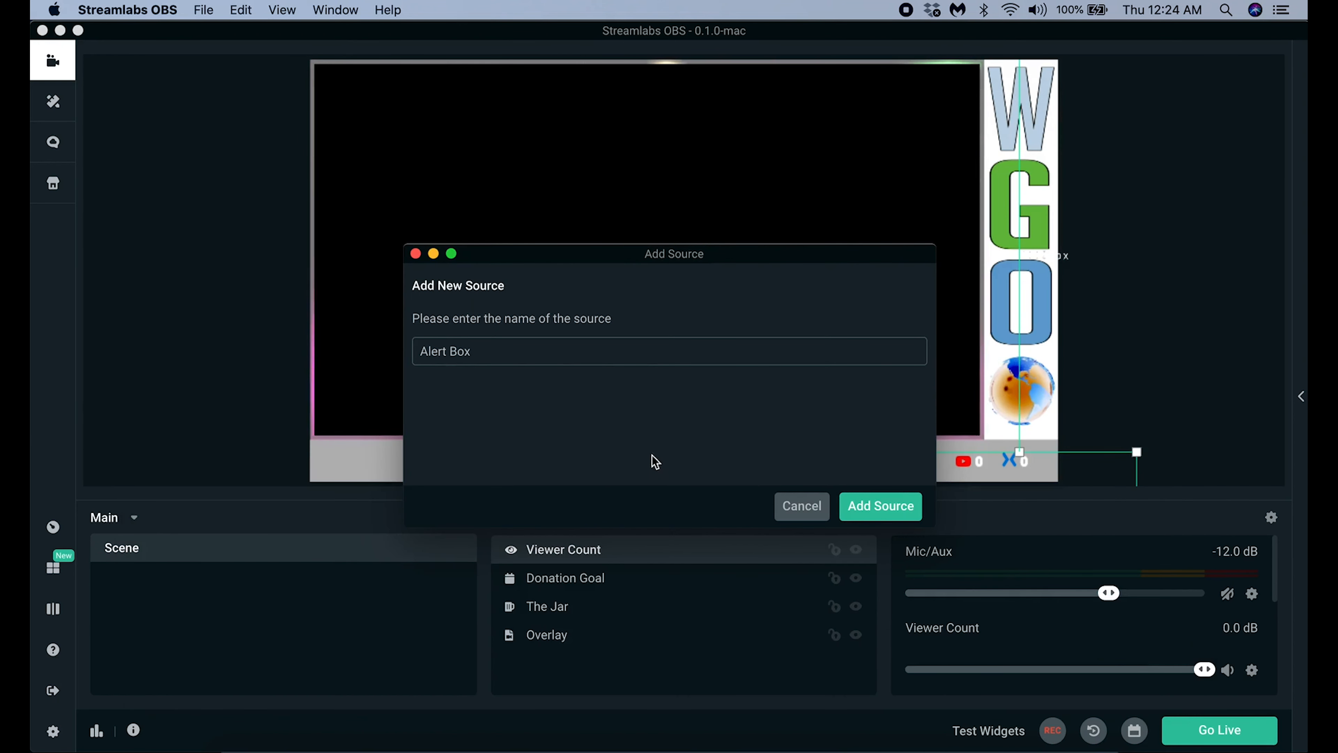
{"action": "left_click", "coordinate": [881, 506]}
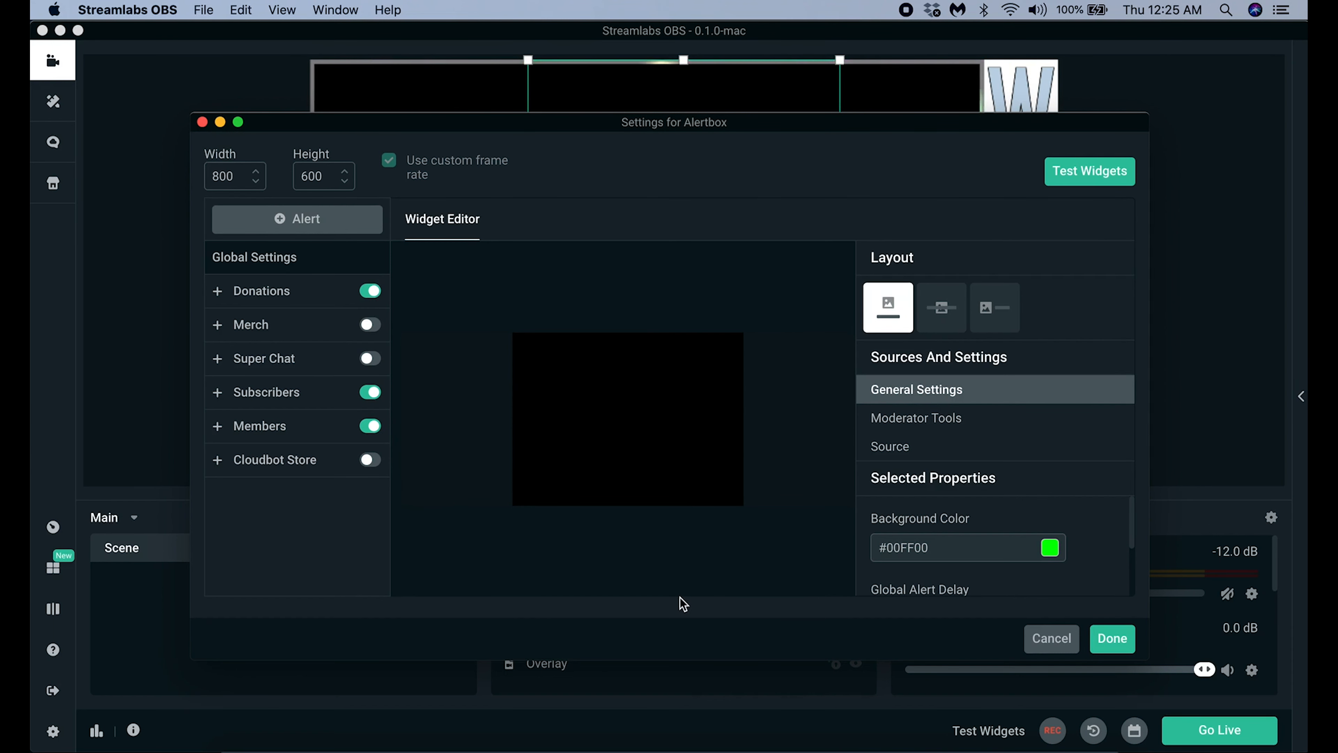
{"action": "scroll", "coordinate": [1102, 560], "scroll_direction": "down", "scroll_amount": 3}
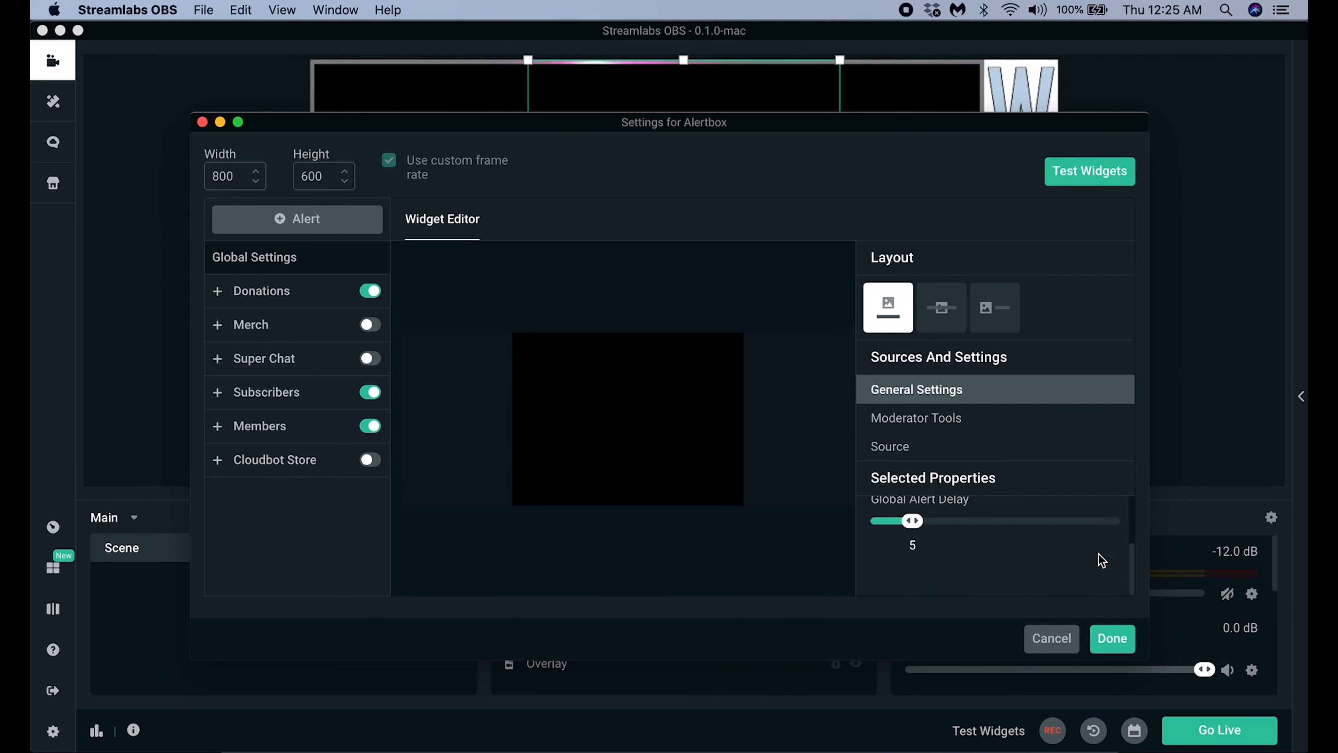
{"action": "left_click", "coordinate": [1108, 641]}
Step: Move the alert box to the canvas top-left and fire a test donation alert
{"action": "left_click_drag", "start_coordinate": [669, 232], "coordinate": [484, 221]}
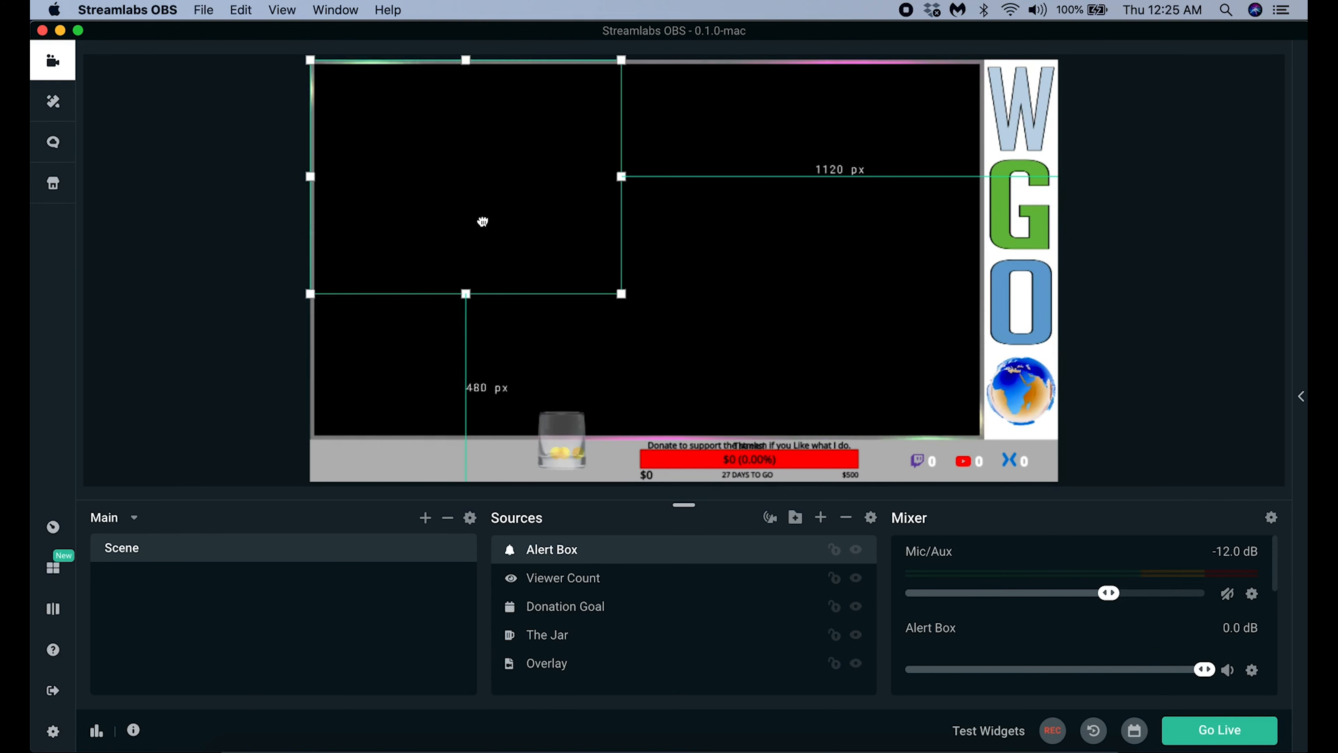
{"action": "left_click", "coordinate": [989, 731]}
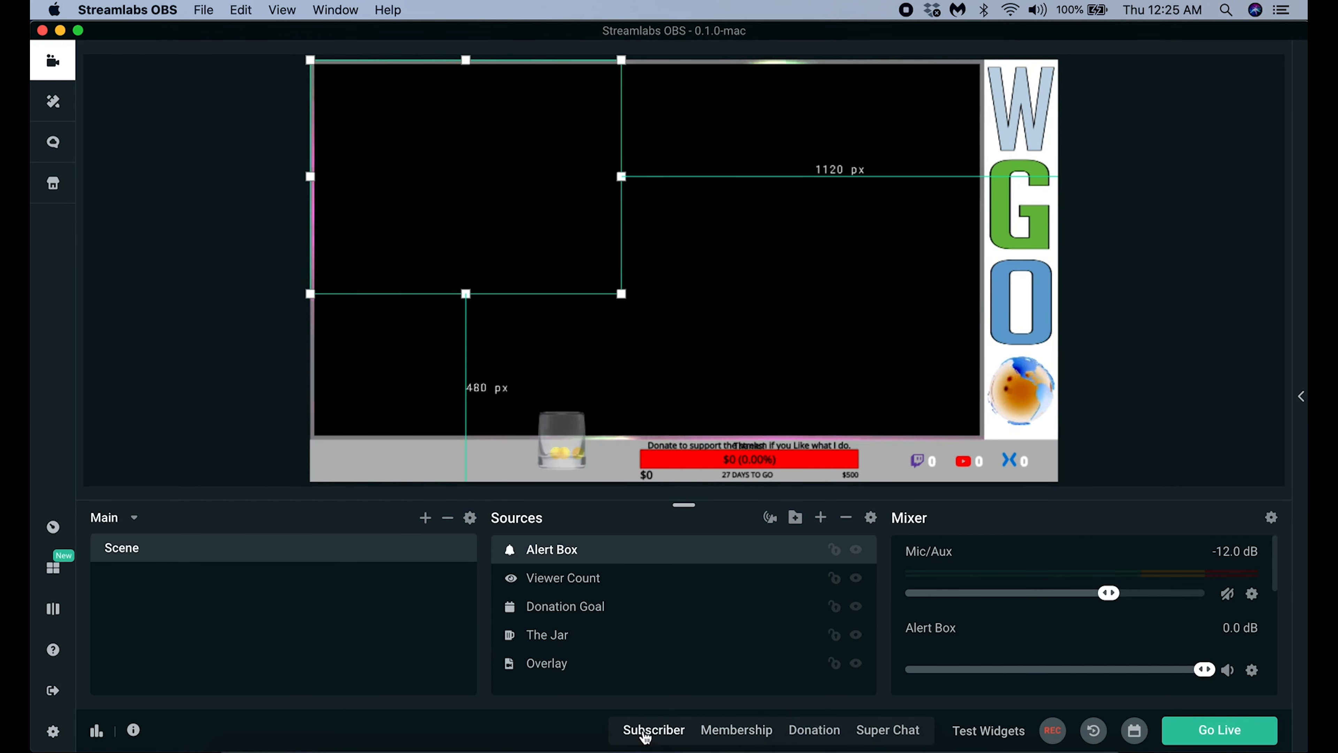
{"action": "left_click", "coordinate": [814, 729]}
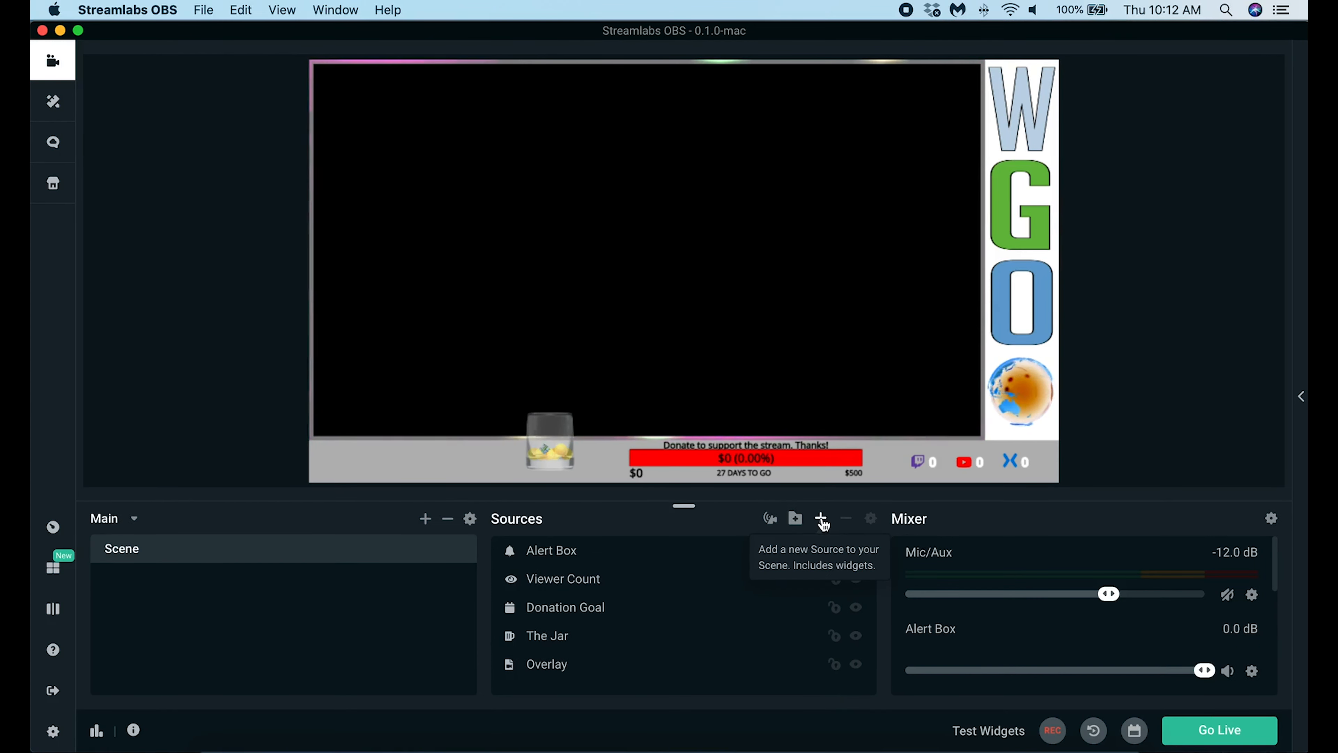
Step: Add a Window Capture source named Game
{"action": "left_click", "coordinate": [823, 521]}
{"action": "left_click", "coordinate": [243, 481]}
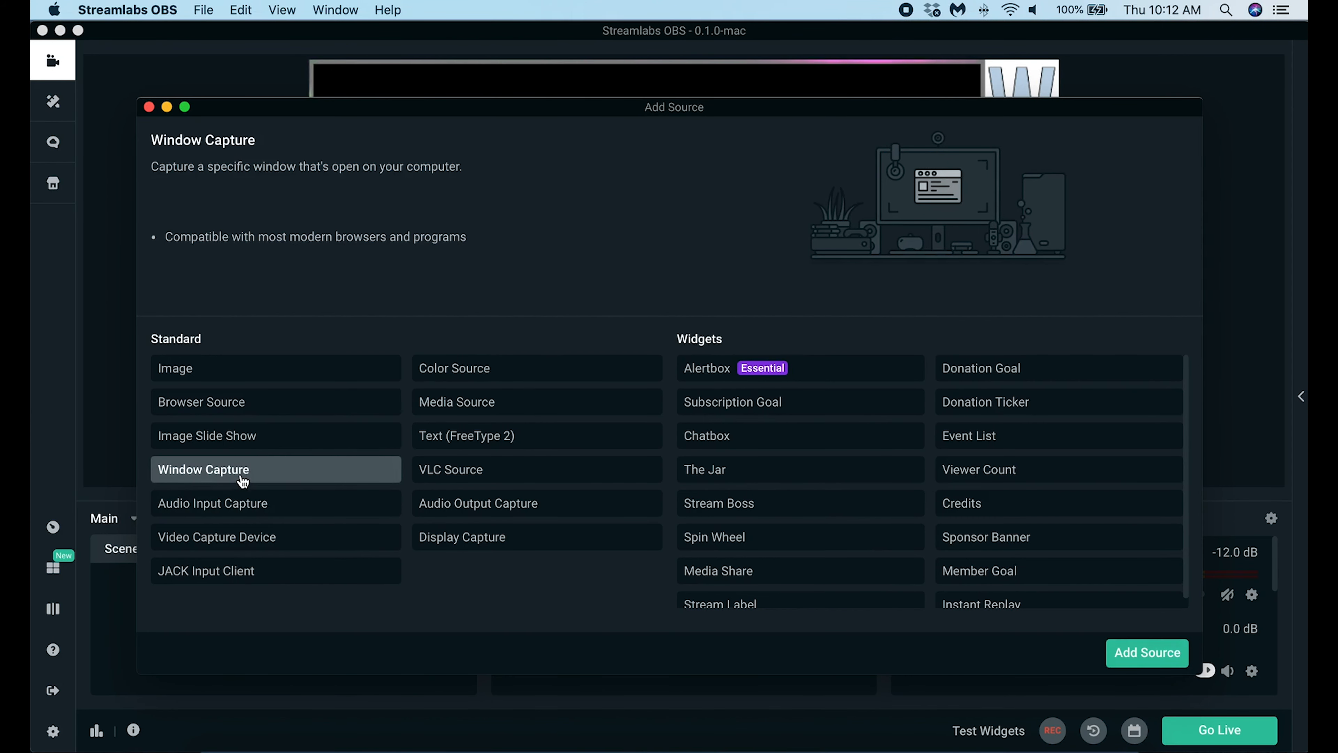
{"action": "left_click", "coordinate": [1133, 641]}
{"action": "left_click", "coordinate": [831, 359]}
{"action": "type", "text": "Gam"}
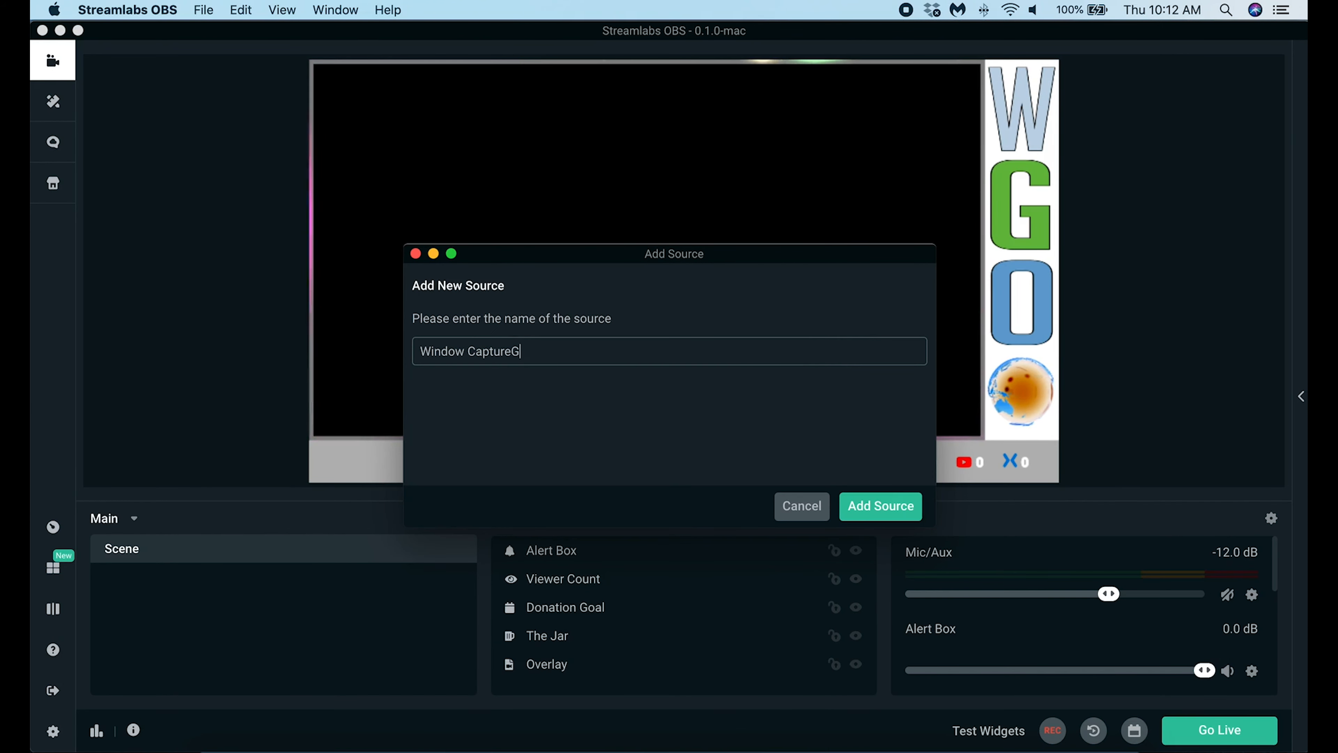
{"action": "key", "text": "BackSpace"}
{"action": "key", "text": "BackSpace"}
{"action": "key", "text": "BackSpace"}
{"action": "key", "text": "BackSpace"}
{"action": "key", "text": "BackSpace"}
{"action": "key", "text": "BackSpace"}
{"action": "key", "text": "BackSpace"}
{"action": "key", "text": "BackSpace"}
{"action": "key", "text": "BackSpace"}
{"action": "key", "text": "BackSpace"}
{"action": "key", "text": "BackSpace"}
{"action": "key", "text": "BackSpace"}
{"action": "key", "text": "BackSpace"}
{"action": "key", "text": "BackSpace"}
{"action": "key", "text": "BackSpace"}
{"action": "key", "text": "BackSpace"}
{"action": "key", "text": "BackSpace"}
{"action": "type", "text": "Game"}
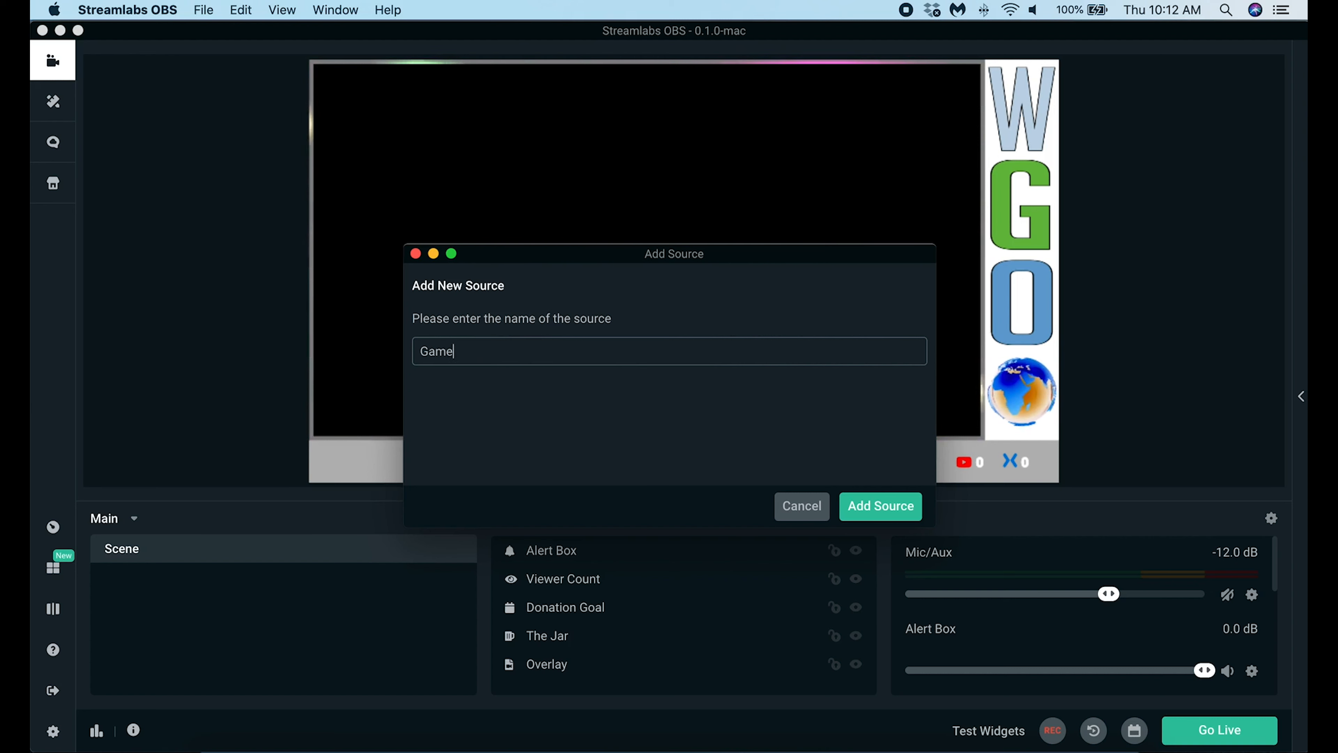
{"action": "left_click", "coordinate": [881, 506]}
Step: Set the Game source to capture the PS4 Remote Play window
{"action": "left_click", "coordinate": [910, 261]}
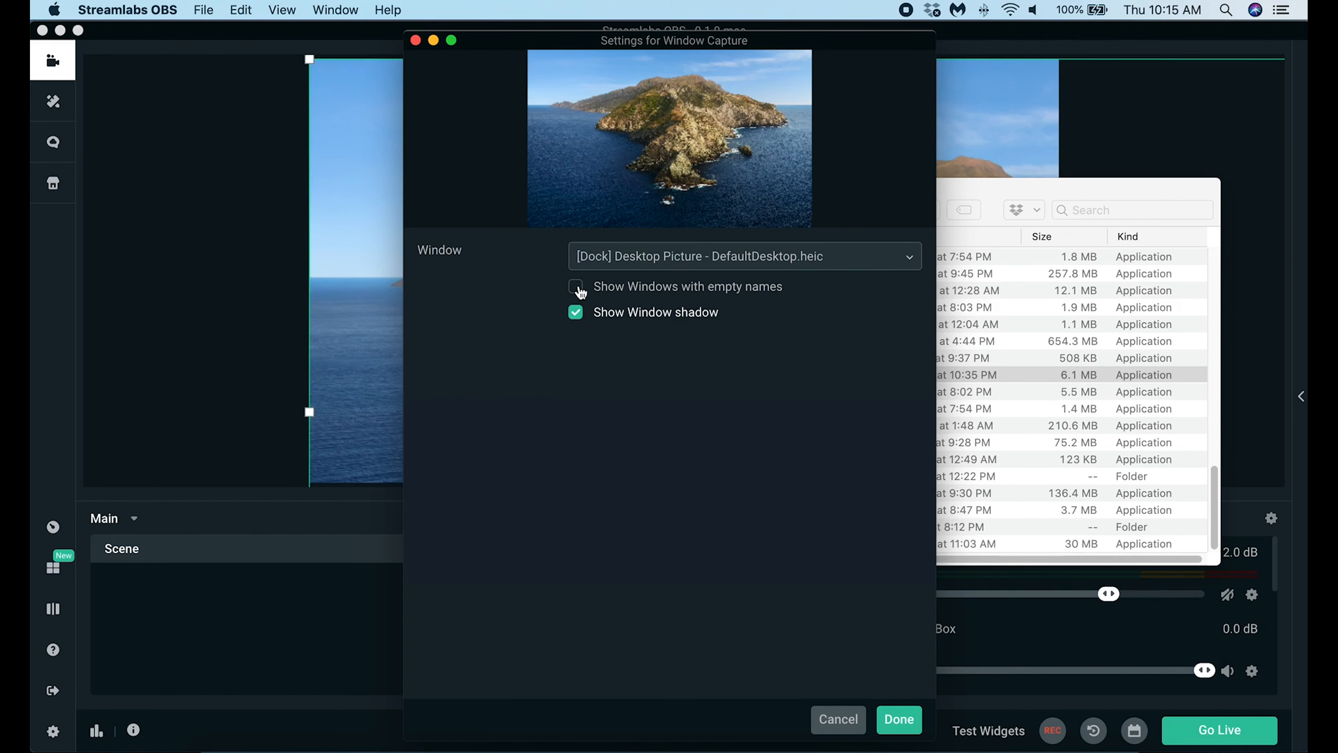
{"action": "left_click", "coordinate": [830, 265]}
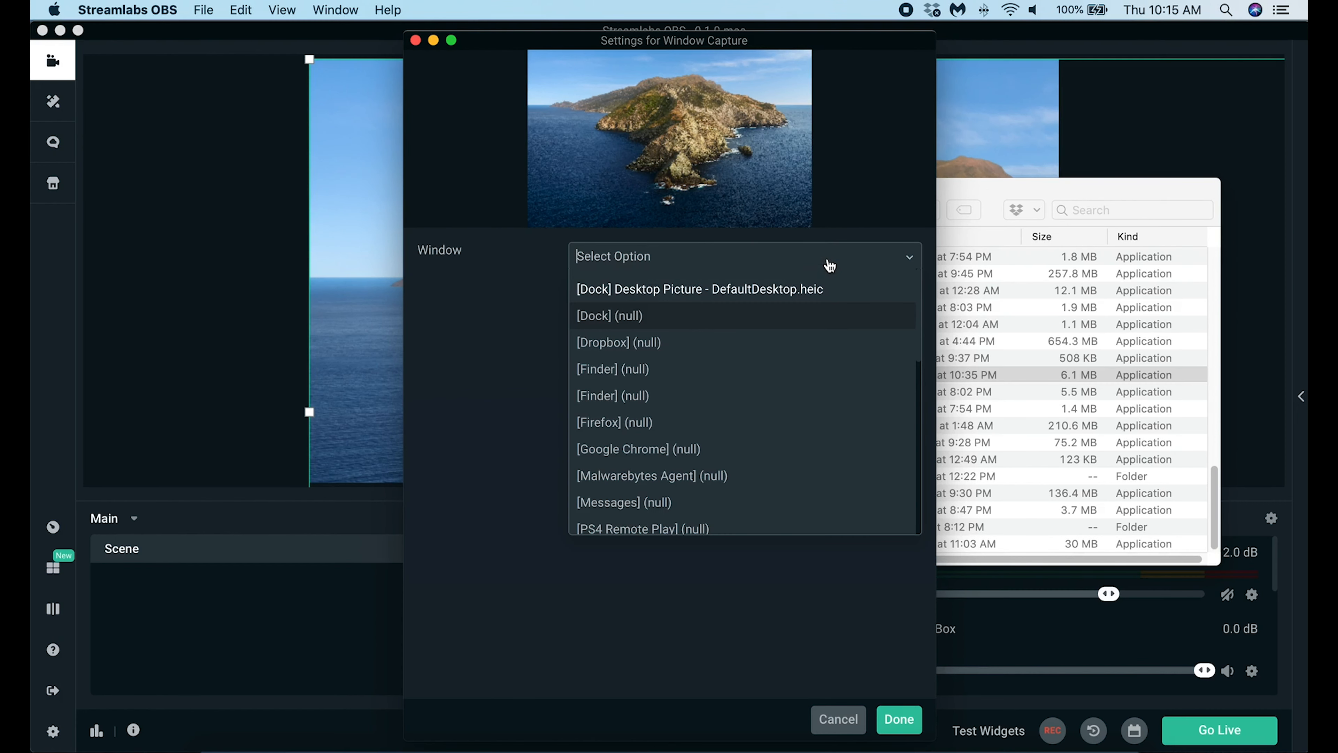
{"action": "scroll", "coordinate": [798, 401], "scroll_direction": "down", "scroll_amount": 1}
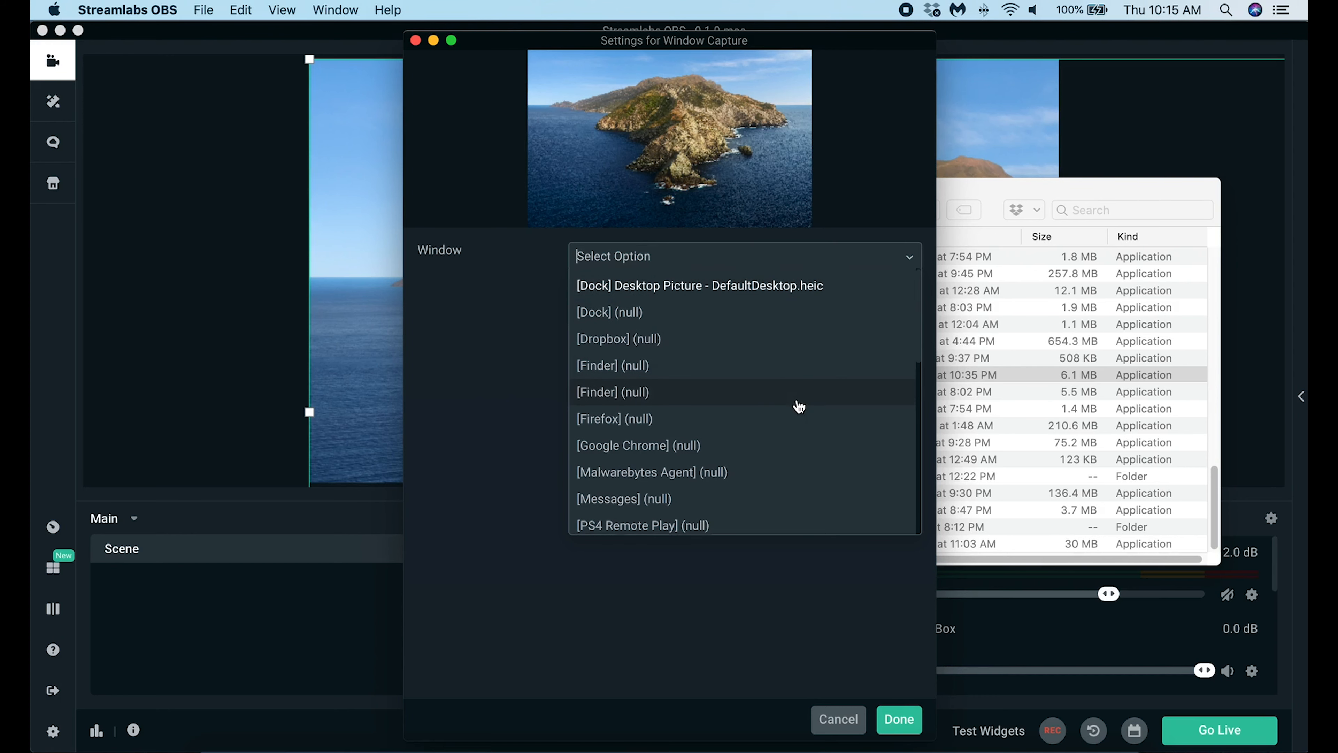
{"action": "left_click", "coordinate": [666, 519]}
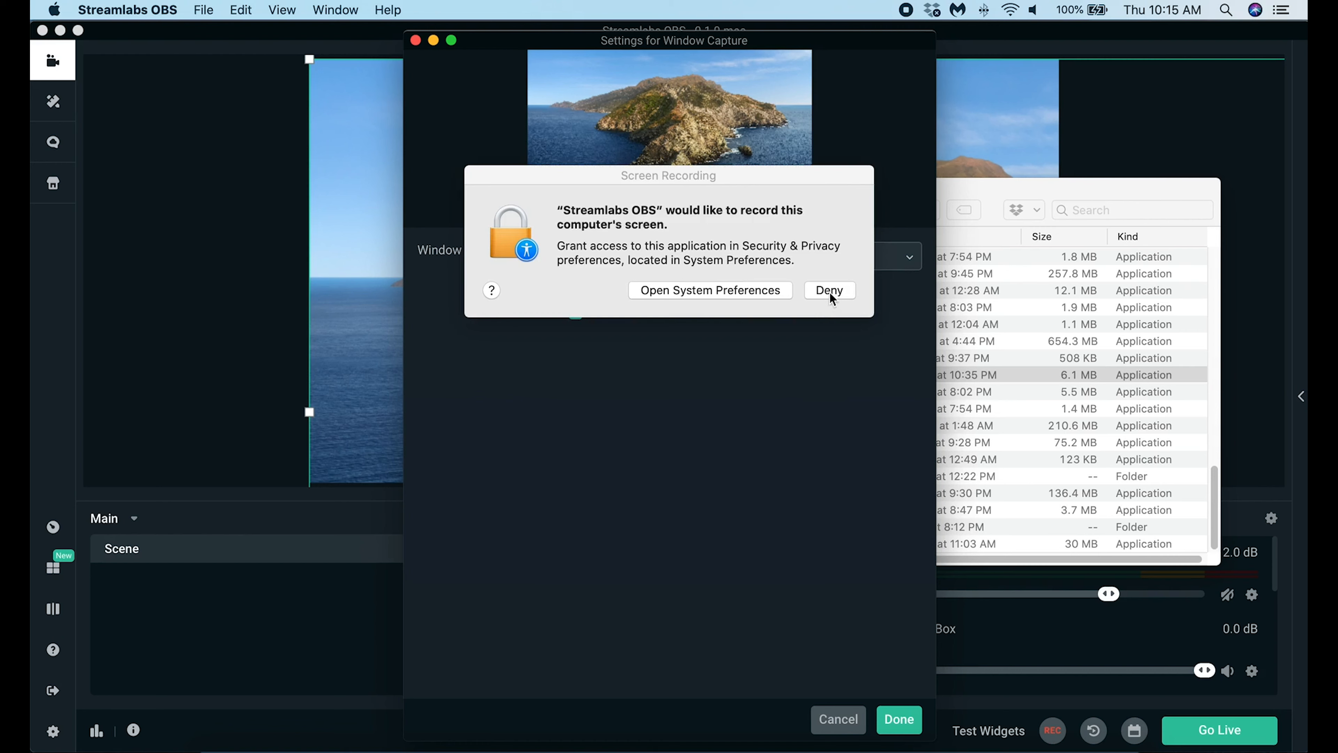
Step: Tick Streamlabs OBS under Screen Recording privacy settings, then quit it to apply
{"action": "left_click", "coordinate": [748, 291]}
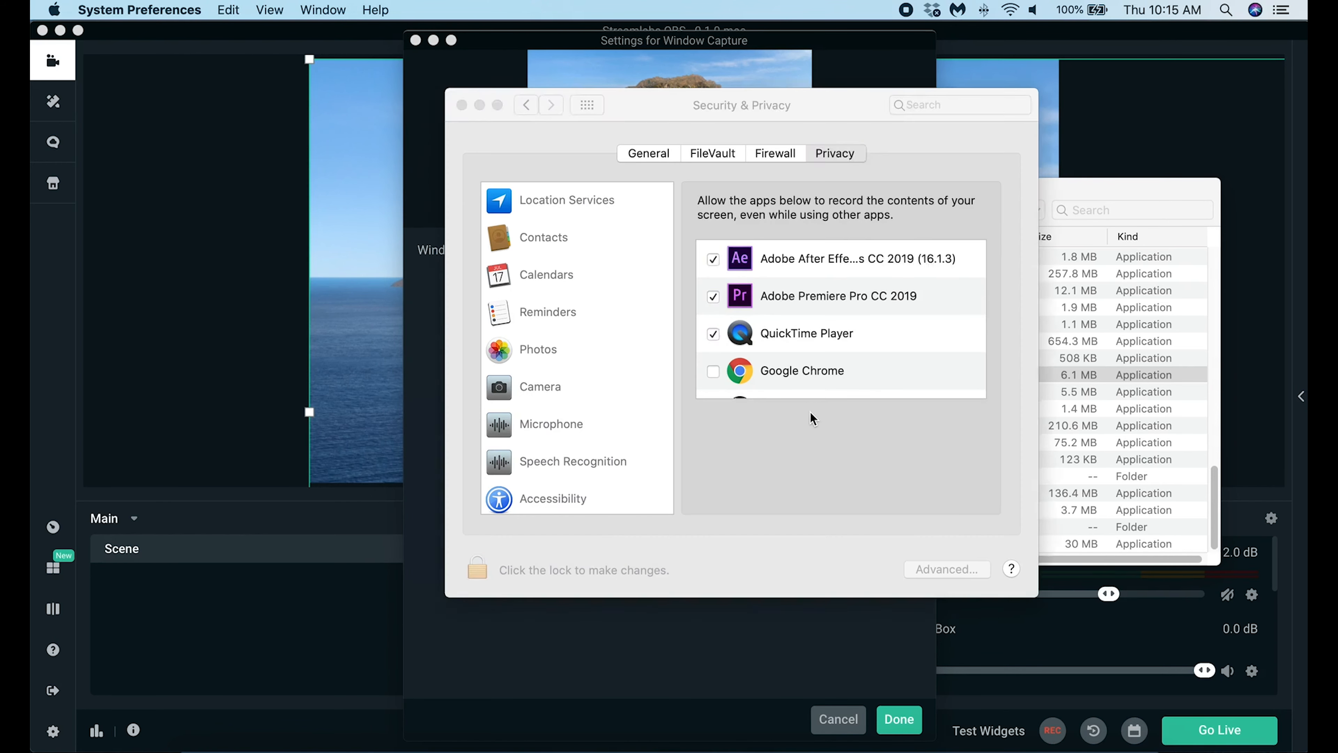
{"action": "scroll", "coordinate": [776, 322], "scroll_direction": "down", "scroll_amount": 3}
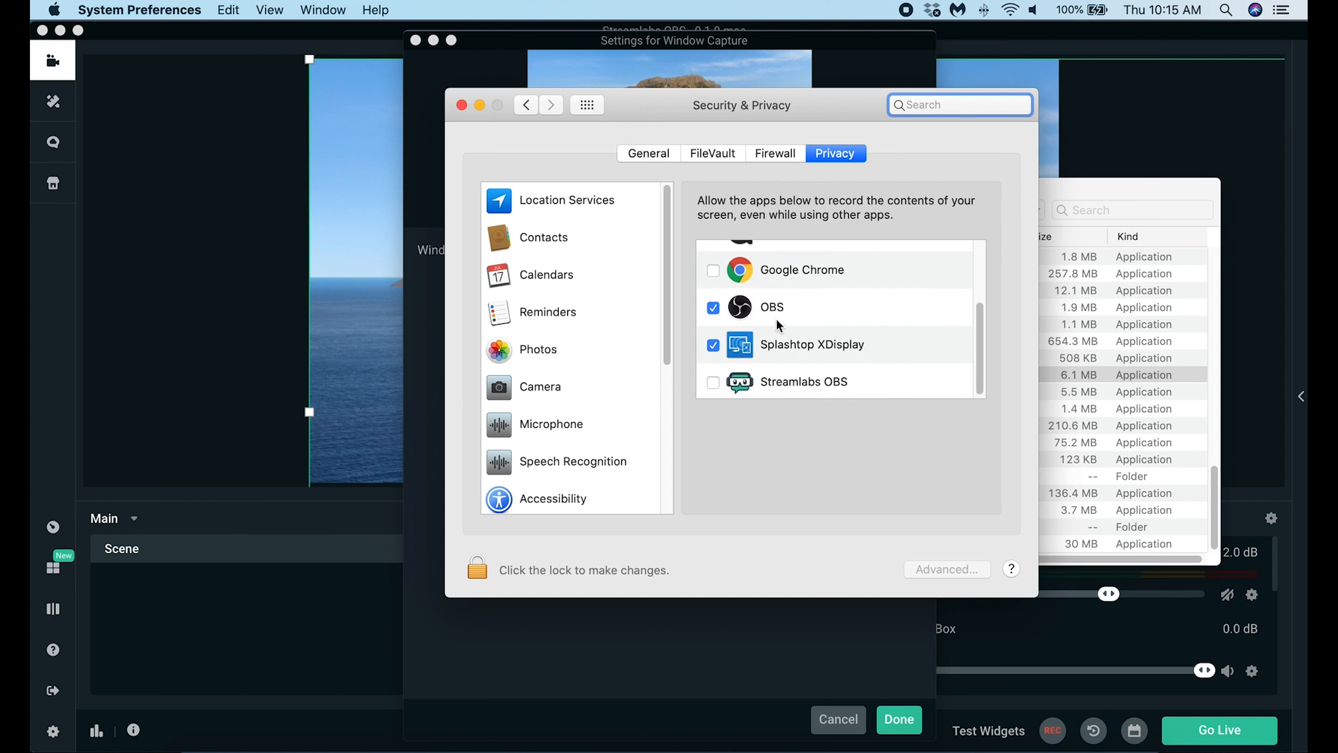
{"action": "left_click", "coordinate": [714, 378]}
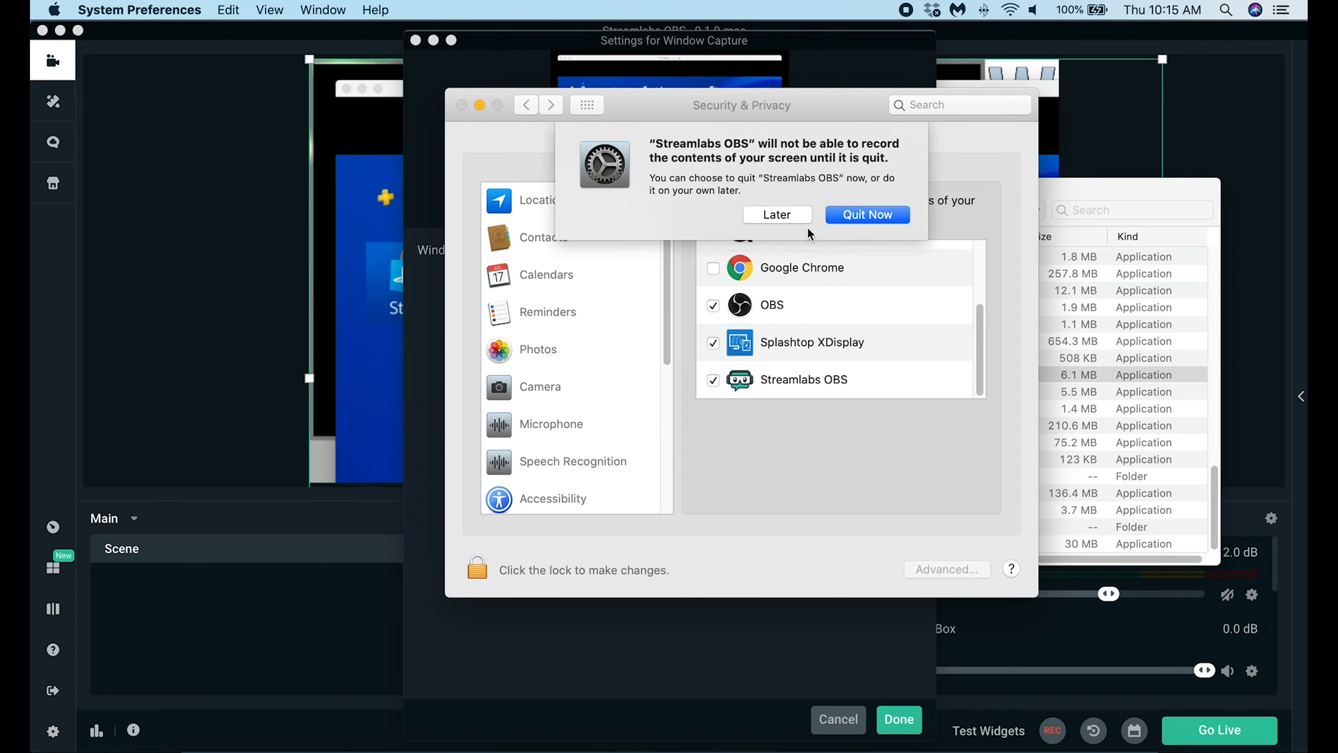
{"action": "left_click", "coordinate": [847, 217]}
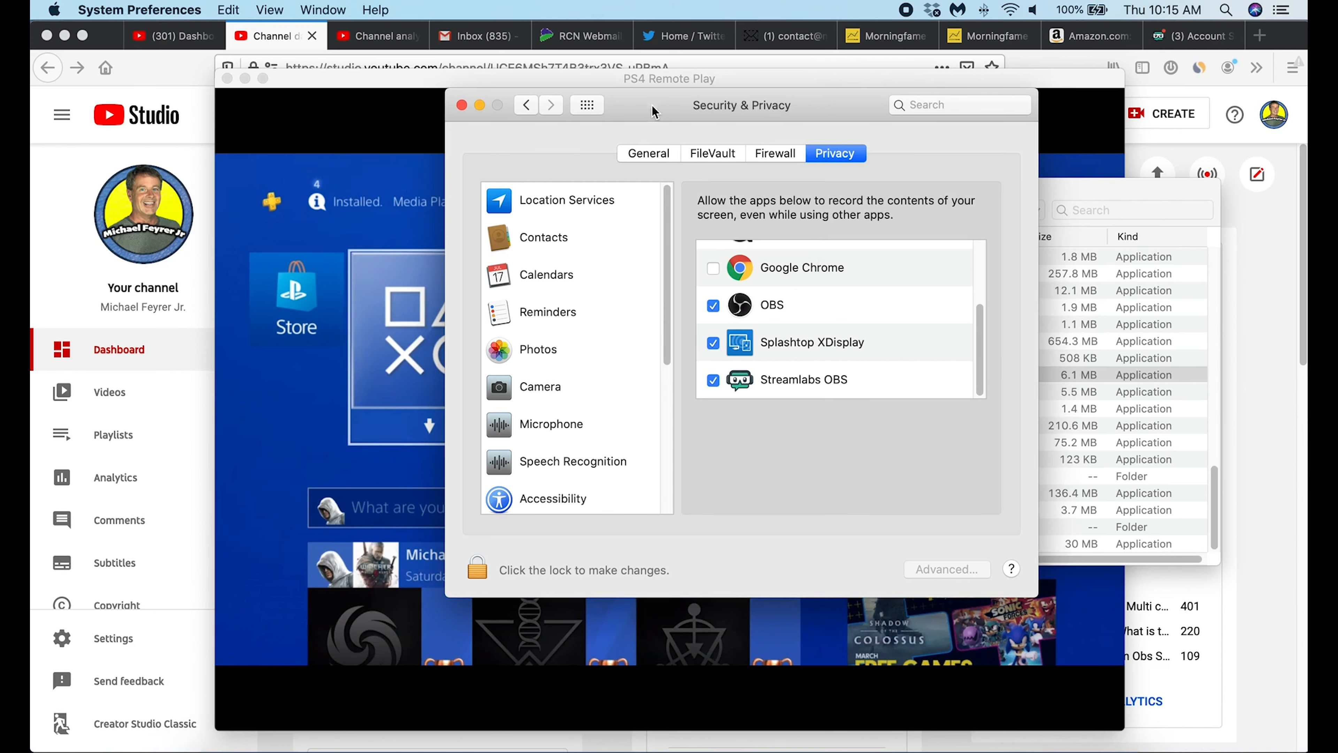
Step: Close the privacy settings window and dismiss the Streamlabs OBS crash warning
{"action": "left_click", "coordinate": [462, 106]}
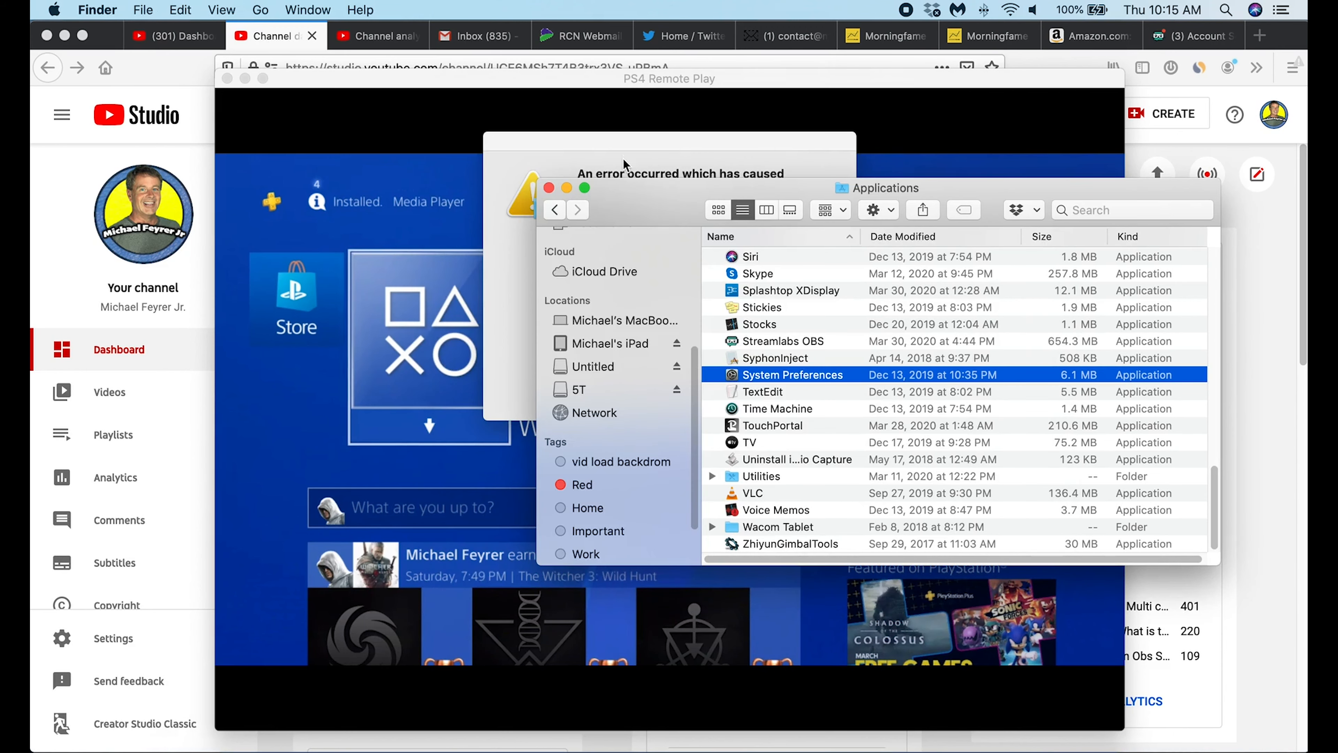
{"action": "left_click", "coordinate": [625, 175]}
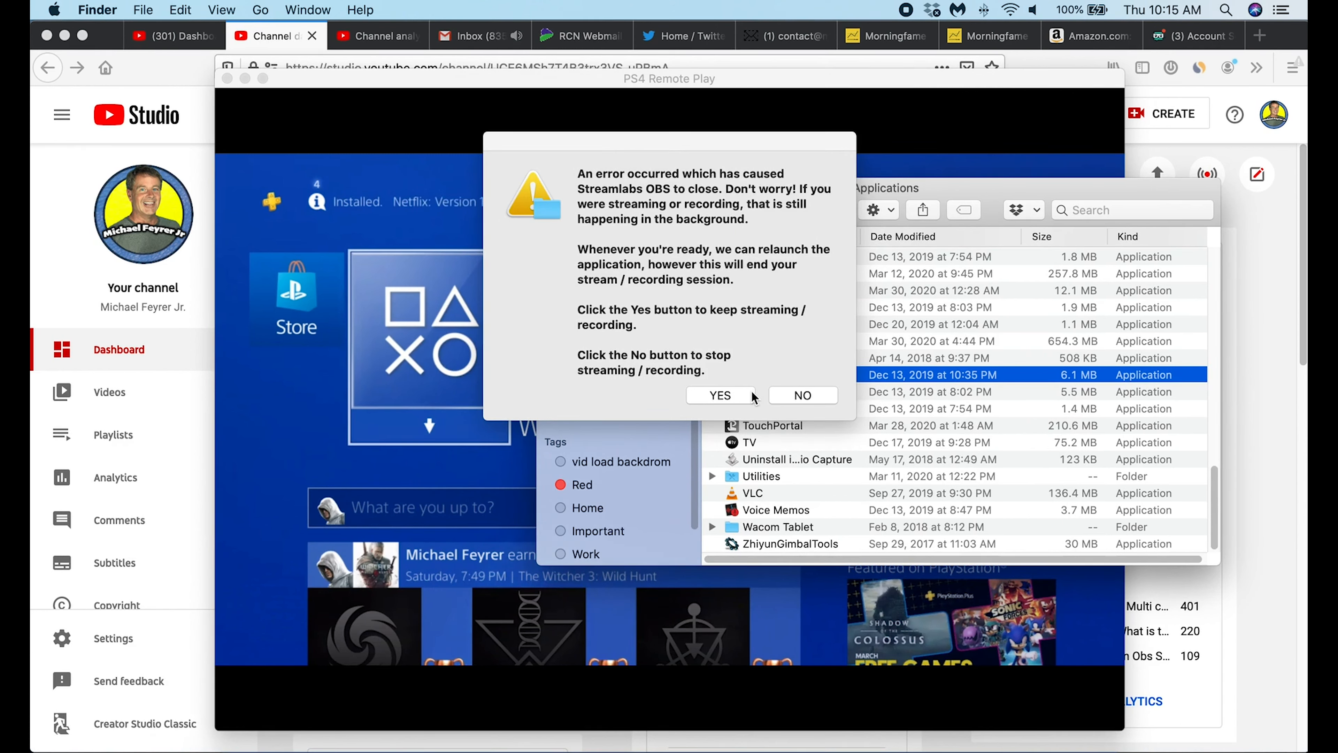
{"action": "left_click", "coordinate": [802, 396]}
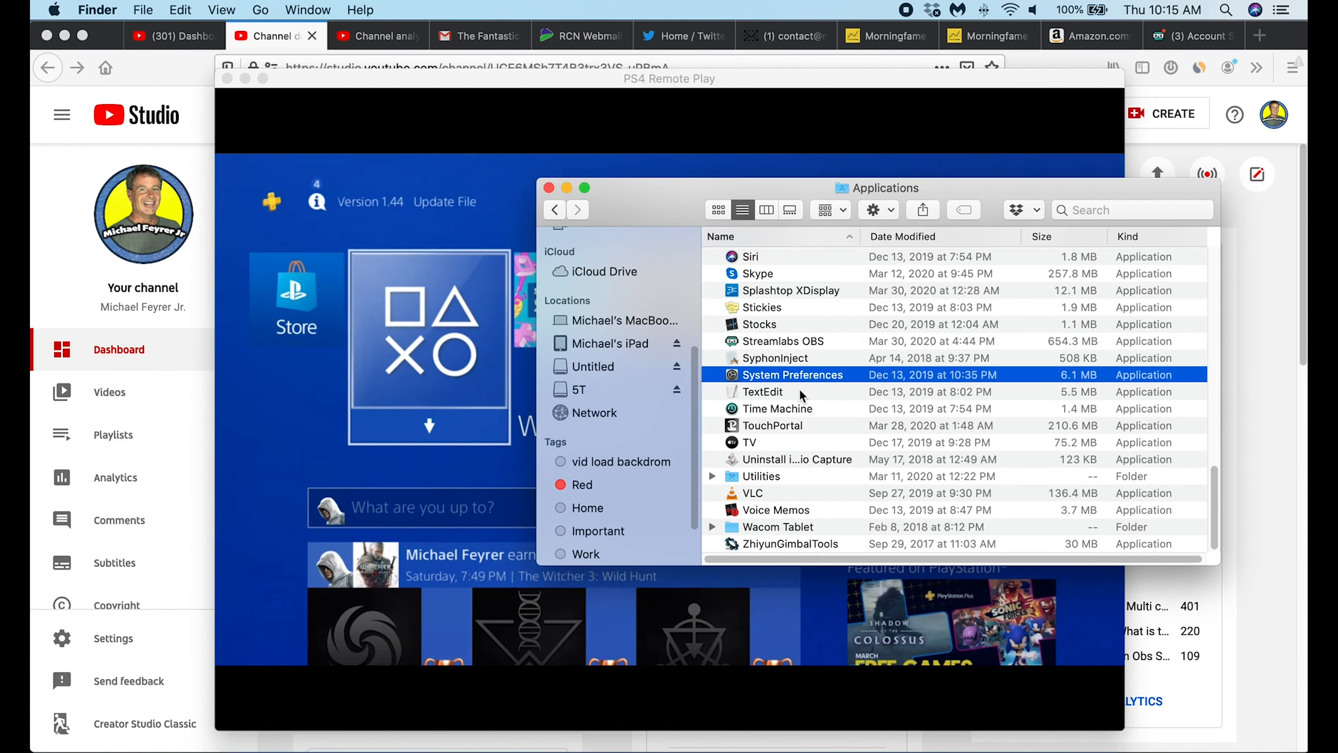
Step: Relaunch Streamlabs OBS from Applications and select the Game source
{"action": "scroll", "coordinate": [748, 369], "scroll_direction": "up", "scroll_amount": 15}
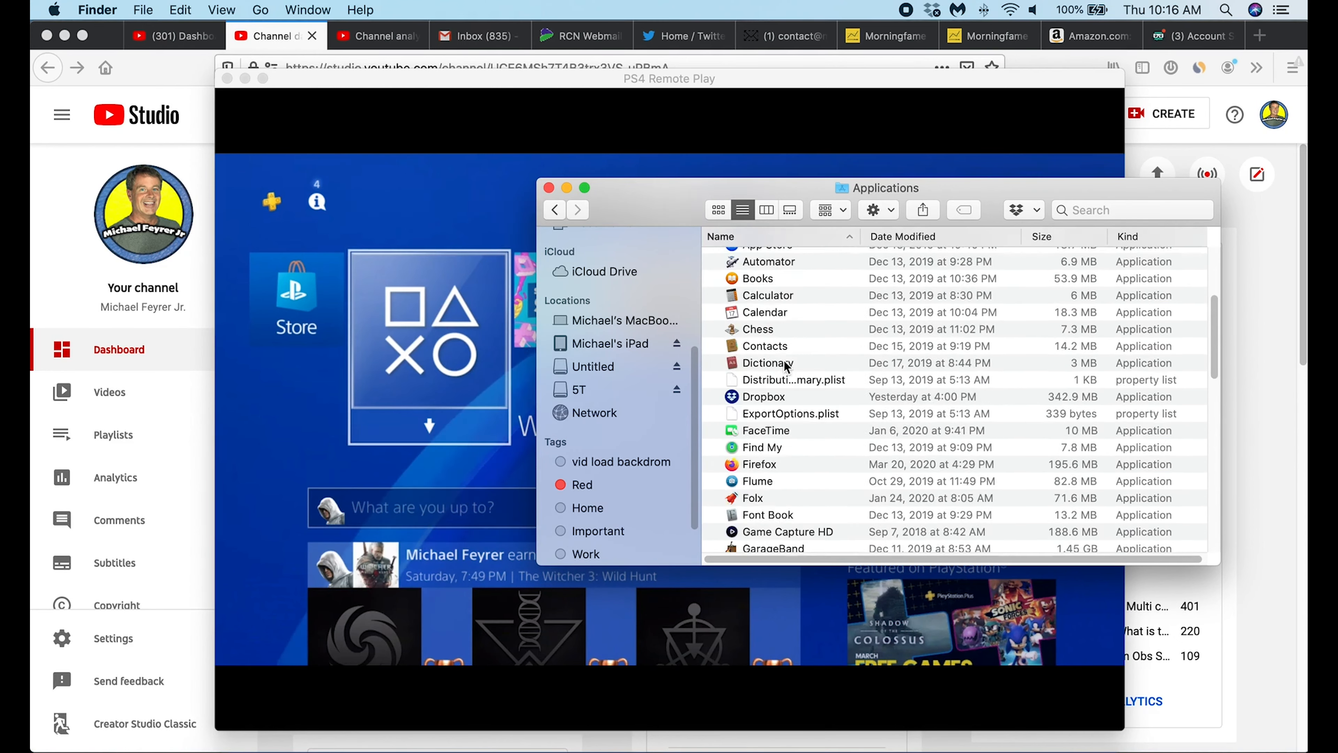
{"action": "scroll", "coordinate": [779, 390], "scroll_direction": "down", "scroll_amount": 10}
{"action": "scroll", "coordinate": [788, 395], "scroll_direction": "down", "scroll_amount": 3}
{"action": "double_click", "coordinate": [776, 488]}
{"action": "left_click", "coordinate": [582, 560]}
{"action": "right_click", "coordinate": [582, 554]}
Step: Point the Game source's properties at the PS4 Remote Play window
{"action": "scroll", "coordinate": [727, 638], "scroll_direction": "down", "scroll_amount": 5}
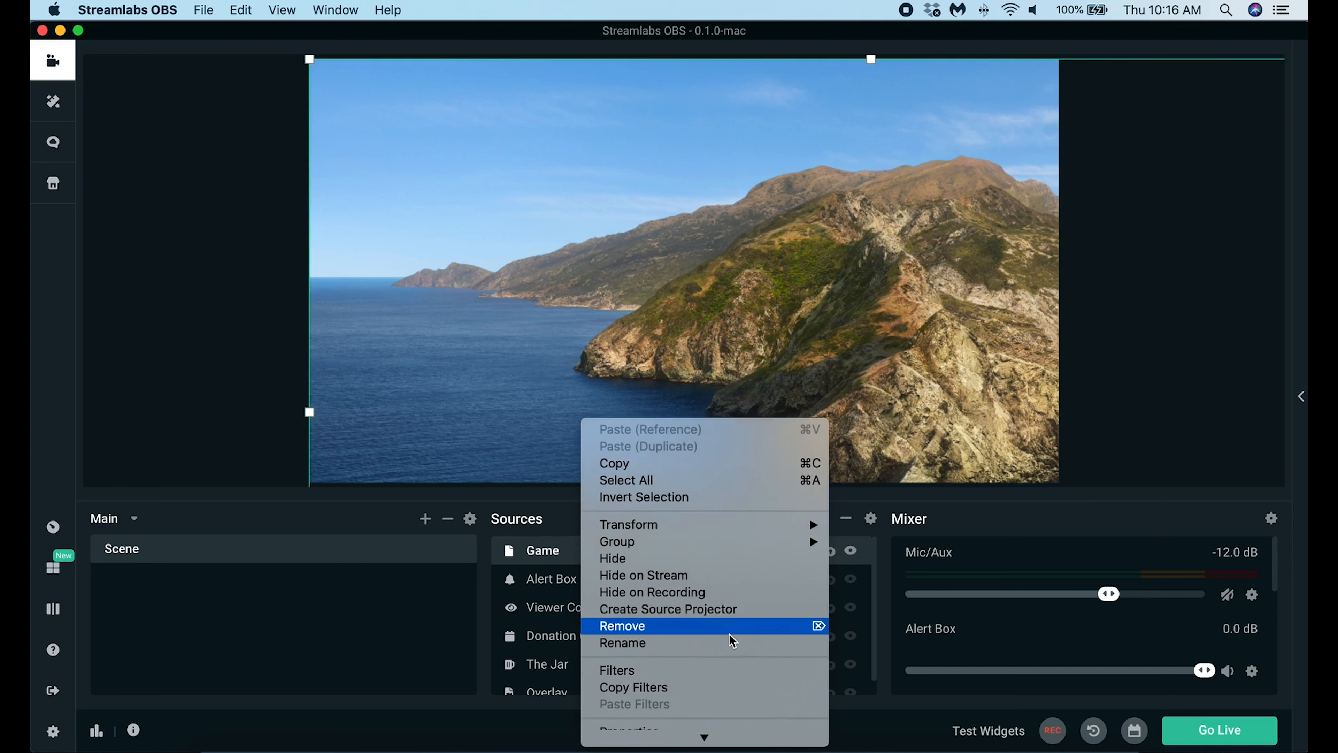
{"action": "left_click", "coordinate": [706, 666]}
{"action": "left_click", "coordinate": [798, 263]}
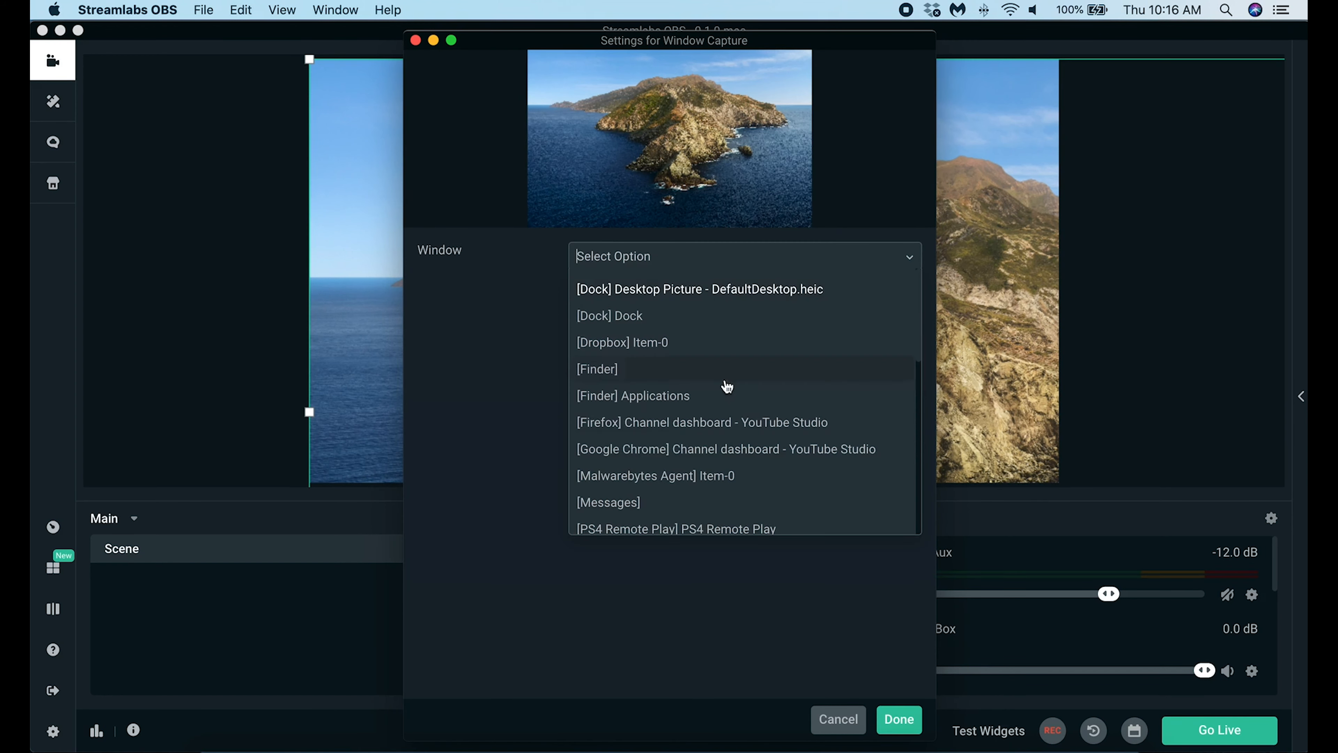
{"action": "scroll", "coordinate": [719, 433], "scroll_direction": "down", "scroll_amount": 3}
{"action": "left_click", "coordinate": [696, 438]}
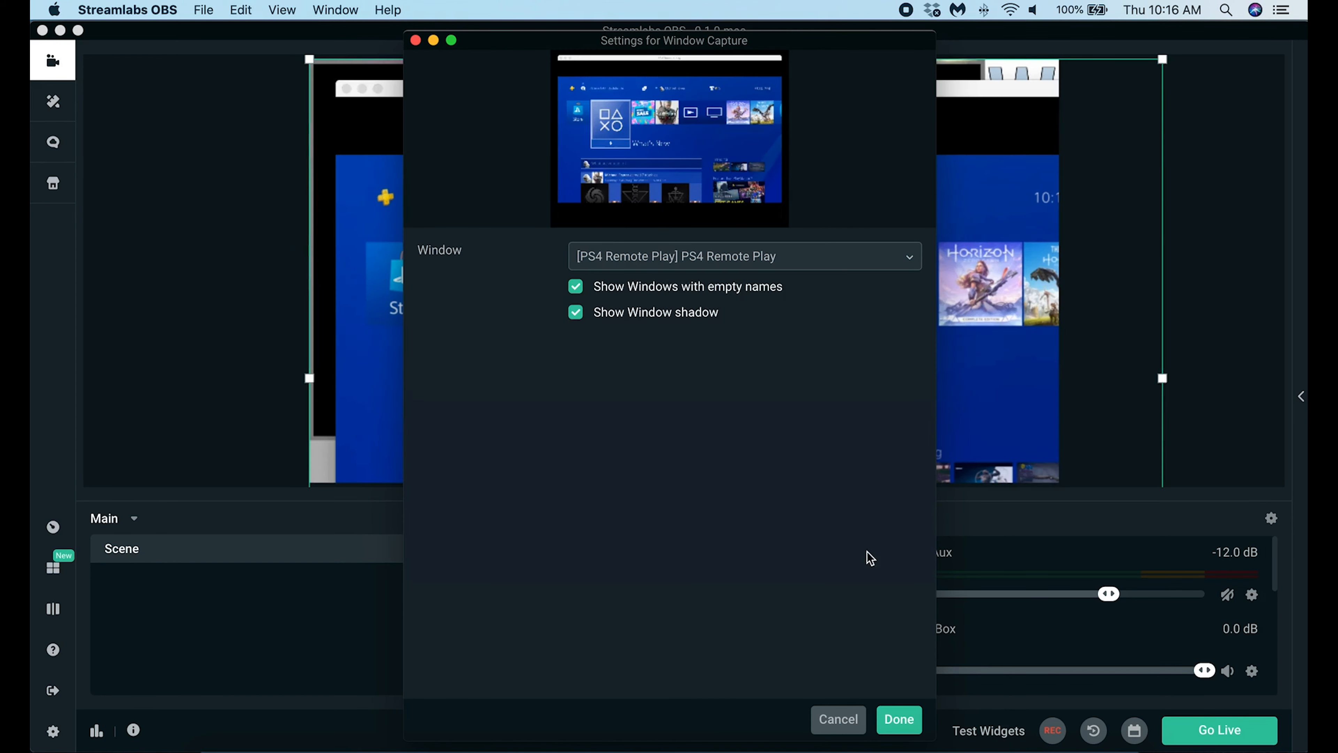
{"action": "left_click", "coordinate": [899, 719]}
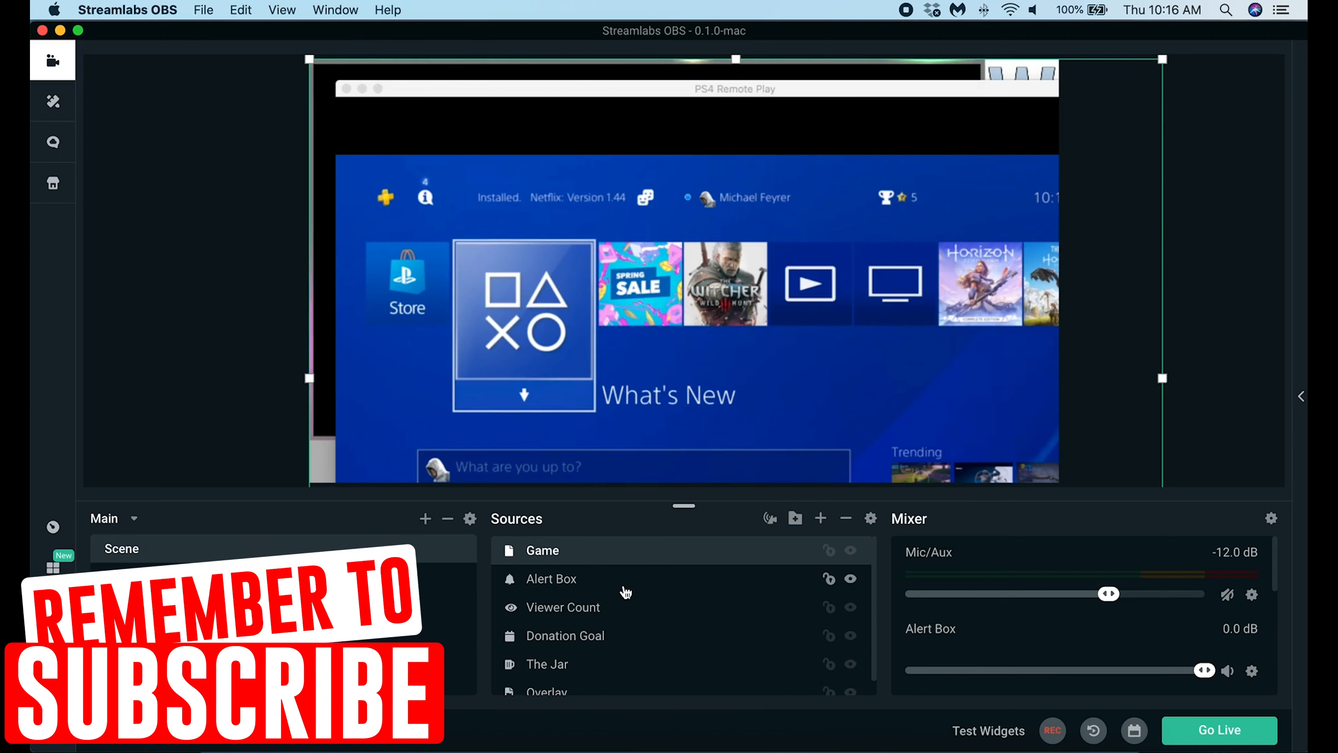
Step: Move Game to the bottom of the source order and fit it inside the frame
{"action": "left_click_drag", "start_coordinate": [622, 680], "coordinate": [614, 685]}
{"action": "left_click_drag", "start_coordinate": [312, 379], "coordinate": [290, 261]}
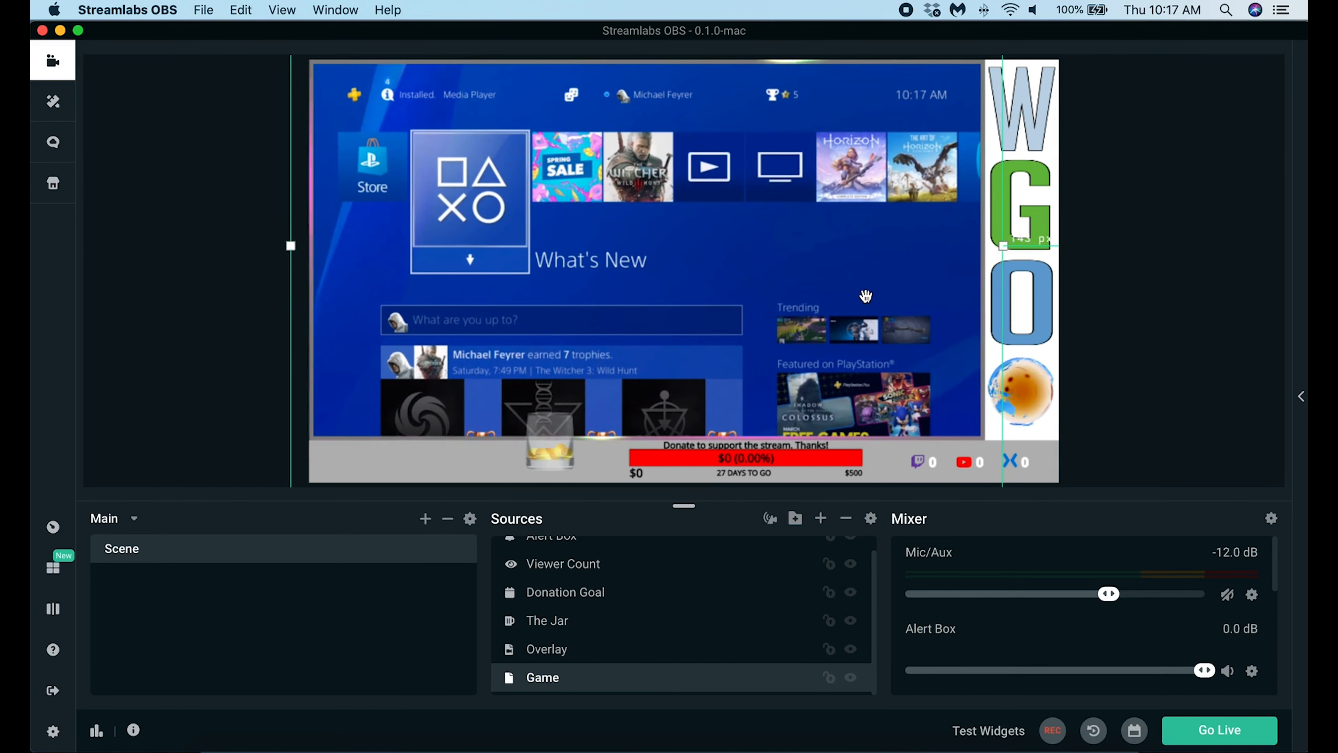
{"action": "left_click_drag", "start_coordinate": [291, 247], "coordinate": [292, 252]}
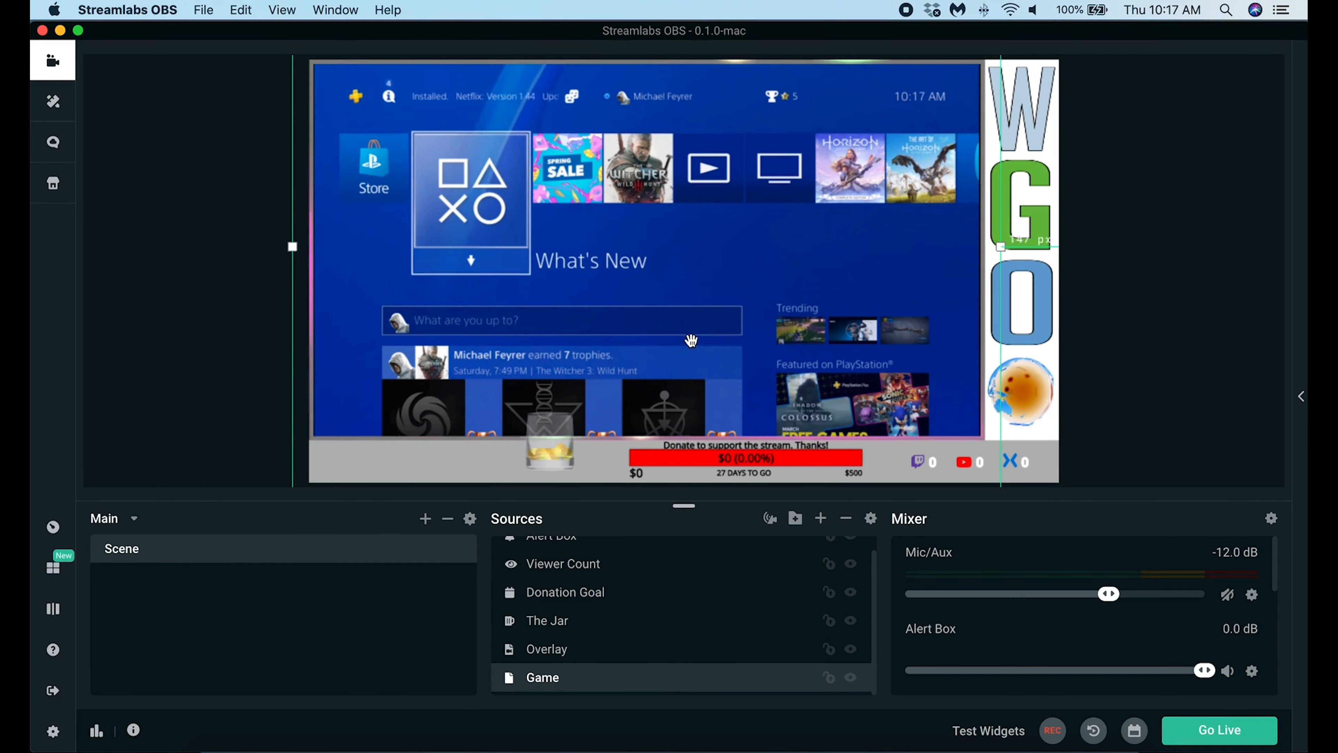
Step: Add an Audio Input Capture named Game Audio using the iShowU Audio Capture device
{"action": "left_click", "coordinate": [821, 518]}
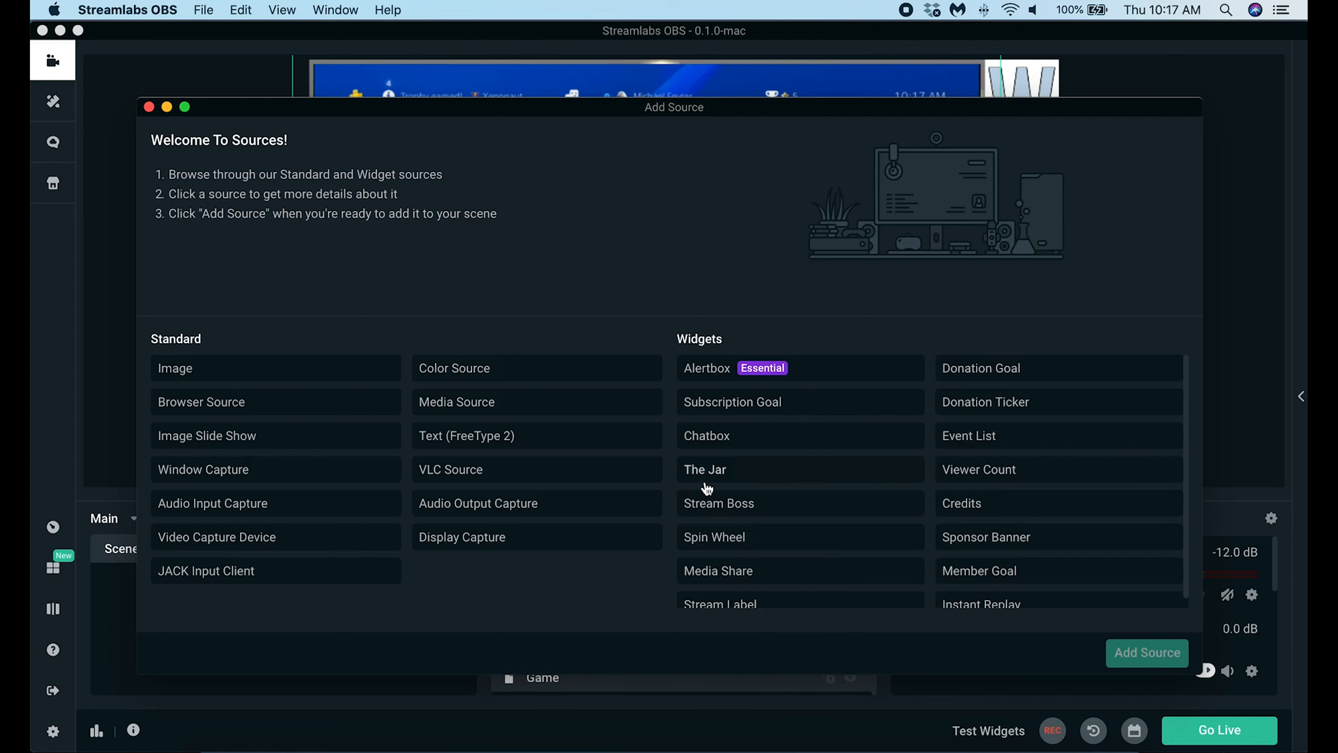
{"action": "left_click", "coordinate": [322, 518]}
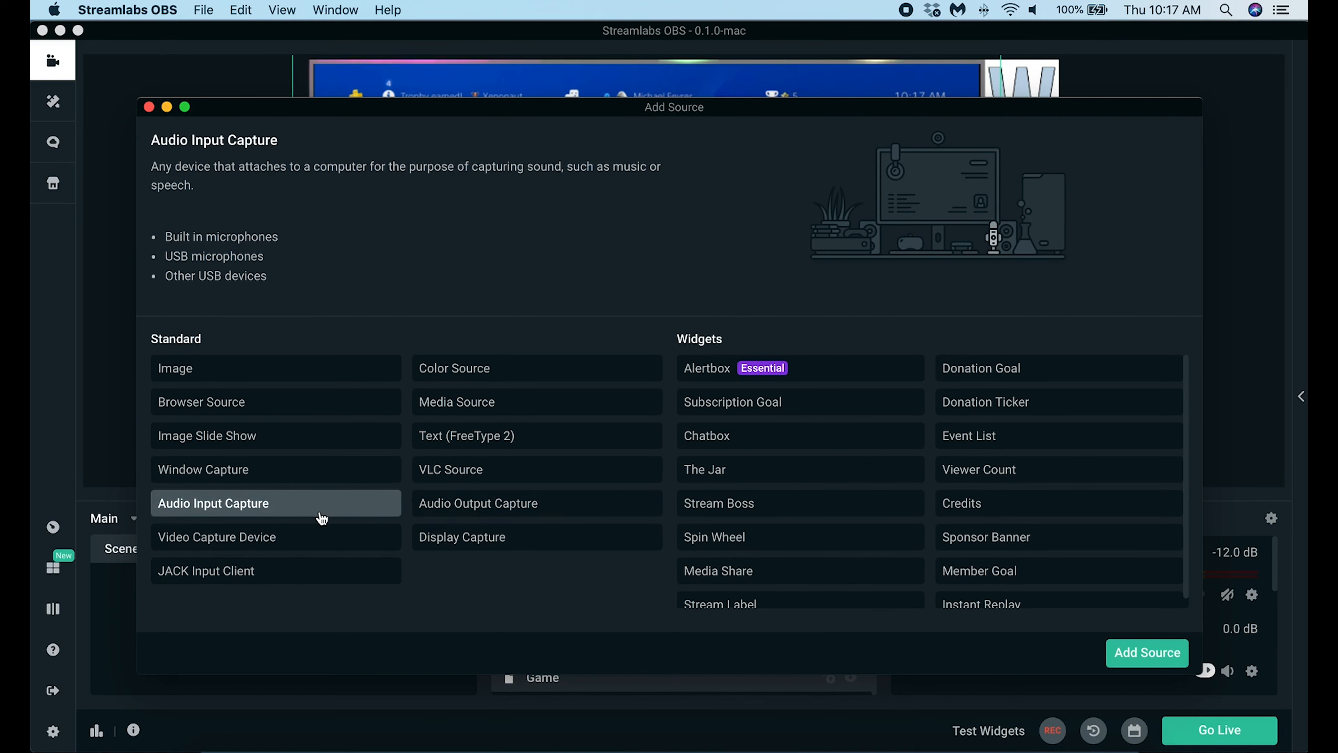
{"action": "left_click", "coordinate": [1116, 647]}
{"action": "key", "text": "super+a"}
{"action": "type", "text": "Game Audio"}
{"action": "left_click", "coordinate": [870, 507]}
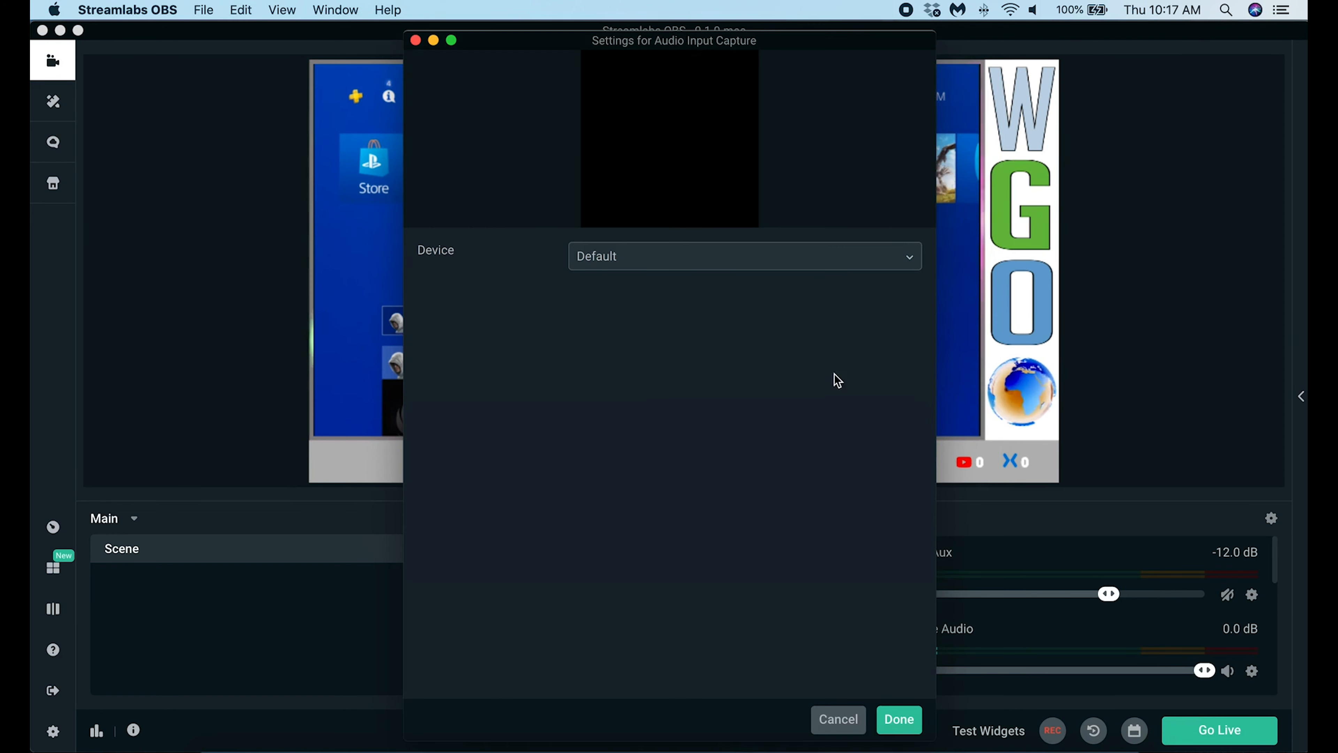
{"action": "left_click", "coordinate": [899, 250]}
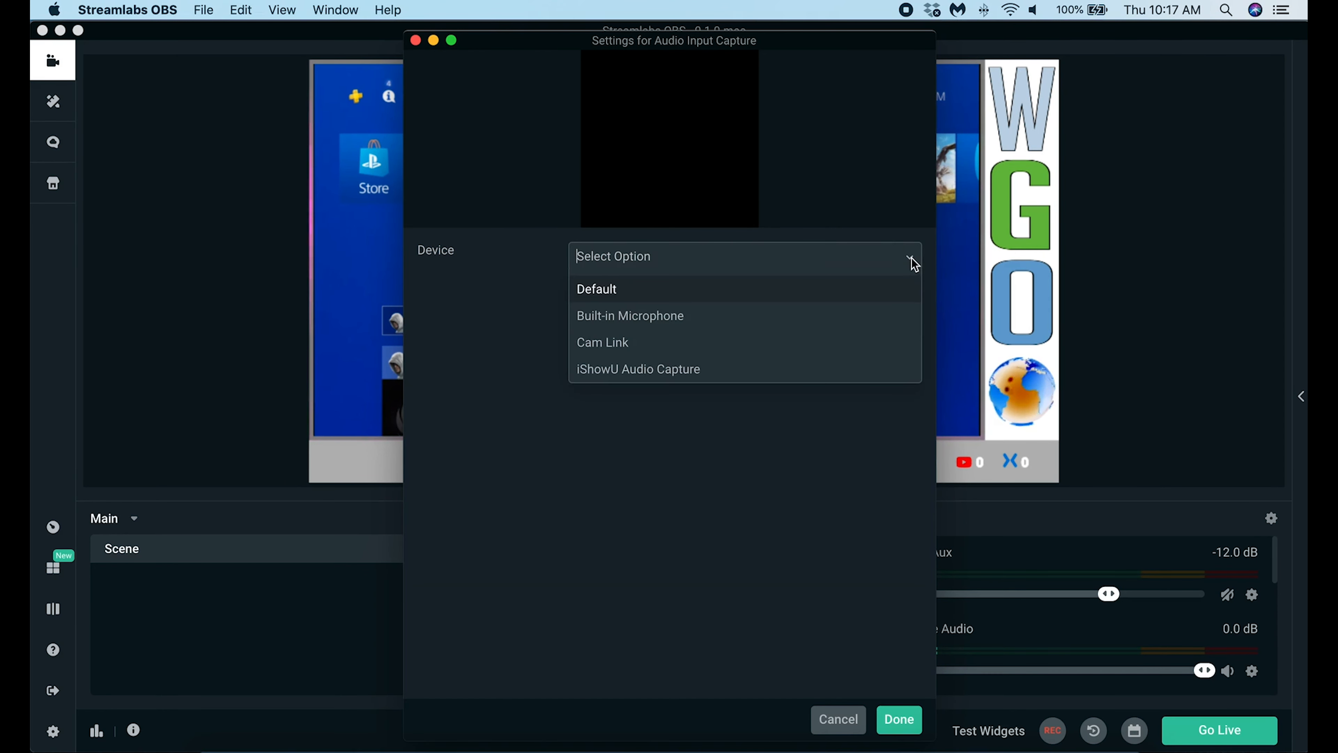
{"action": "left_click", "coordinate": [671, 372]}
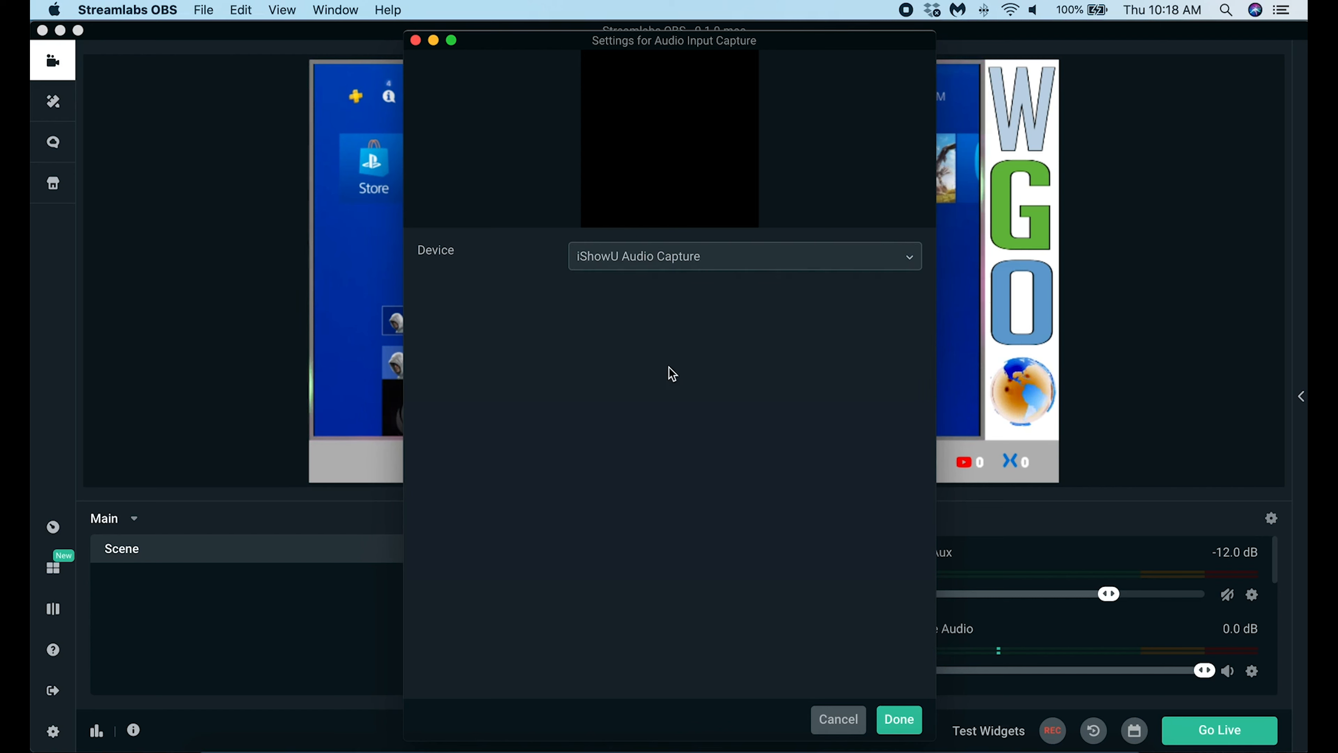
{"action": "left_click", "coordinate": [896, 720]}
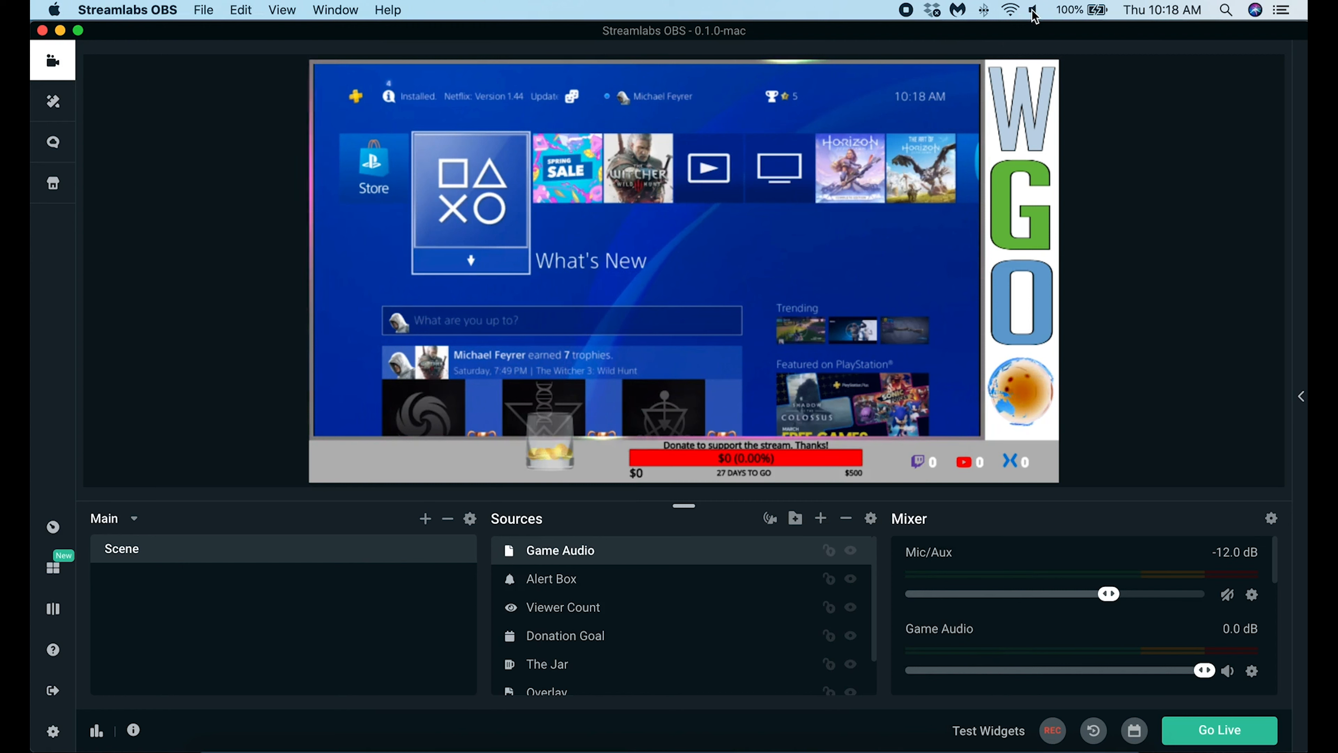
Step: Switch the Mac's sound output to Multi-Output Device from the menu-bar volume control
{"action": "left_click", "coordinate": [1034, 12]}
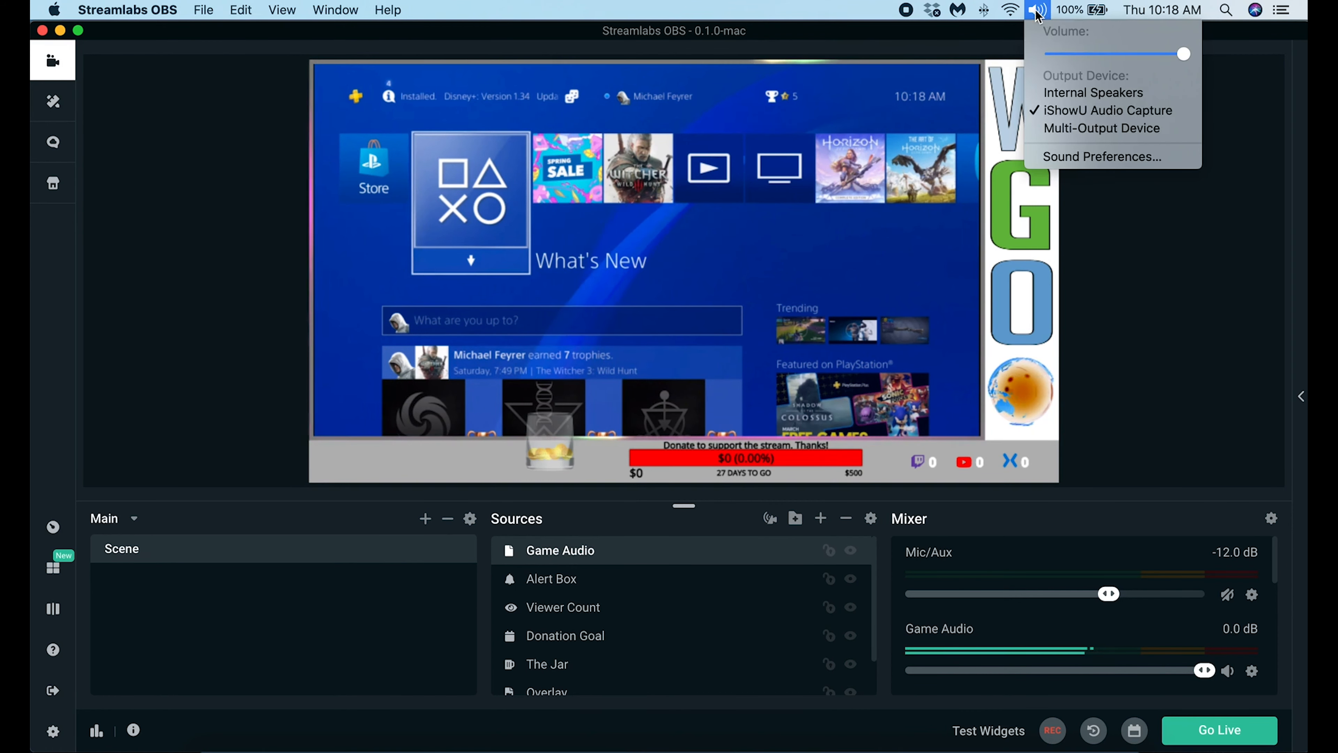
{"action": "left_click", "coordinate": [1062, 129]}
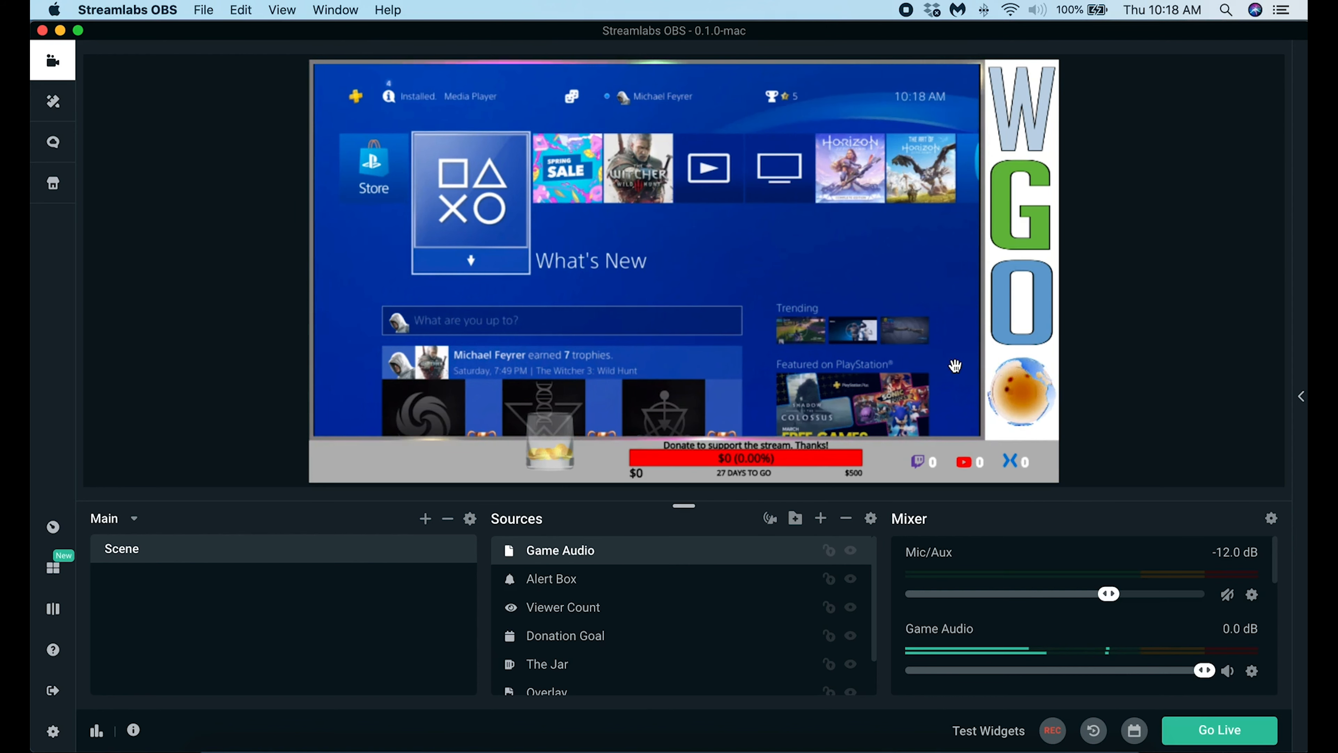
{"action": "left_click", "coordinate": [1035, 10]}
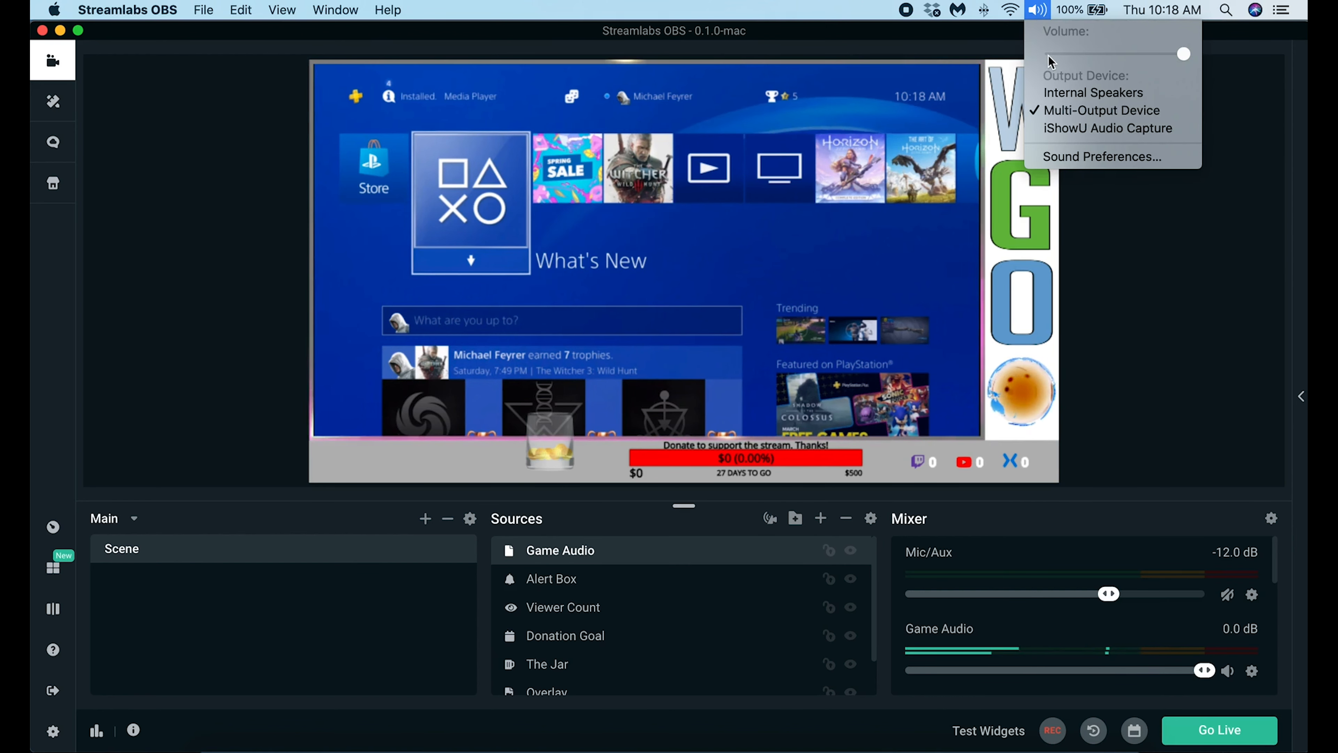
Step: Add a Video Capture Device source named ME Video
{"action": "left_click", "coordinate": [1059, 92]}
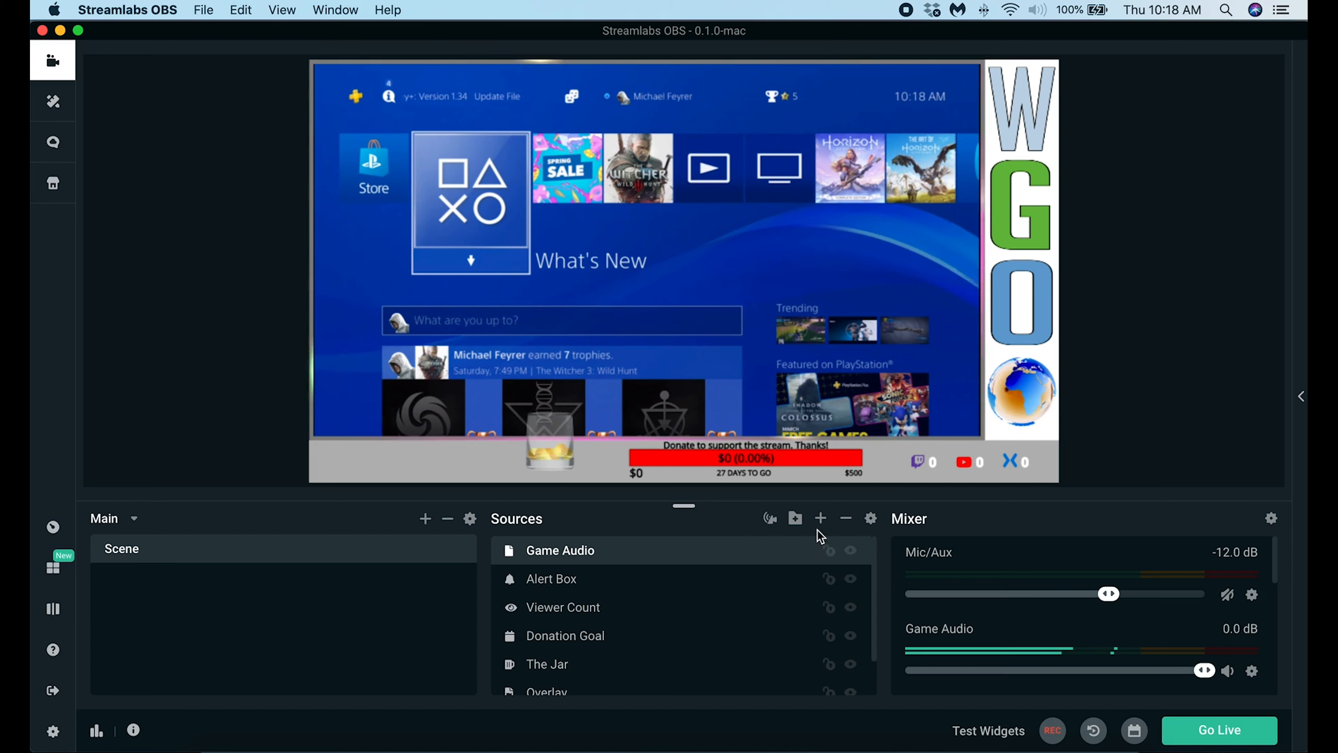
{"action": "left_click", "coordinate": [820, 518]}
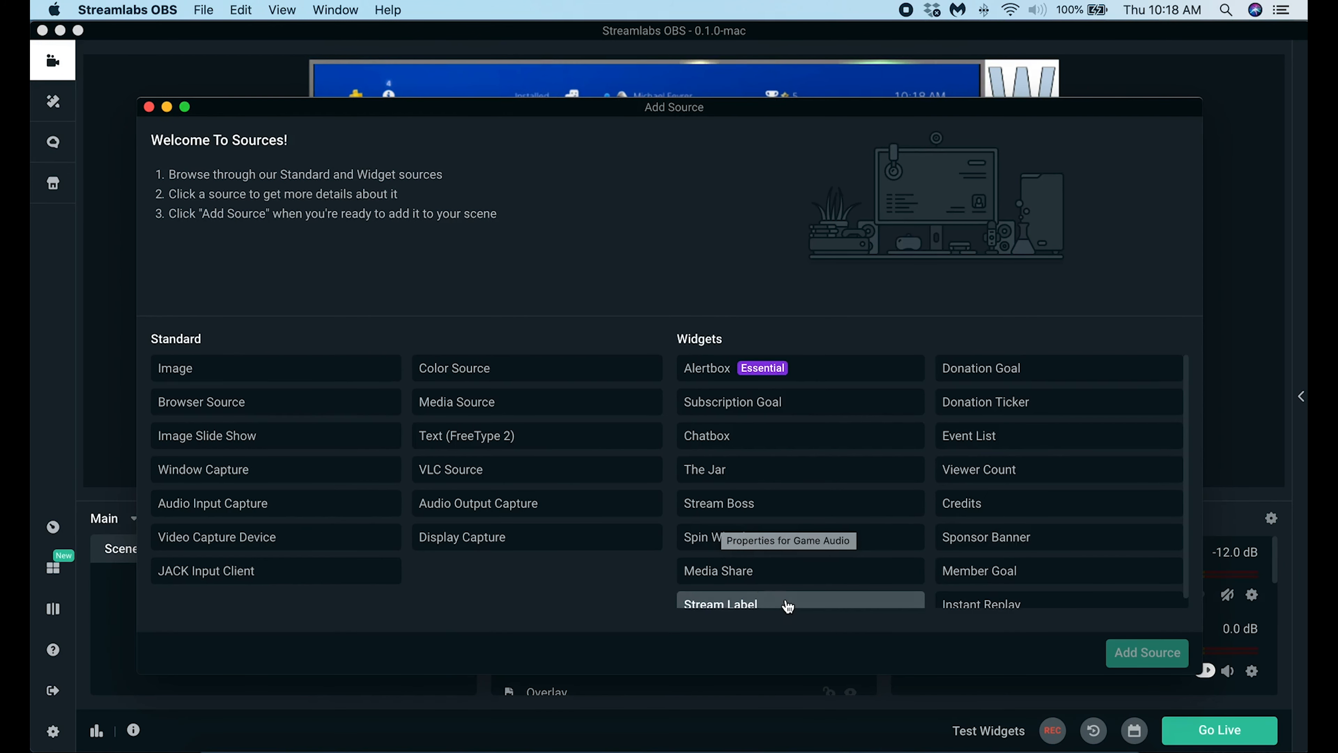
{"action": "left_click", "coordinate": [235, 536]}
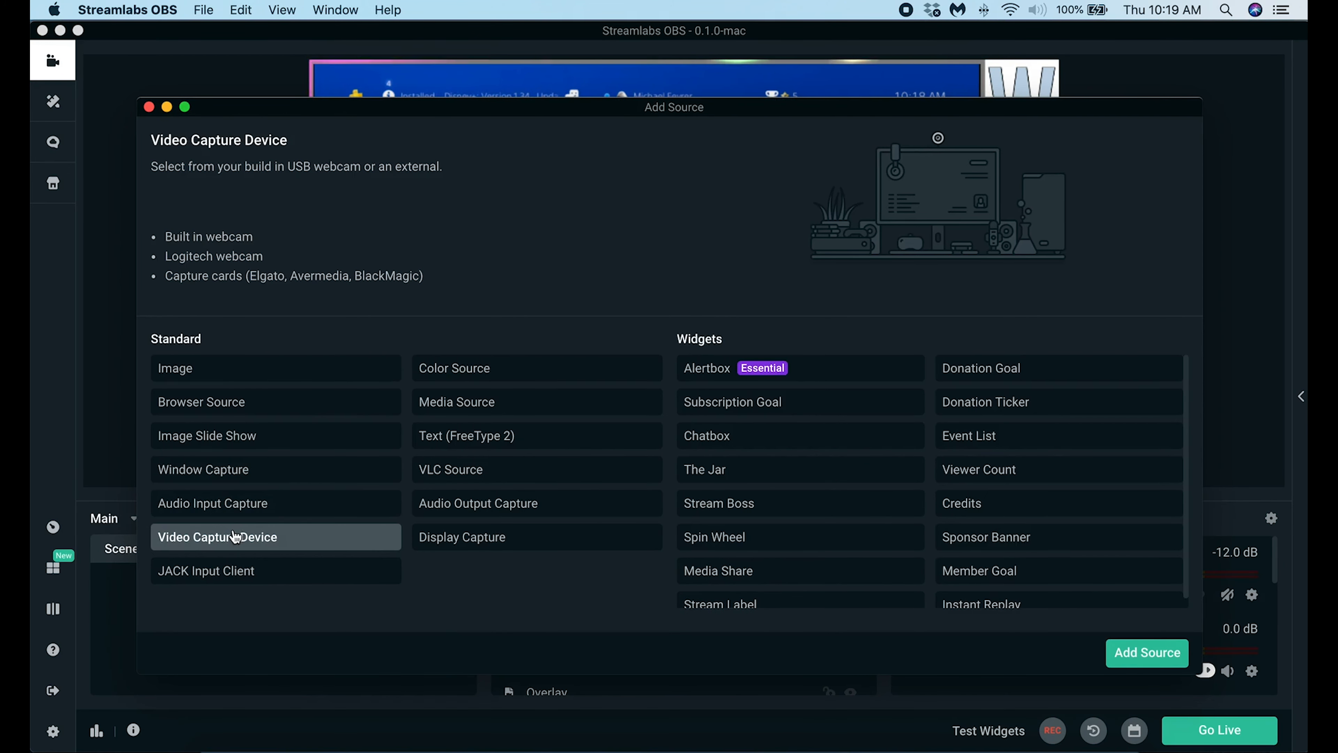
{"action": "left_click", "coordinate": [1143, 652]}
{"action": "left_click", "coordinate": [319, 354]}
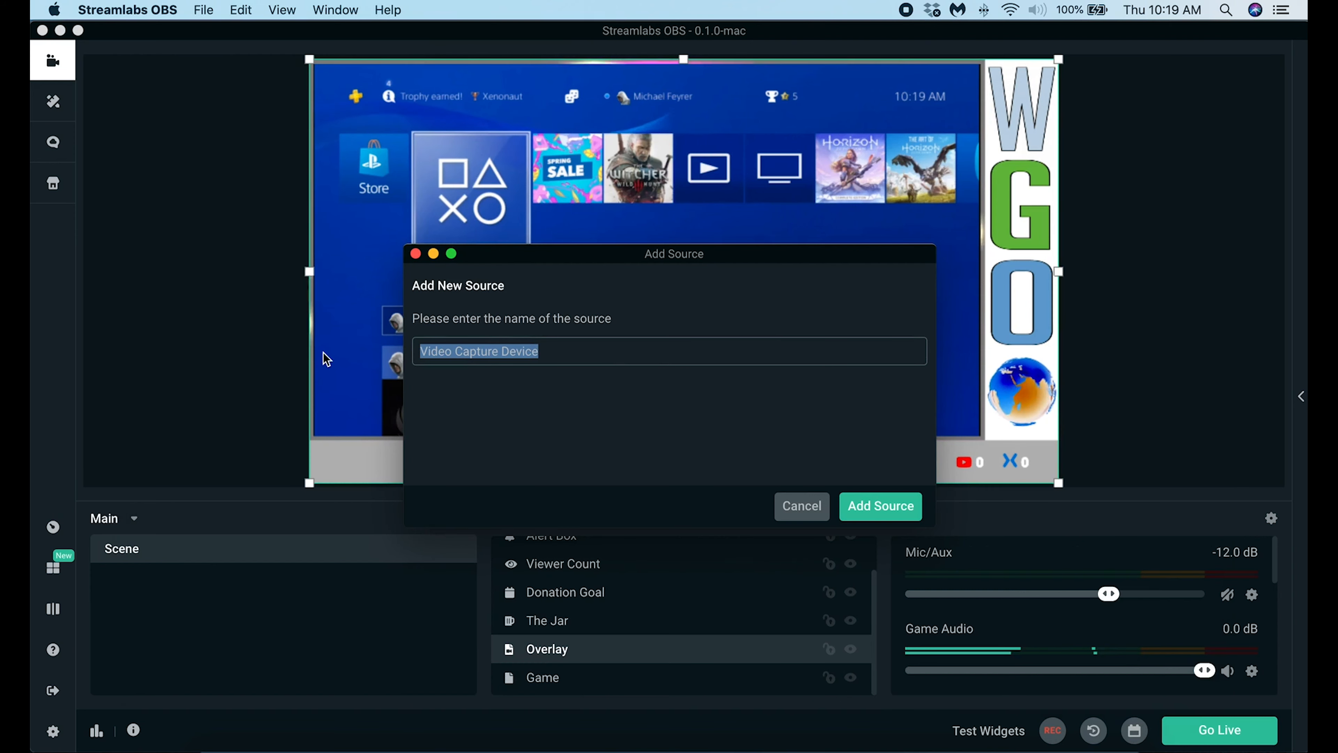
{"action": "type", "text": "ME Video"}
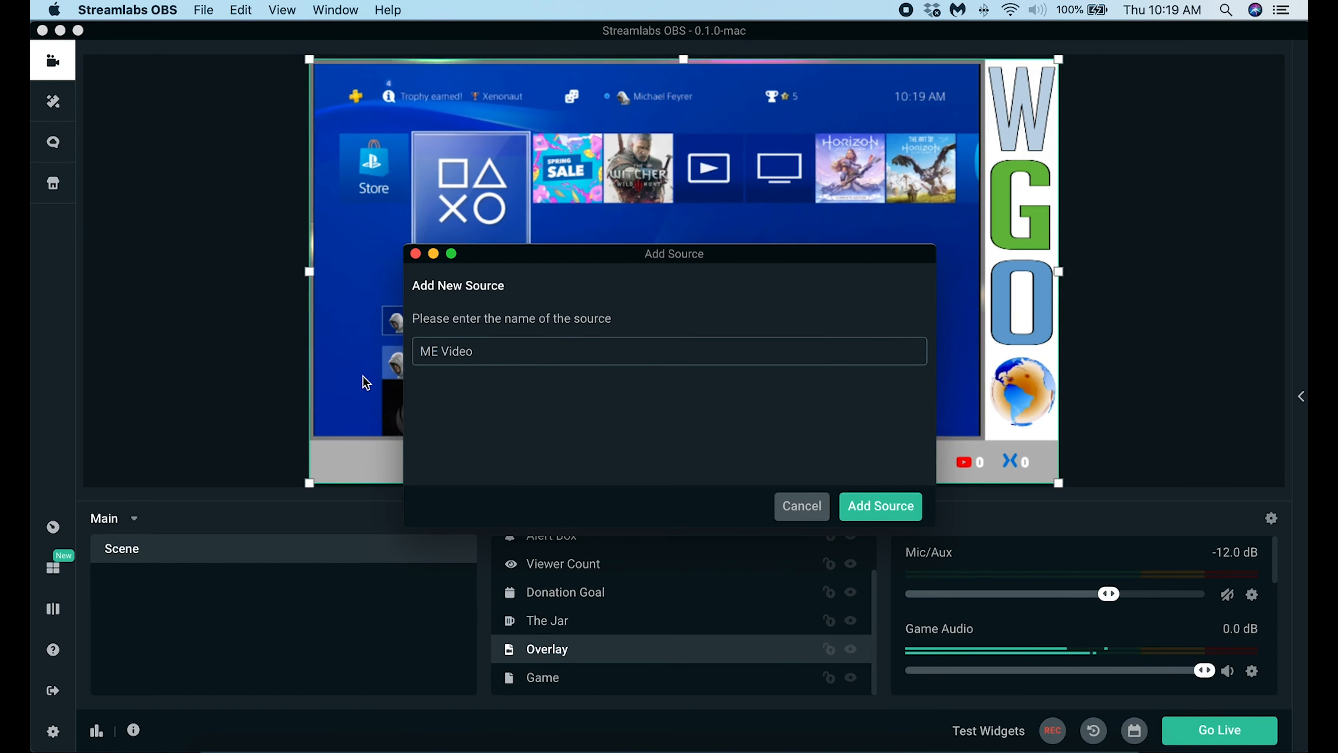
{"action": "left_click", "coordinate": [875, 507]}
Step: Set ME Video to Cam Link with High preset and shrink it into the bottom-left corner
{"action": "left_click", "coordinate": [726, 266]}
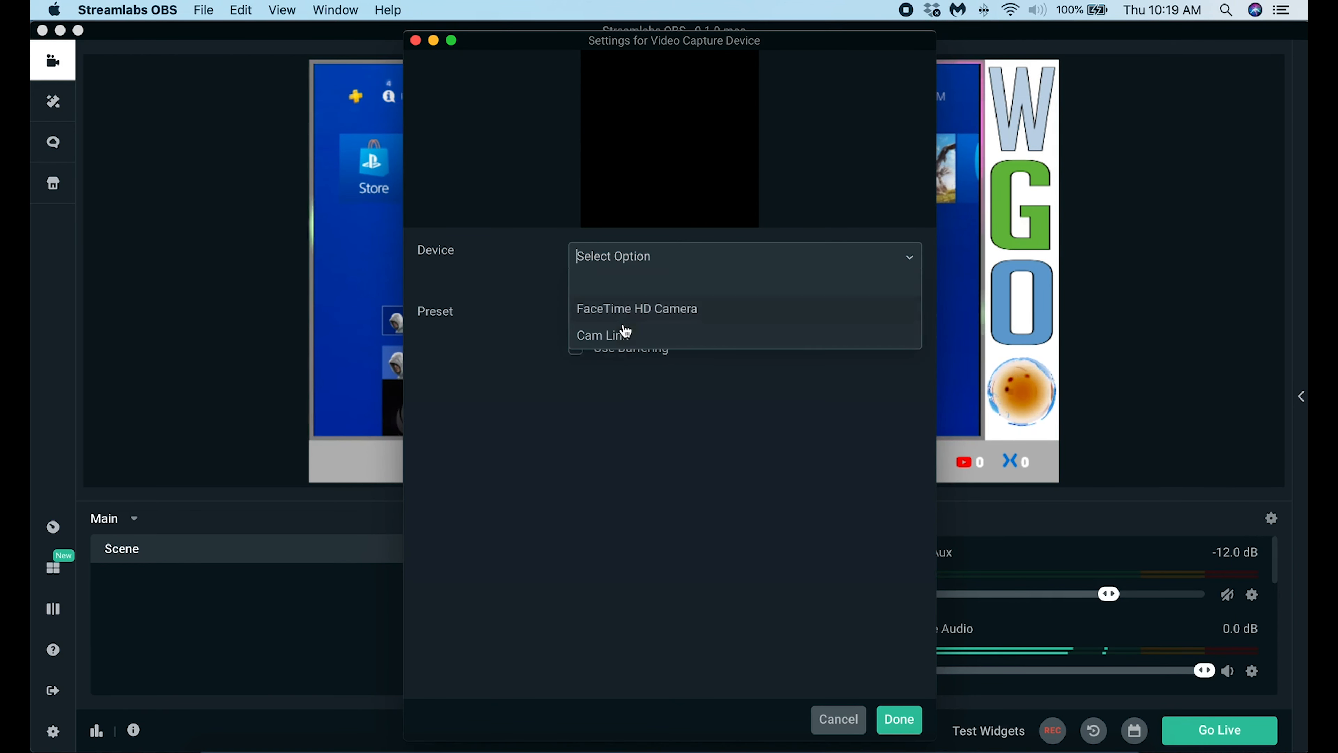
{"action": "left_click", "coordinate": [621, 335]}
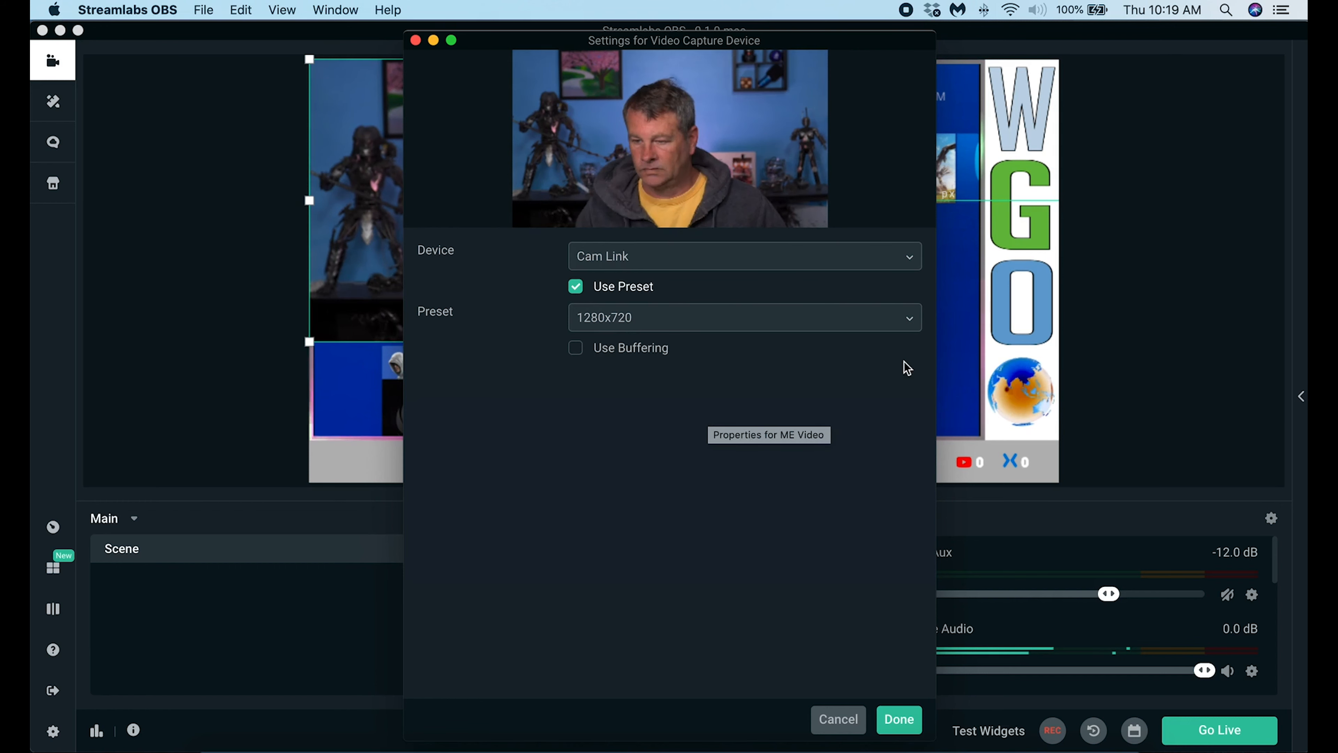
{"action": "left_click", "coordinate": [910, 318]}
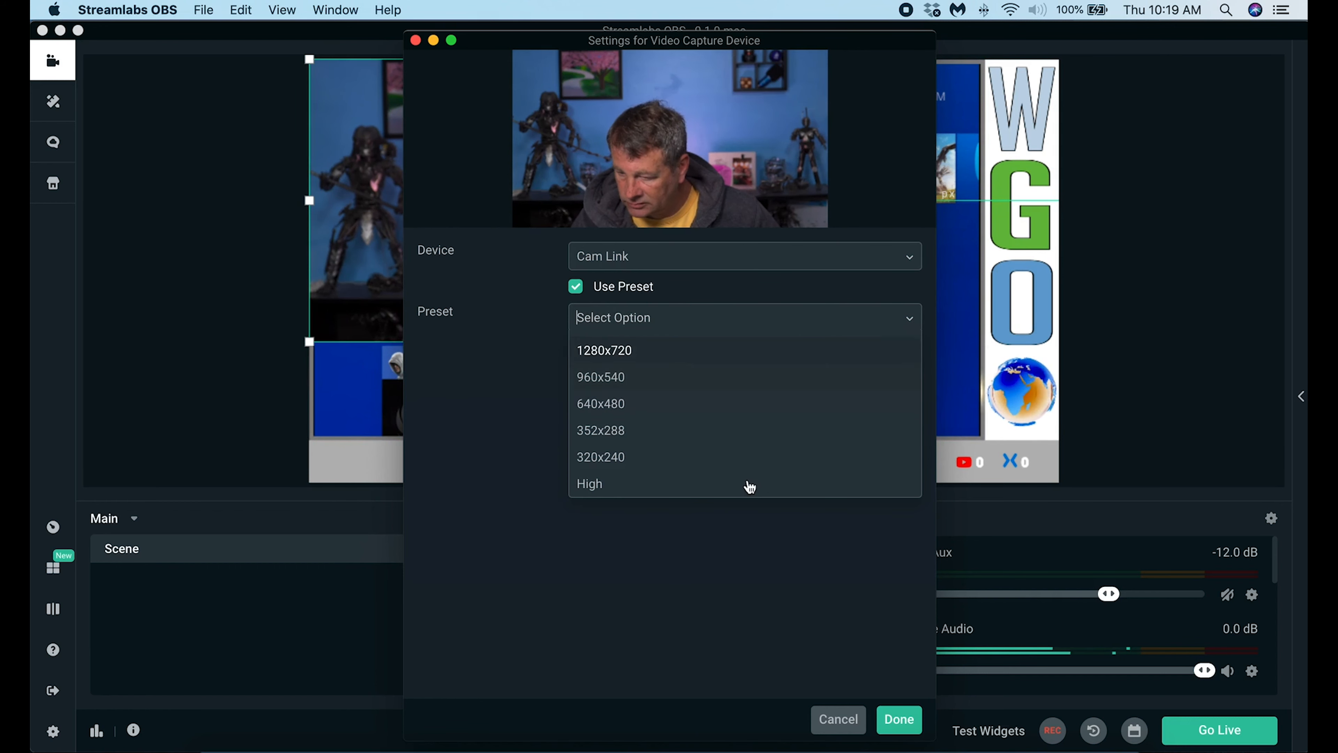
{"action": "left_click", "coordinate": [613, 483]}
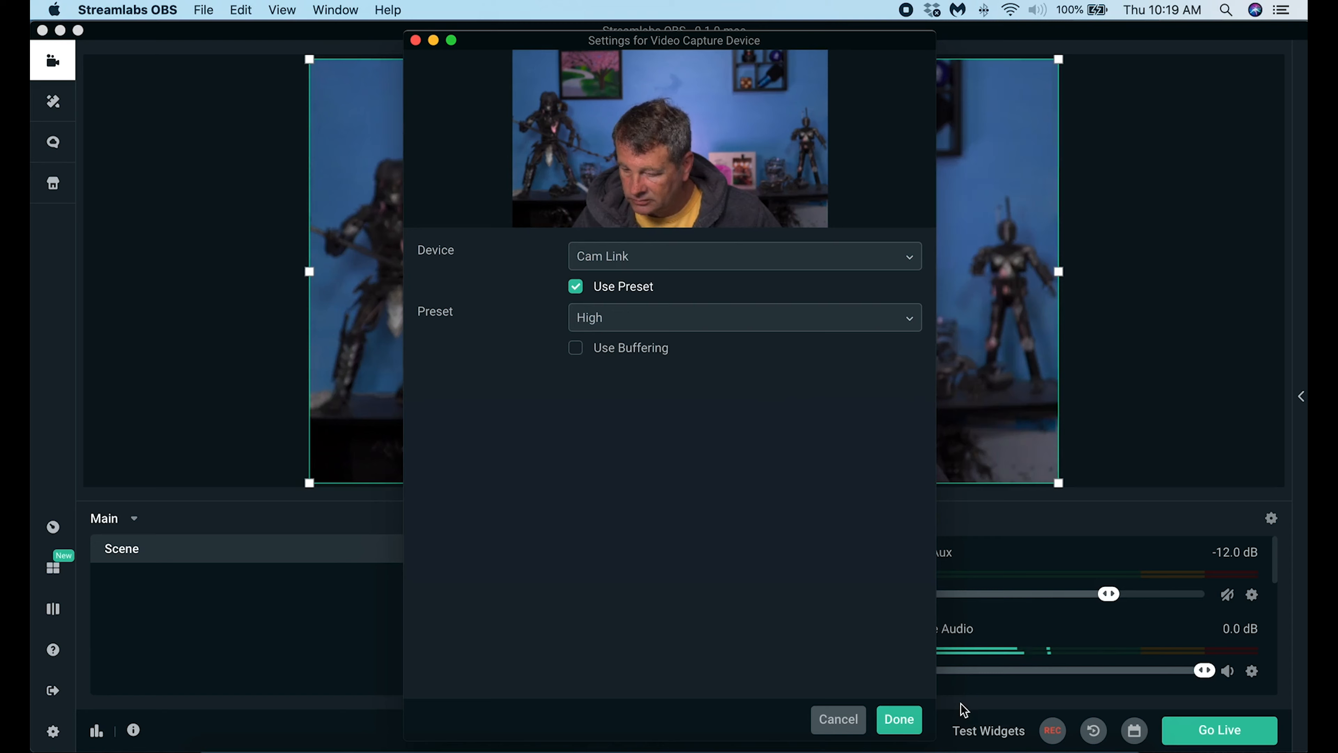
{"action": "left_click", "coordinate": [899, 719]}
{"action": "left_click_drag", "start_coordinate": [1057, 59], "coordinate": [461, 398]}
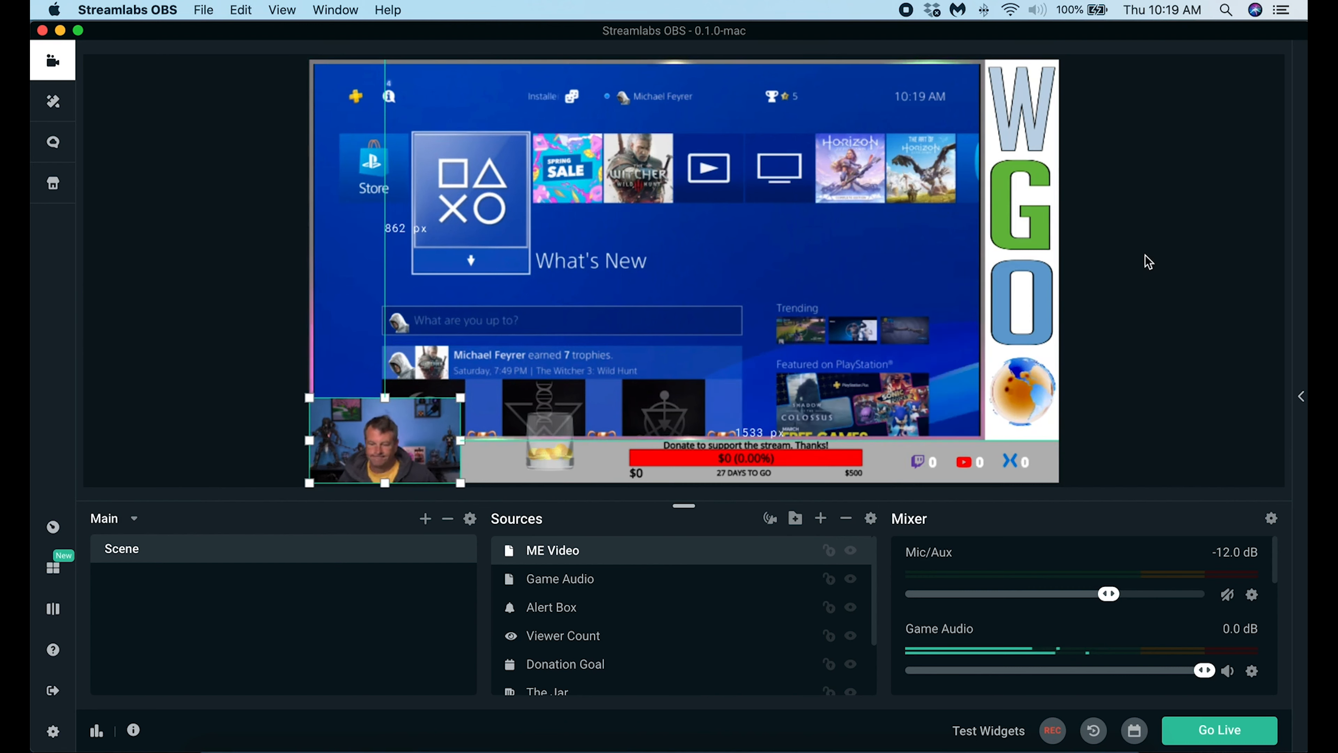
{"action": "left_click", "coordinate": [821, 518]}
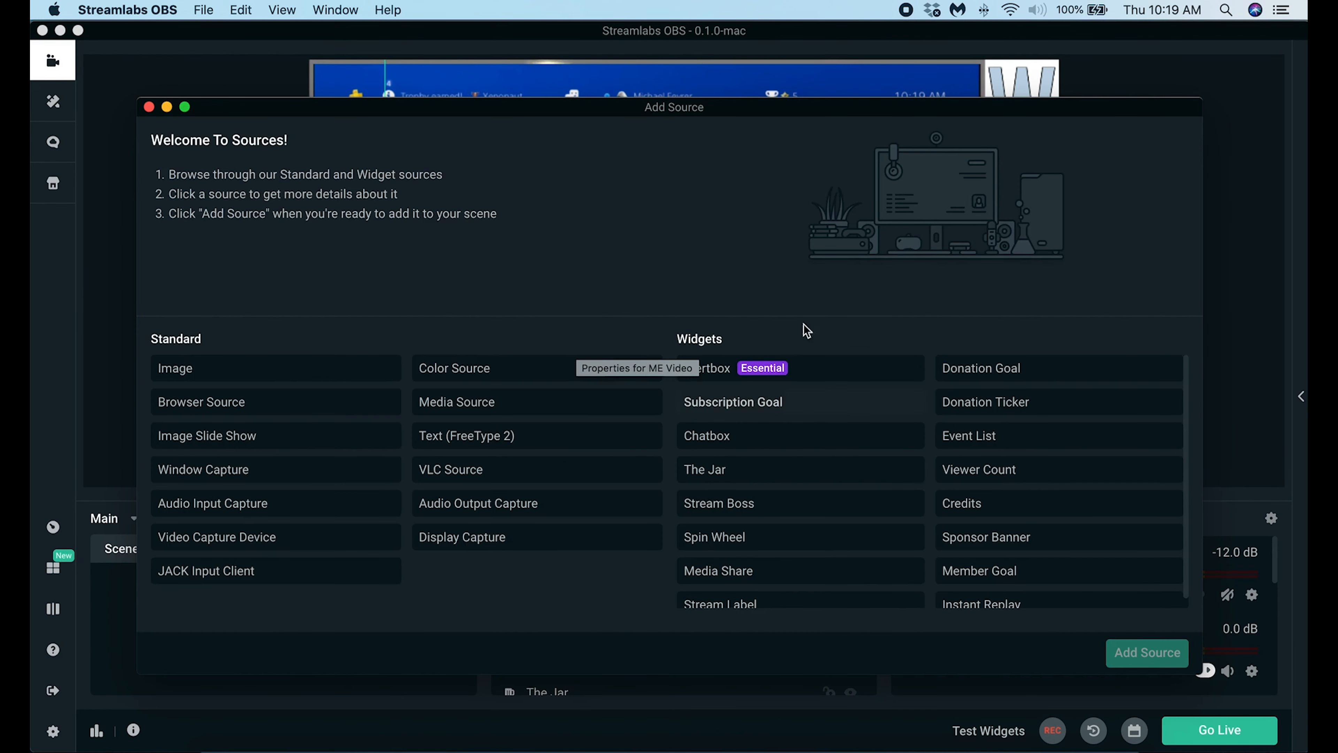
Step: Add a new audio input capture source named Me Audio that uses the Cam Link device
{"action": "left_click", "coordinate": [213, 504]}
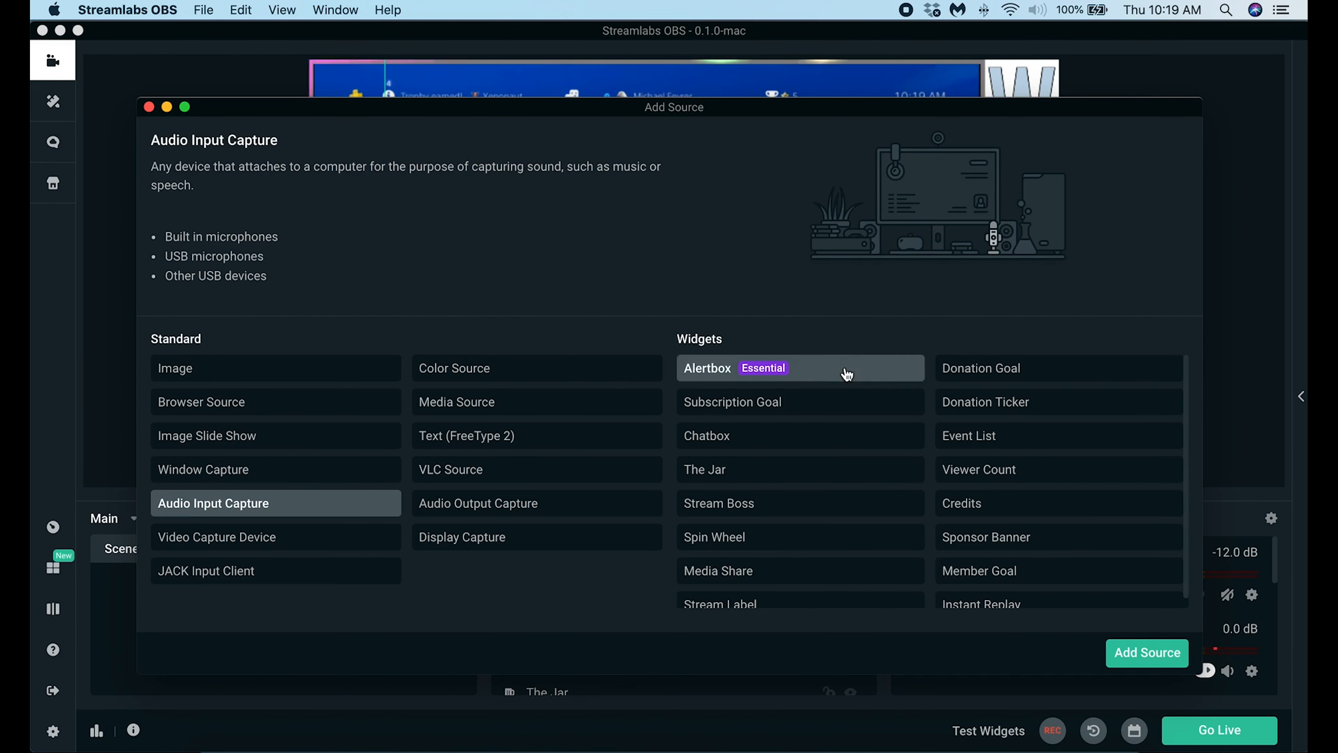
{"action": "left_click", "coordinate": [1123, 652]}
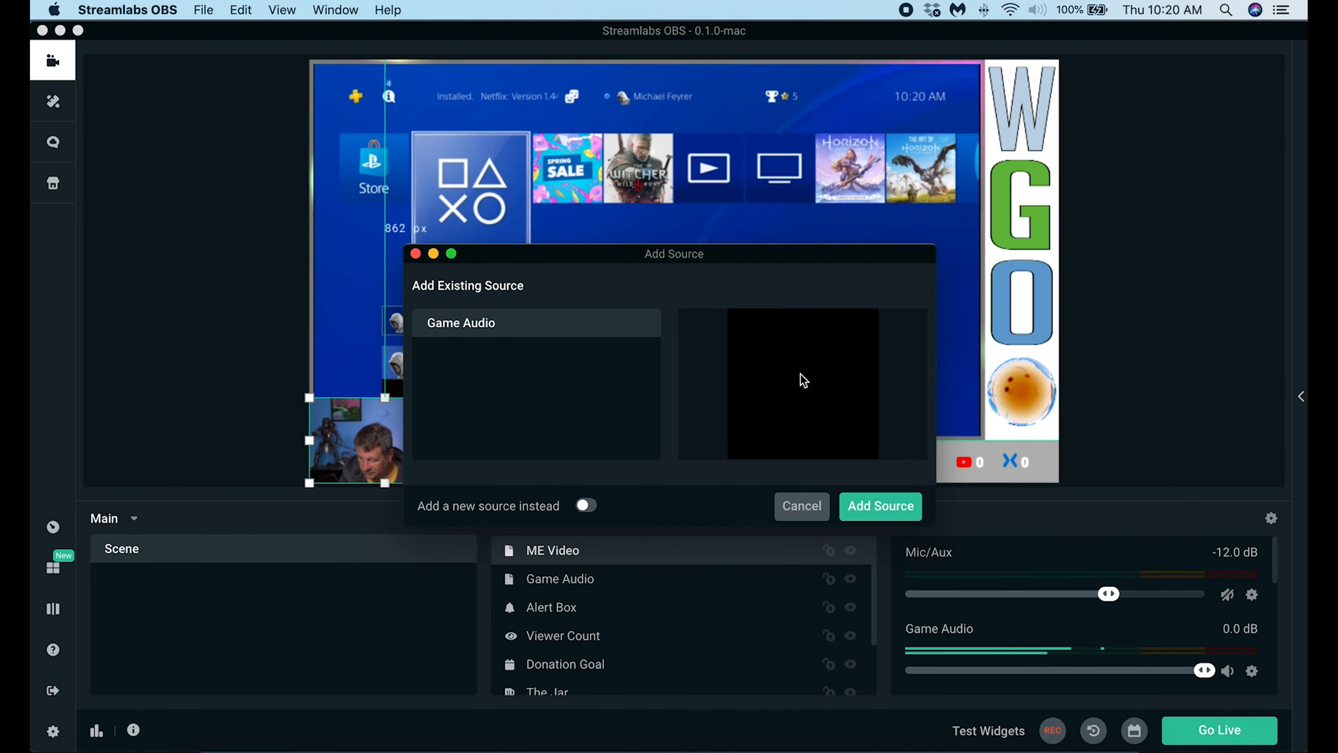
{"action": "left_click", "coordinate": [588, 506]}
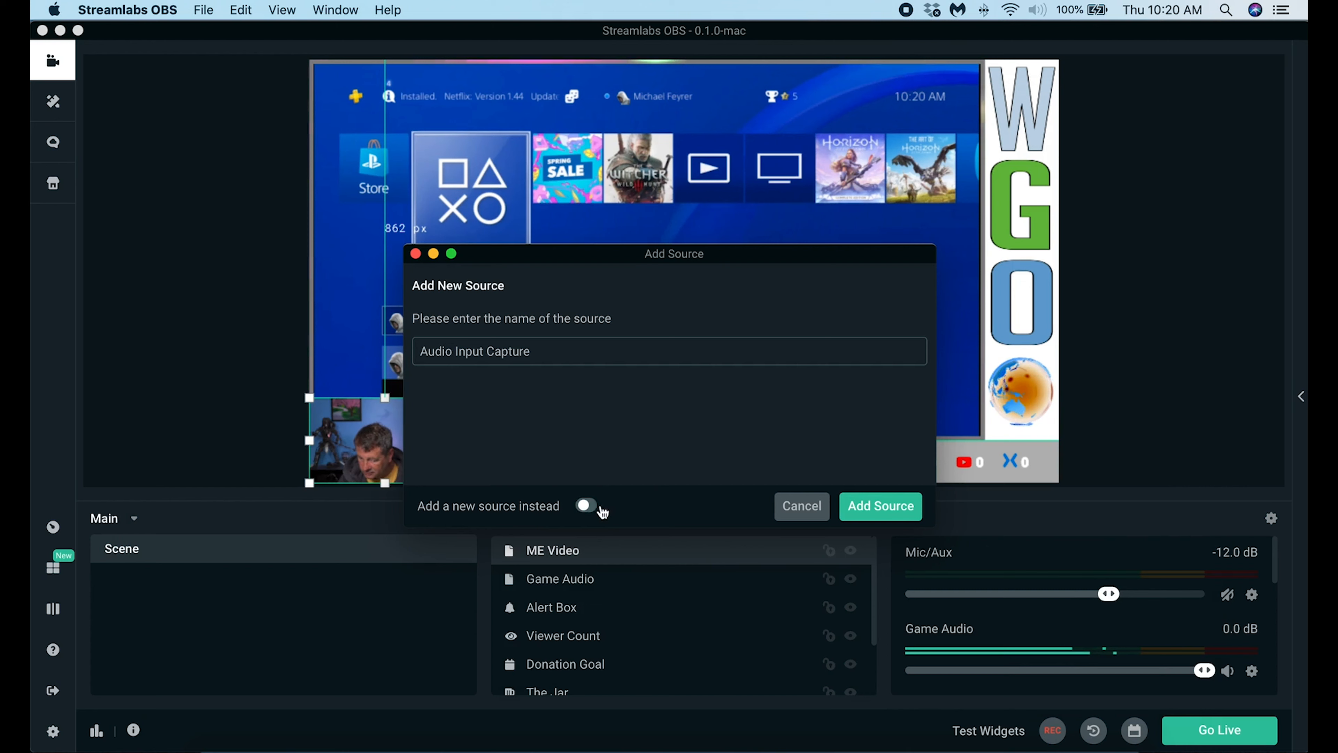
{"action": "left_click_drag", "start_coordinate": [580, 348], "coordinate": [323, 339]}
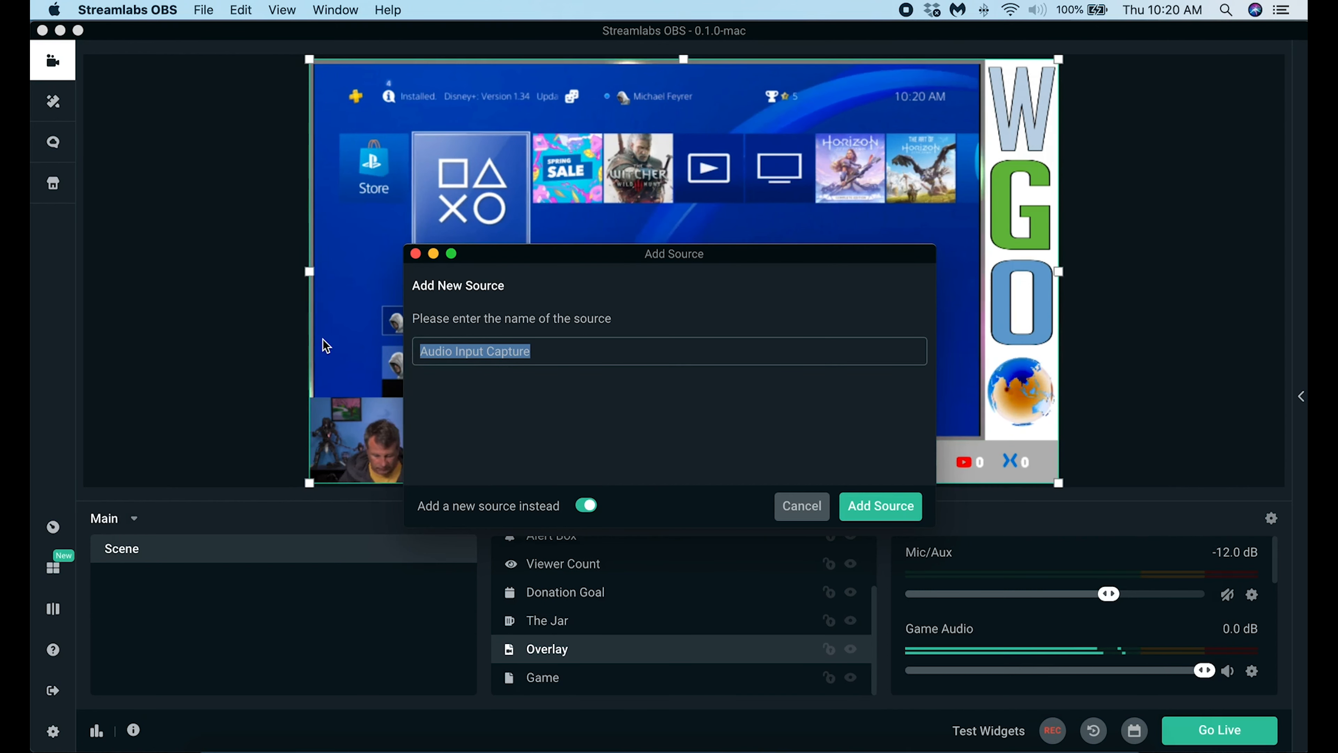
{"action": "type", "text": "Me Au"}
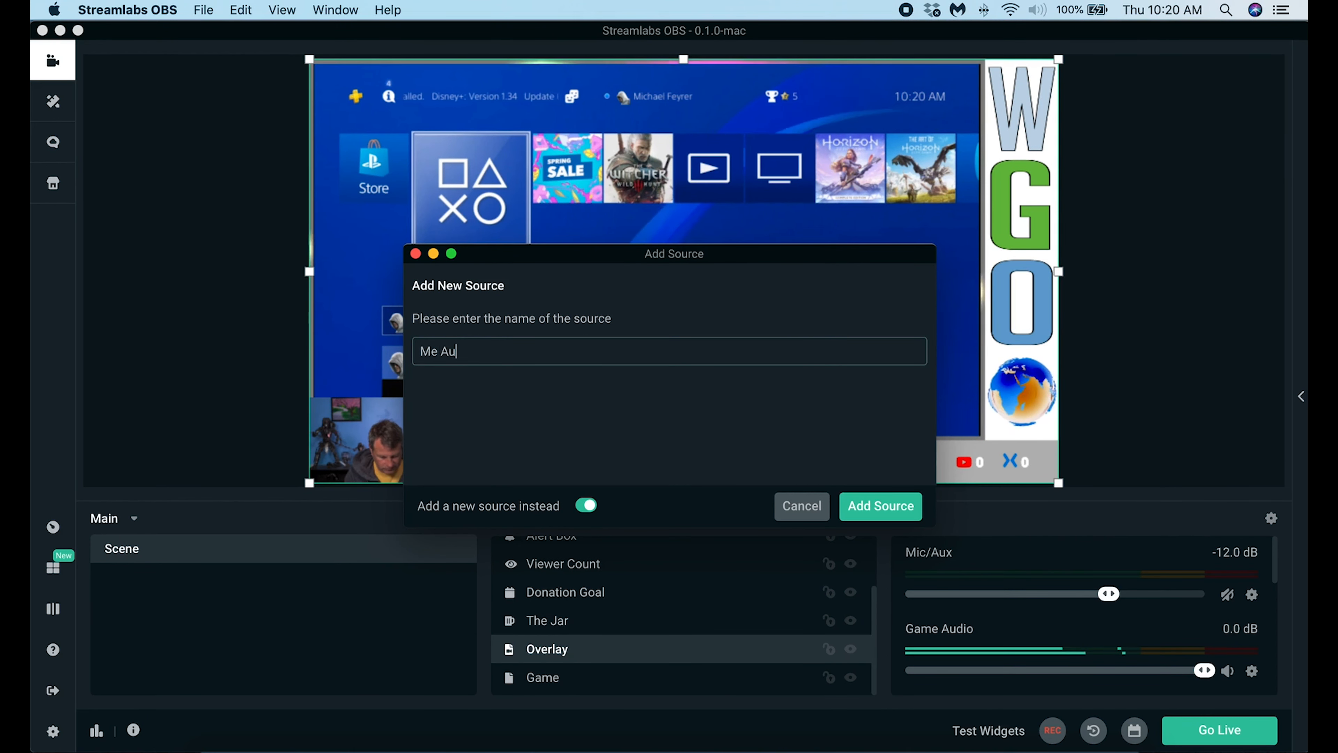
{"action": "type", "text": "dio"}
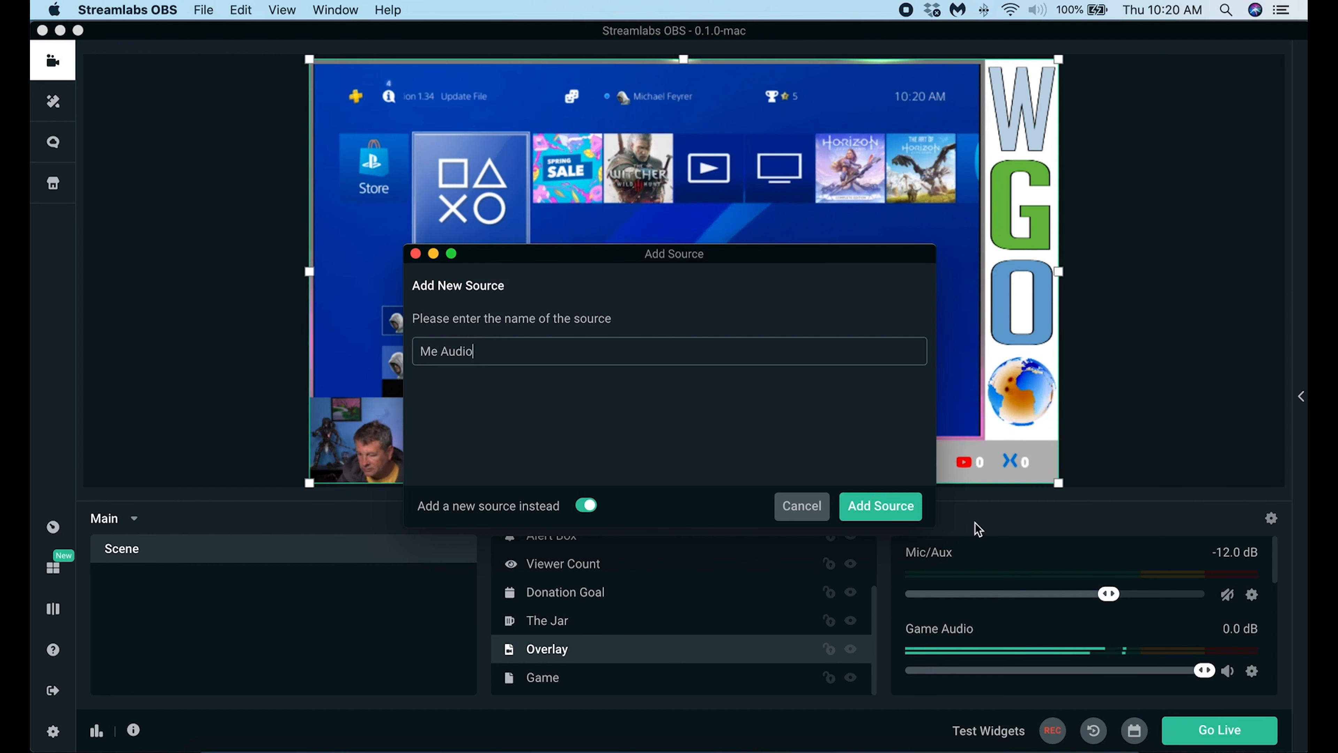
{"action": "left_click", "coordinate": [880, 506]}
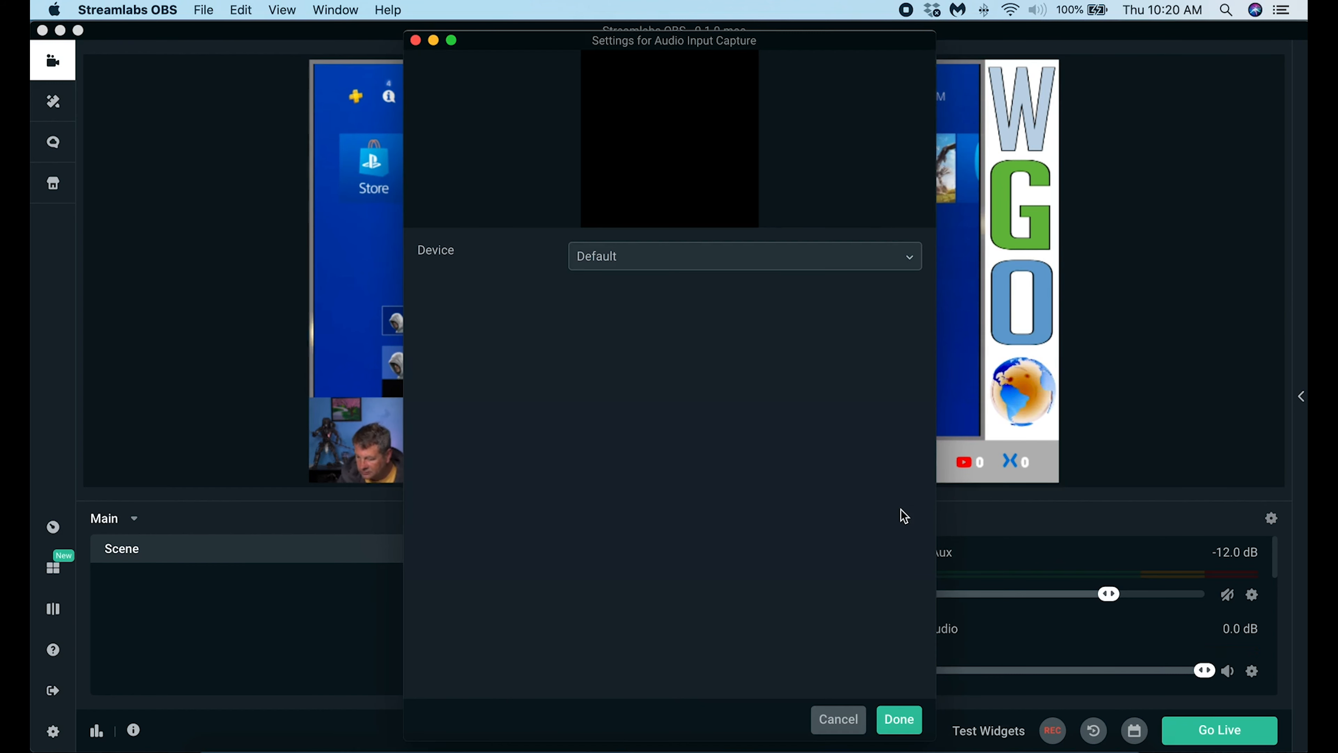
{"action": "left_click", "coordinate": [657, 256]}
{"action": "left_click", "coordinate": [635, 345]}
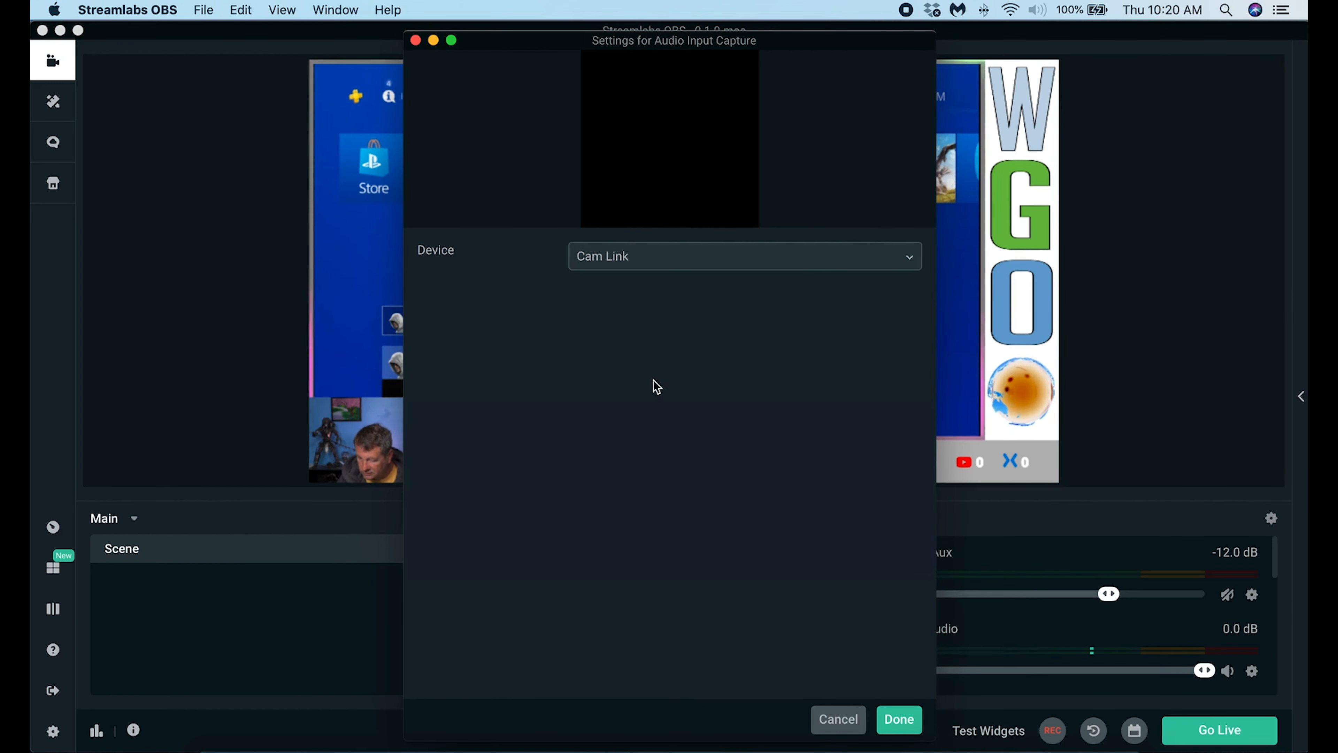
{"action": "left_click", "coordinate": [899, 719]}
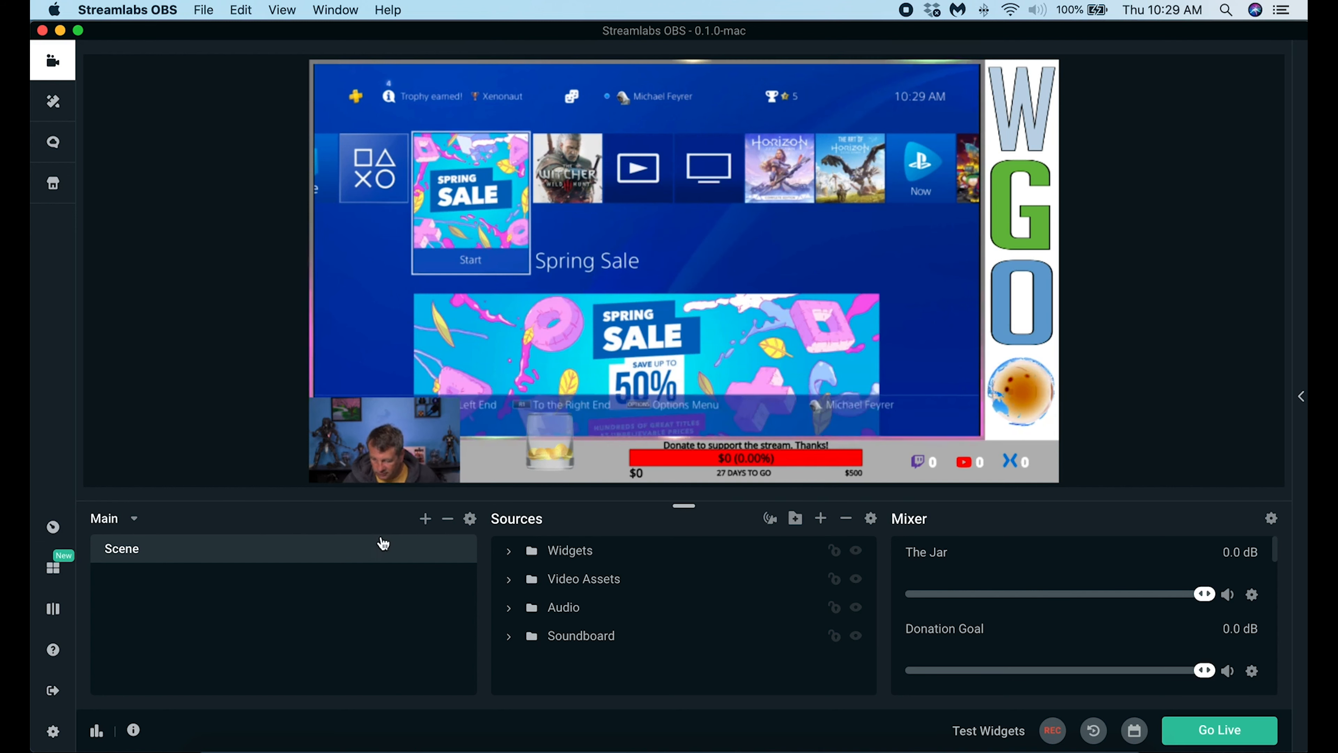
Step: Add a new scene and name it Countdown
{"action": "left_click", "coordinate": [425, 518]}
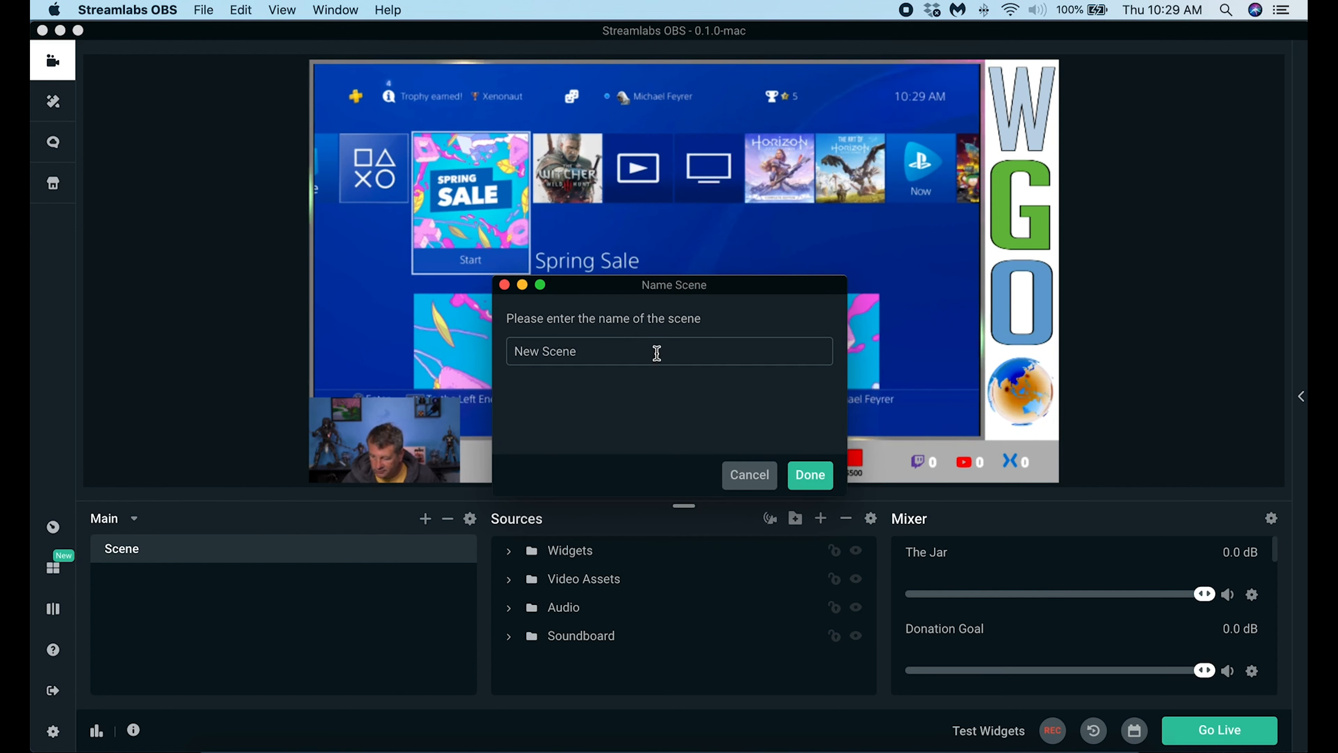
{"action": "type", "text": "C"}
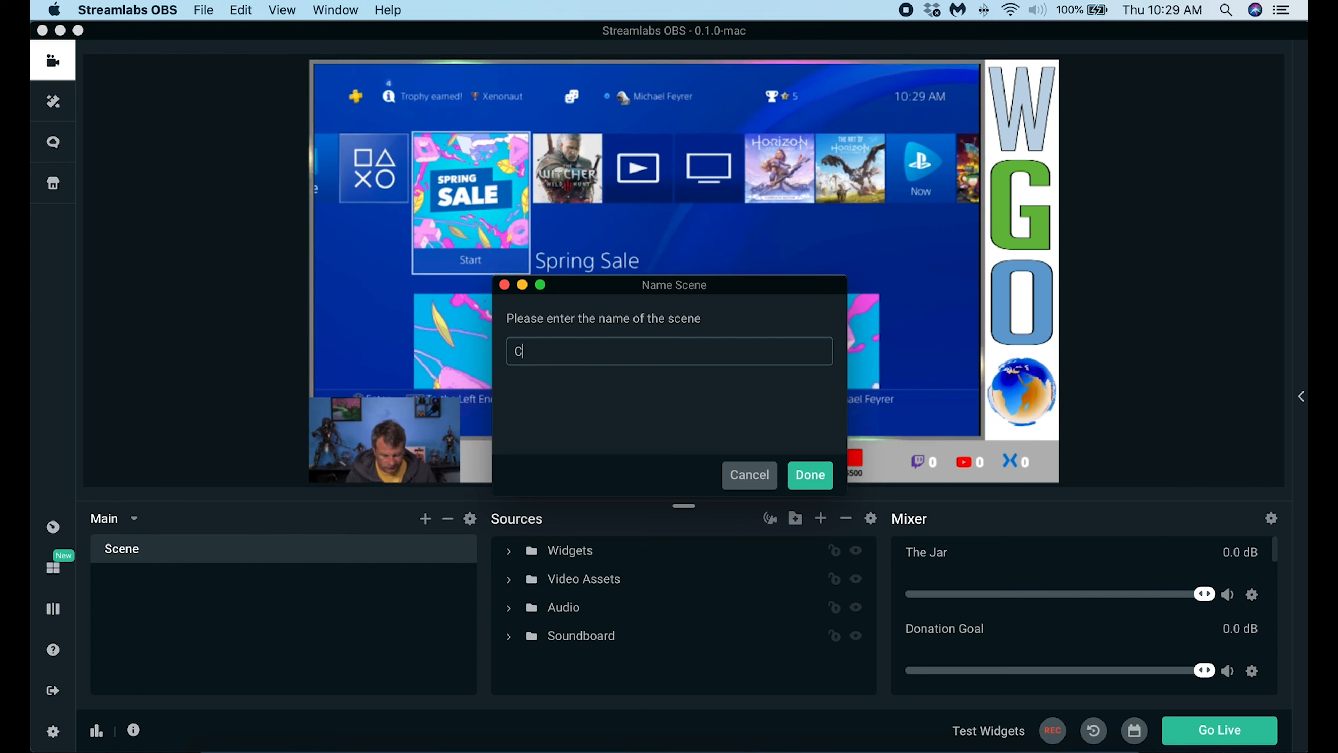
{"action": "type", "text": "ountdown"}
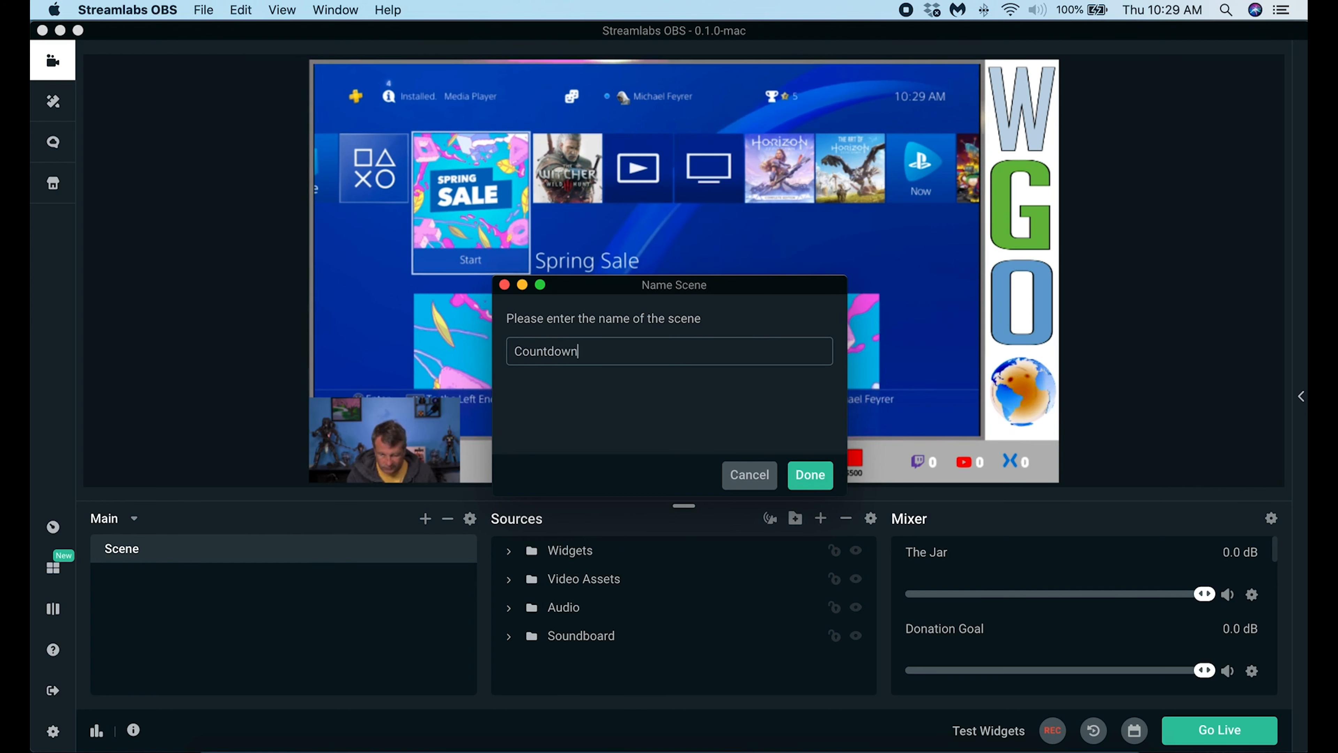
{"action": "left_click", "coordinate": [825, 476]}
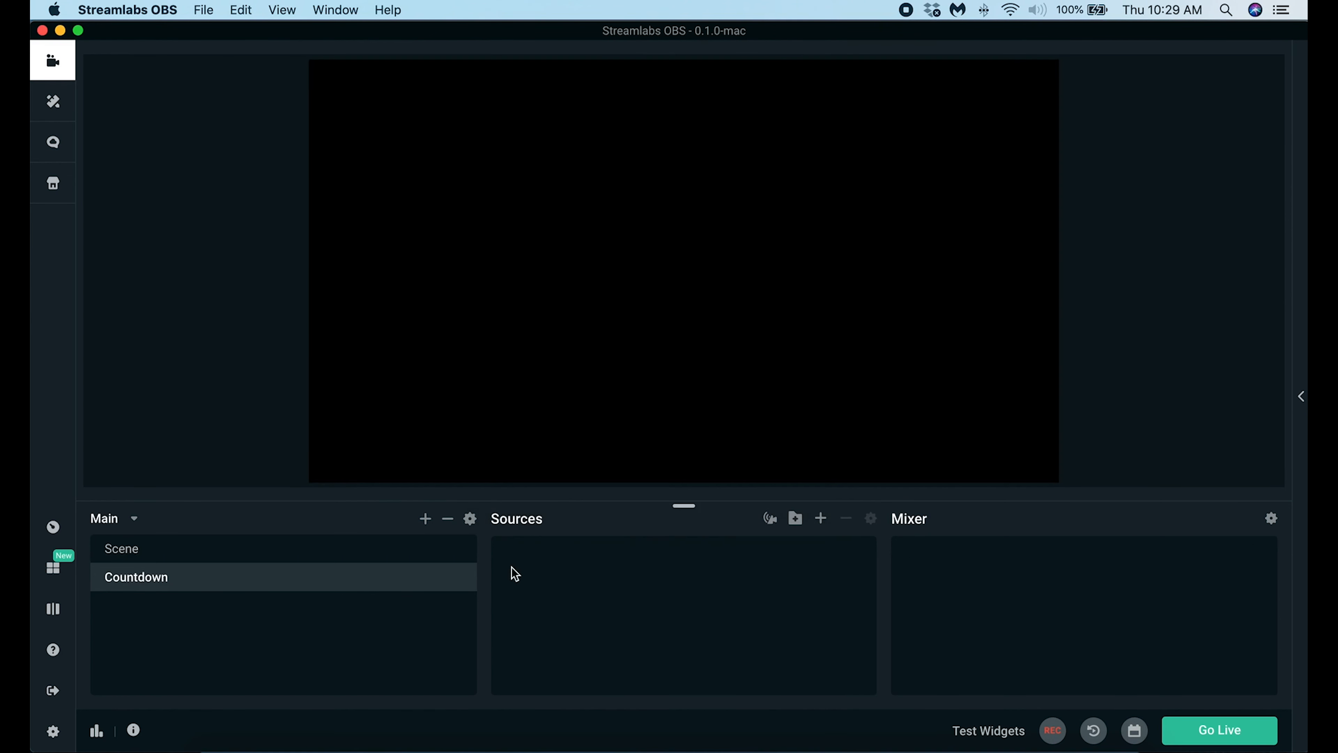
Step: Add an Image source named Background showing witcher wallpaper.jpg
{"action": "left_click", "coordinate": [820, 518]}
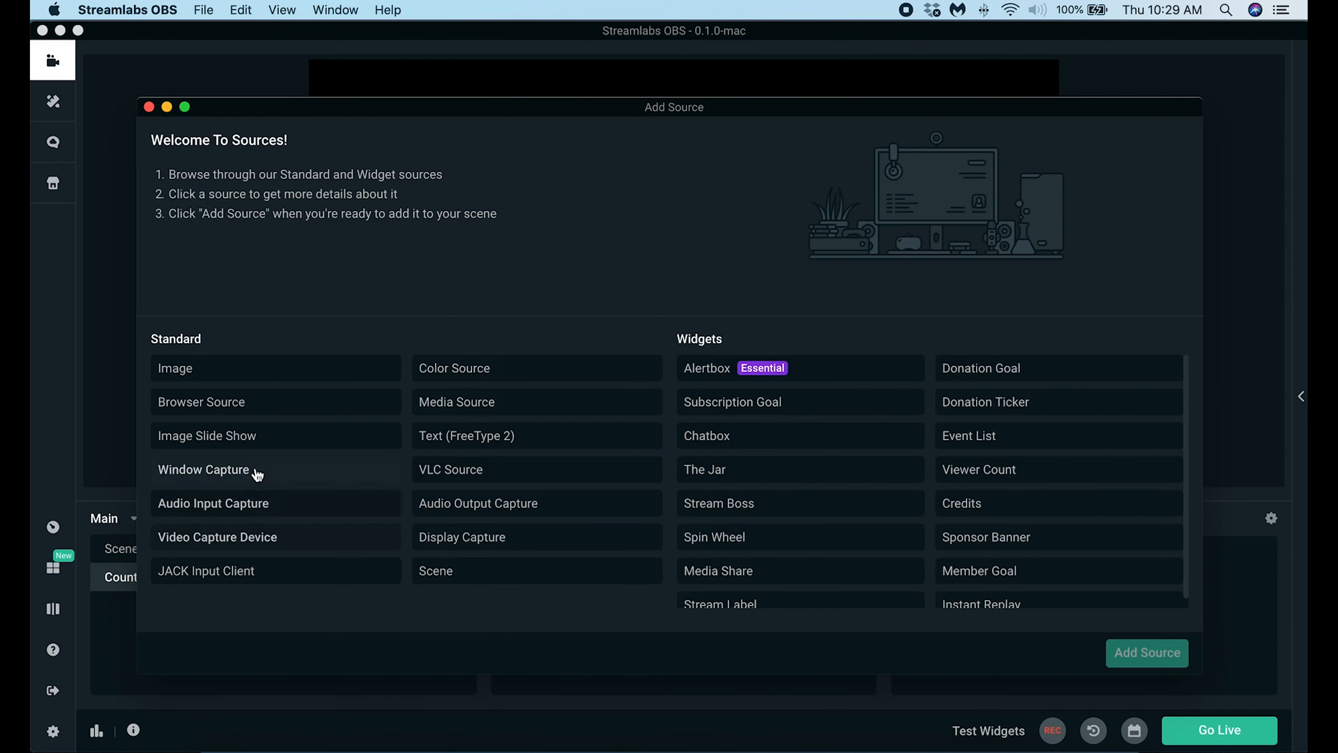
{"action": "double_click", "coordinate": [205, 370]}
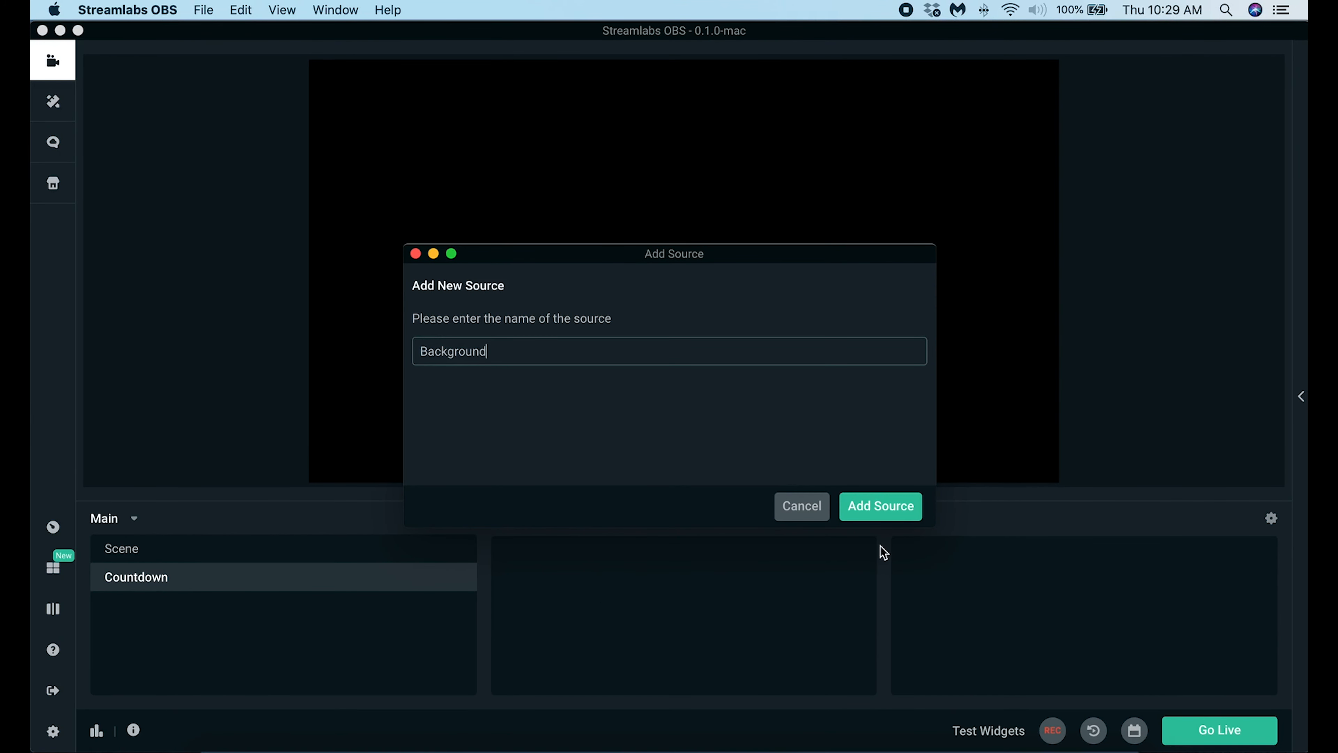
{"action": "key", "text": "Return"}
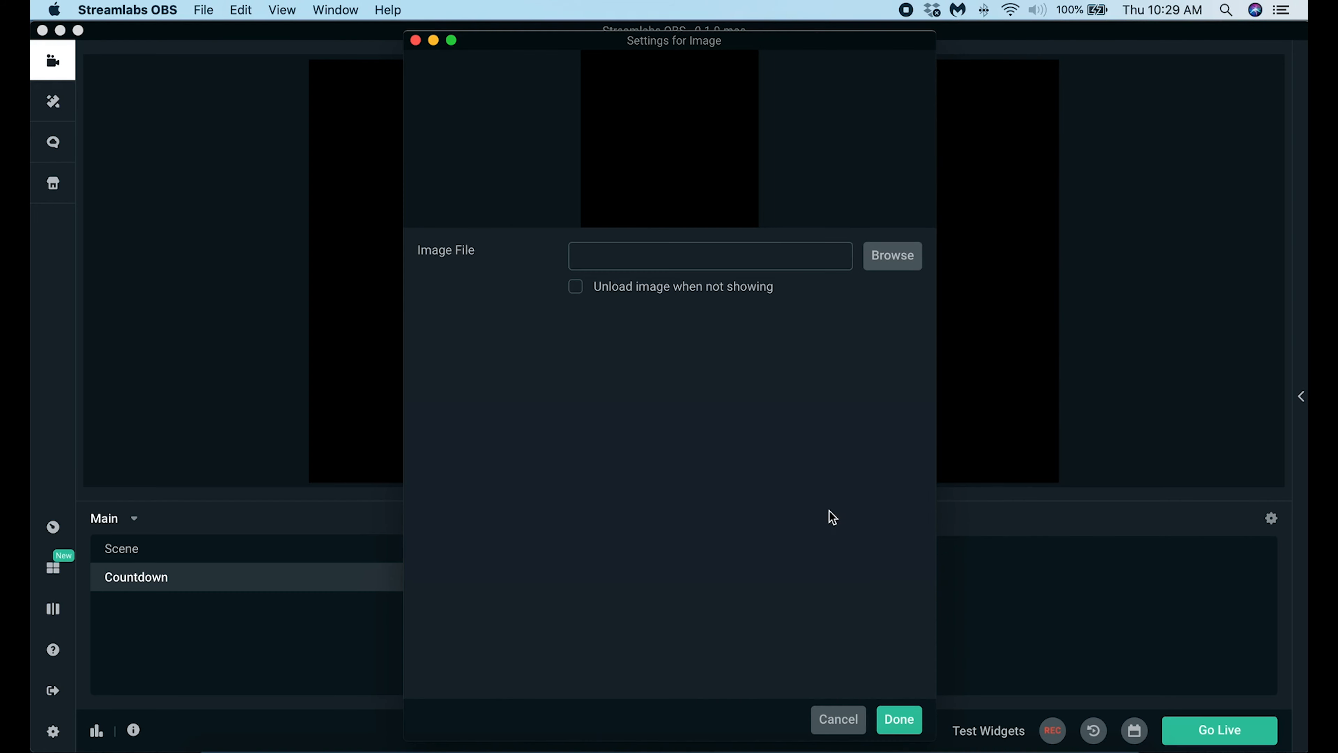
{"action": "left_click", "coordinate": [892, 263]}
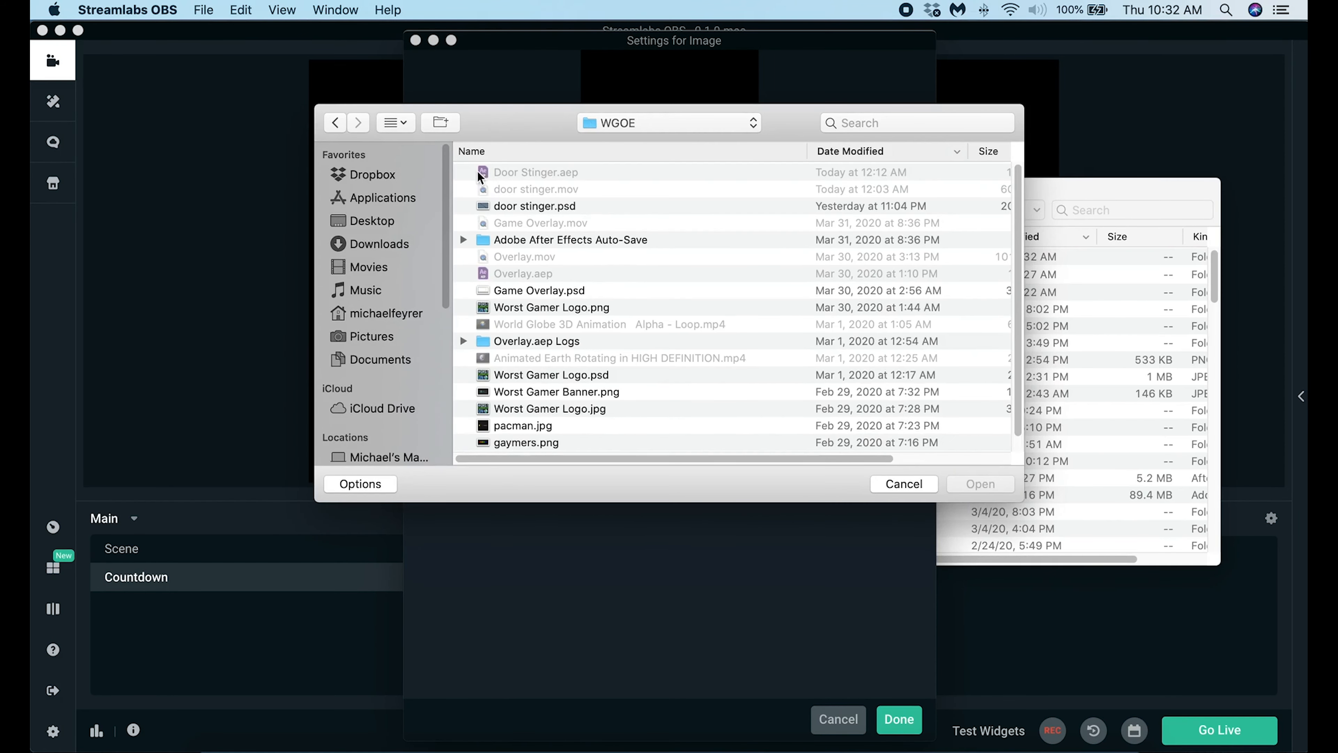
{"action": "scroll", "coordinate": [571, 358], "scroll_direction": "down", "scroll_amount": 1}
{"action": "left_click", "coordinate": [562, 443]}
{"action": "left_click", "coordinate": [979, 483]}
{"action": "left_click", "coordinate": [899, 719]}
Step: Stretch and position the Background image to fill the canvas
{"action": "left_click_drag", "start_coordinate": [999, 435], "coordinate": [452, 130]}
{"action": "left_click_drag", "start_coordinate": [283, 241], "coordinate": [545, 273]}
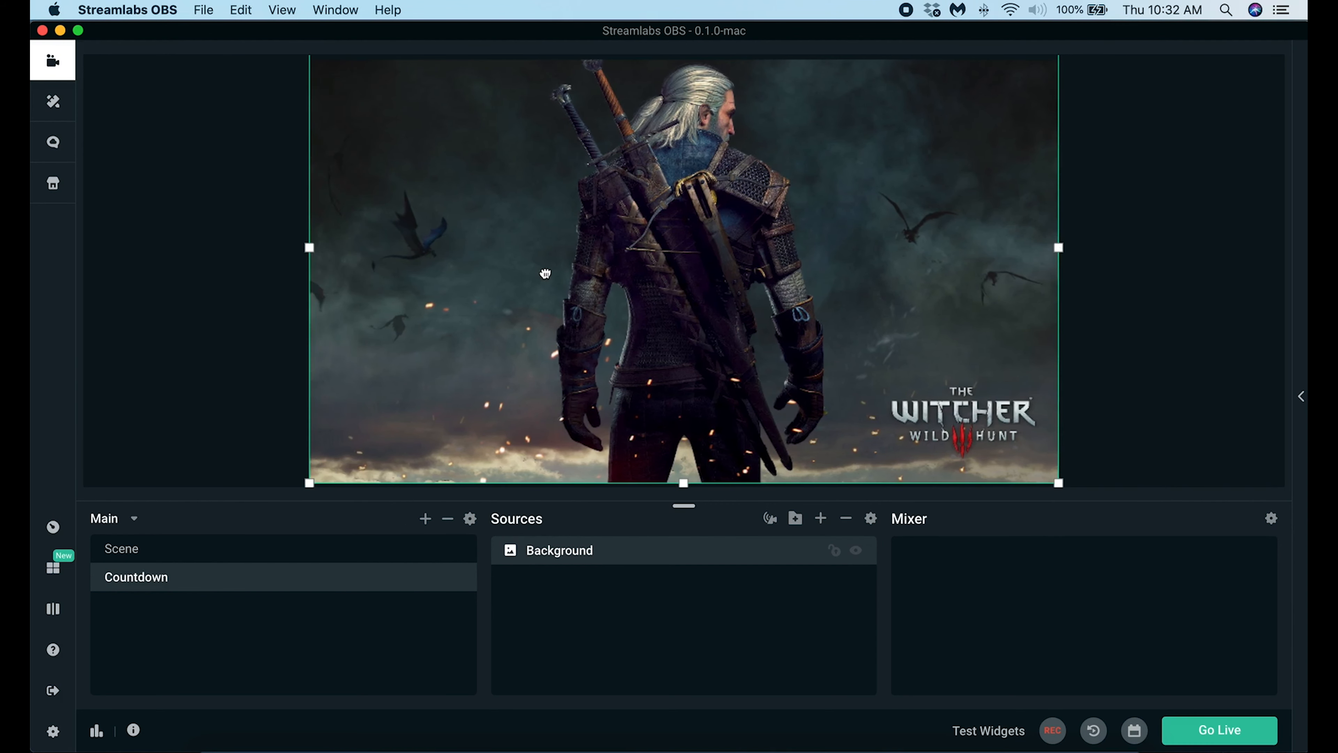
{"action": "left_click_drag", "start_coordinate": [436, 237], "coordinate": [449, 248]}
Step: Add a Text (FreeType 2) source using the Richardson Brand Accelerator font
{"action": "left_click", "coordinate": [820, 518]}
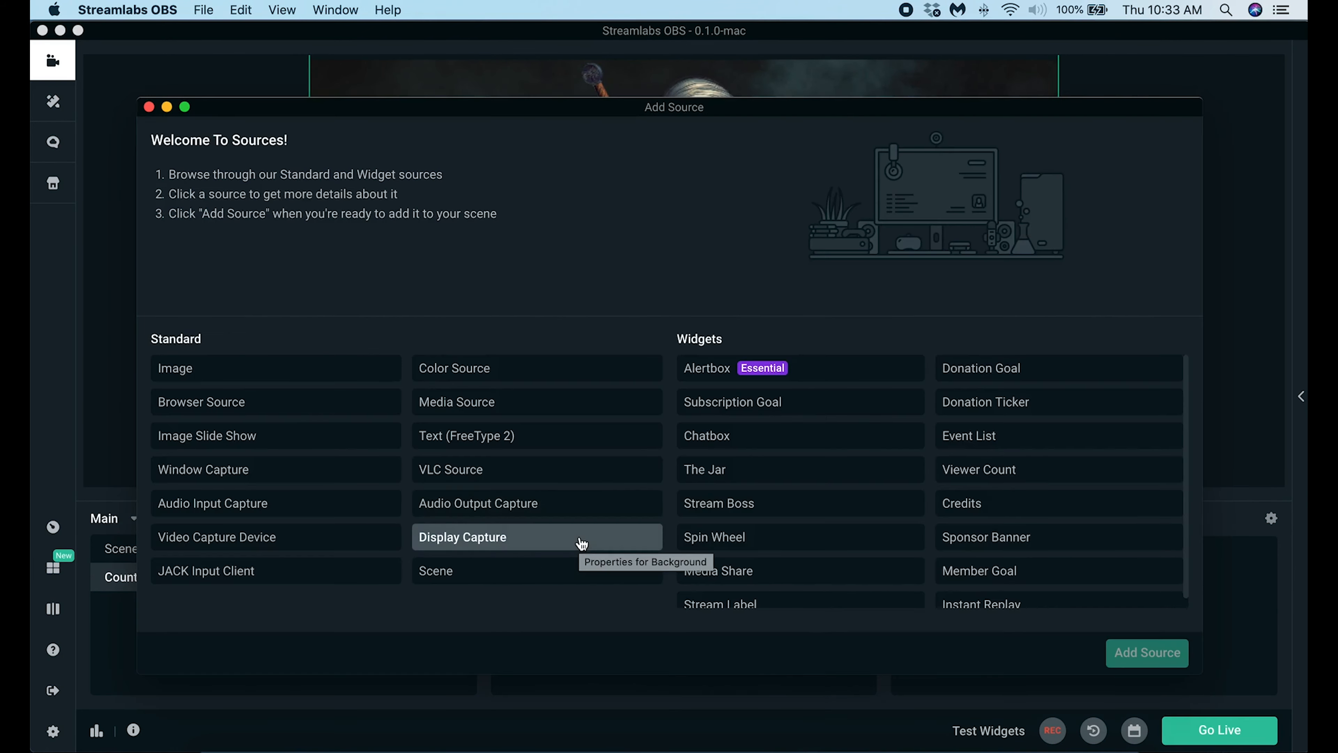
{"action": "left_click", "coordinate": [467, 437]}
{"action": "left_click", "coordinate": [1147, 652]}
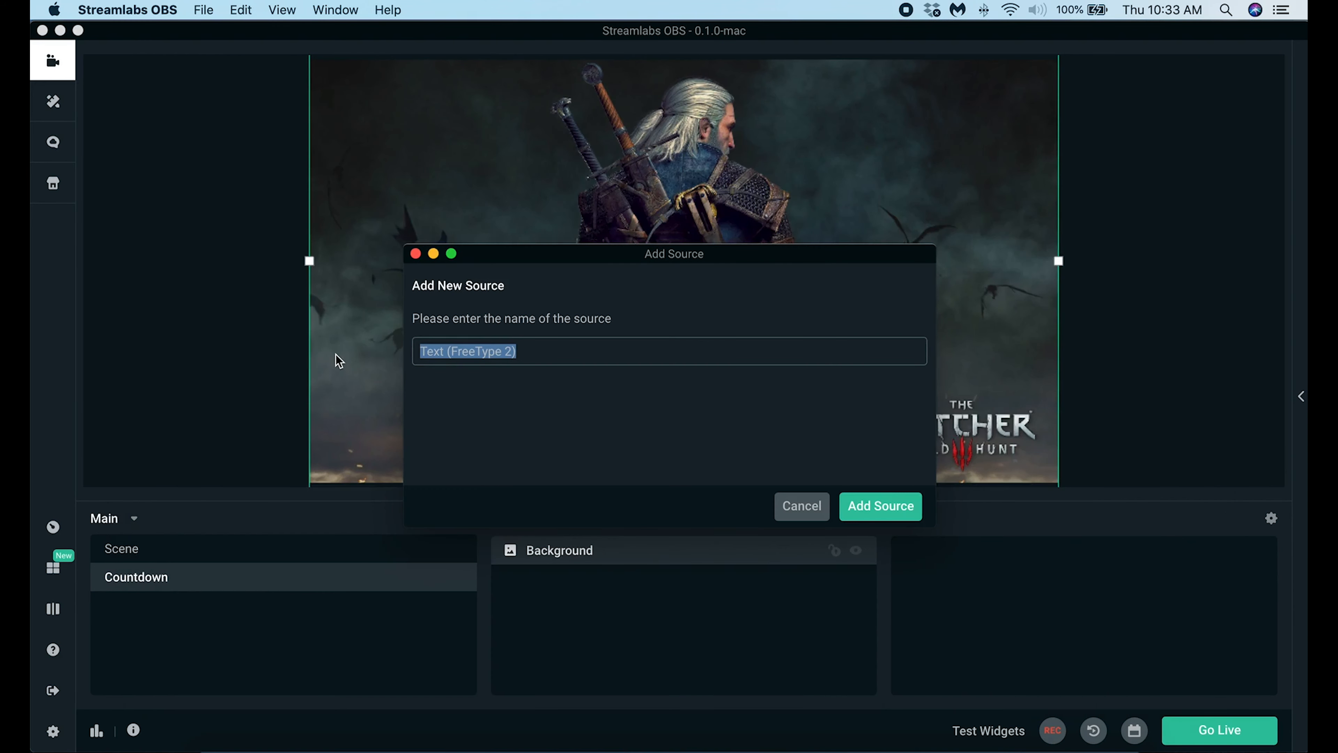
{"action": "left_click", "coordinate": [881, 506]}
{"action": "left_click", "coordinate": [738, 293]}
{"action": "scroll", "coordinate": [746, 390], "scroll_direction": "down", "scroll_amount": 5}
{"action": "scroll", "coordinate": [747, 413], "scroll_direction": "down", "scroll_amount": 10}
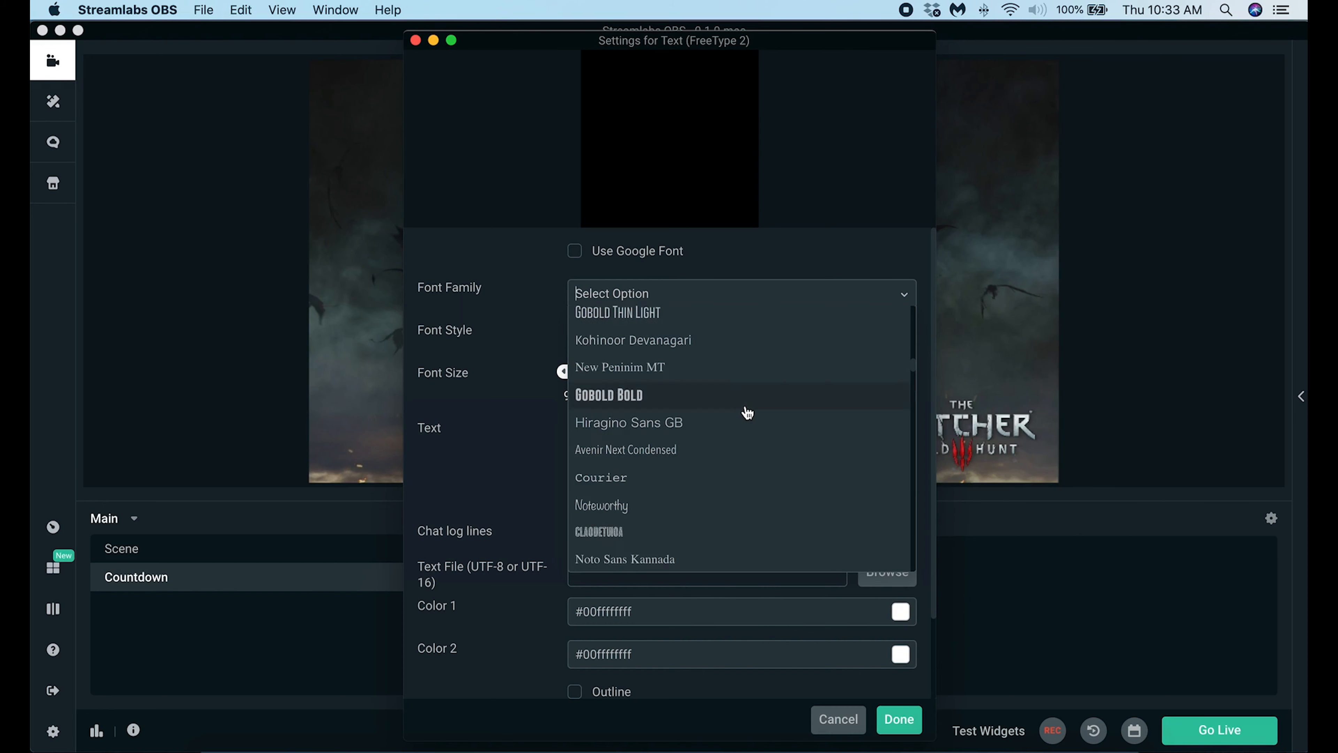
{"action": "scroll", "coordinate": [747, 410], "scroll_direction": "down", "scroll_amount": 10}
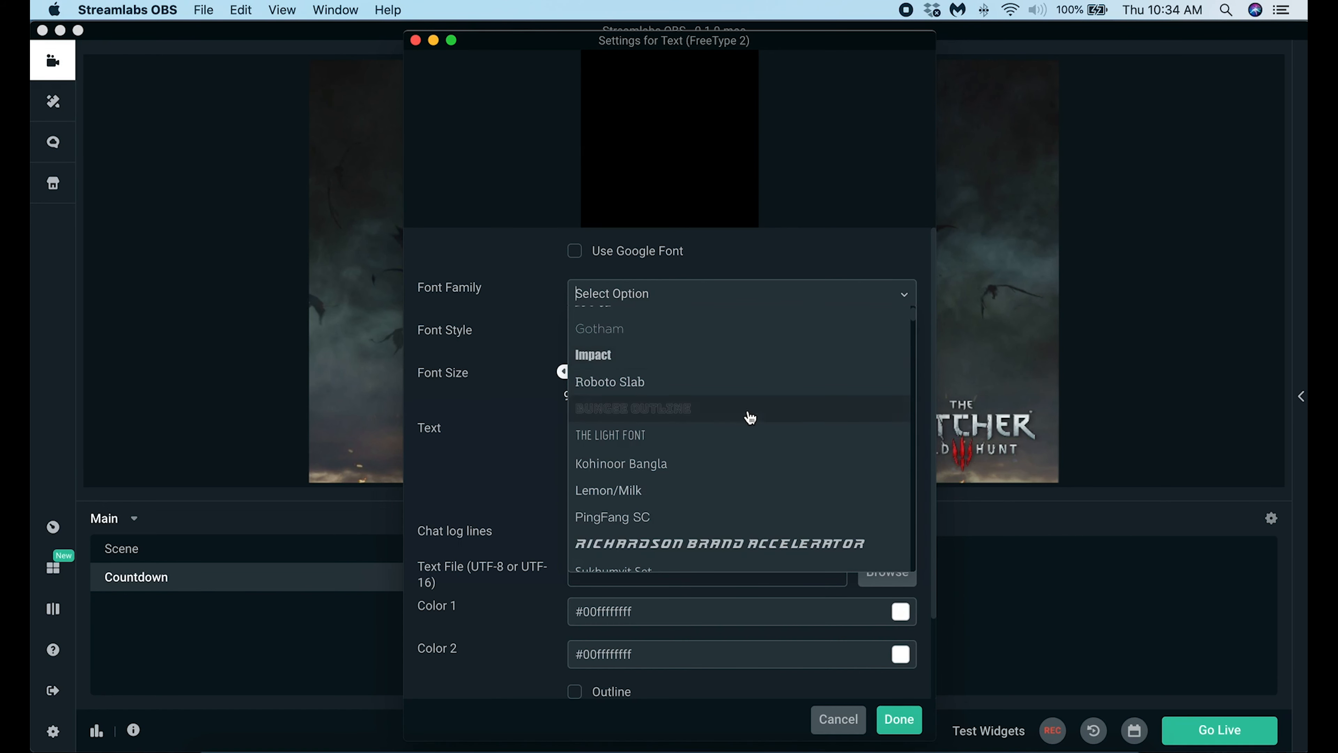
{"action": "scroll", "coordinate": [750, 417], "scroll_direction": "down", "scroll_amount": 3}
{"action": "left_click", "coordinate": [726, 491]}
Step: Set the text to 'Coming On Soon', then enlarge it and move it down over the wallpaper
{"action": "left_click", "coordinate": [681, 439]}
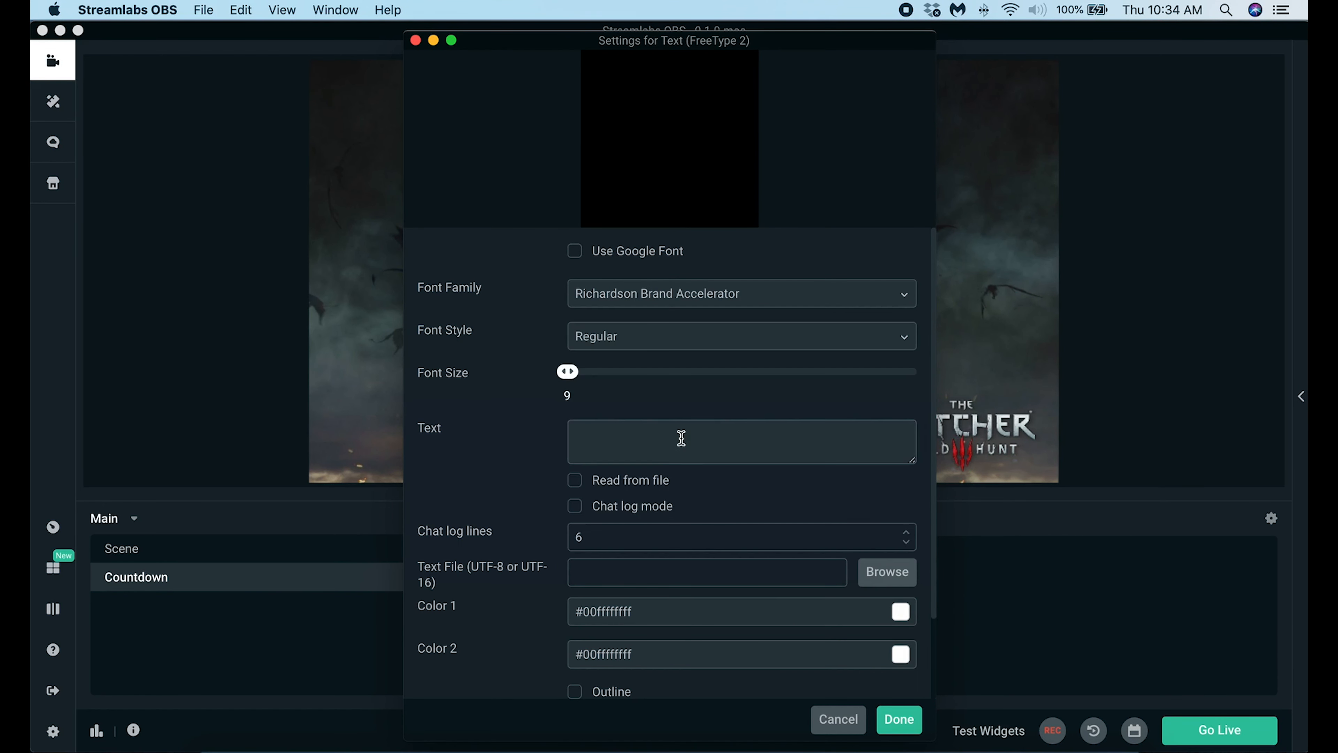
{"action": "type", "text": "Coming Soon"}
{"action": "key", "text": "BackSpace"}
{"action": "key", "text": "BackSpace"}
{"action": "key", "text": "BackSpace"}
{"action": "key", "text": "BackSpace"}
{"action": "type", "text": "On Soon"}
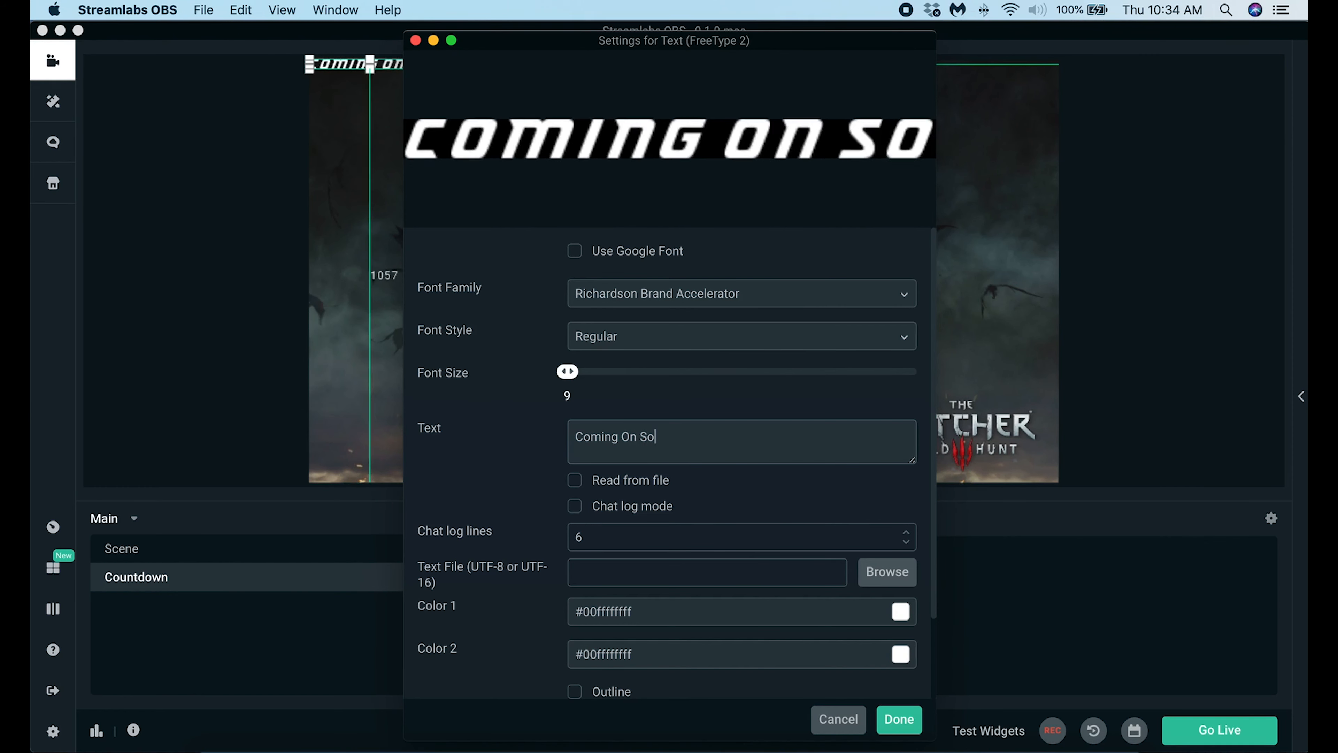
{"action": "left_click", "coordinate": [899, 720]}
{"action": "left_click_drag", "start_coordinate": [455, 70], "coordinate": [609, 78]}
{"action": "left_click_drag", "start_coordinate": [428, 78], "coordinate": [442, 232]}
{"action": "left_click", "coordinate": [609, 241]}
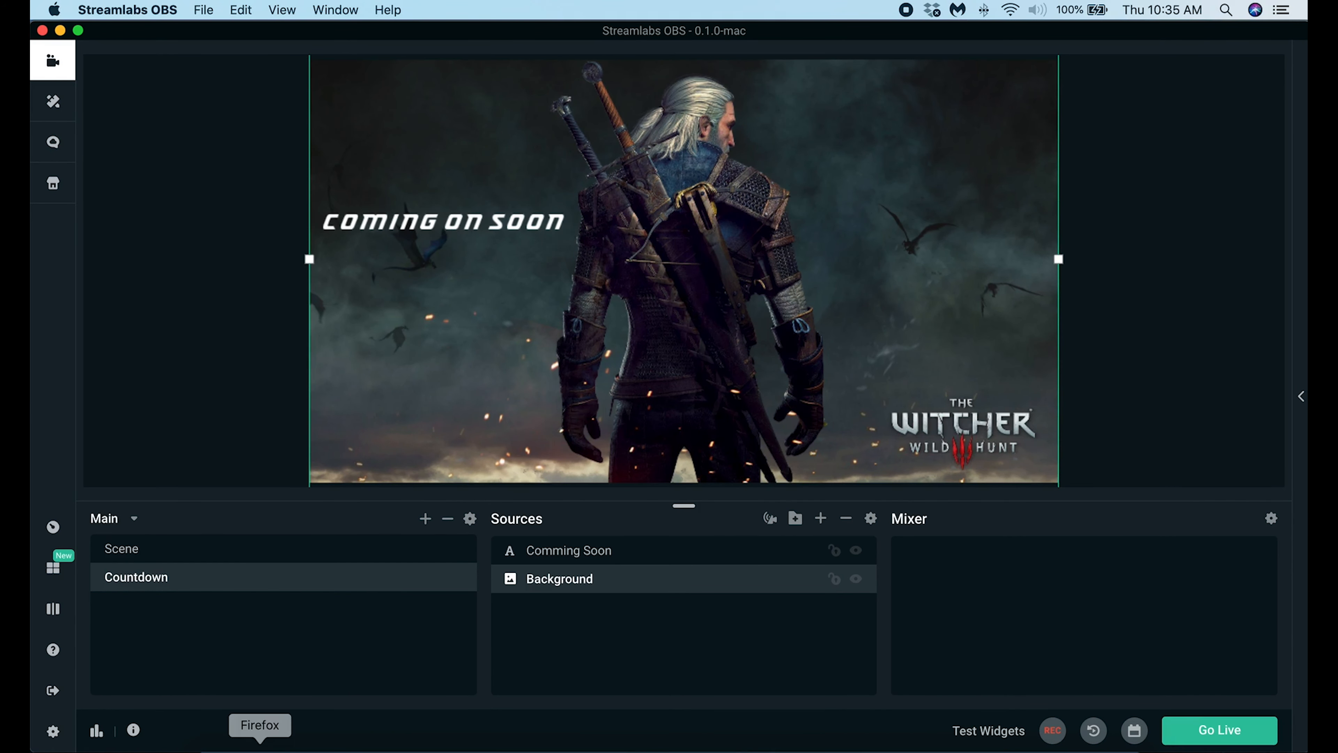
{"action": "left_click", "coordinate": [260, 747]}
Step: Open the Countdown page of EnterMedia's free stream widgets in Firefox
{"action": "mouse_move", "coordinate": [332, 182]}
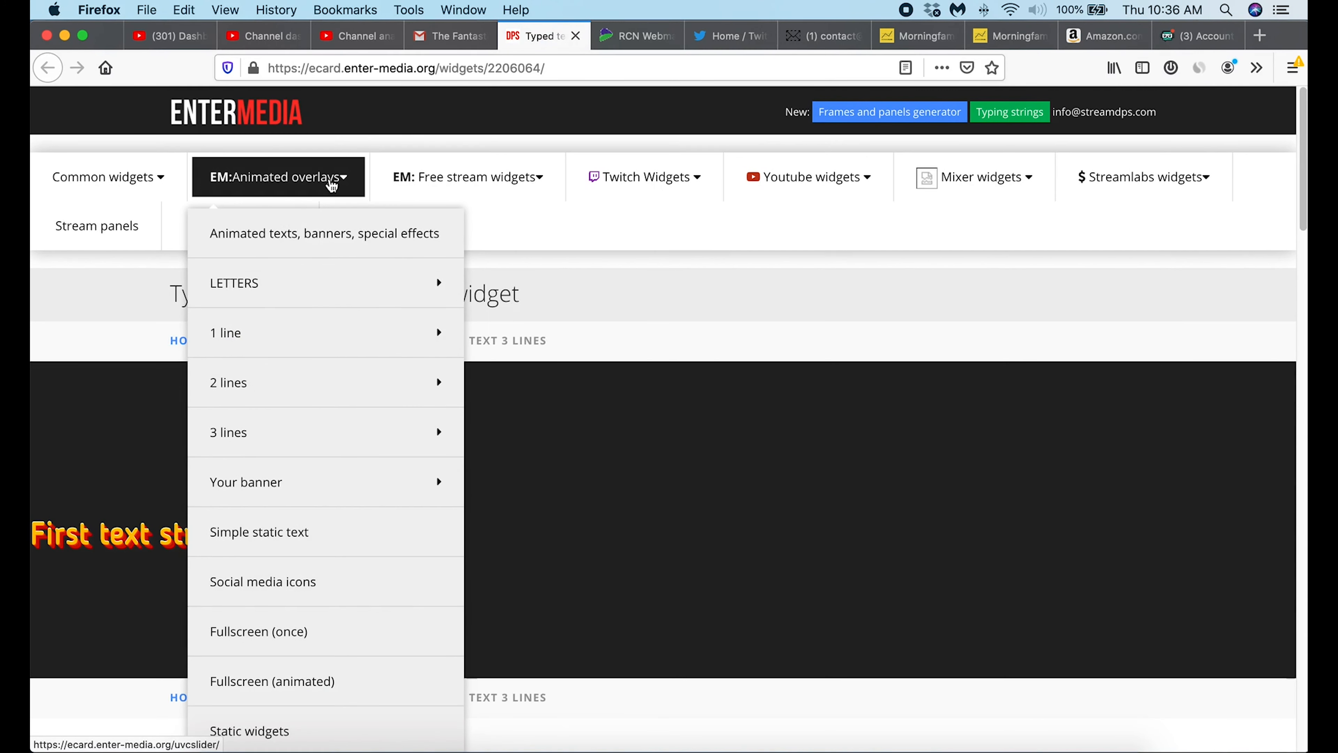
{"action": "mouse_move", "coordinate": [490, 171]}
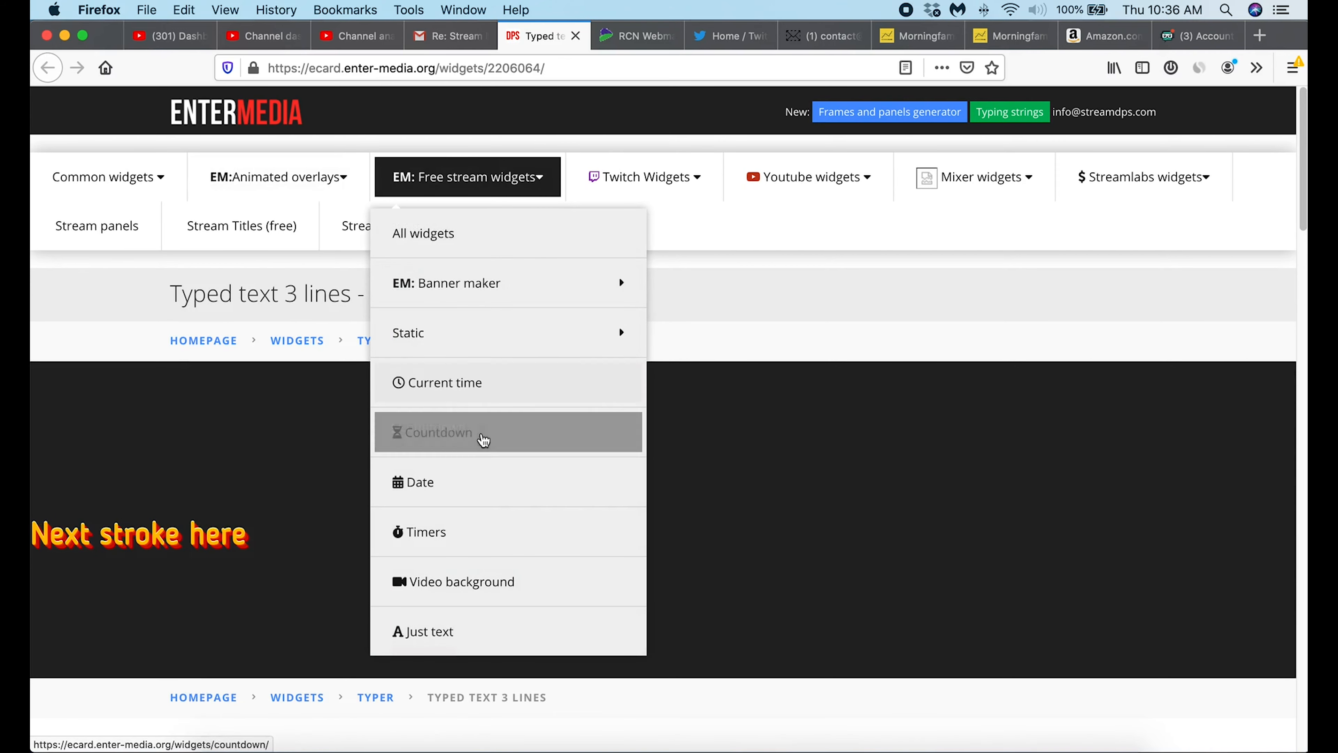
{"action": "left_click", "coordinate": [481, 435]}
{"action": "scroll", "coordinate": [290, 449], "scroll_direction": "down", "scroll_amount": 10}
{"action": "scroll", "coordinate": [290, 450], "scroll_direction": "down", "scroll_amount": 15}
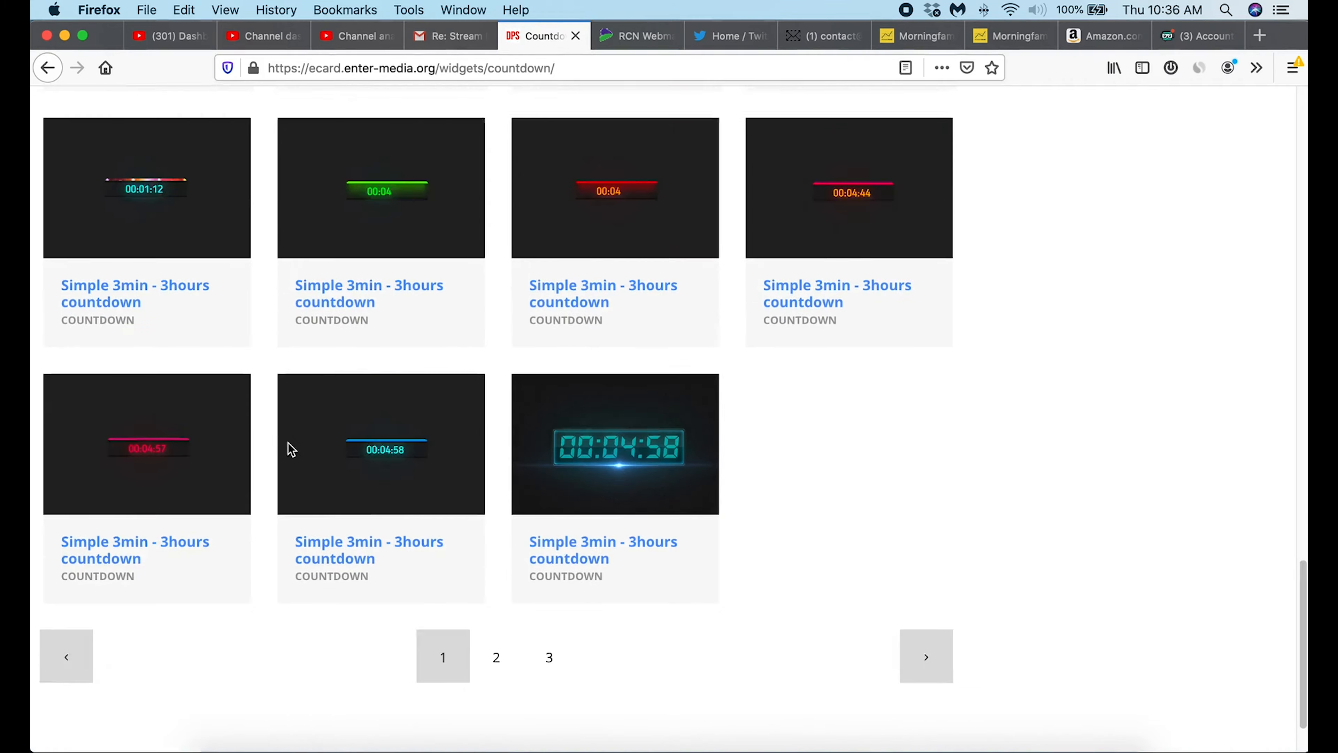
{"action": "scroll", "coordinate": [288, 444], "scroll_direction": "up", "scroll_amount": 6}
{"action": "scroll", "coordinate": [289, 443], "scroll_direction": "down", "scroll_amount": 1}
Step: Set a Simple 3min - 3hours countdown to show seconds and select its widget link
{"action": "left_click", "coordinate": [755, 367]}
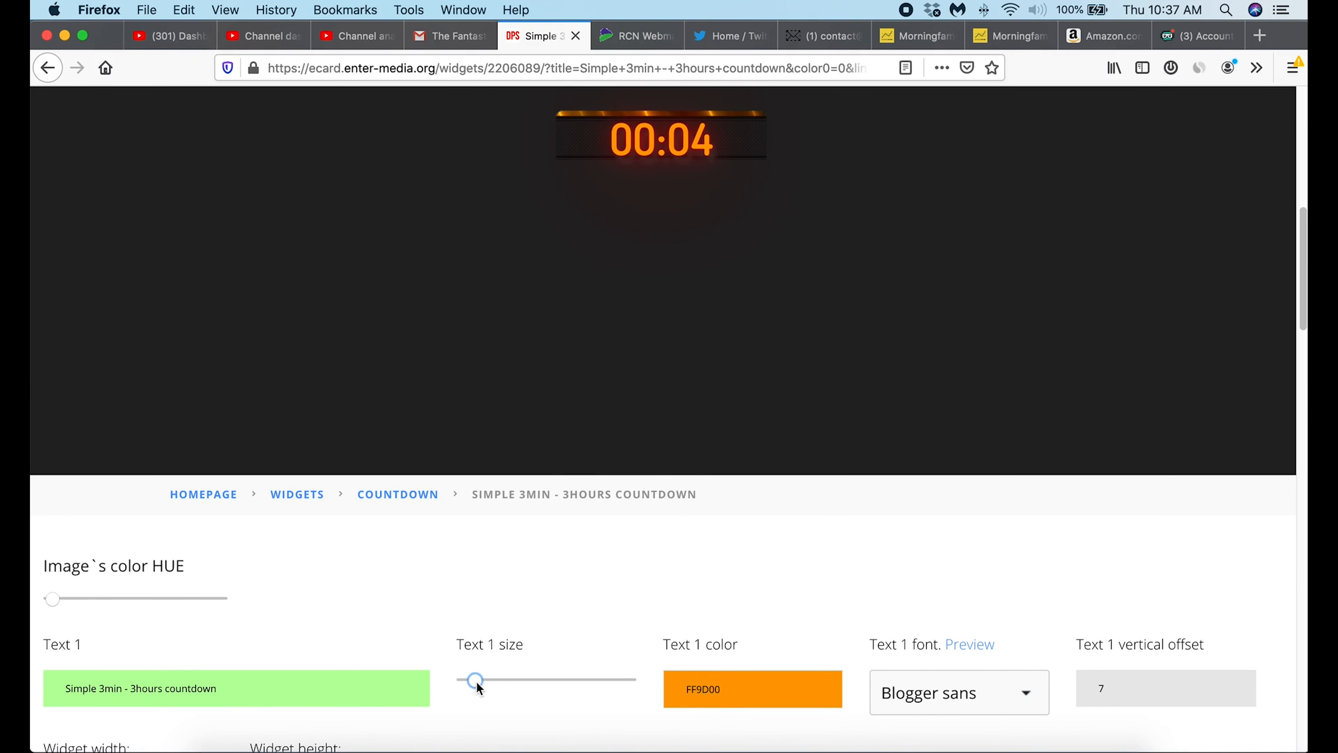
{"action": "scroll", "coordinate": [594, 624], "scroll_direction": "down", "scroll_amount": 10}
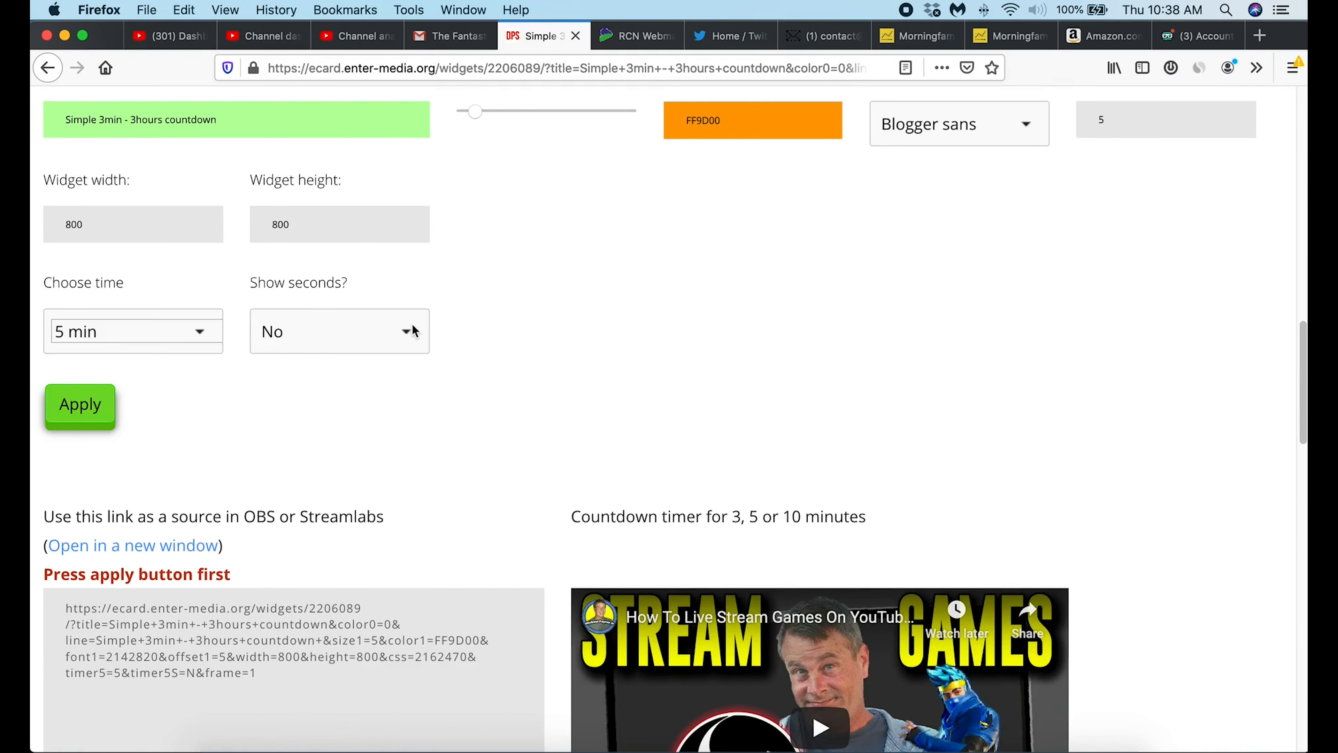
{"action": "left_click", "coordinate": [380, 332]}
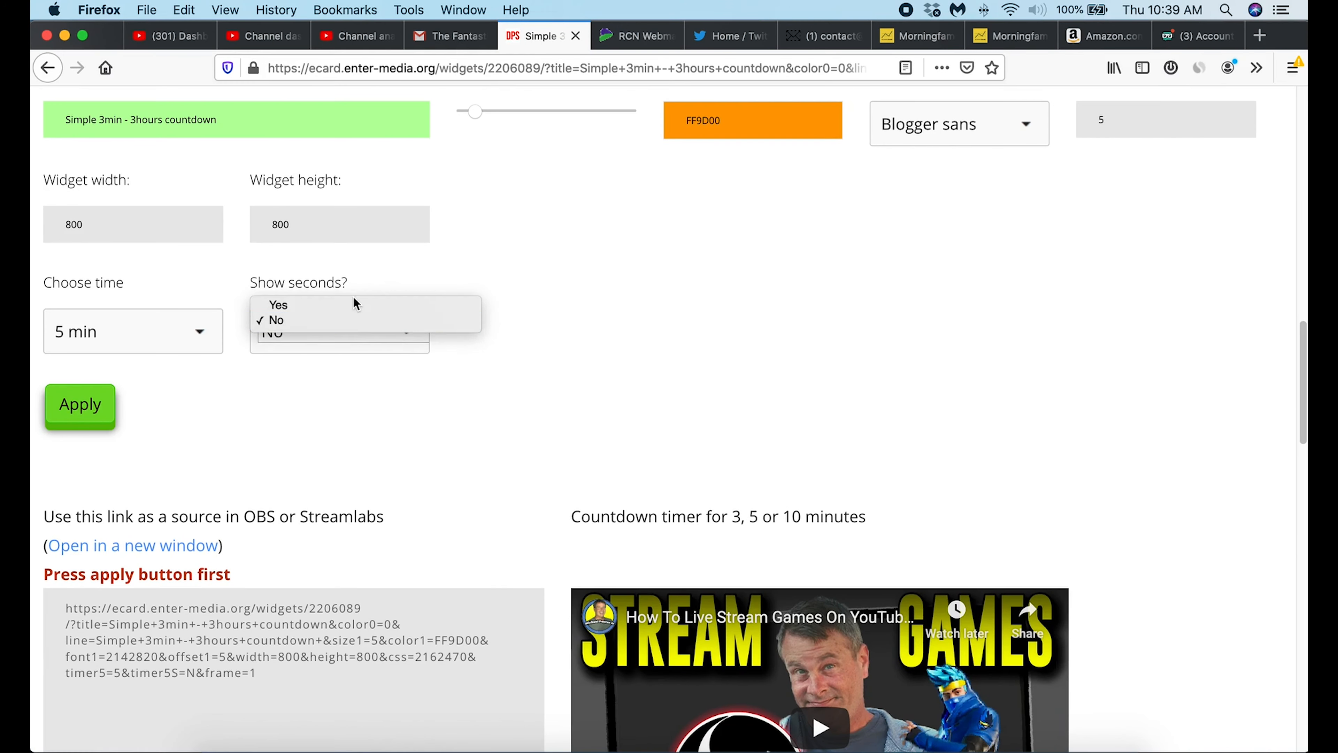
{"action": "left_click", "coordinate": [374, 306]}
{"action": "scroll", "coordinate": [295, 369], "scroll_direction": "up", "scroll_amount": 1}
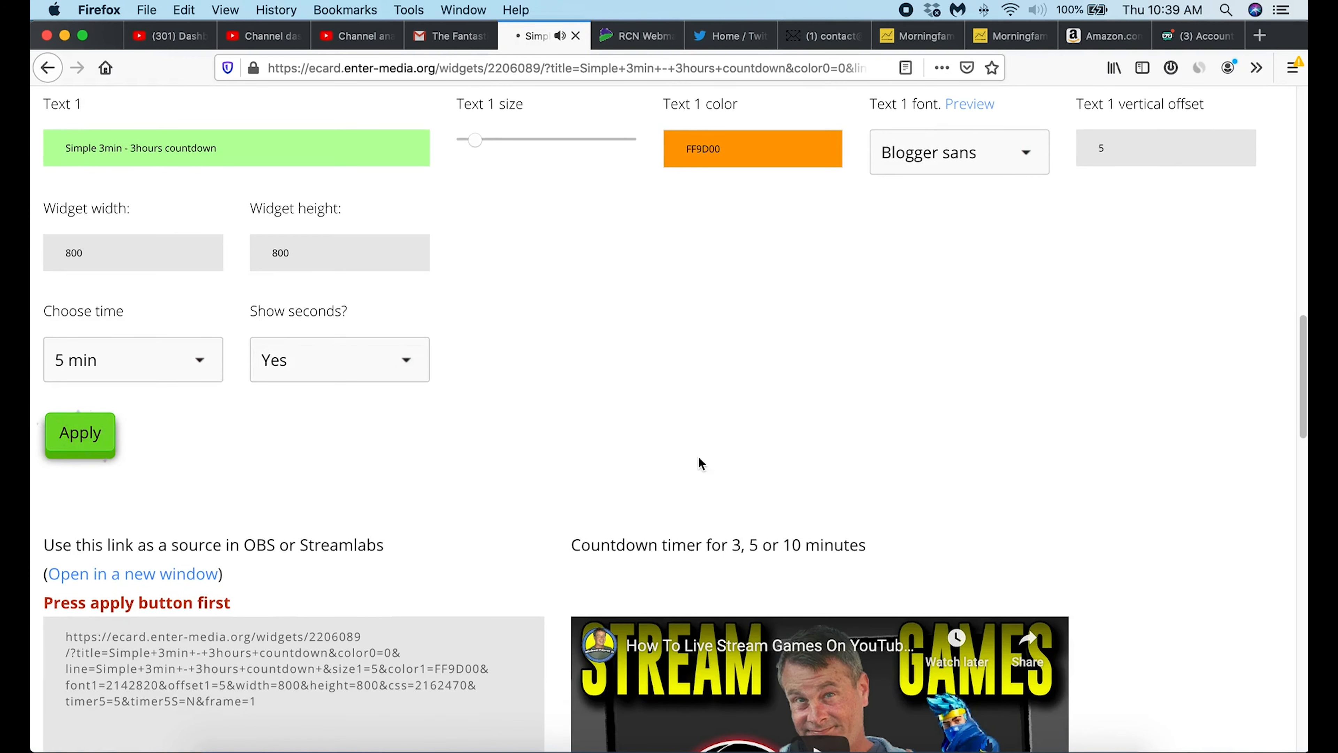
{"action": "scroll", "coordinate": [656, 469], "scroll_direction": "down", "scroll_amount": 3}
{"action": "left_click_drag", "start_coordinate": [323, 530], "coordinate": [42, 439]}
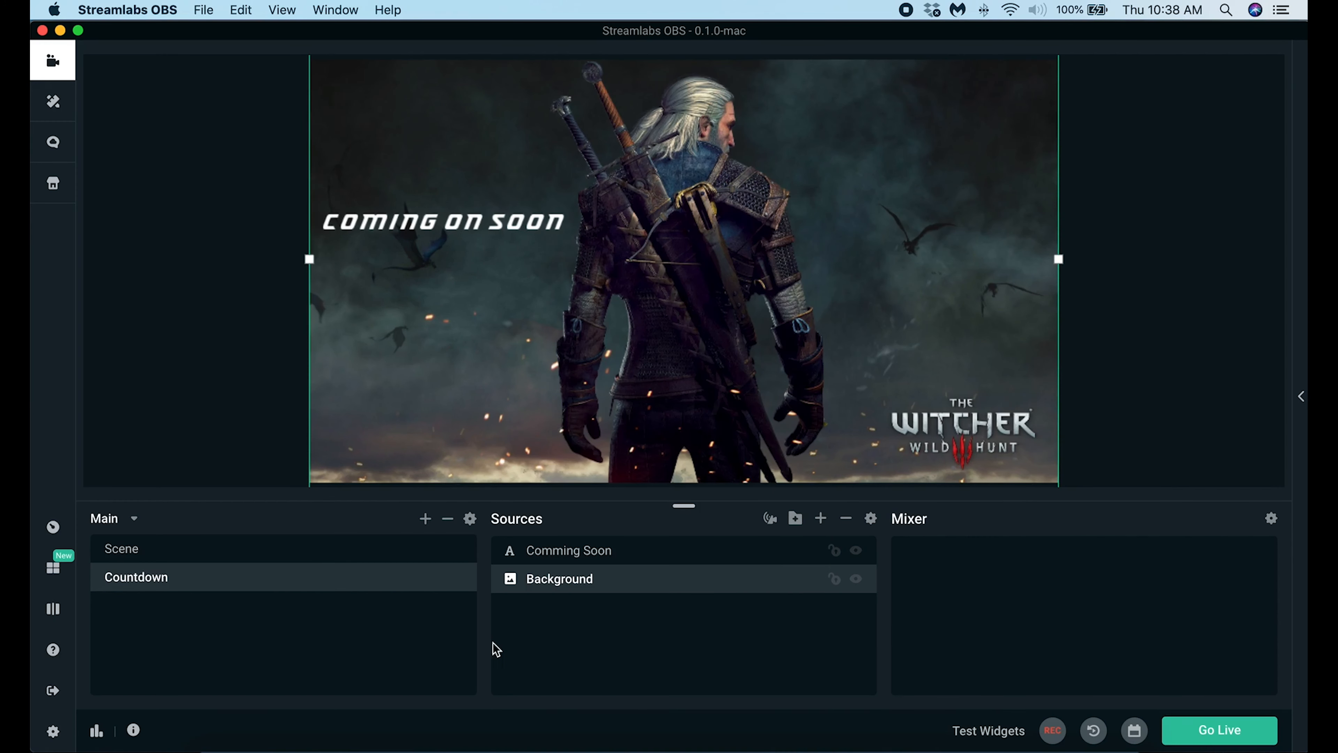
Step: Add a browser source named Countdown whose URL is the pasted countdown widget link
{"action": "left_click", "coordinate": [821, 519]}
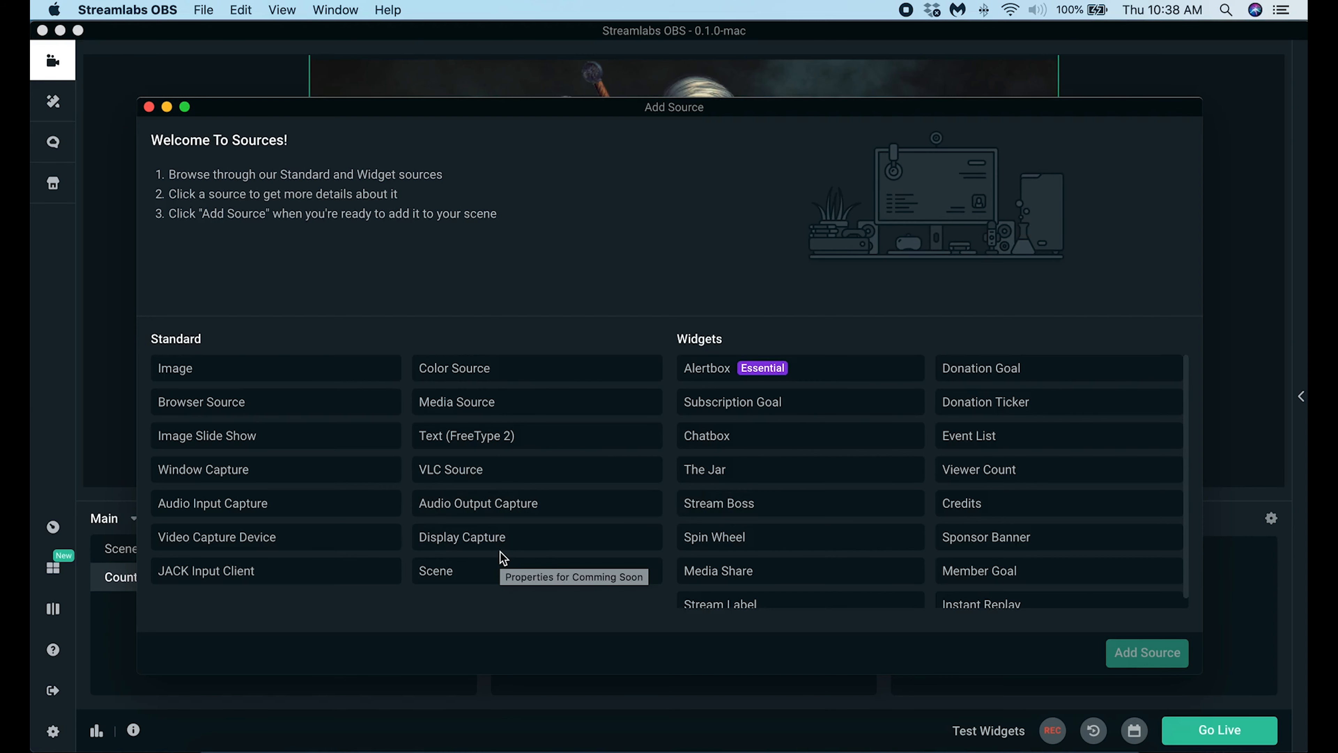
{"action": "left_click", "coordinate": [238, 402]}
{"action": "key", "text": "super+a"}
{"action": "type", "text": "Cou"}
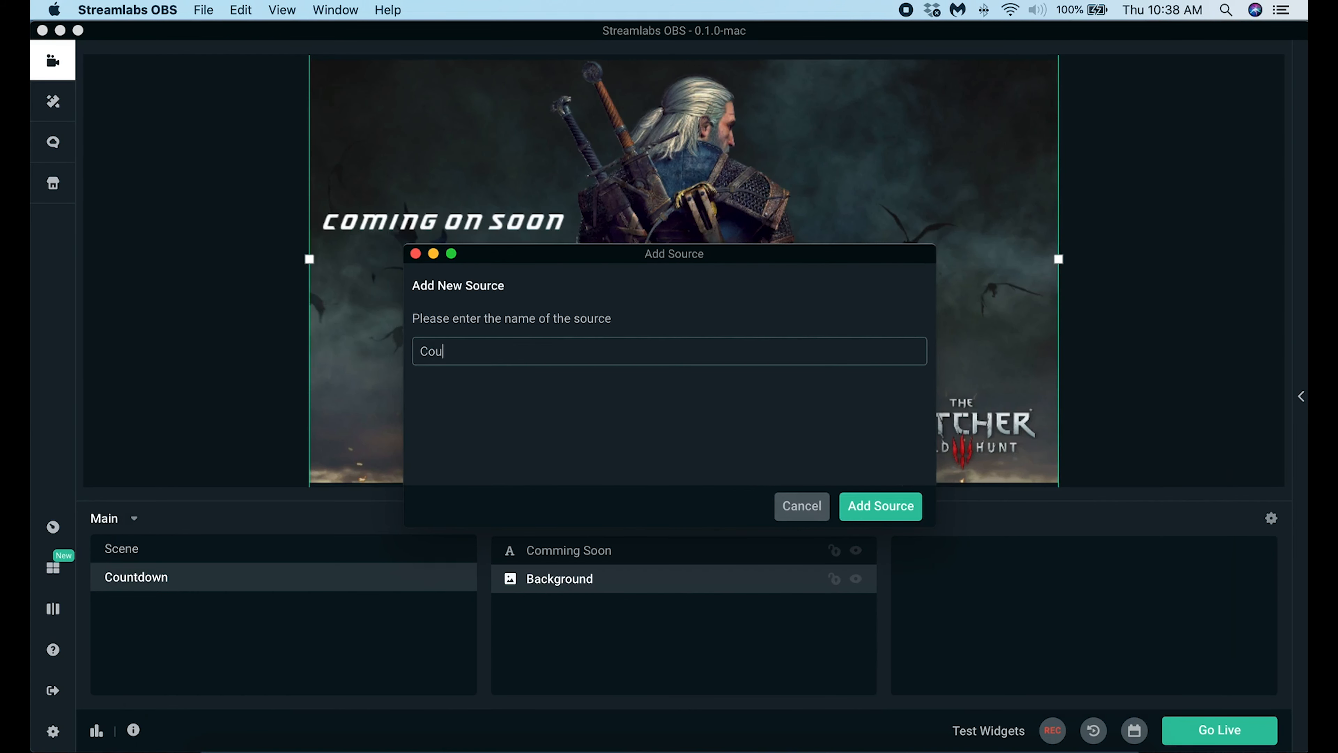
{"action": "left_click", "coordinate": [879, 504]}
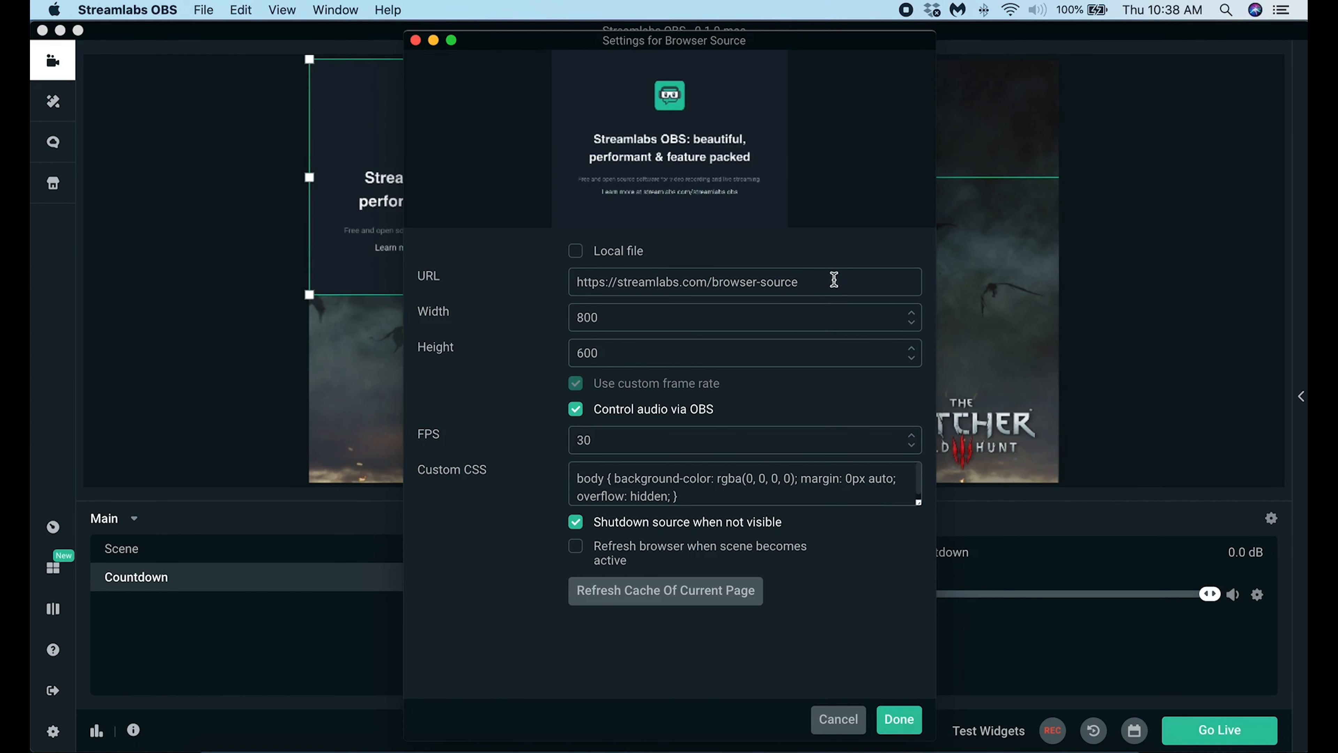
{"action": "left_click_drag", "start_coordinate": [834, 279], "coordinate": [380, 283]}
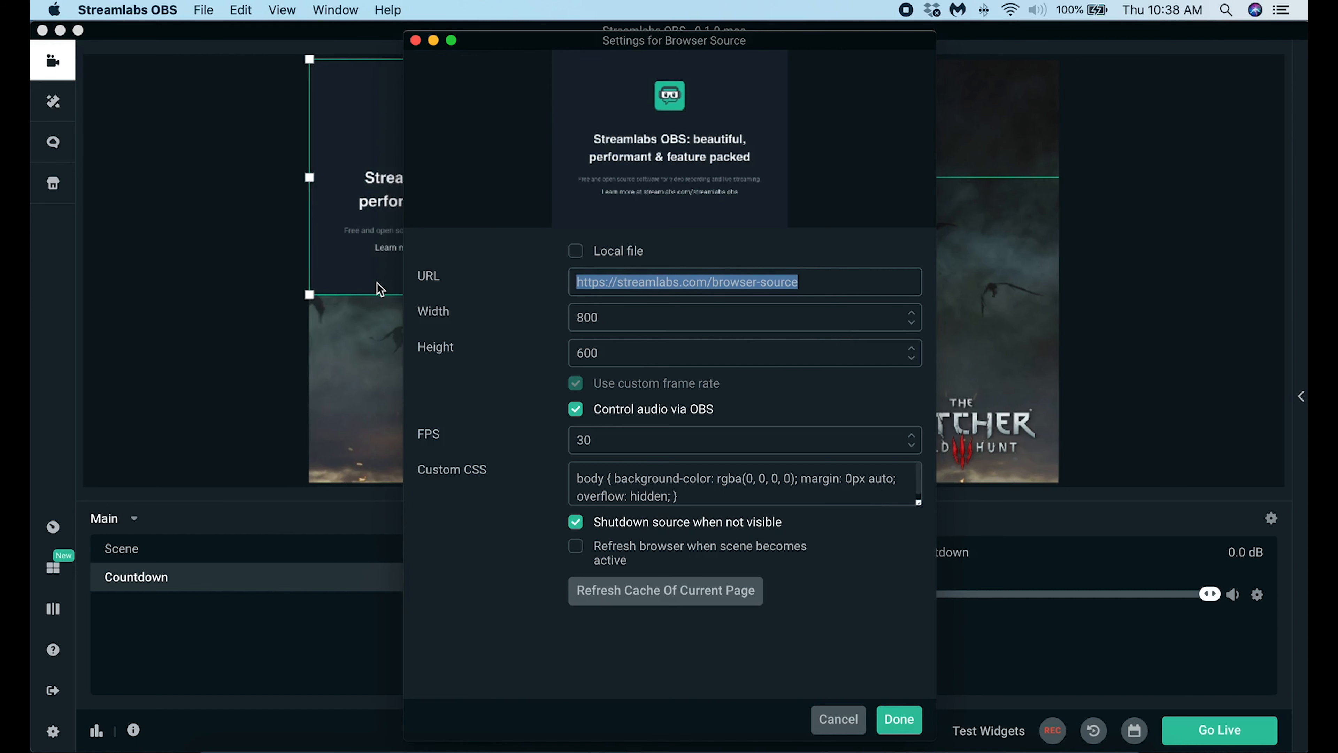
{"action": "key", "text": "super+v"}
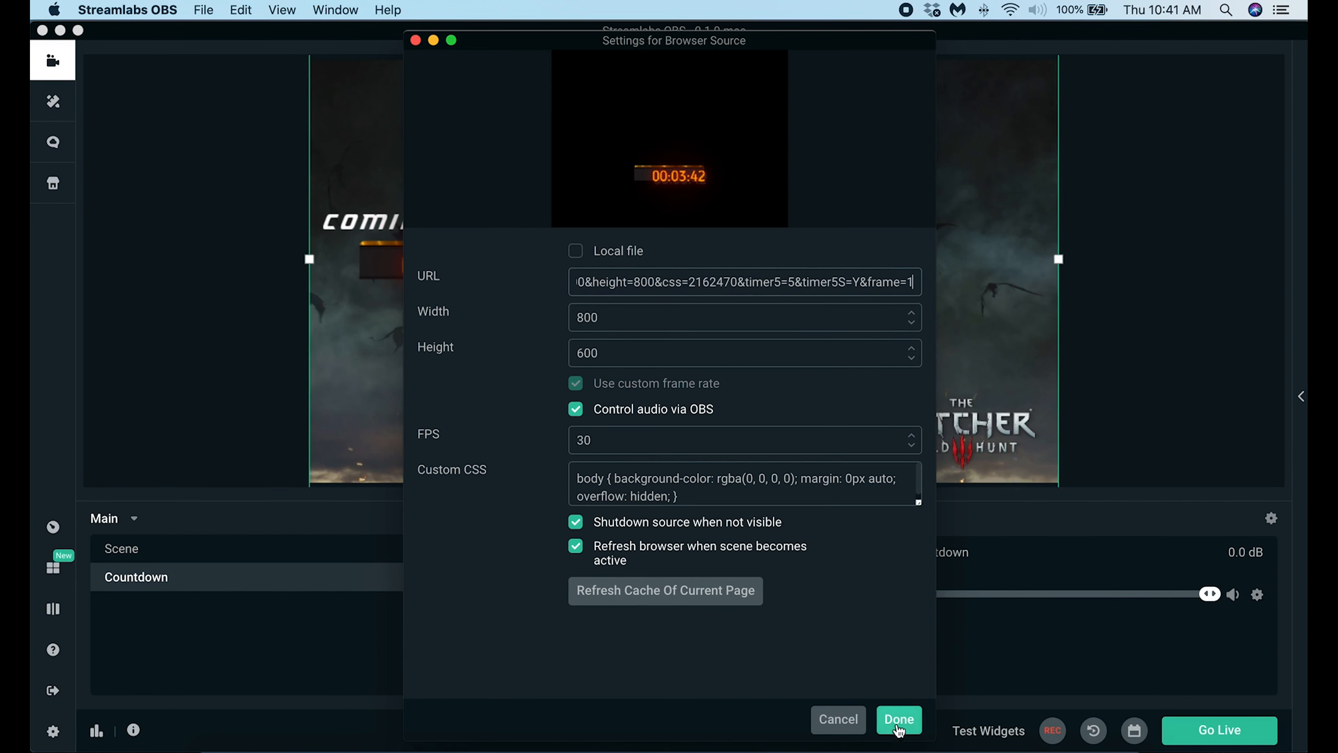
{"action": "left_click", "coordinate": [895, 720]}
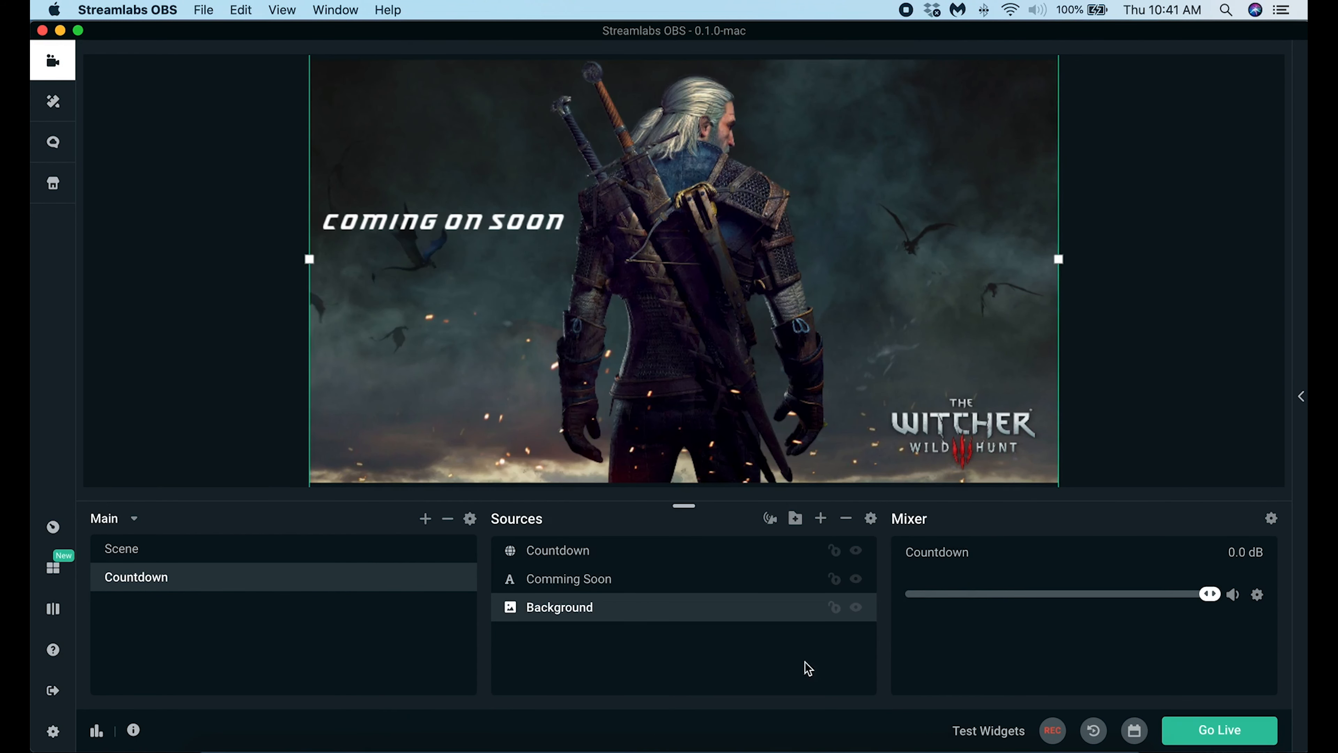
Step: Change the Comming Soon text to 'Stream Will Begin In' and give it a new font
{"action": "left_click", "coordinate": [435, 223]}
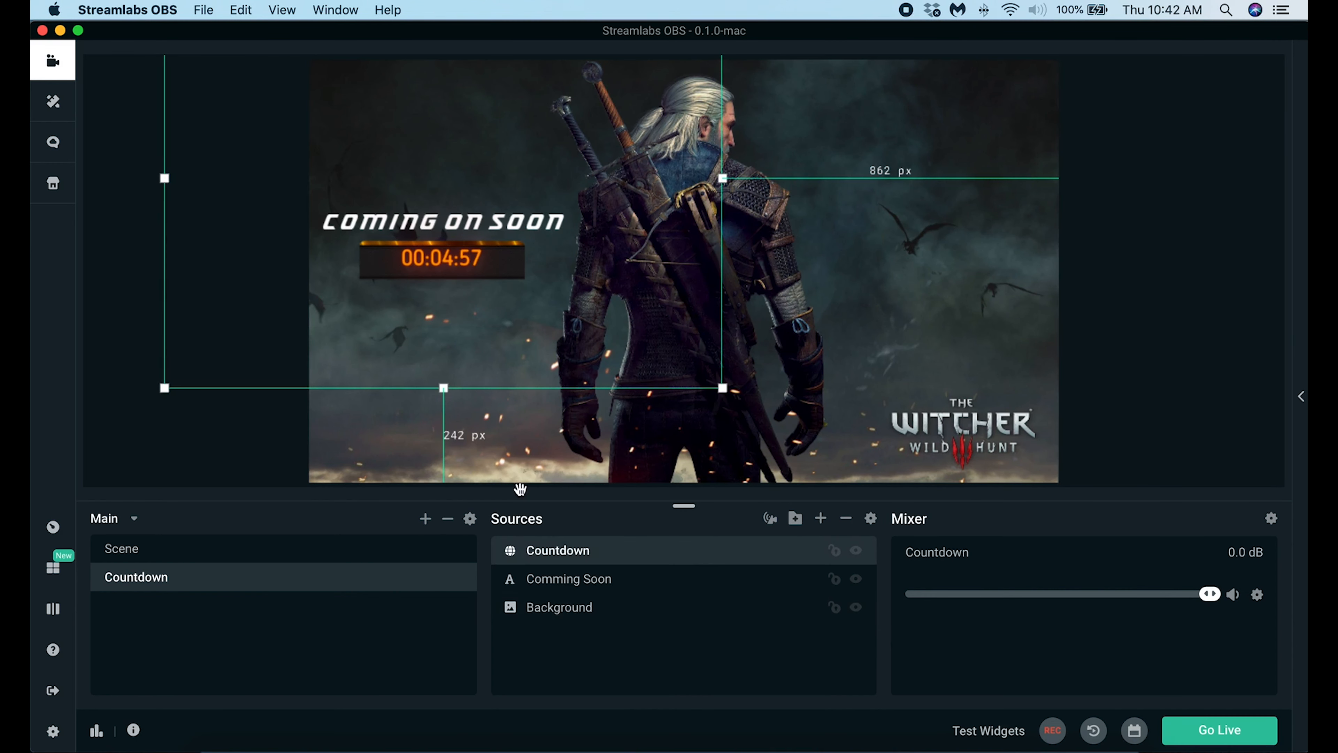
{"action": "left_click", "coordinate": [569, 582]}
{"action": "right_click", "coordinate": [570, 580]}
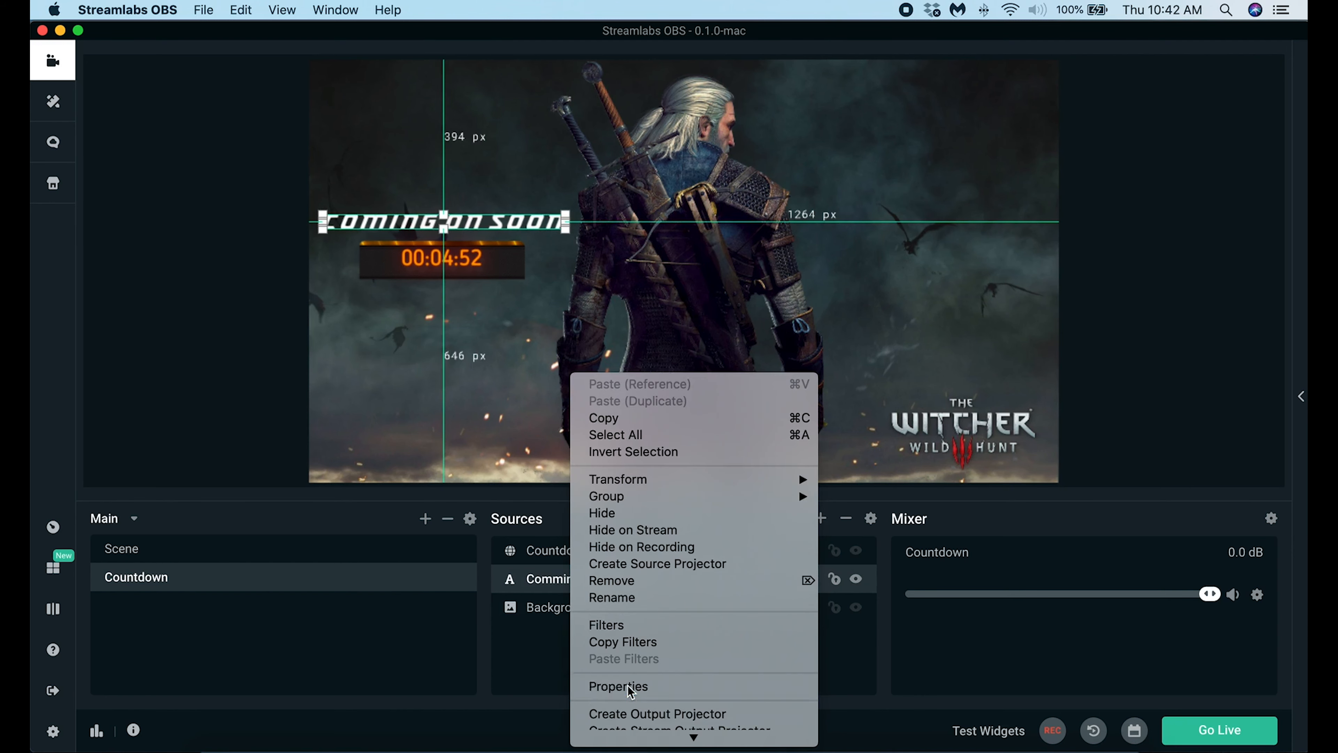
{"action": "left_click", "coordinate": [614, 687]}
{"action": "triple_click", "coordinate": [621, 438]}
{"action": "type", "text": "Stream Will Begin In"}
{"action": "left_click", "coordinate": [699, 300]}
{"action": "scroll", "coordinate": [710, 451], "scroll_direction": "down", "scroll_amount": 6}
{"action": "scroll", "coordinate": [709, 453], "scroll_direction": "down", "scroll_amount": 10}
{"action": "left_click", "coordinate": [646, 489]}
{"action": "left_click", "coordinate": [899, 720]}
Step: Enlarge the heading and the countdown timer, placing the timer under the heading
{"action": "left_click_drag", "start_coordinate": [491, 232], "coordinate": [581, 242]}
{"action": "left_click_drag", "start_coordinate": [448, 228], "coordinate": [448, 216]}
{"action": "left_click_drag", "start_coordinate": [391, 279], "coordinate": [395, 285]}
{"action": "left_click_drag", "start_coordinate": [722, 389], "coordinate": [799, 446]}
{"action": "left_click_drag", "start_coordinate": [557, 306], "coordinate": [526, 270]}
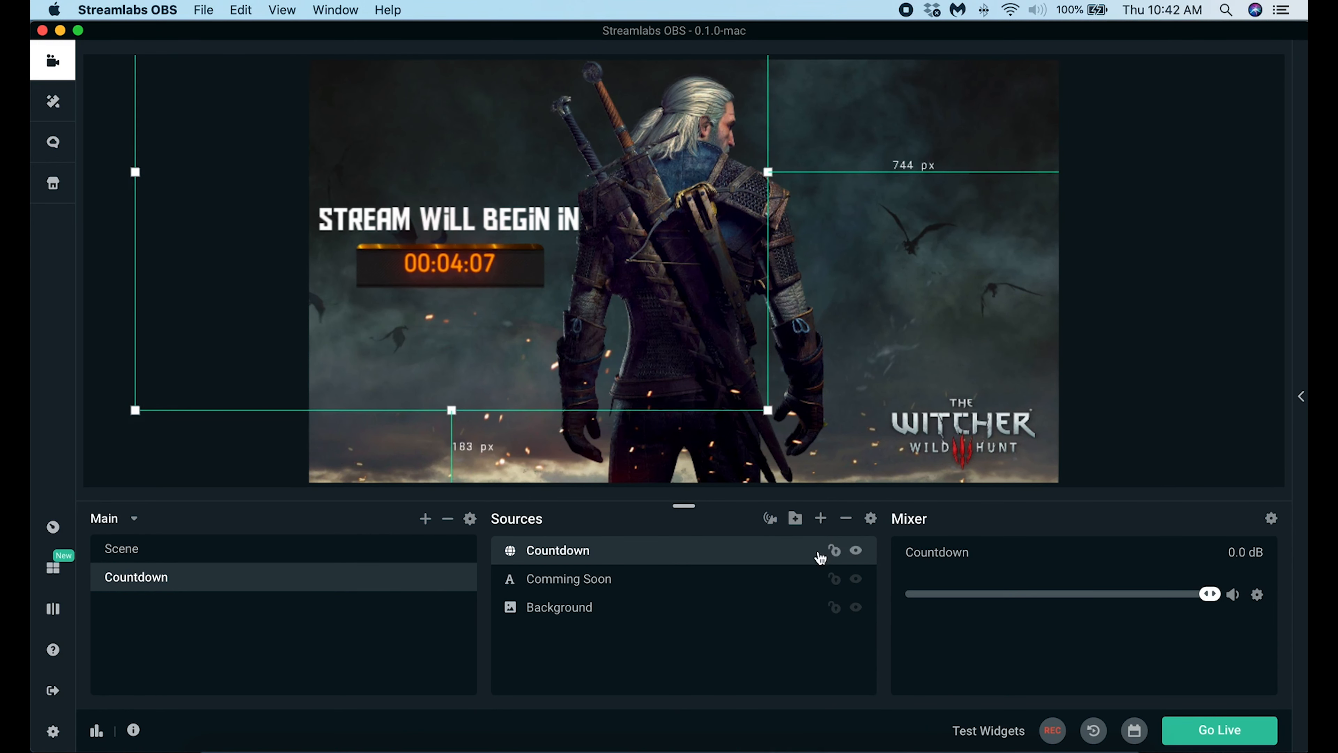
{"action": "left_click", "coordinate": [820, 518]}
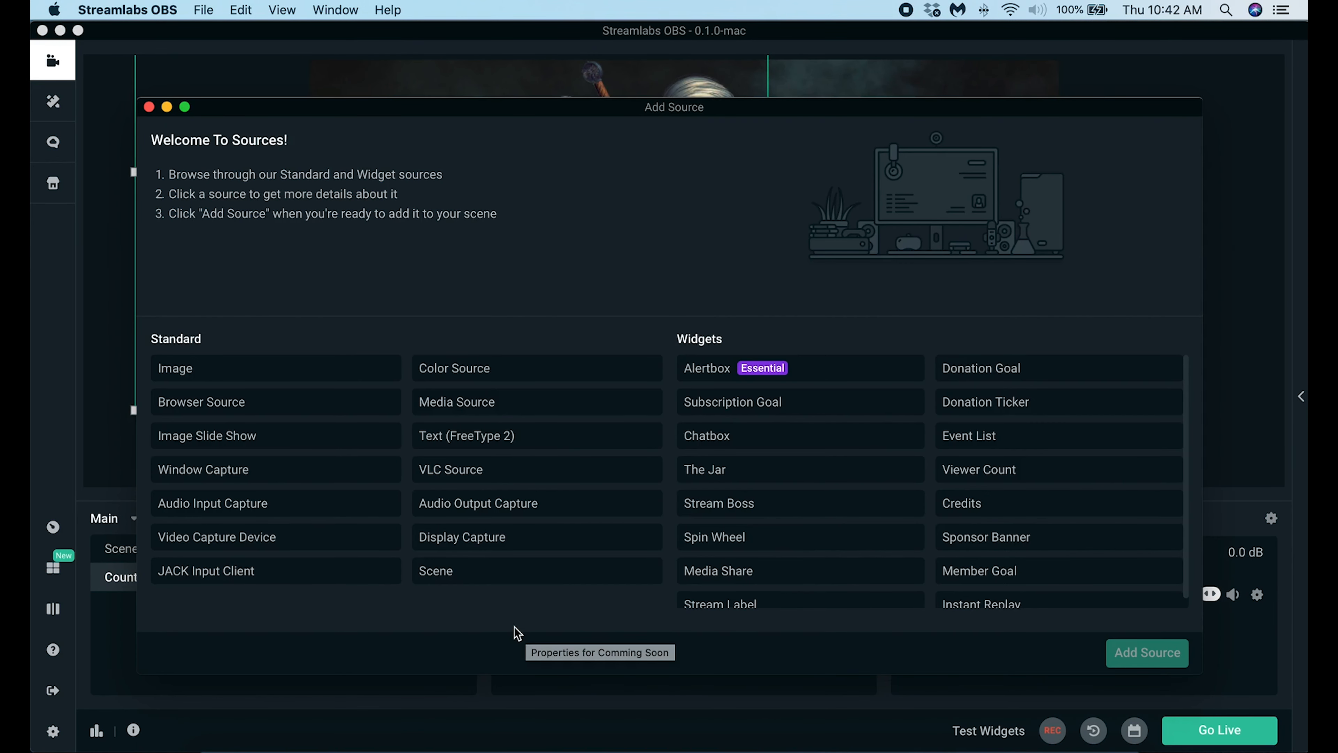
Step: Add a colour source named Box with a width of 700 and pure red FF0000 fill
{"action": "left_click", "coordinate": [442, 368]}
{"action": "left_click", "coordinate": [1133, 654]}
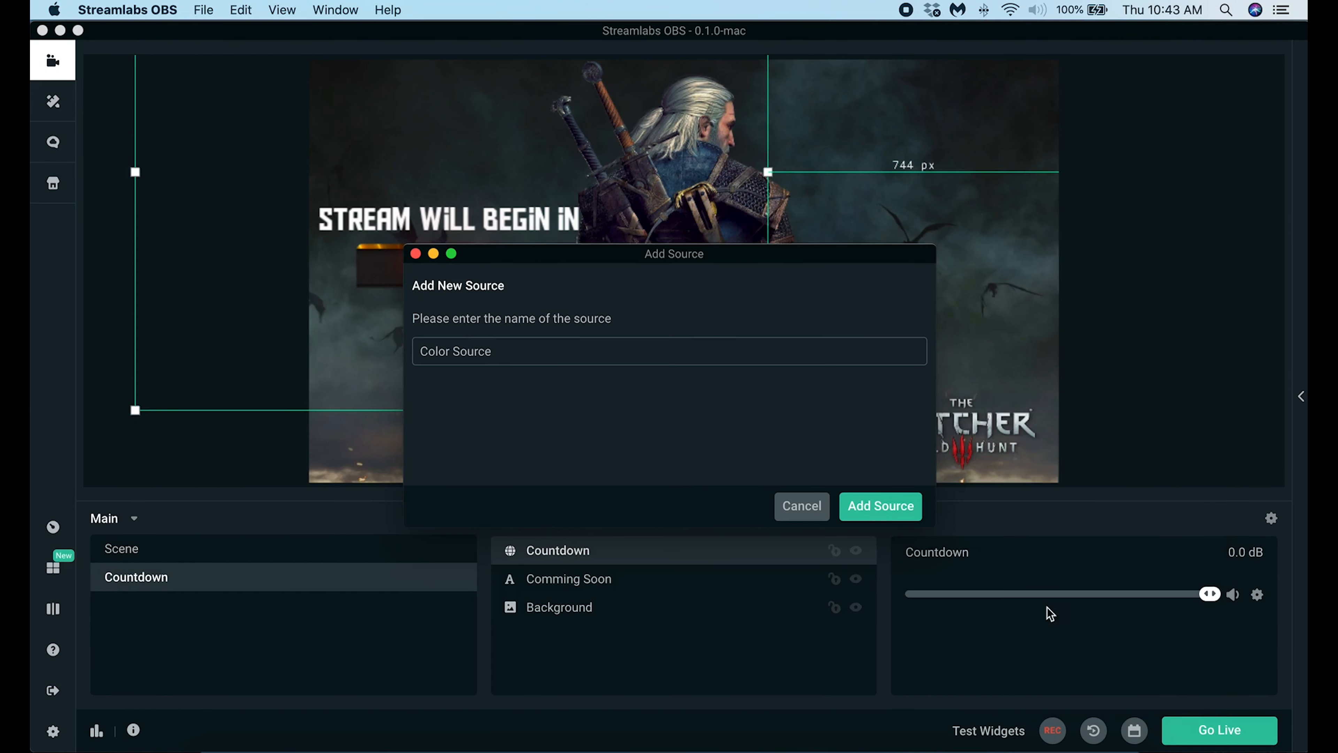
{"action": "left_click_drag", "start_coordinate": [496, 355], "coordinate": [330, 341]}
{"action": "type", "text": "Box"}
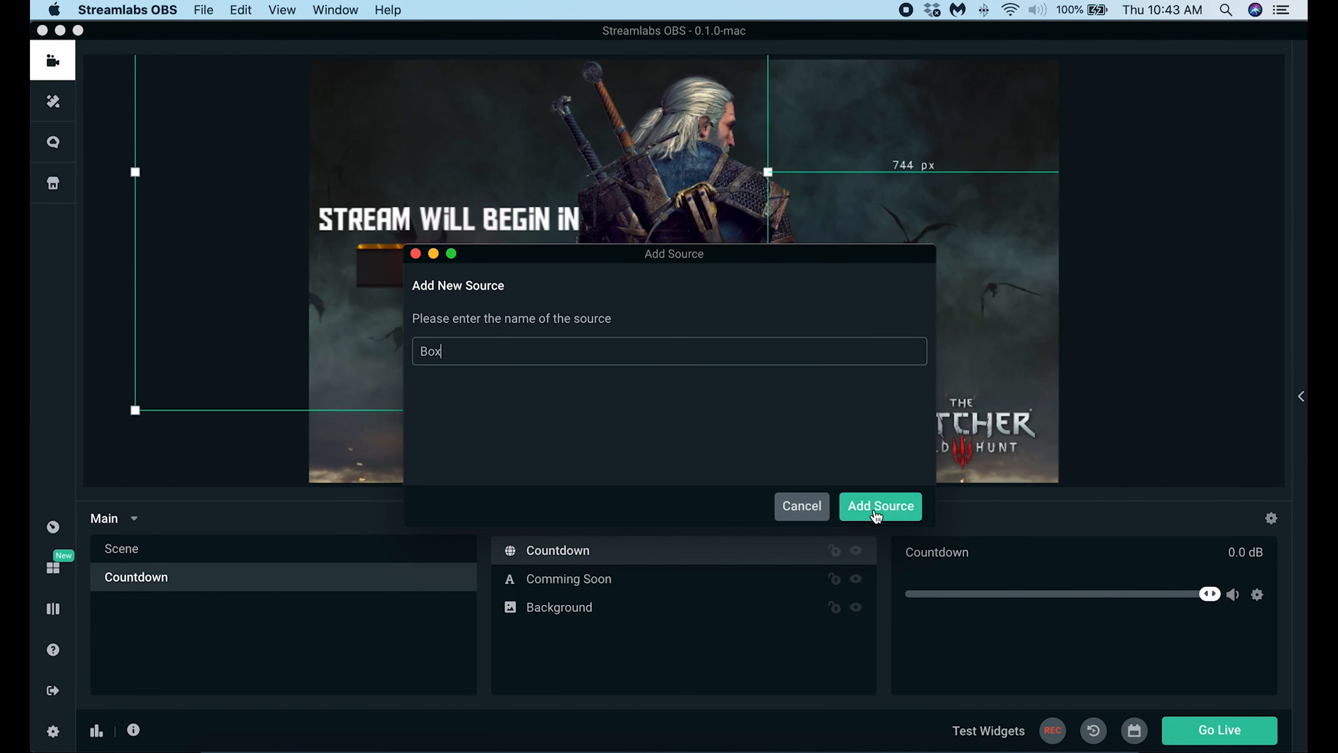
{"action": "key", "text": "Return"}
{"action": "left_click_drag", "start_coordinate": [617, 302], "coordinate": [503, 300]}
{"action": "type", "text": "800"}
{"action": "left_click", "coordinate": [907, 257]}
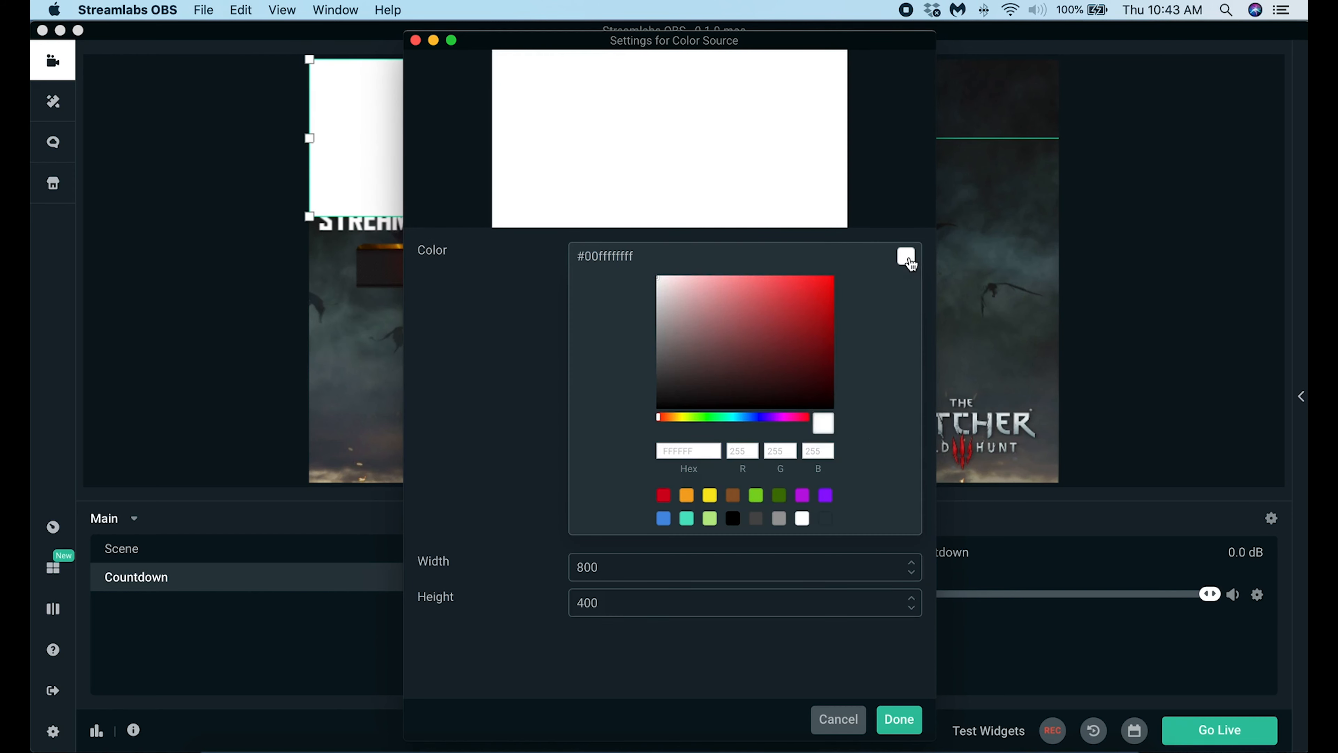
{"action": "left_click_drag", "start_coordinate": [813, 303], "coordinate": [836, 274]}
{"action": "key", "text": "BackSpace"}
{"action": "key", "text": "BackSpace"}
{"action": "key", "text": "BackSpace"}
{"action": "type", "text": "700"}
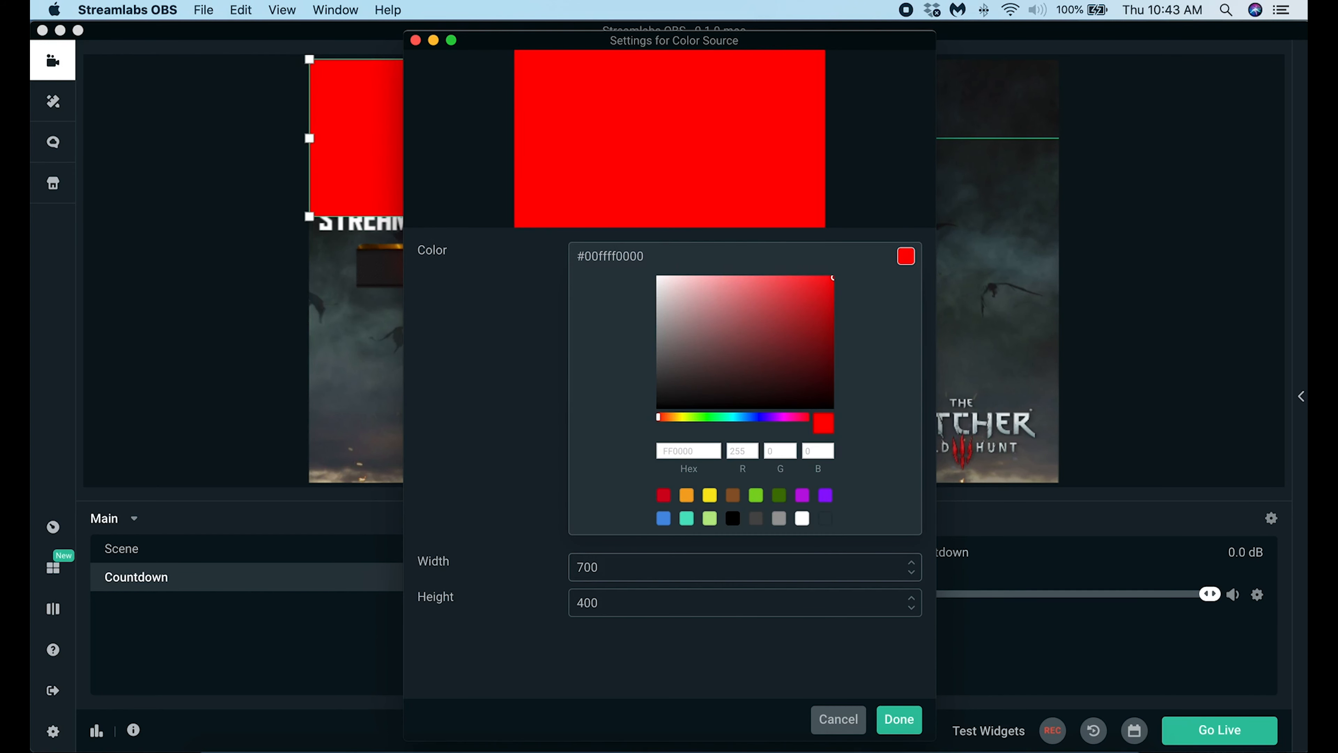
{"action": "left_click", "coordinate": [899, 719]}
Step: Move the red box to the right side of the scene and nudge it into place
{"action": "left_click_drag", "start_coordinate": [467, 152], "coordinate": [901, 231]}
{"action": "key", "text": "Left"}
{"action": "key", "text": "Left"}
{"action": "key", "text": "Left"}
{"action": "key", "text": "Left"}
{"action": "key", "text": "Left"}
{"action": "key", "text": "Left"}
{"action": "key", "text": "Left"}
{"action": "key", "text": "Left"}
{"action": "key", "text": "Left"}
{"action": "key", "text": "Left"}
{"action": "key", "text": "Left"}
{"action": "key", "text": "Left"}
{"action": "key", "text": "Left"}
{"action": "key", "text": "Left"}
{"action": "key", "text": "Left"}
{"action": "key", "text": "Left"}
{"action": "key", "text": "Left"}
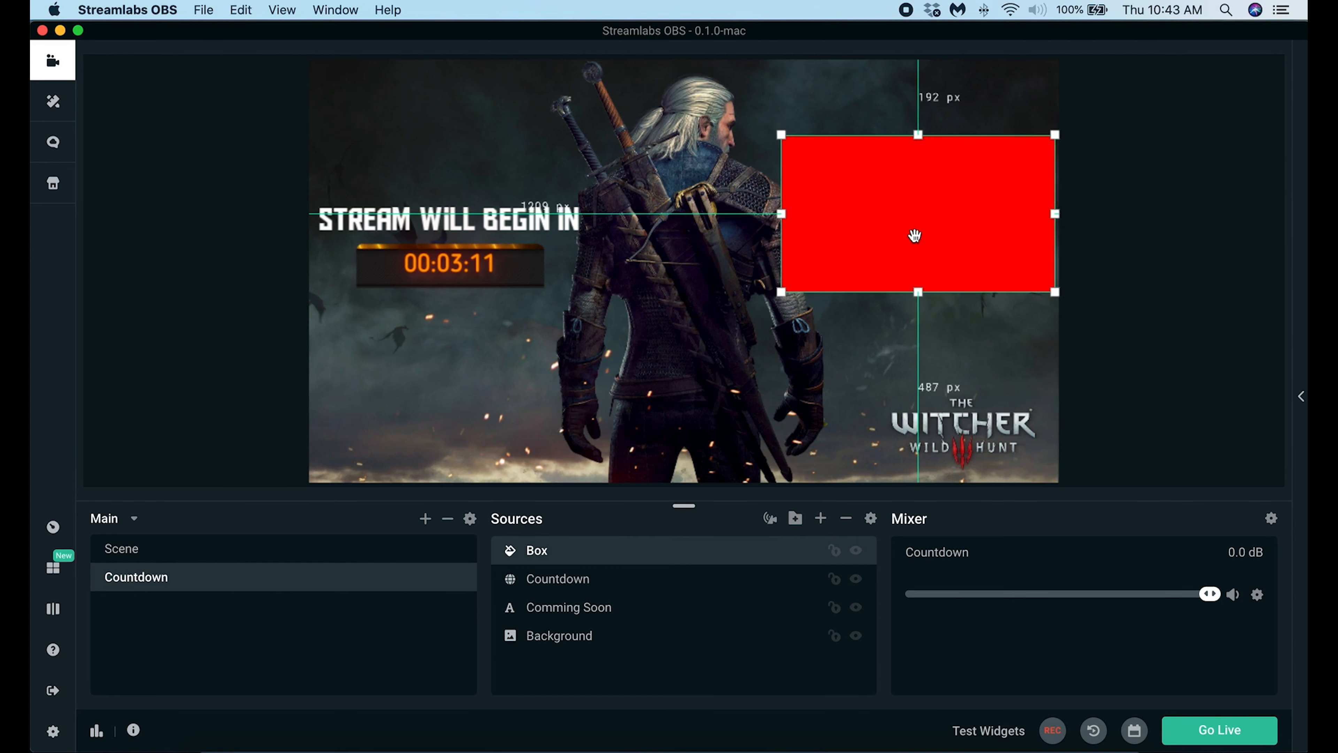
{"action": "key", "text": "Down"}
{"action": "key", "text": "Down"}
{"action": "key", "text": "Down"}
{"action": "key", "text": "Down"}
{"action": "key", "text": "Down"}
{"action": "key", "text": "Down"}
{"action": "key", "text": "Down"}
{"action": "key", "text": "Down"}
{"action": "key", "text": "Down"}
{"action": "key", "text": "Down"}
{"action": "key", "text": "Down"}
{"action": "key", "text": "Down"}
{"action": "key", "text": "Down"}
{"action": "key", "text": "Down"}
{"action": "key", "text": "Down"}
{"action": "key", "text": "Down"}
{"action": "key", "text": "Down"}
{"action": "key", "text": "Down"}
{"action": "key", "text": "Down"}
{"action": "key", "text": "Down"}
{"action": "key", "text": "Down"}
{"action": "key", "text": "Down"}
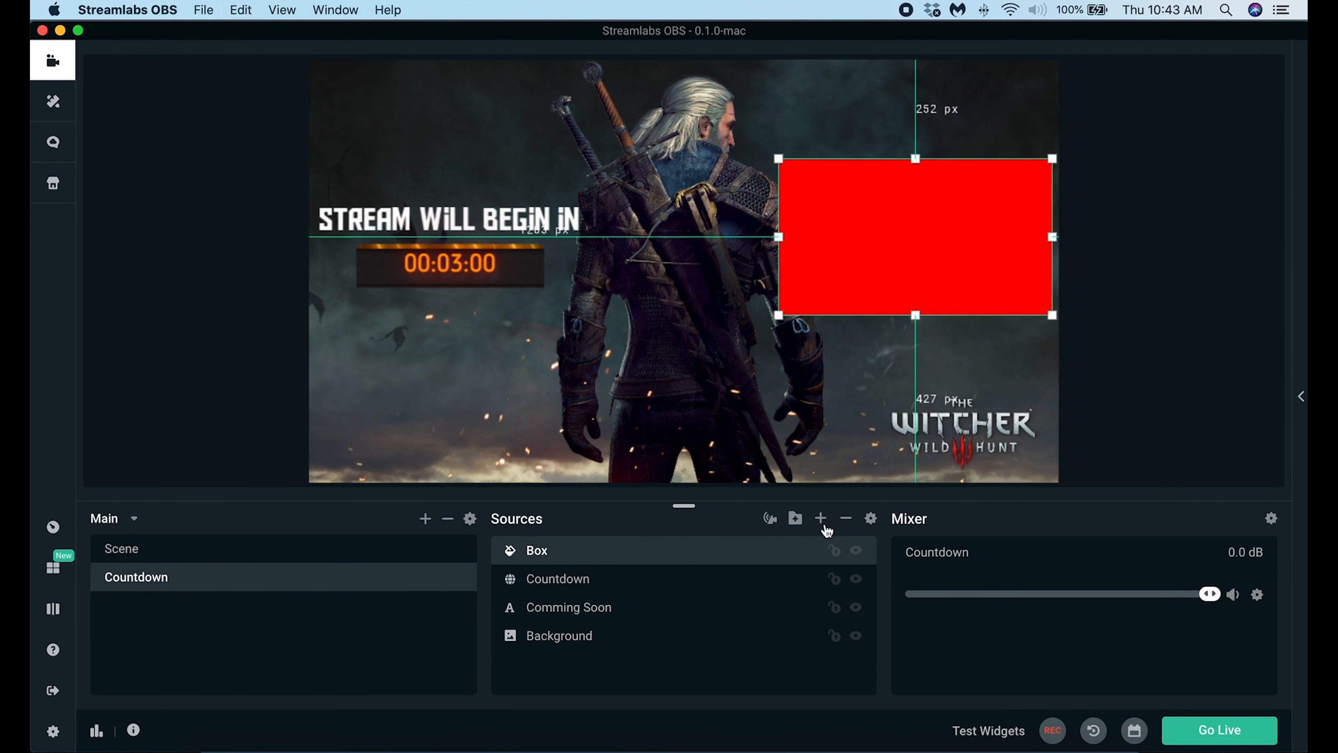
Step: Create a new media source named Game Footage
{"action": "left_click", "coordinate": [821, 518]}
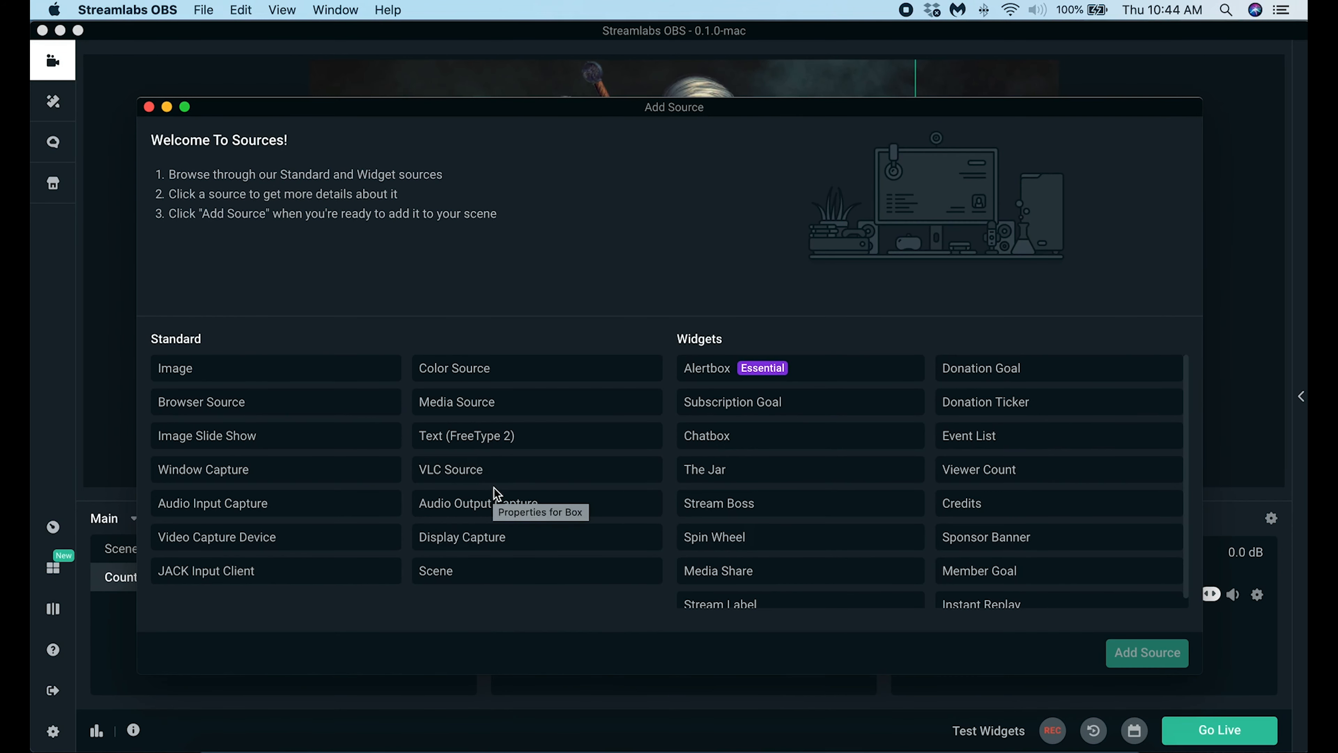
{"action": "left_click", "coordinate": [478, 406]}
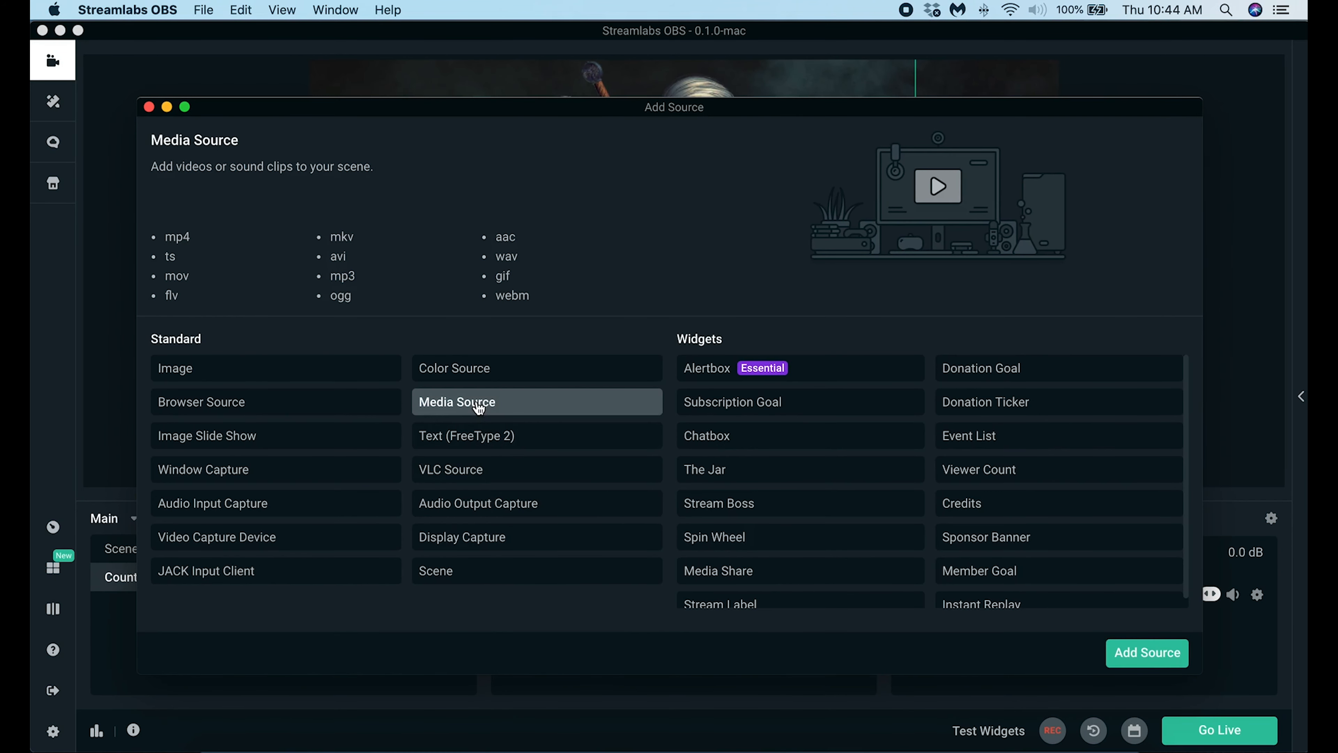
{"action": "left_click", "coordinate": [1139, 660]}
{"action": "left_click", "coordinate": [587, 507]}
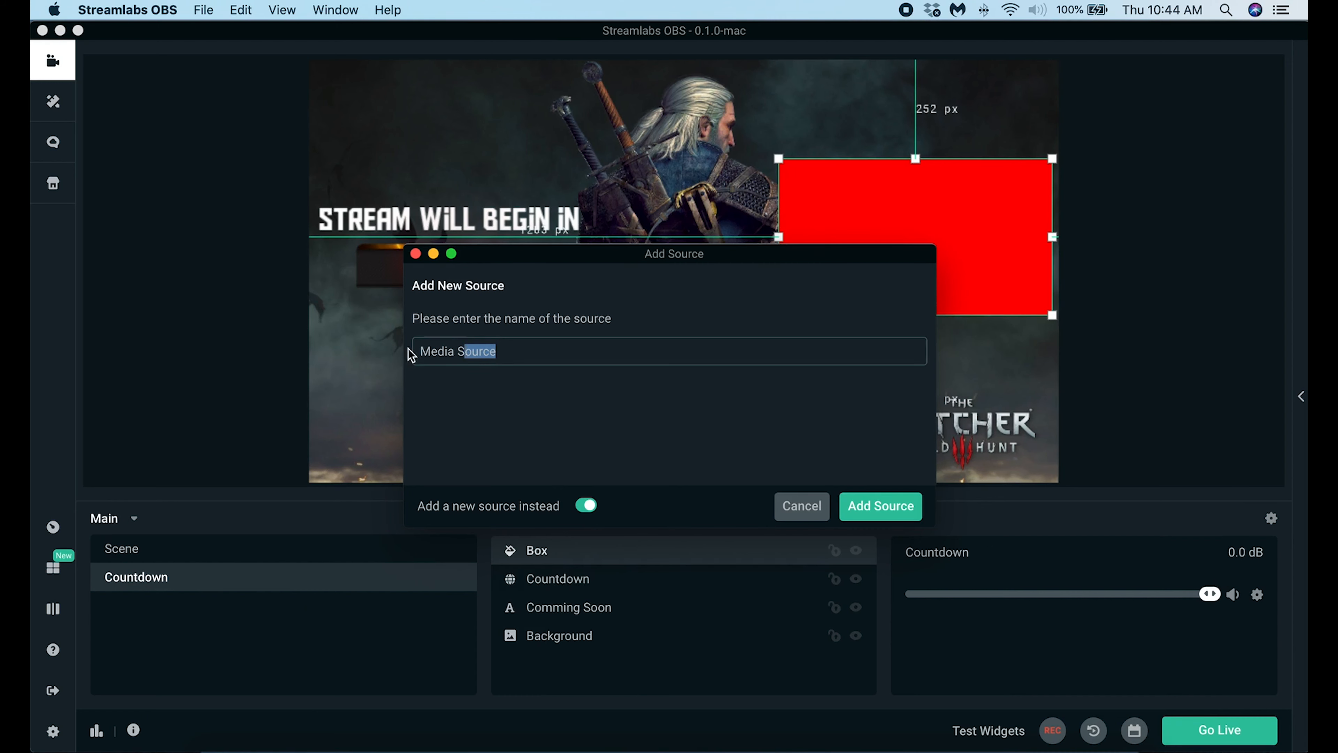
{"action": "triple_click", "coordinate": [489, 351]}
{"action": "type", "text": "Gamwe"}
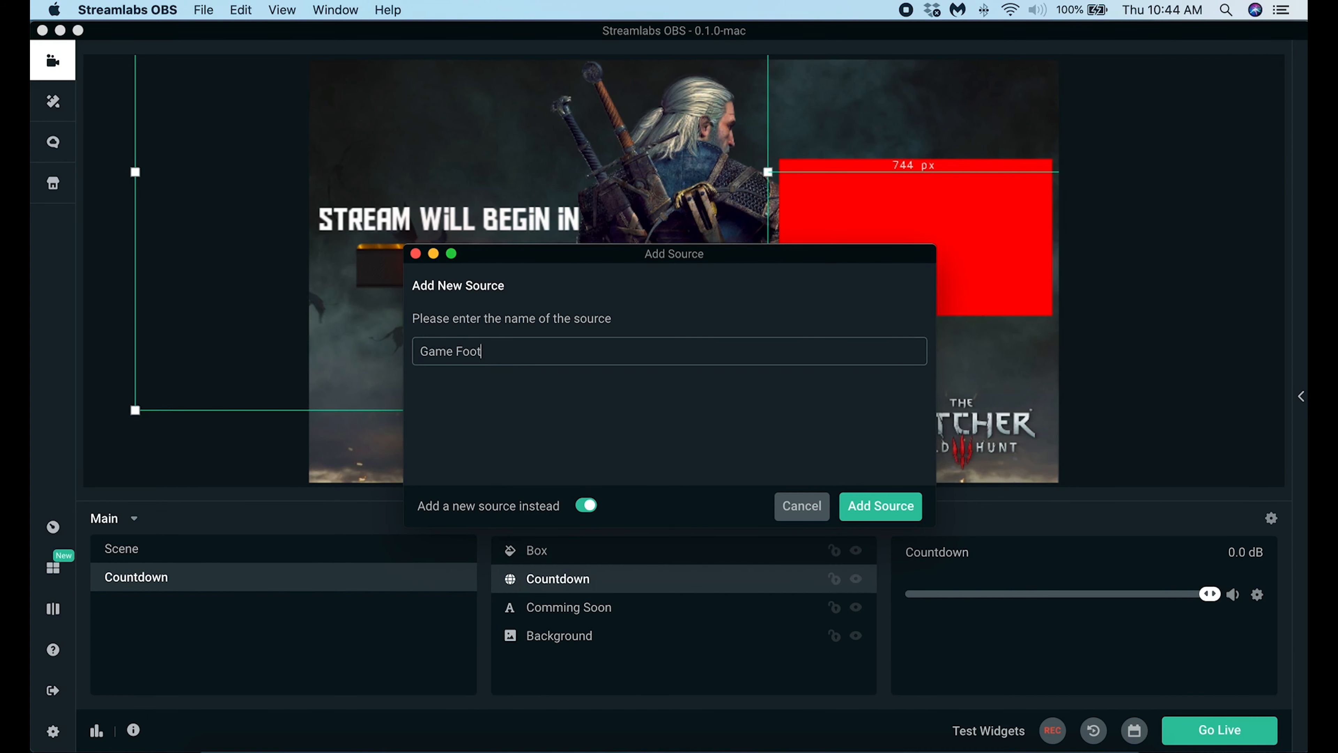
{"action": "left_click", "coordinate": [880, 506]}
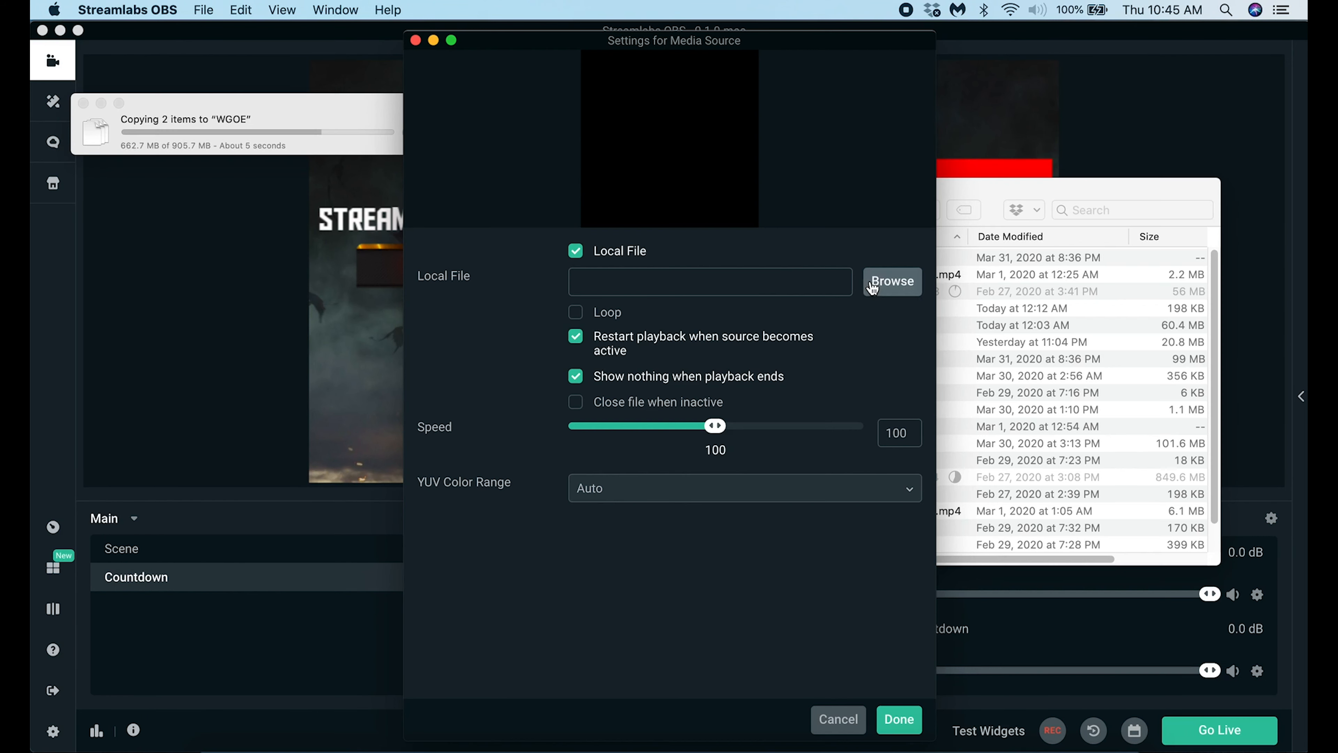
Step: Set Game Footage to loop the Witcher 3 gameplay video file
{"action": "left_click", "coordinate": [576, 312]}
{"action": "left_click", "coordinate": [890, 281]}
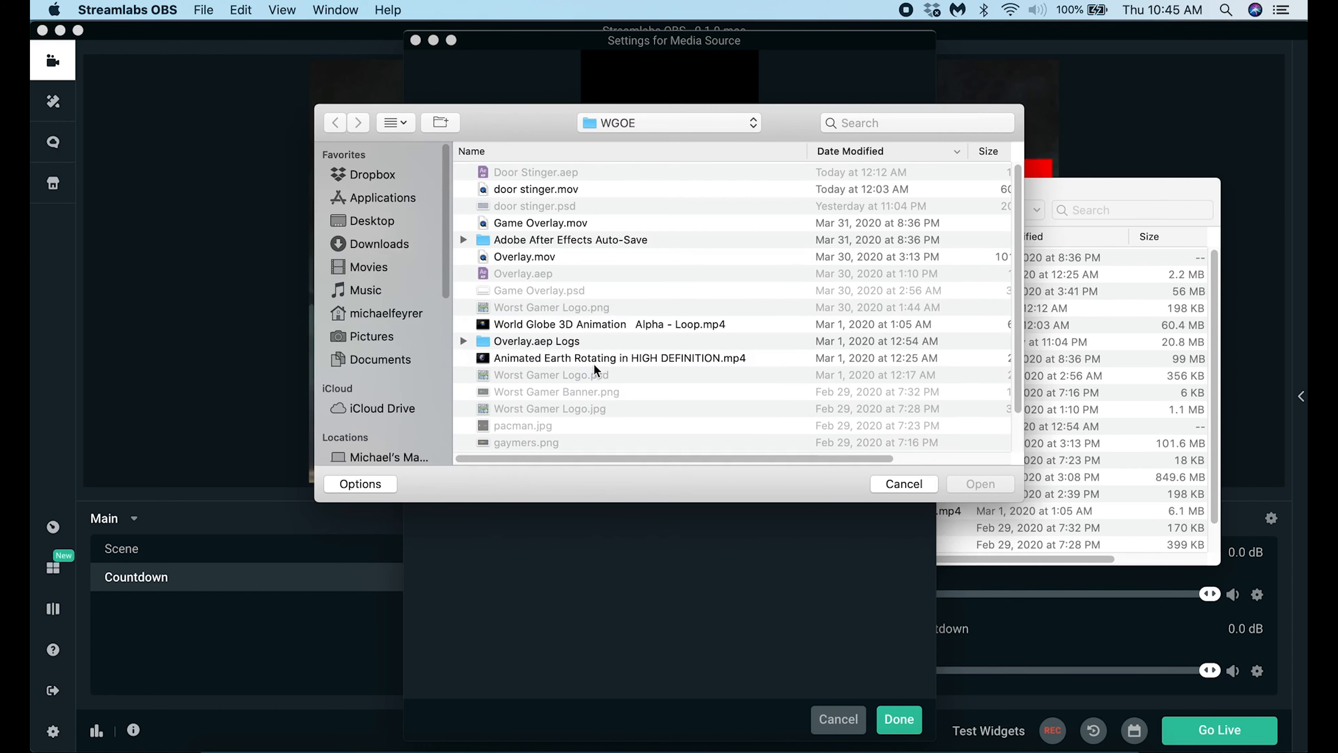
{"action": "scroll", "coordinate": [591, 367], "scroll_direction": "down", "scroll_amount": 3}
{"action": "scroll", "coordinate": [590, 363], "scroll_direction": "down", "scroll_amount": 1}
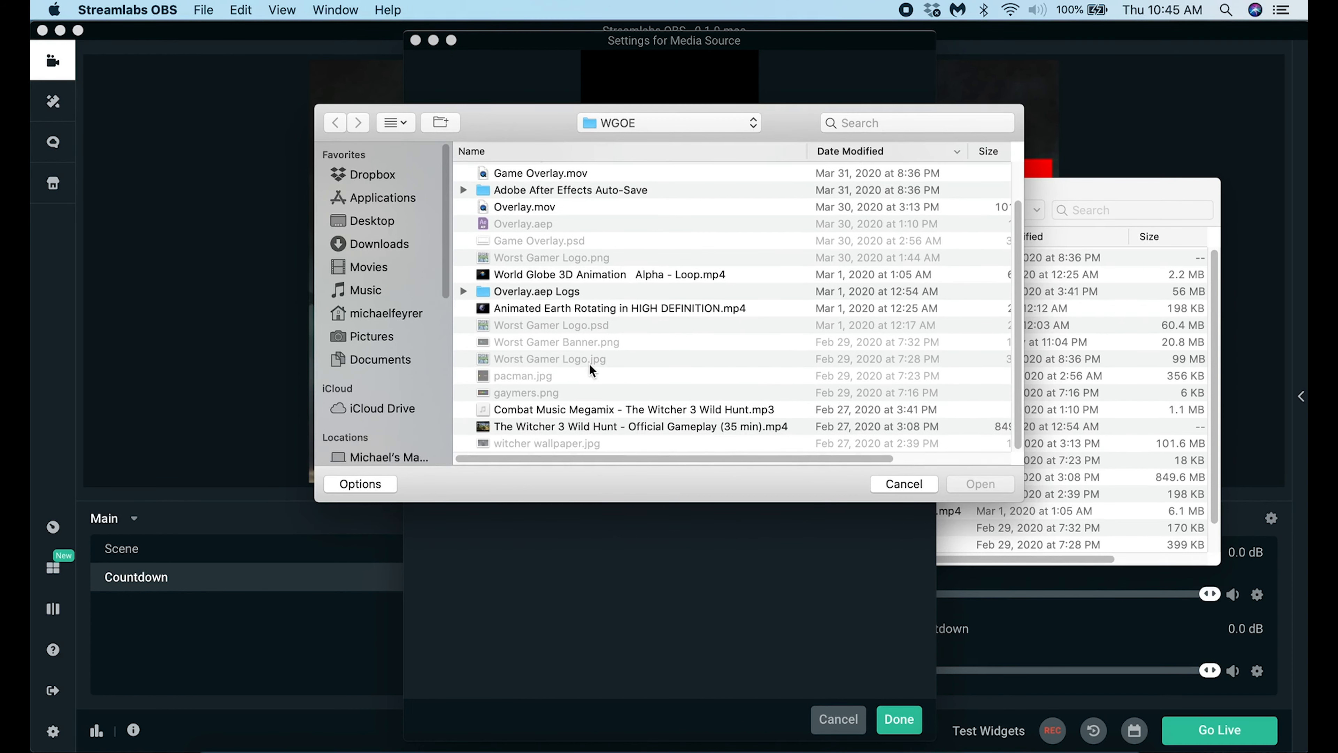
{"action": "double_click", "coordinate": [582, 425]}
{"action": "left_click", "coordinate": [899, 719]}
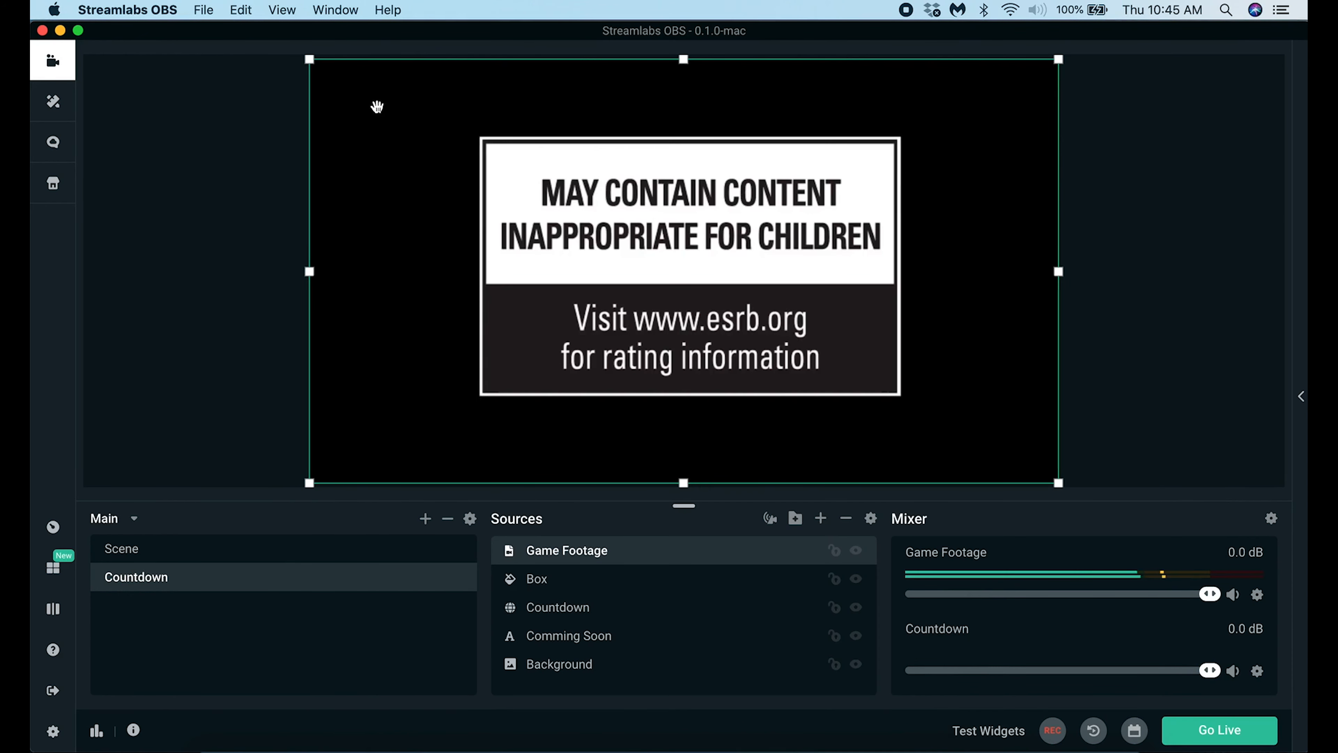
Step: Shrink the gameplay video onto the red box and mute its audio
{"action": "left_click_drag", "start_coordinate": [311, 62], "coordinate": [800, 336]}
{"action": "left_click_drag", "start_coordinate": [901, 439], "coordinate": [888, 264]}
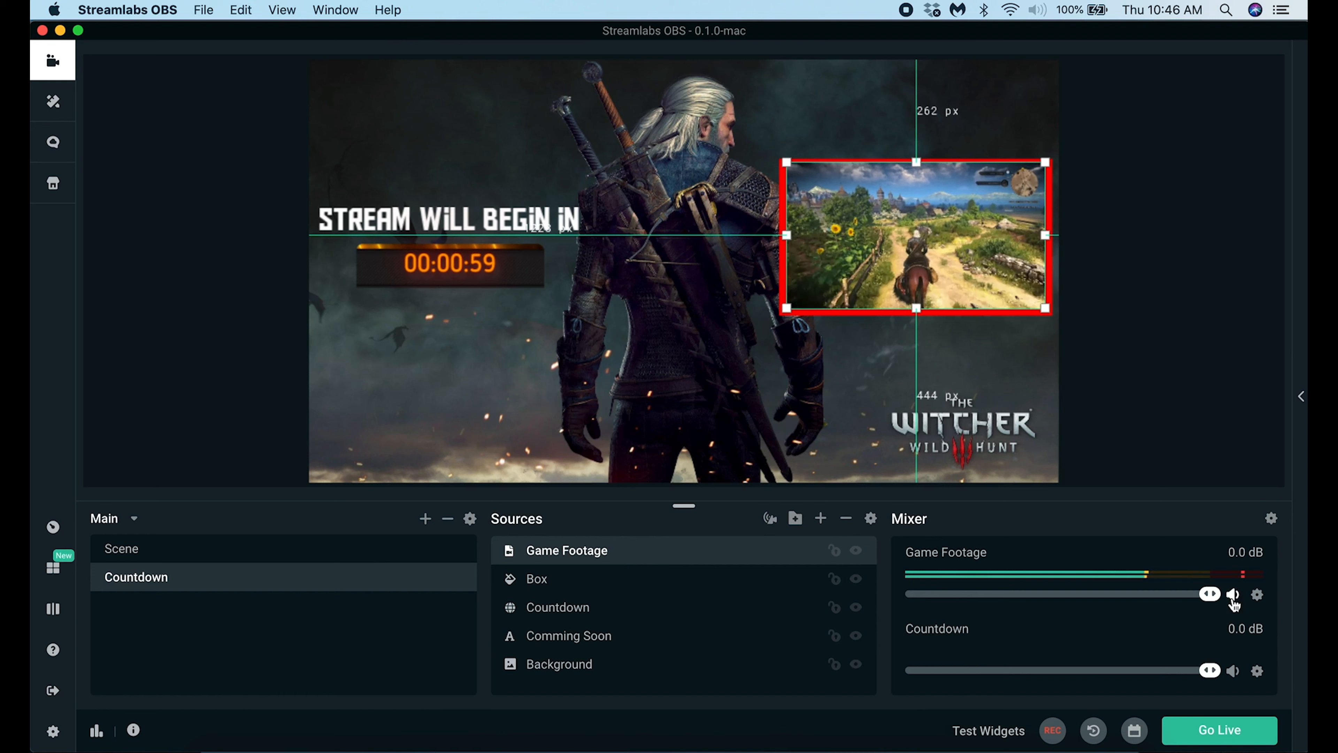
{"action": "left_click", "coordinate": [1233, 596]}
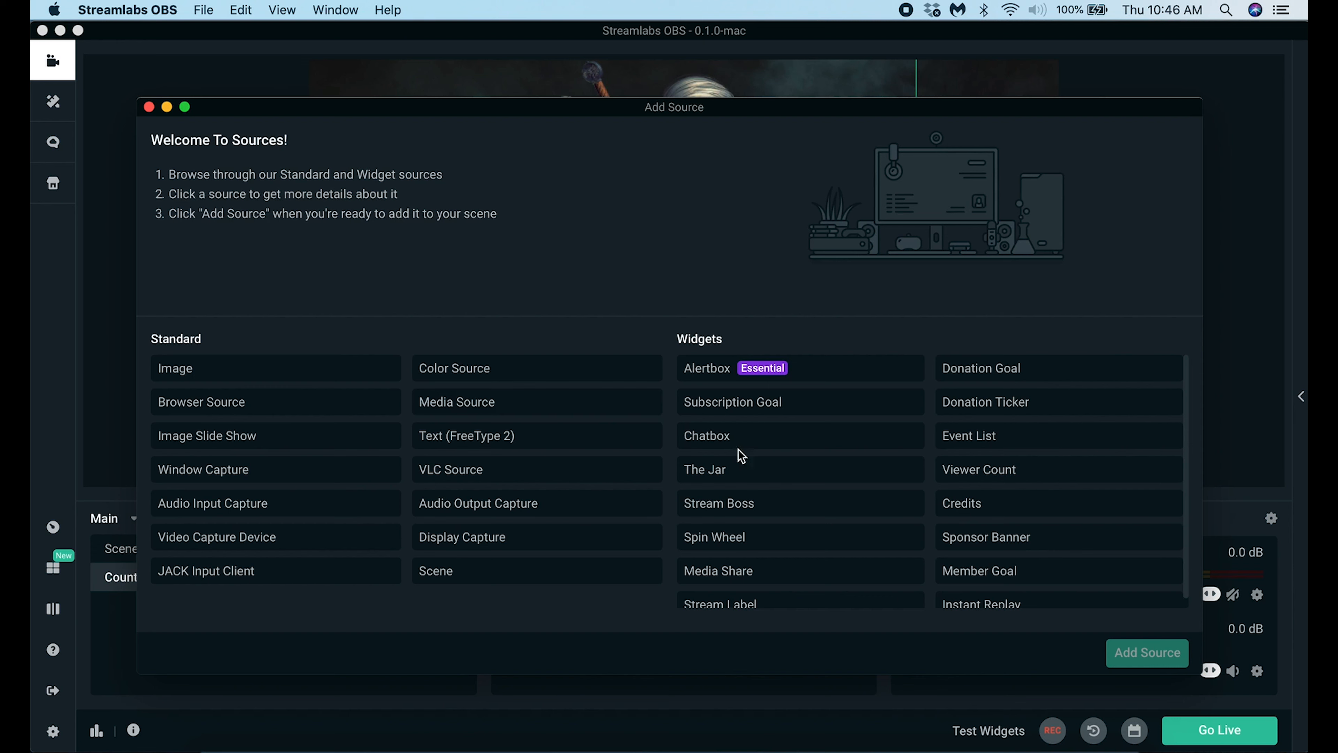
Step: Create a new media source named Game Music
{"action": "left_click", "coordinate": [490, 409]}
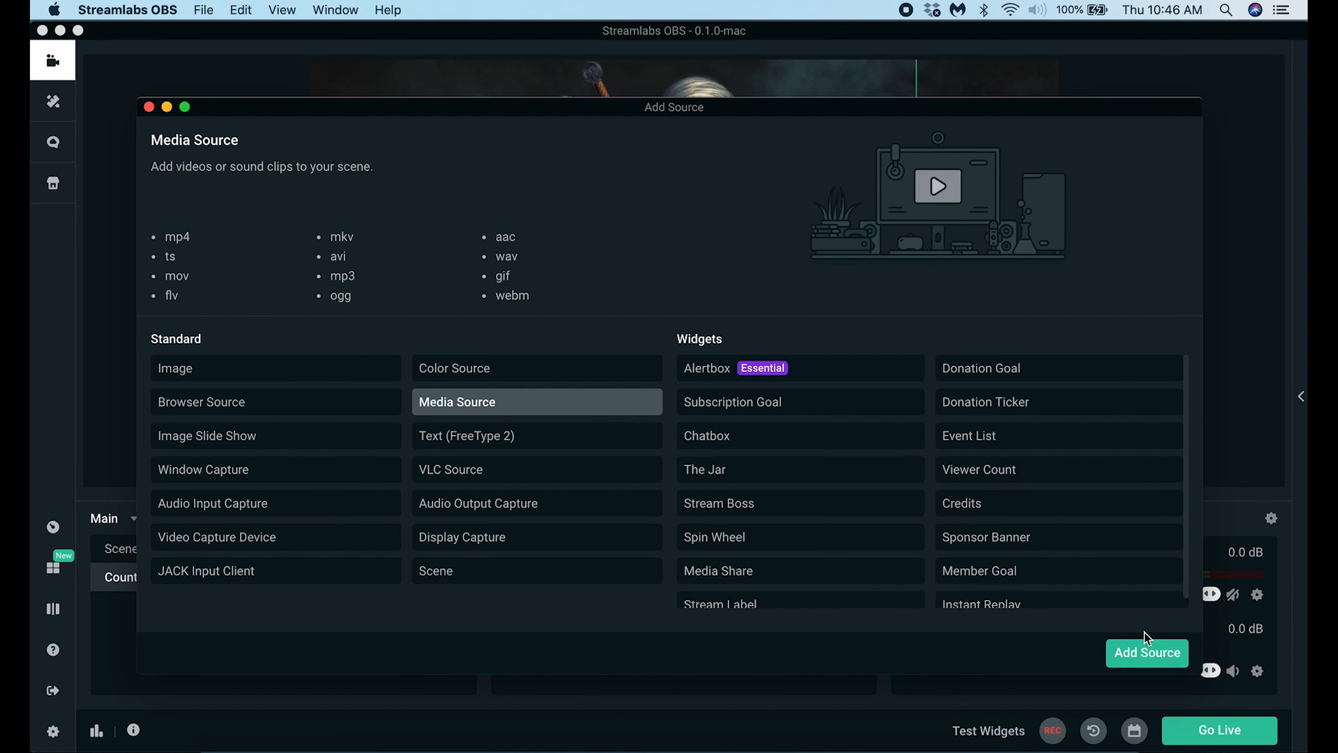
{"action": "left_click", "coordinate": [1147, 652]}
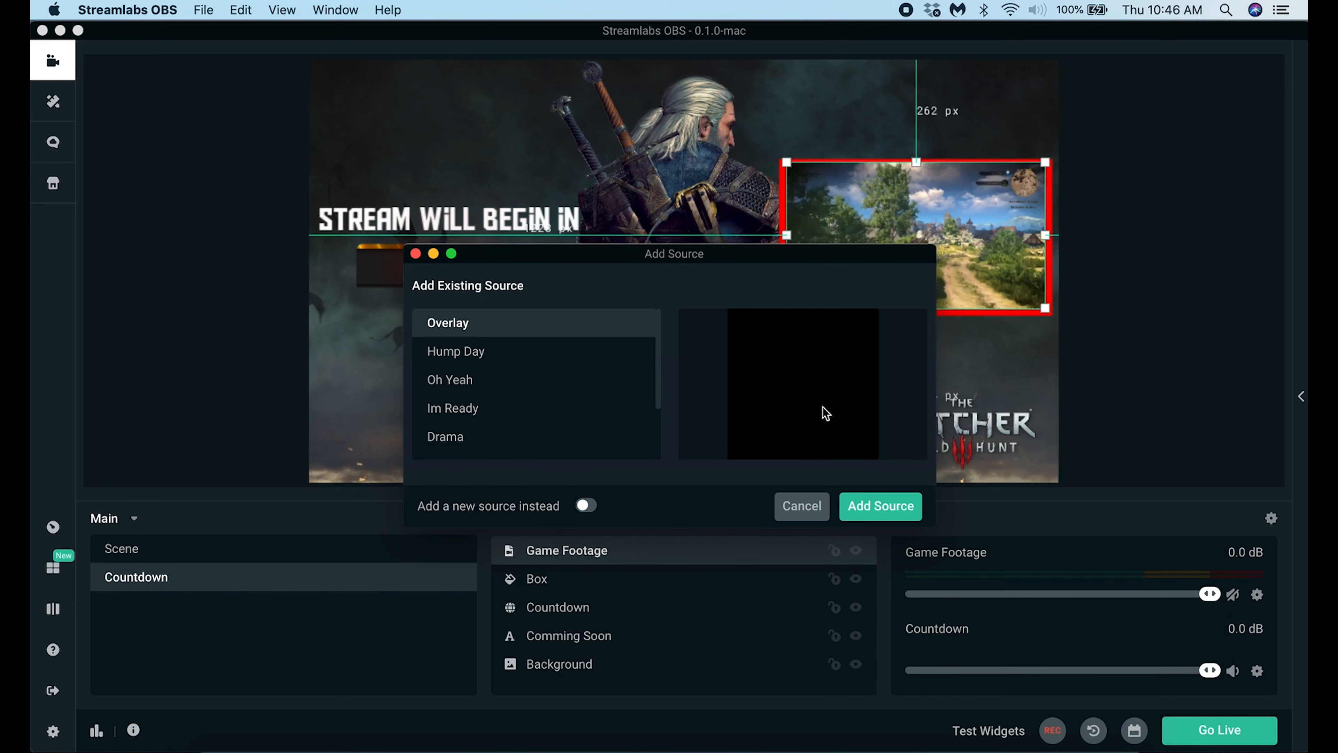
{"action": "left_click", "coordinate": [586, 505]}
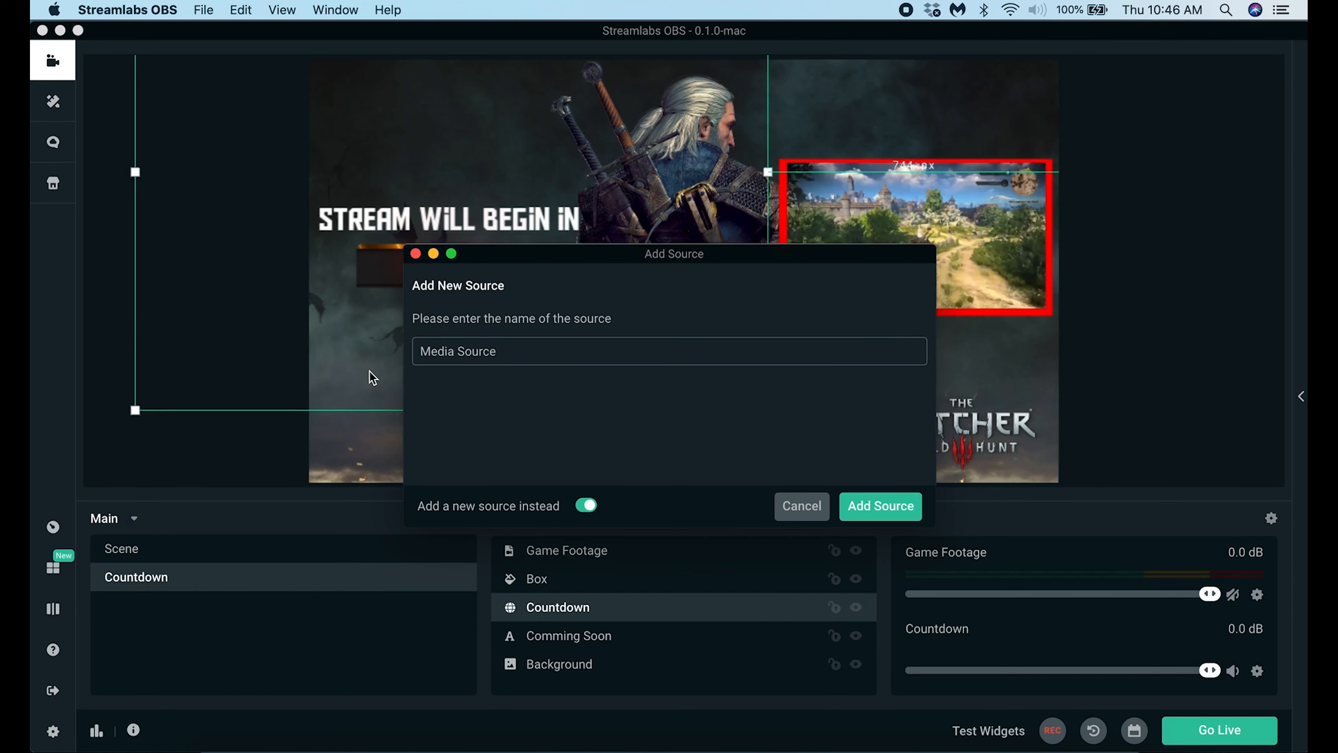
{"action": "type", "text": "Game Music"}
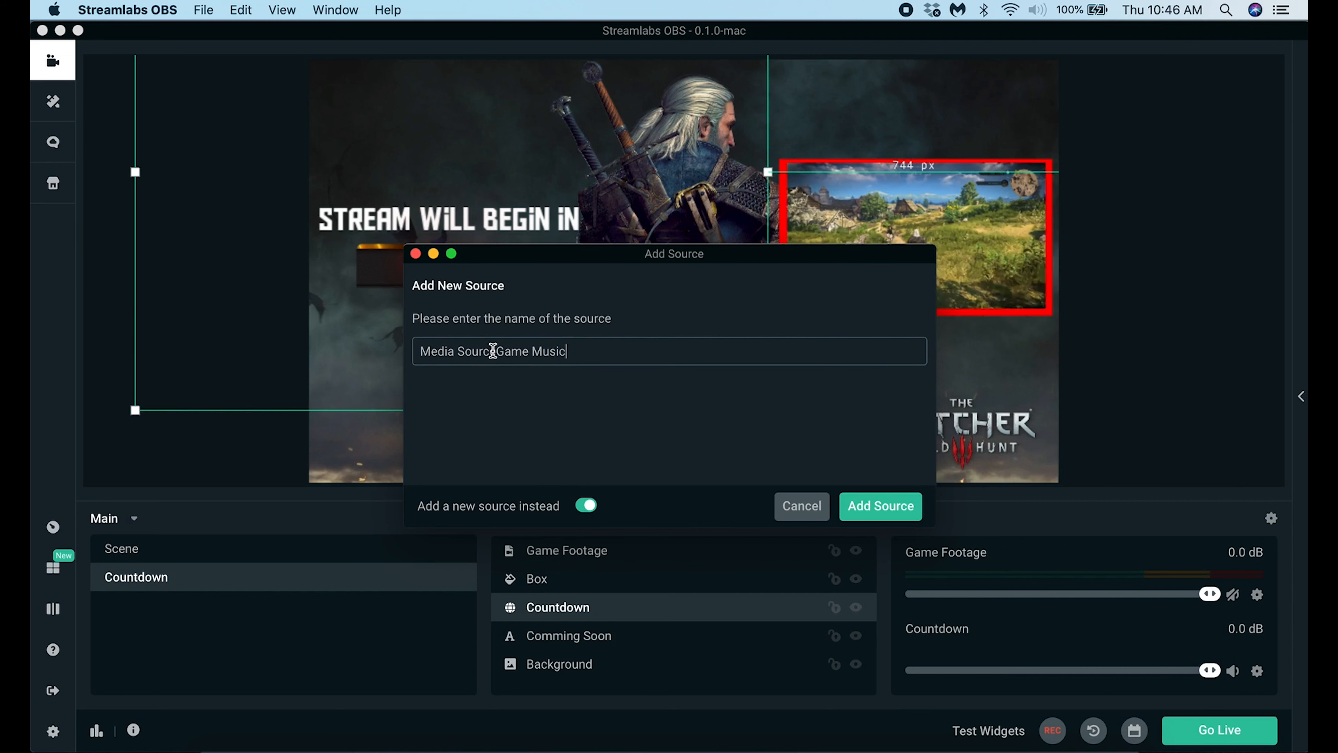
{"action": "left_click_drag", "start_coordinate": [494, 350], "coordinate": [365, 338]}
{"action": "key", "text": "BackSpace"}
{"action": "left_click", "coordinate": [872, 505]}
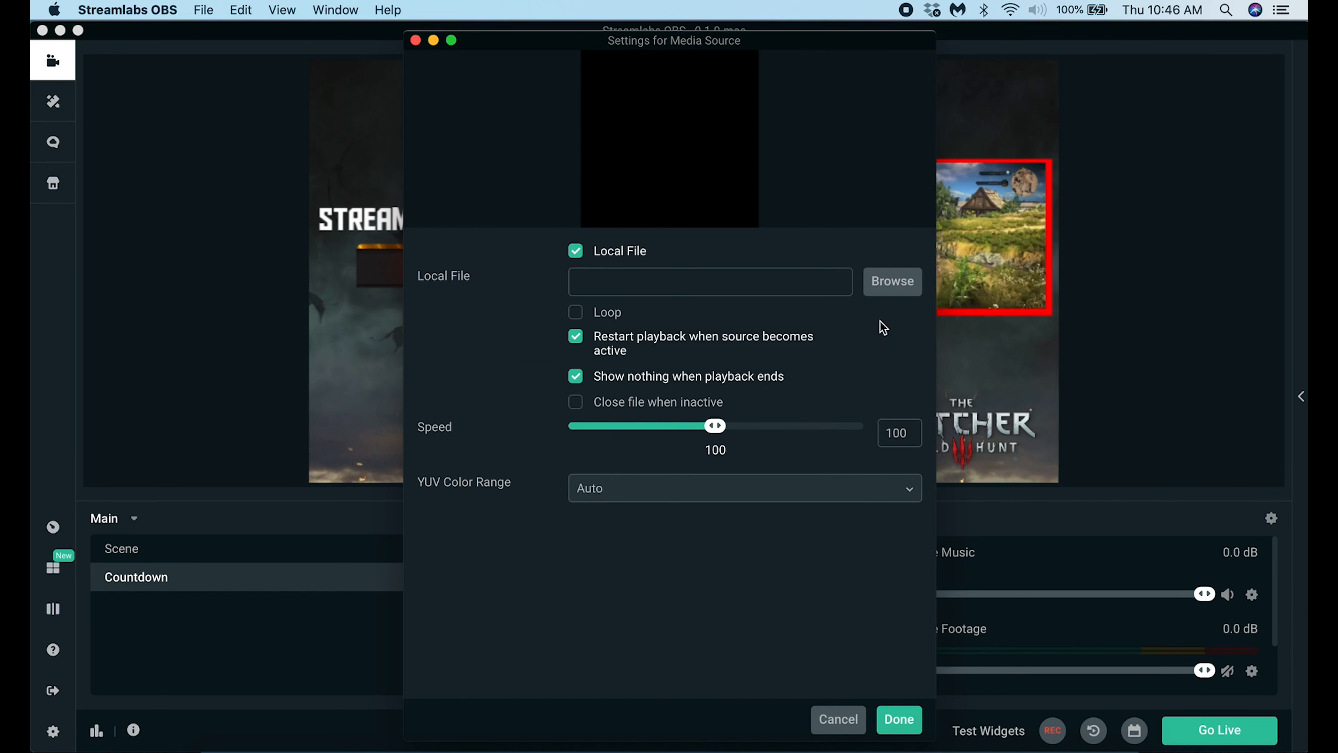
Step: Load the local Witcher 3 combat music file into Game Music and confirm
{"action": "left_click", "coordinate": [891, 283]}
{"action": "scroll", "coordinate": [782, 333], "scroll_direction": "down", "scroll_amount": 2}
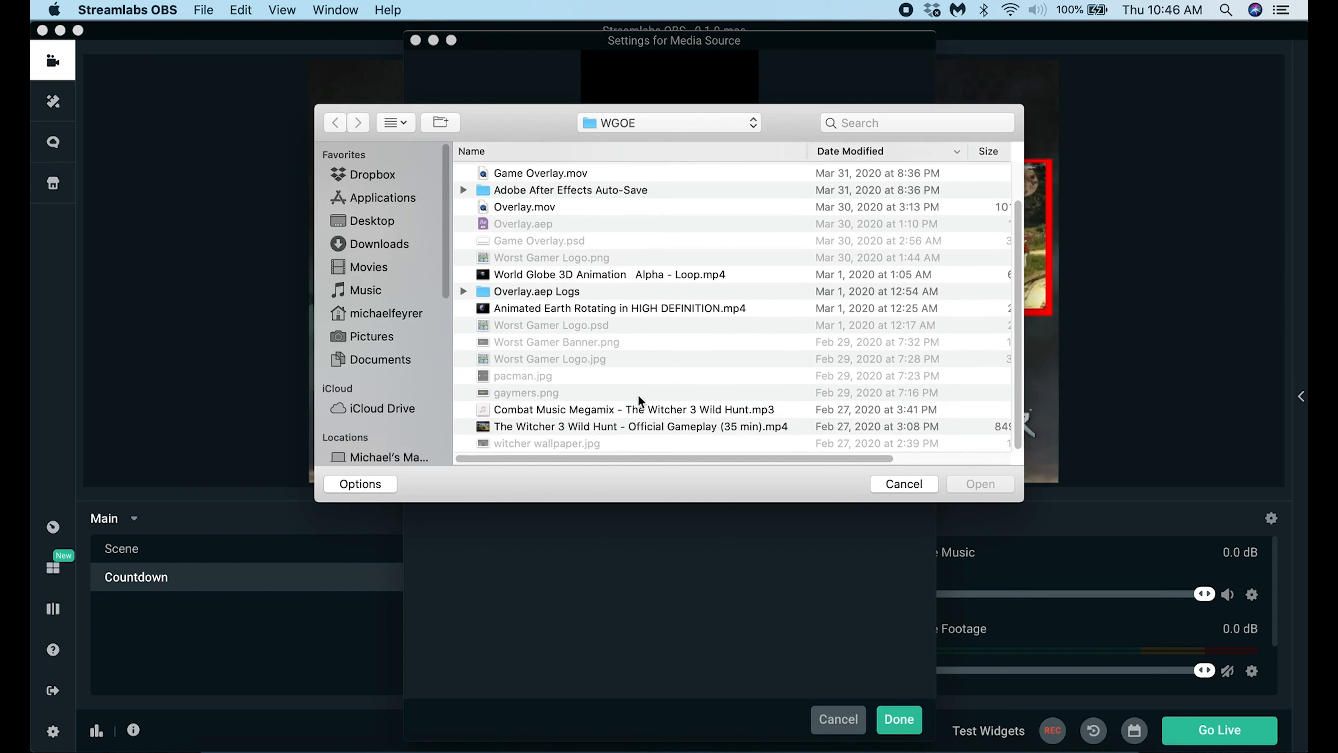
{"action": "left_click", "coordinate": [629, 408]}
{"action": "left_click", "coordinate": [970, 485]}
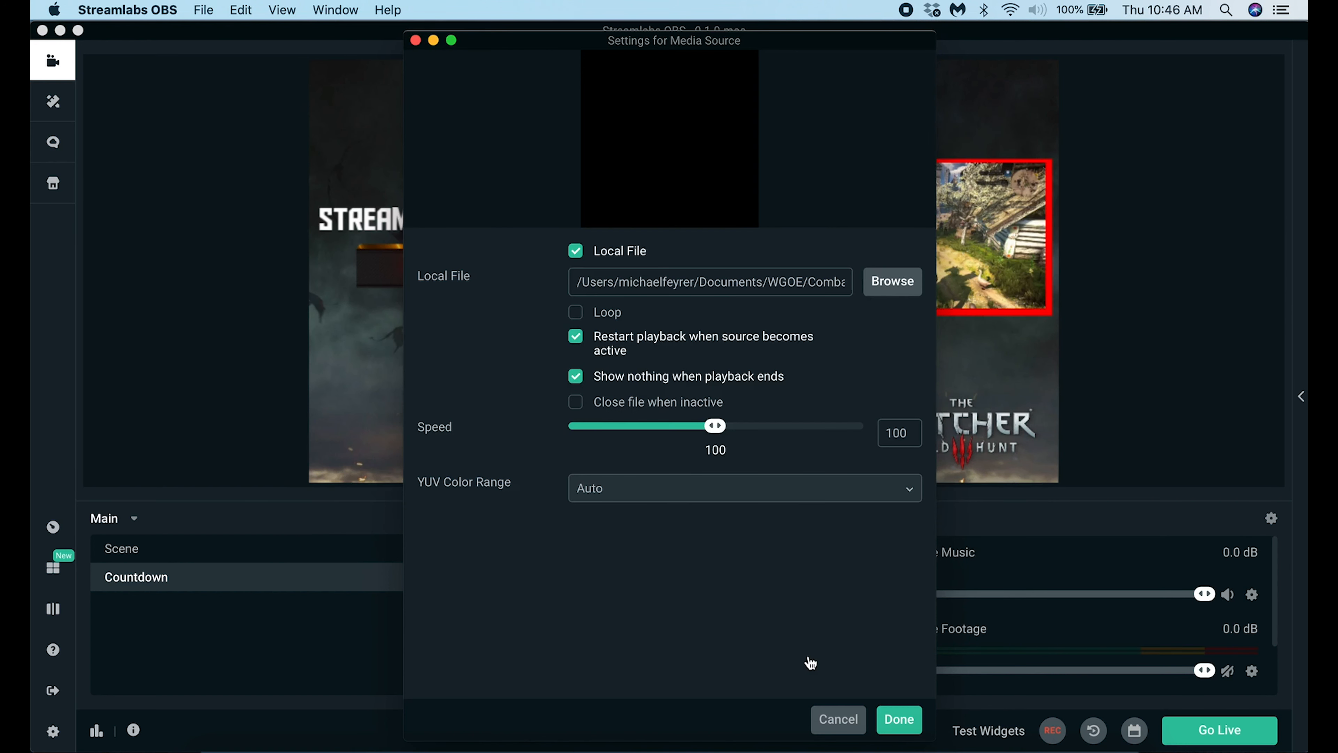
{"action": "key", "text": "Return"}
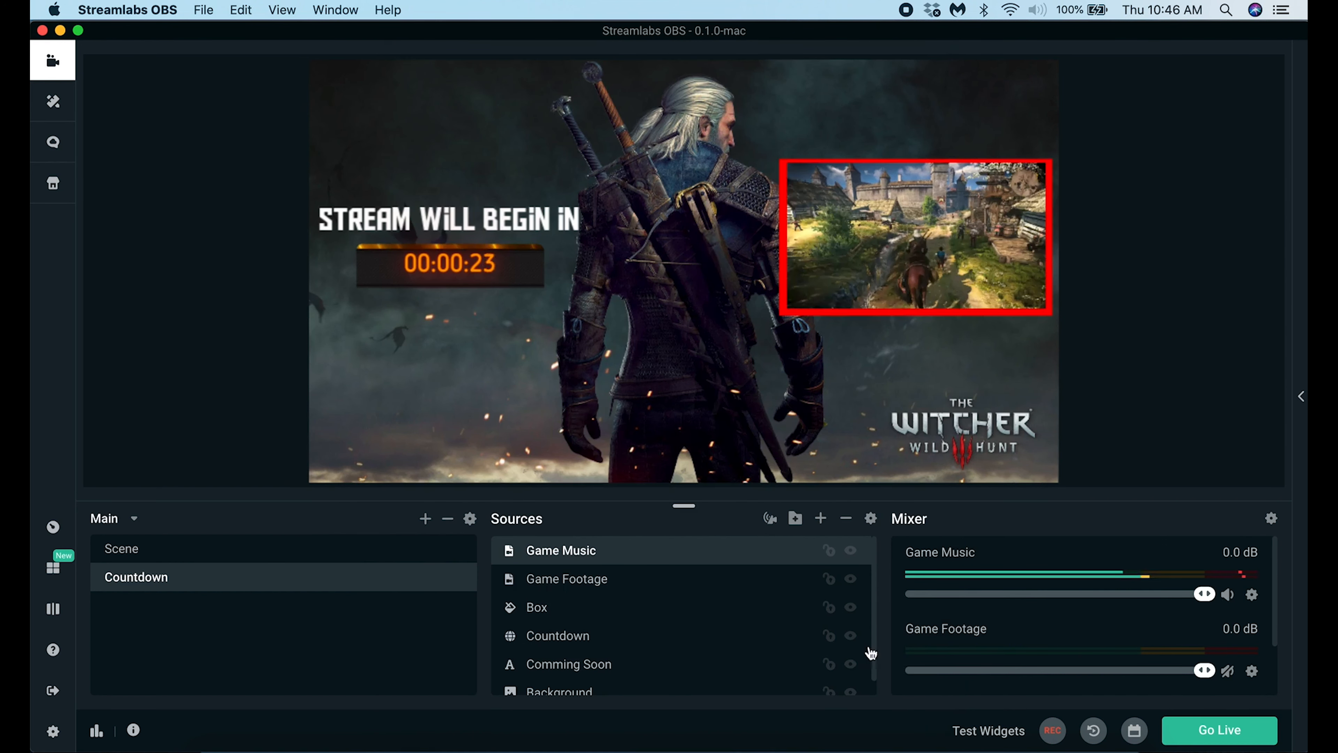
{"action": "scroll", "coordinate": [974, 660], "scroll_direction": "down", "scroll_amount": 2}
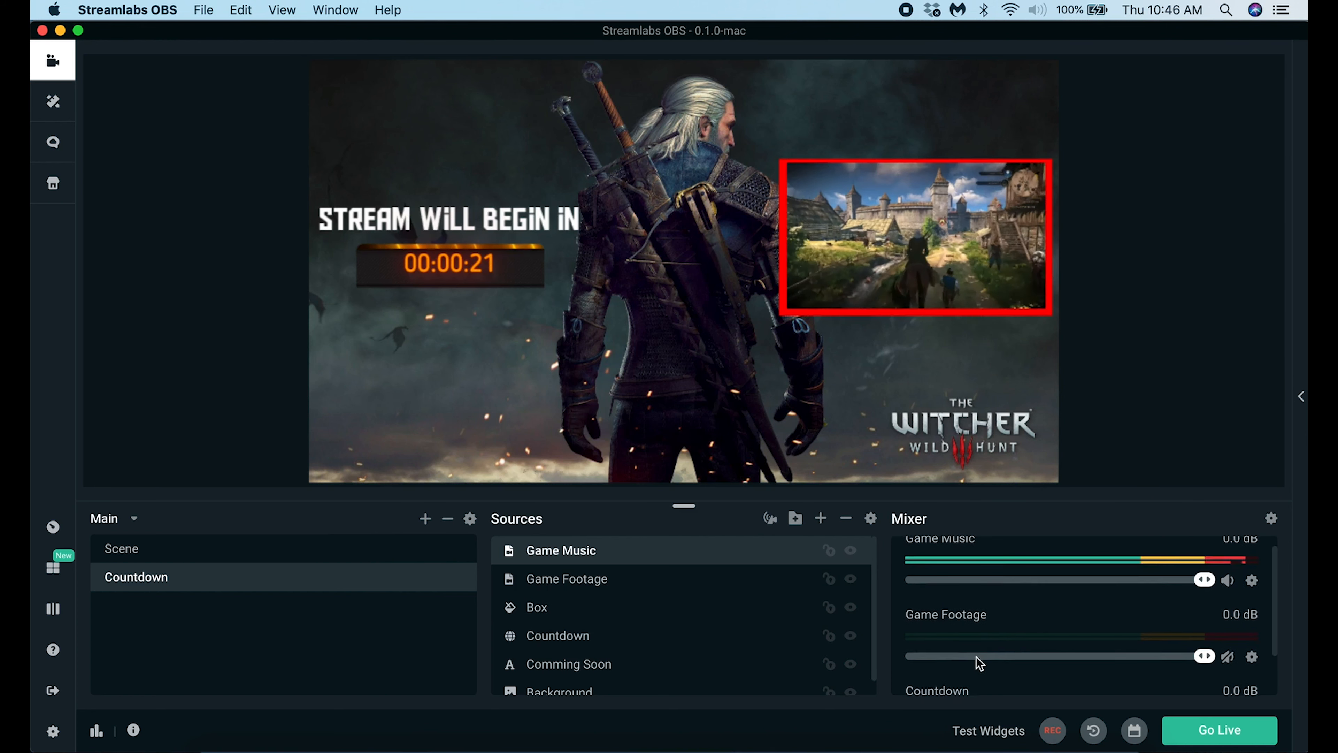
{"action": "scroll", "coordinate": [976, 659], "scroll_direction": "down", "scroll_amount": 3}
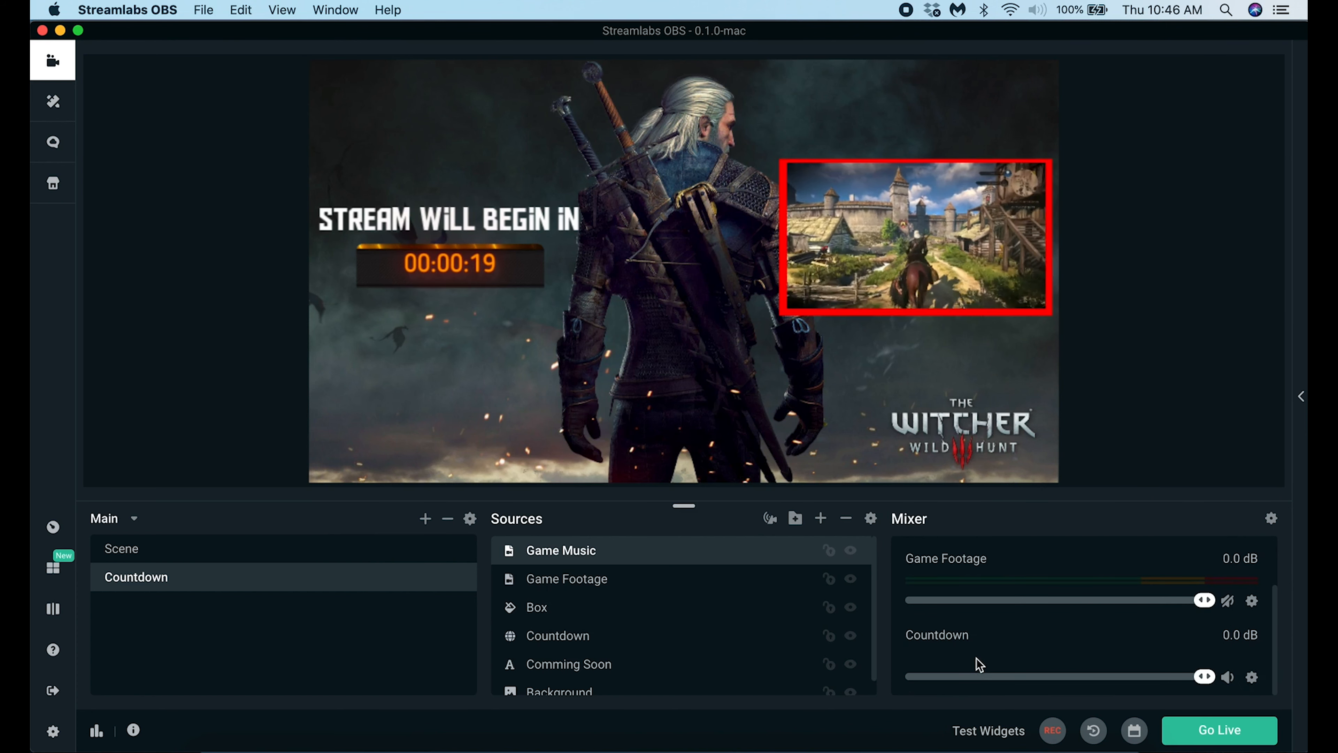
{"action": "scroll", "coordinate": [976, 659], "scroll_direction": "up", "scroll_amount": 4}
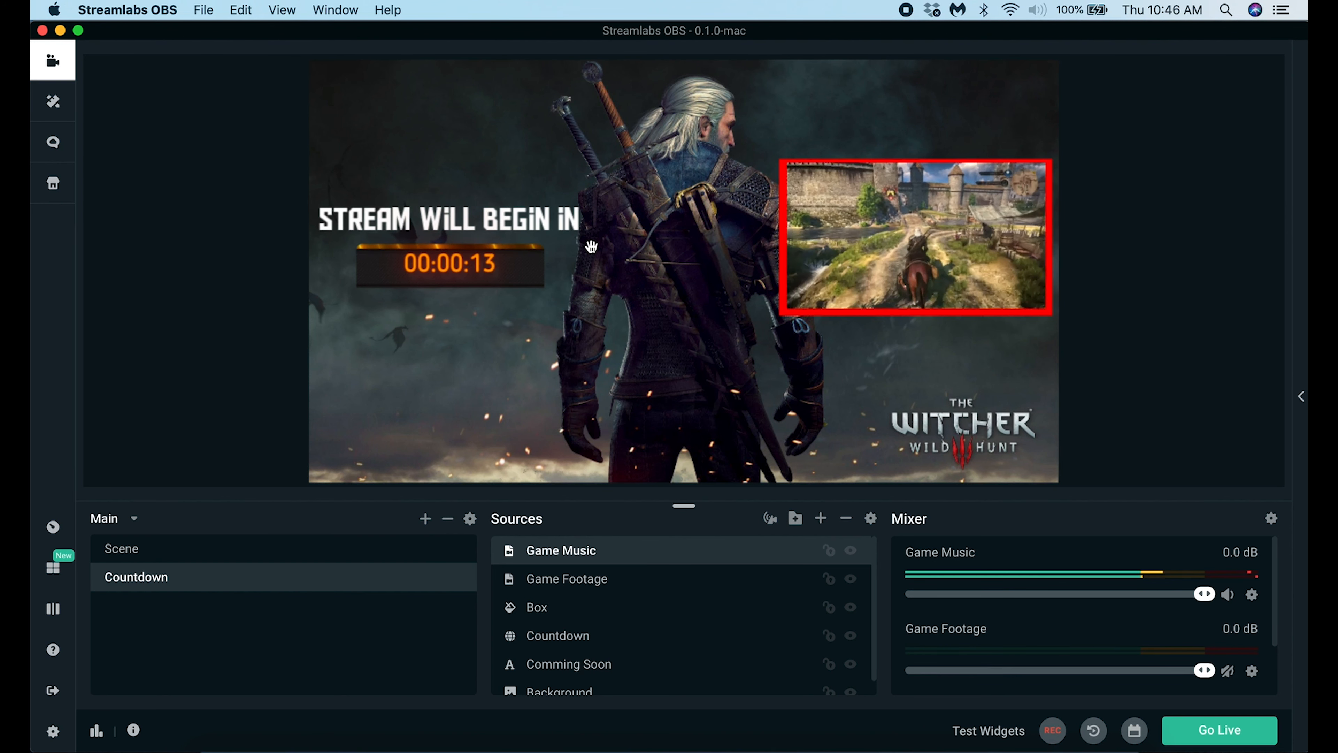
Step: Duplicate the Countdown scene and name the copy 'Be Right Back'
{"action": "right_click", "coordinate": [190, 580]}
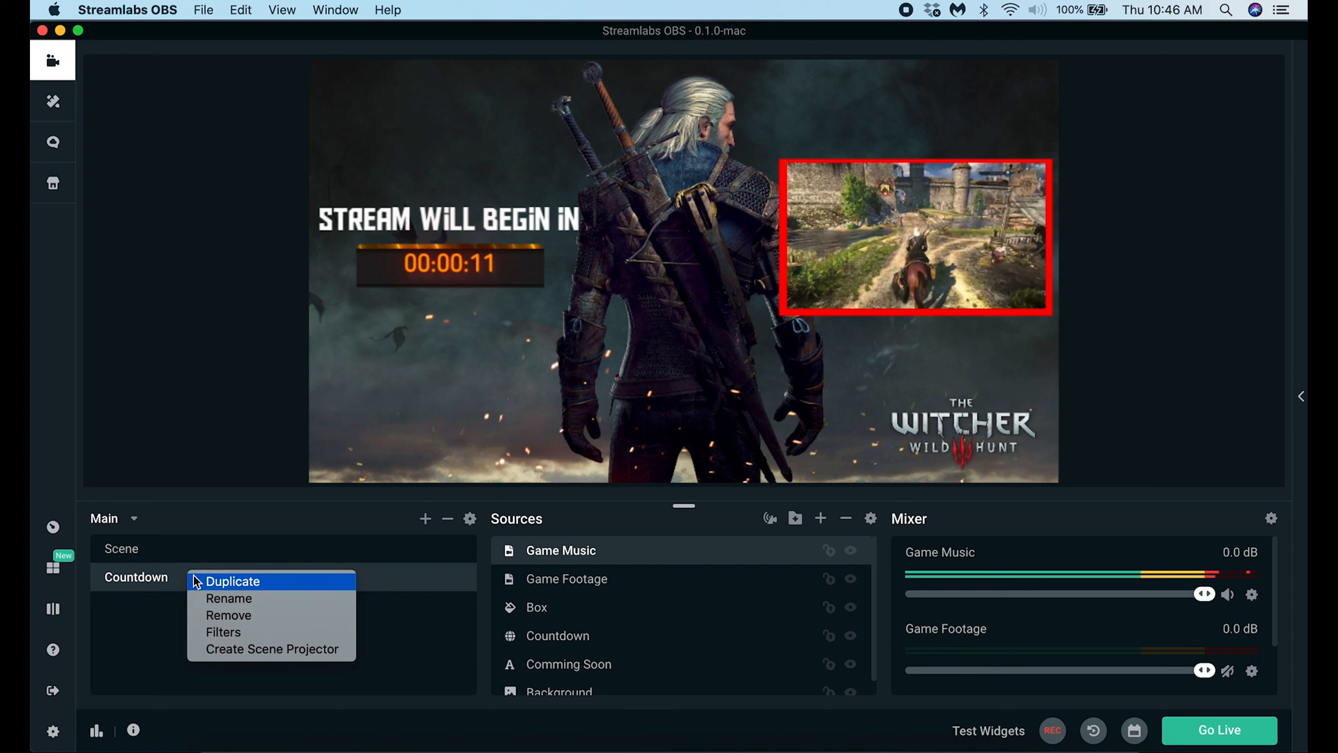
{"action": "left_click", "coordinate": [225, 582]}
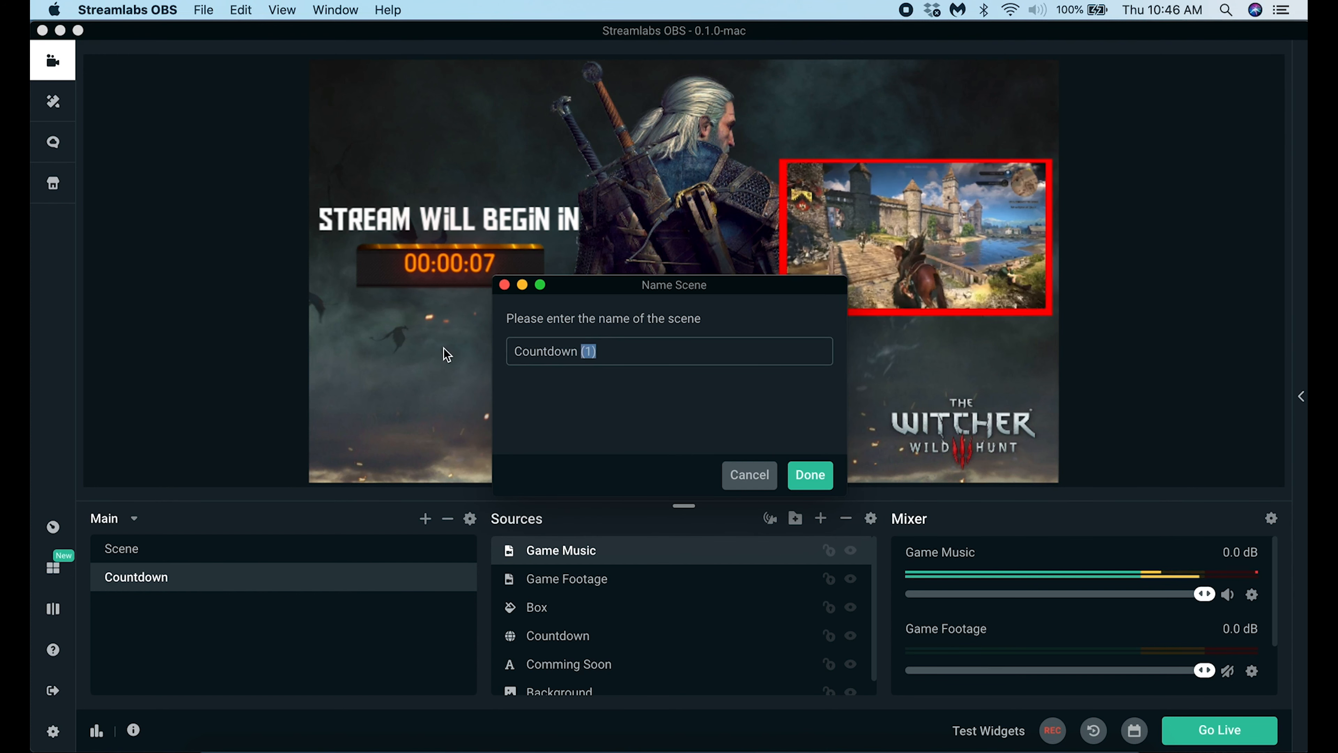
{"action": "left_click_drag", "start_coordinate": [612, 348], "coordinate": [459, 353]}
{"action": "type", "text": "Be Right Back"}
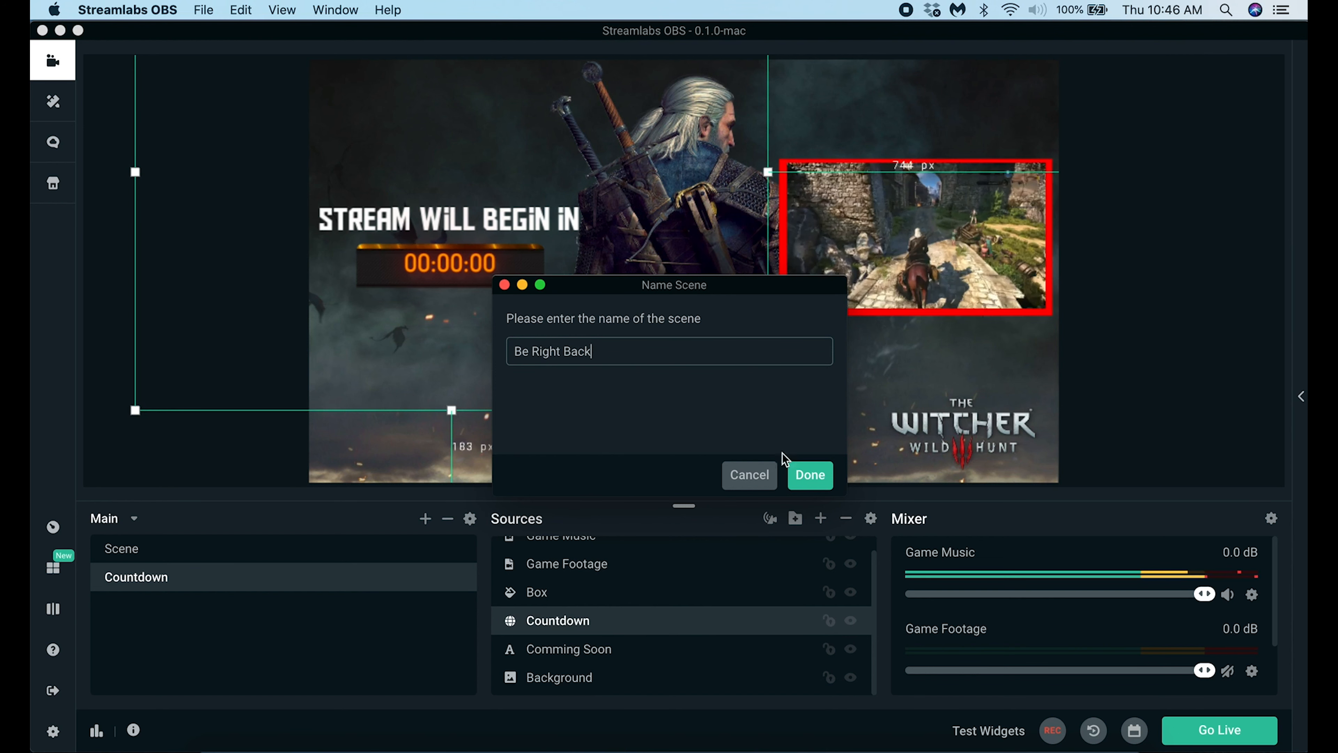
{"action": "left_click", "coordinate": [809, 473]}
{"action": "left_click", "coordinate": [158, 606]}
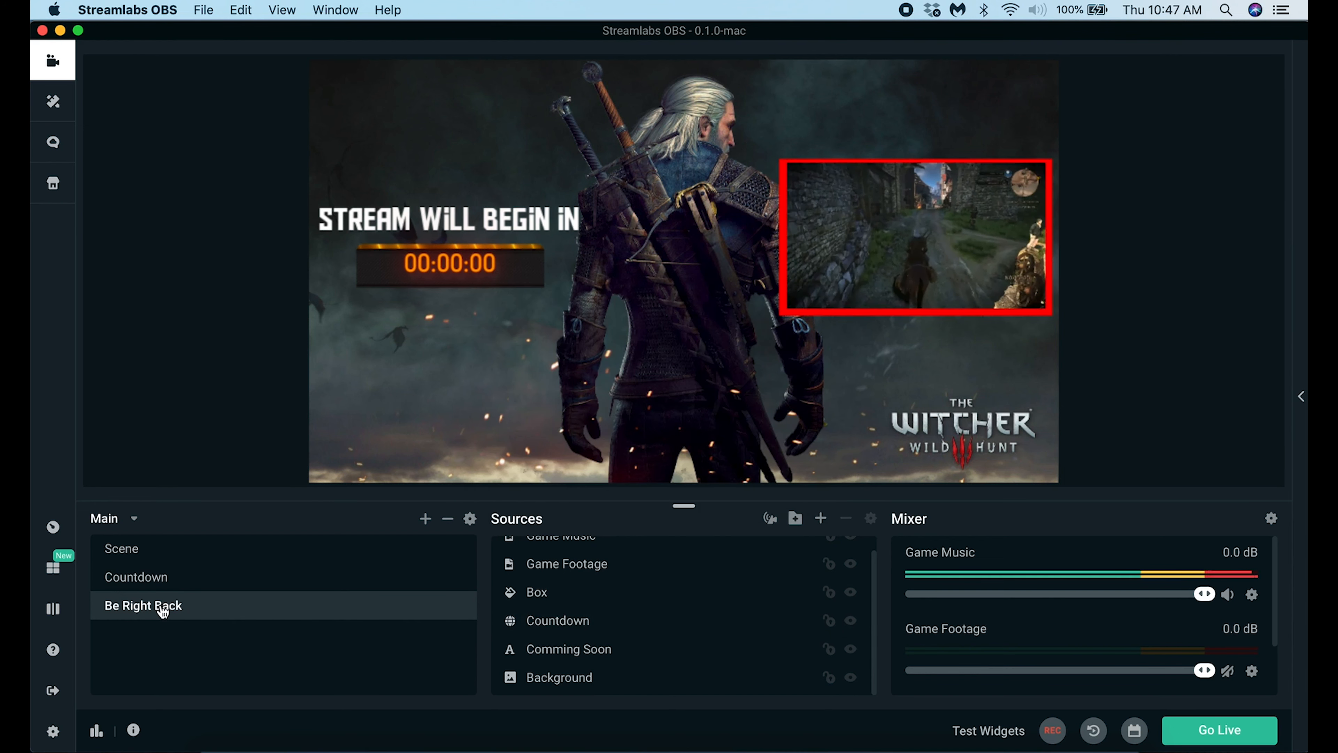
Step: Remove the Countdown timer and Comming Soon text sources from the new scene
{"action": "left_click", "coordinate": [448, 282]}
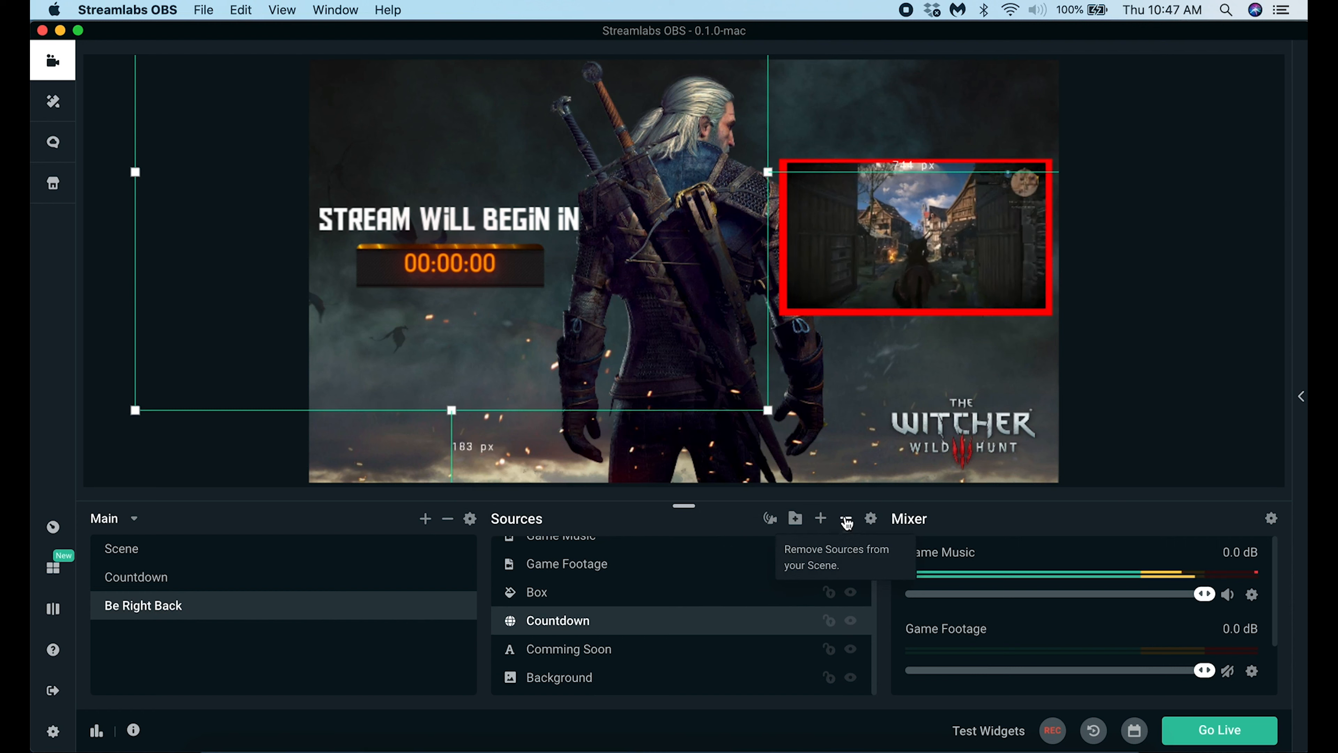
{"action": "left_click", "coordinate": [846, 521]}
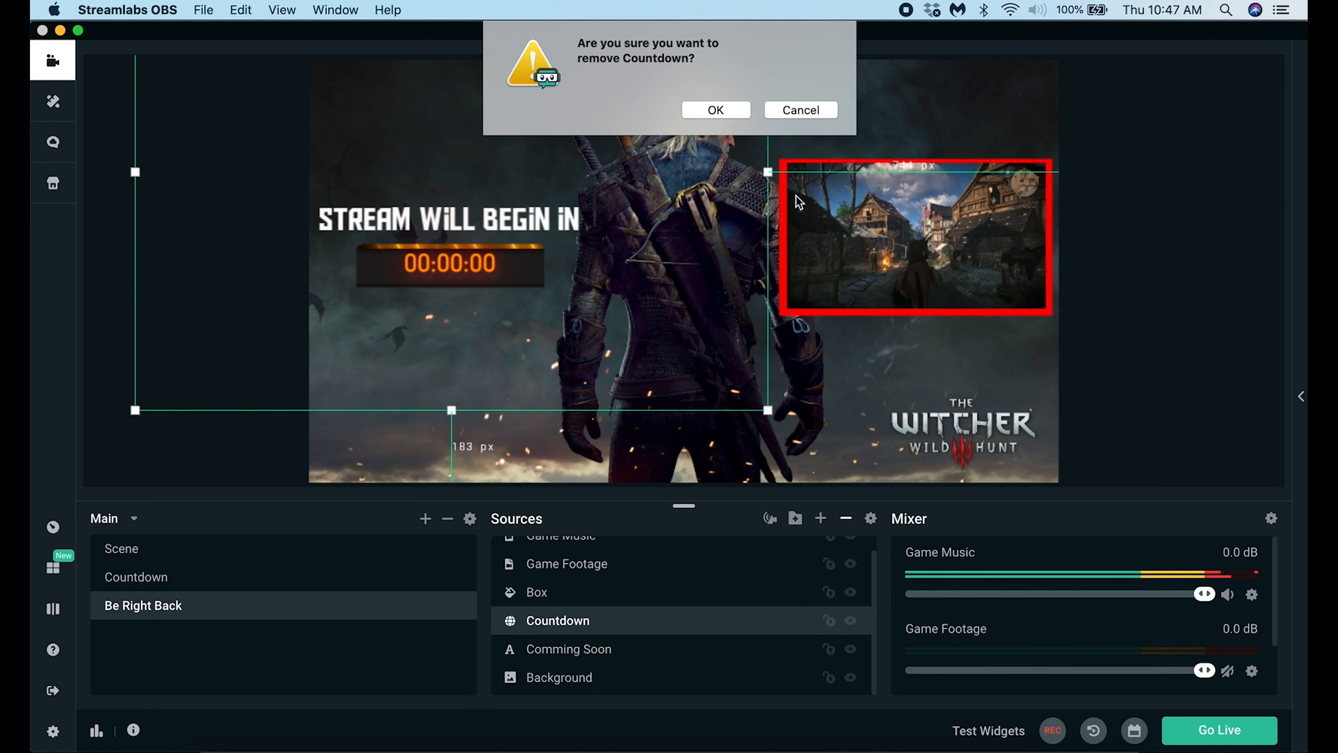
{"action": "left_click", "coordinate": [718, 114]}
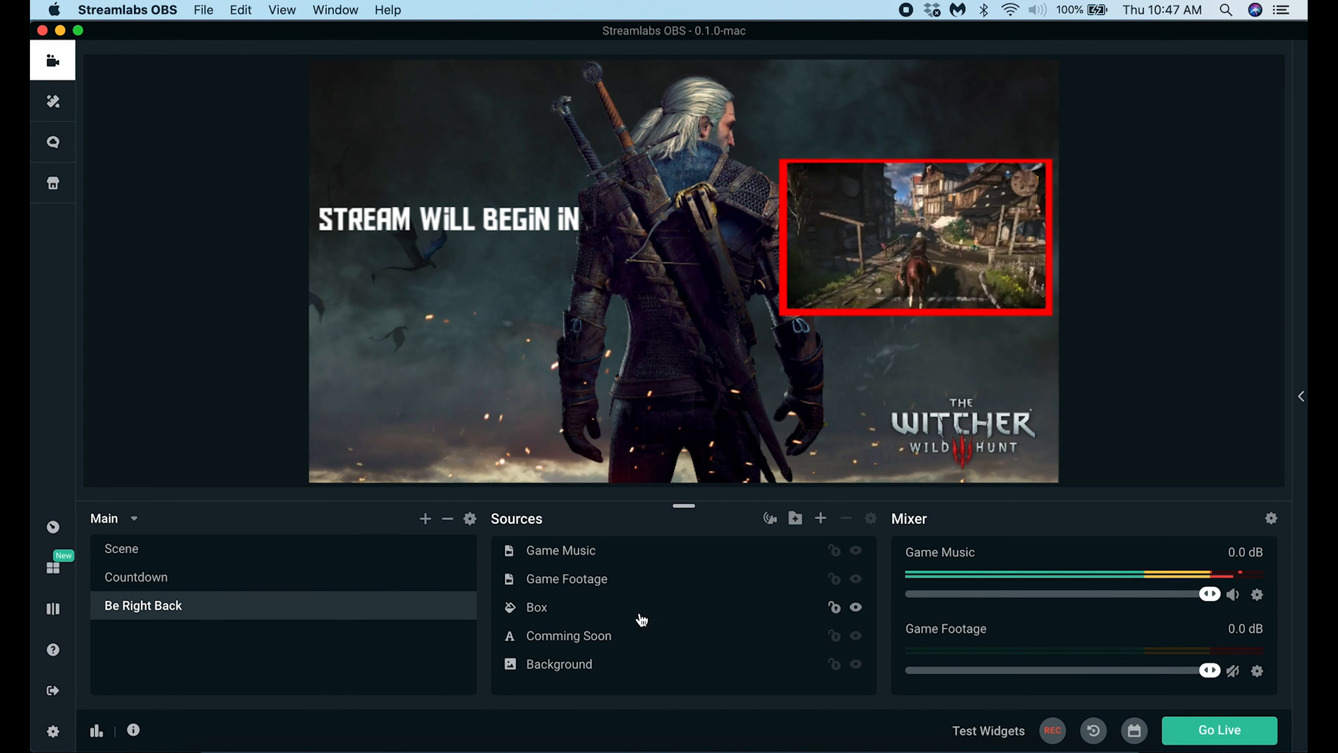
{"action": "left_click", "coordinate": [594, 638]}
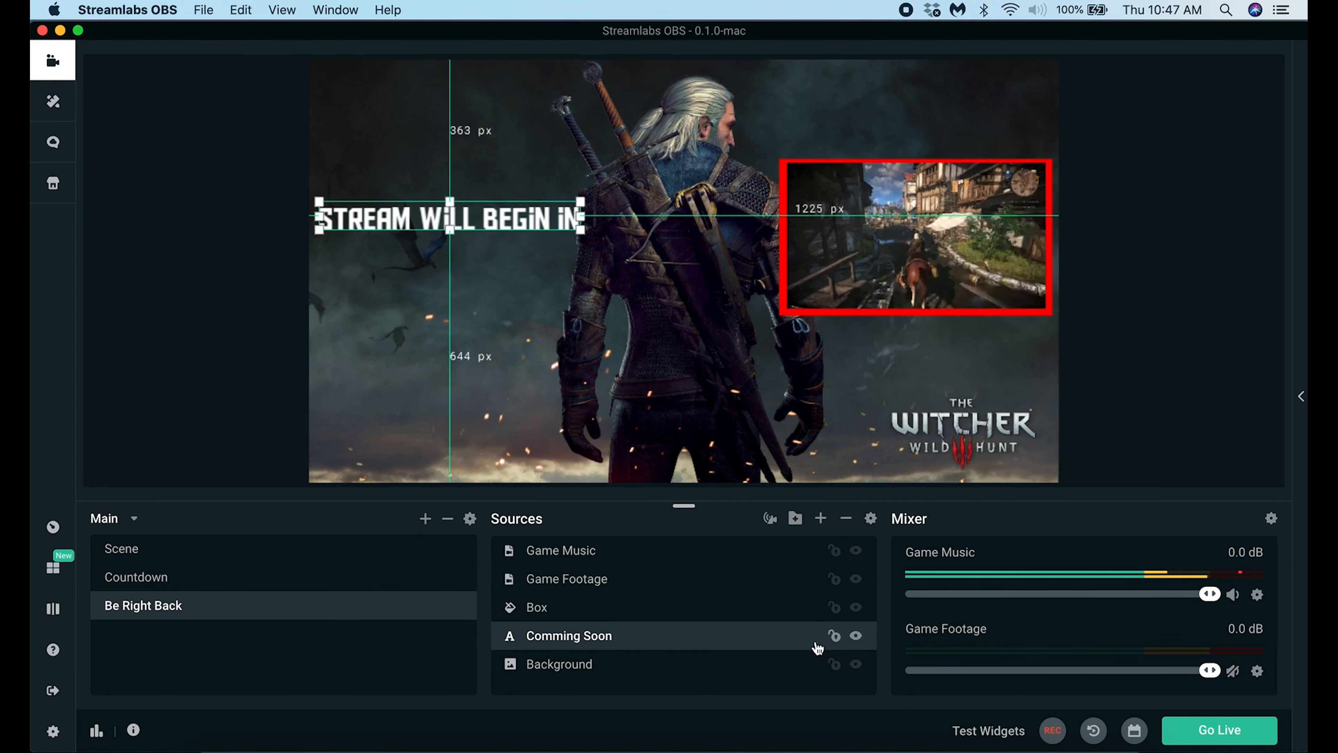
{"action": "left_click", "coordinate": [847, 520]}
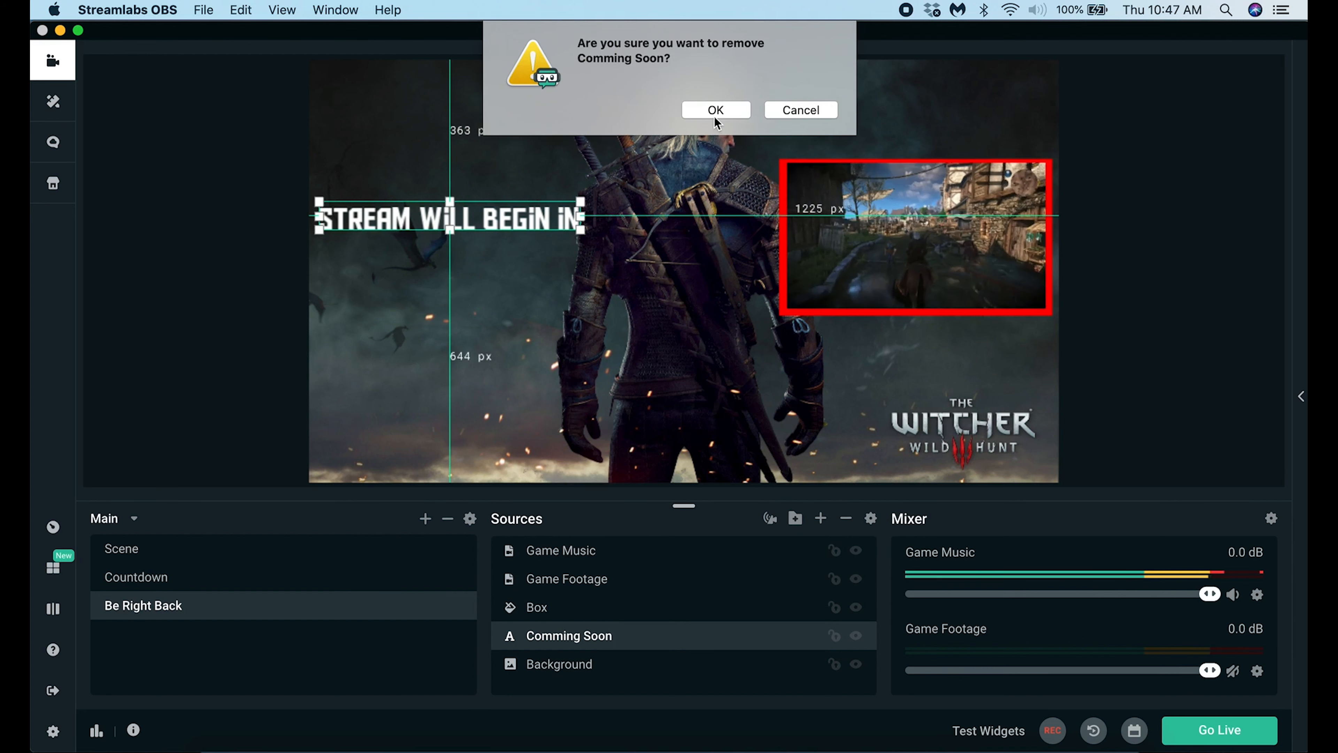
{"action": "left_click", "coordinate": [716, 110]}
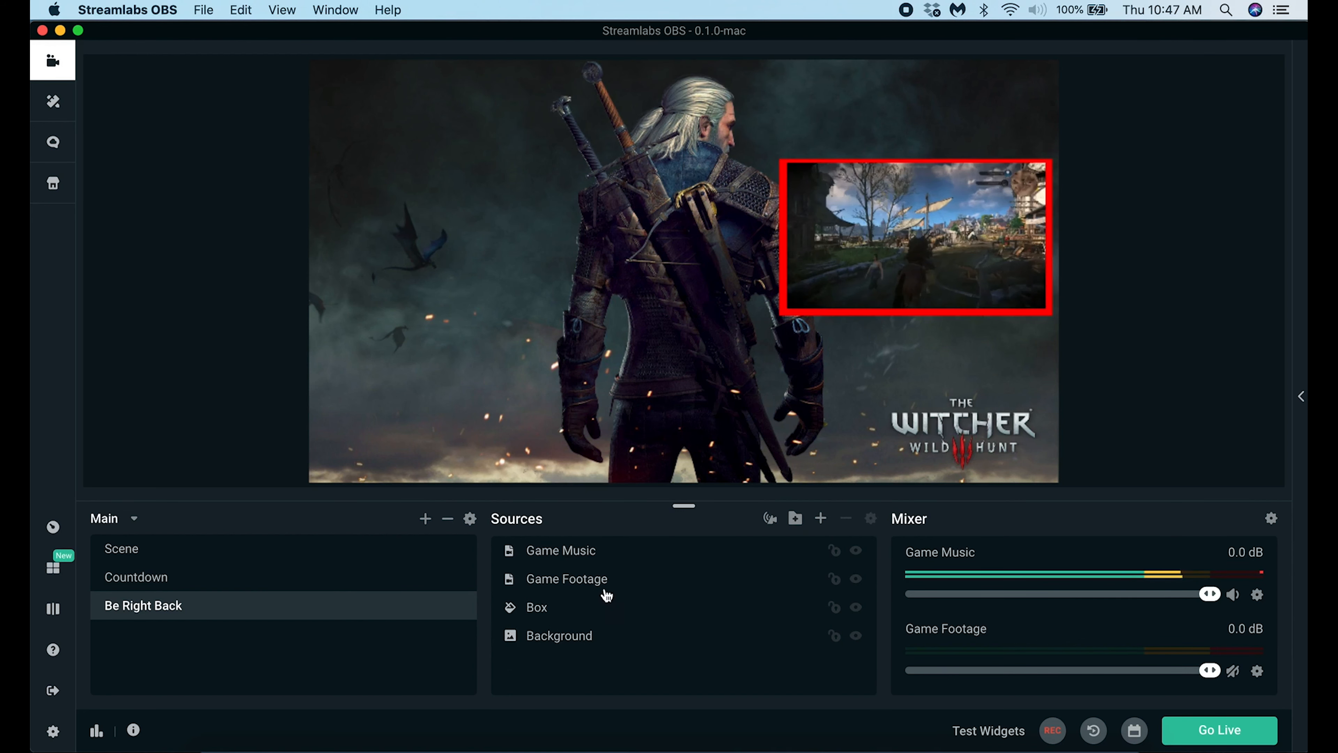
Step: Add a new Text (FreeType 2) source named BRB
{"action": "left_click", "coordinate": [821, 519]}
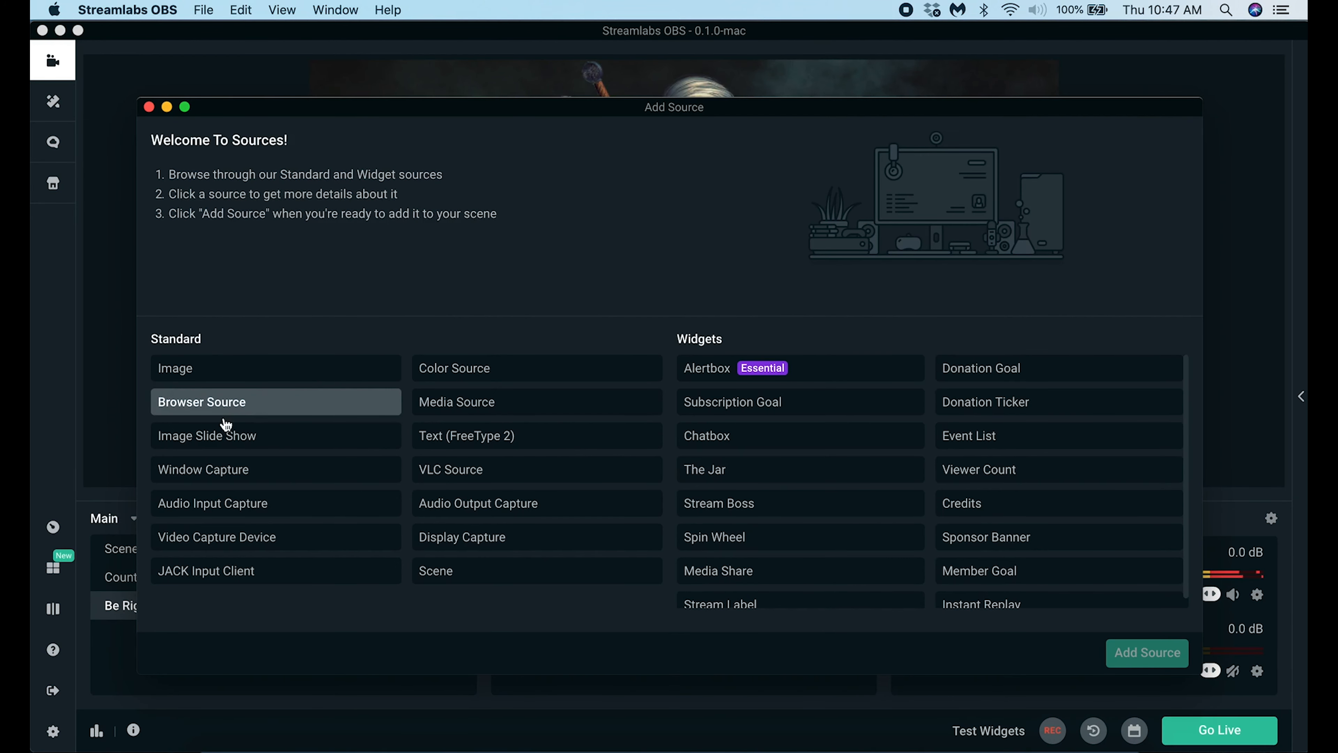
{"action": "left_click", "coordinate": [462, 447]}
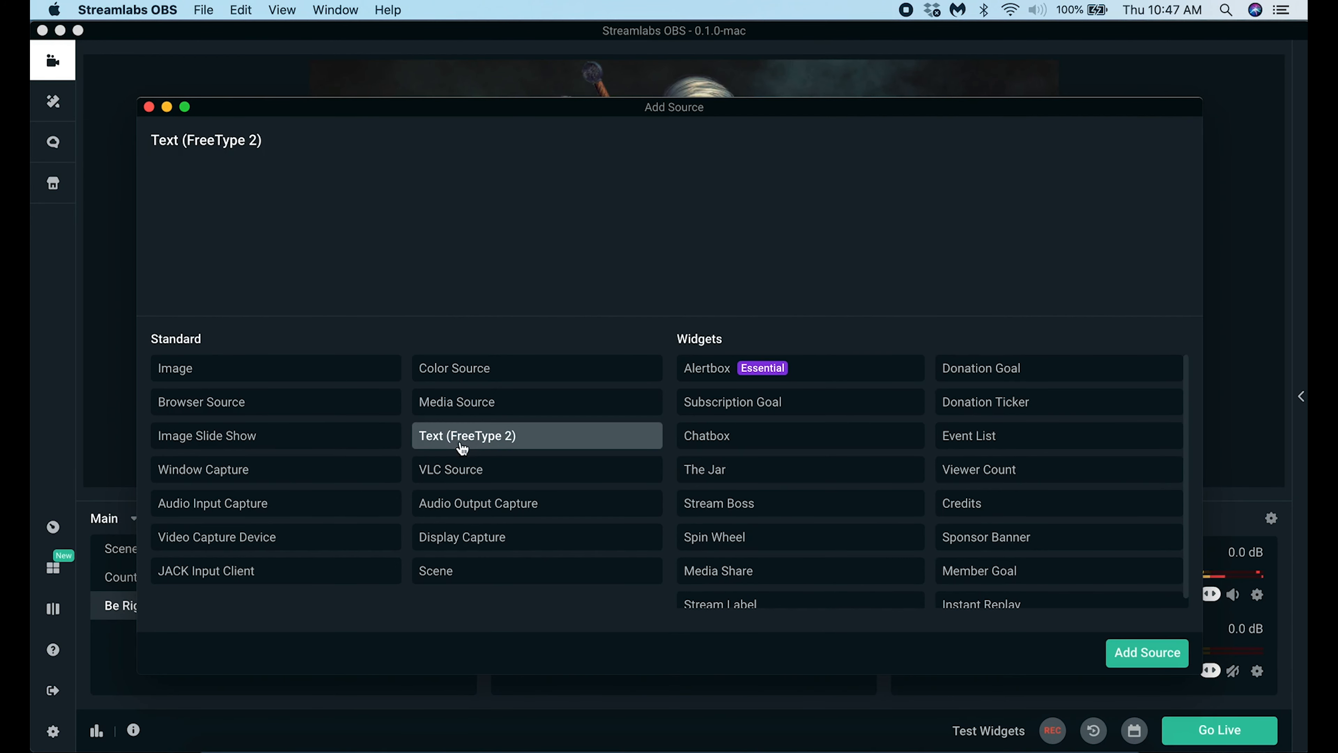
{"action": "left_click", "coordinate": [1114, 649]}
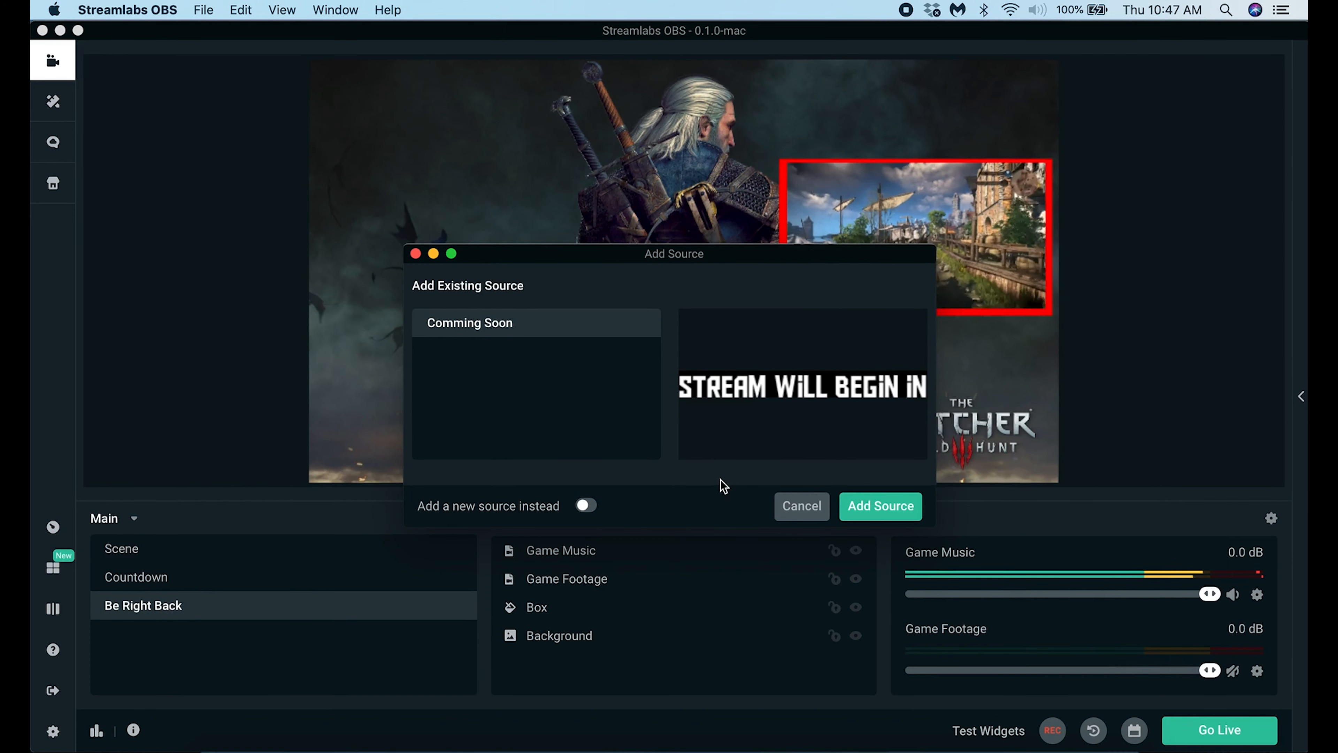
{"action": "left_click", "coordinate": [587, 506]}
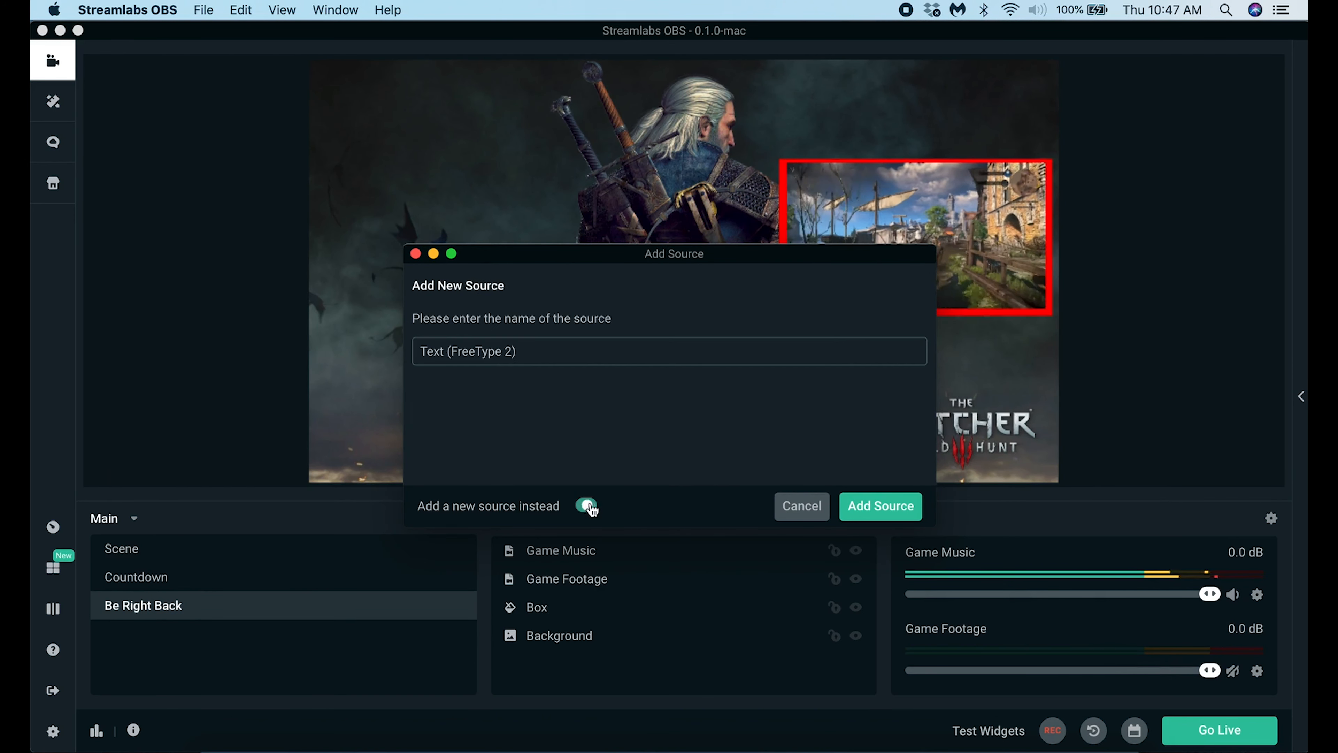
{"action": "left_click_drag", "start_coordinate": [526, 353], "coordinate": [371, 357]}
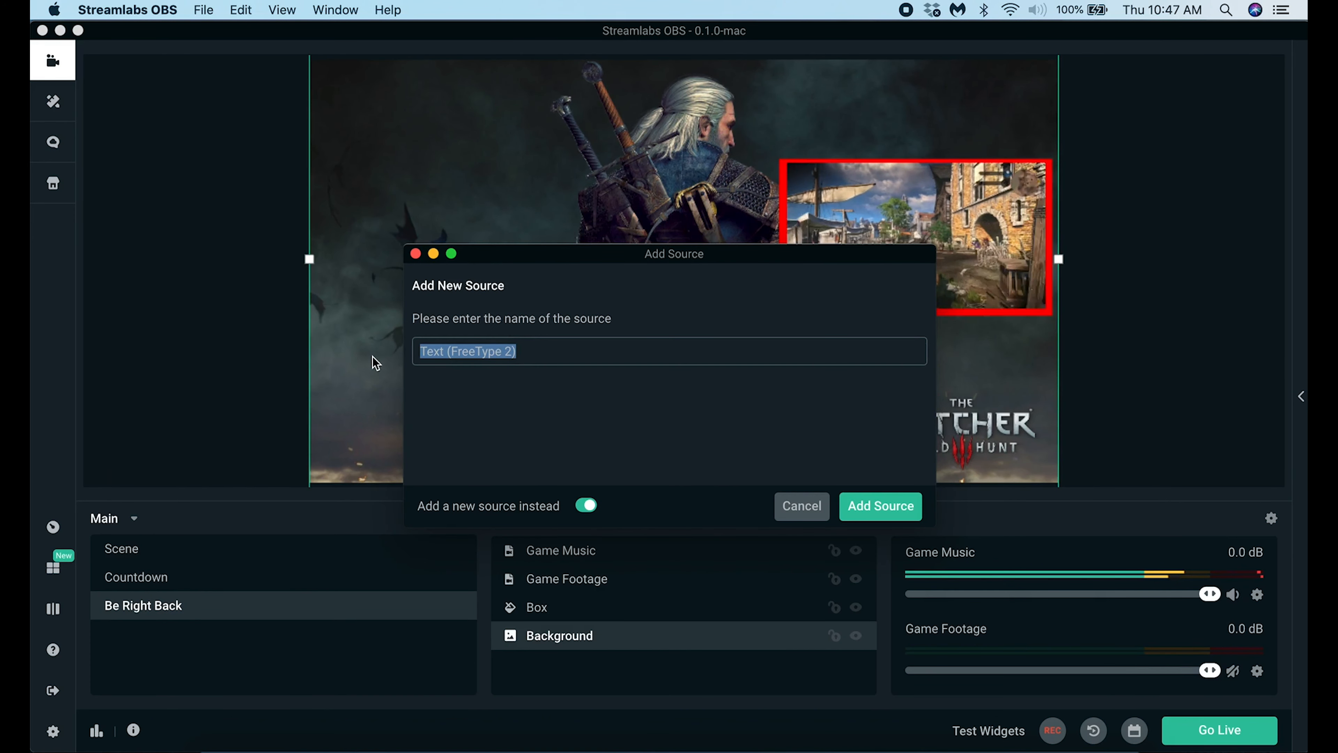
{"action": "type", "text": "BRB"}
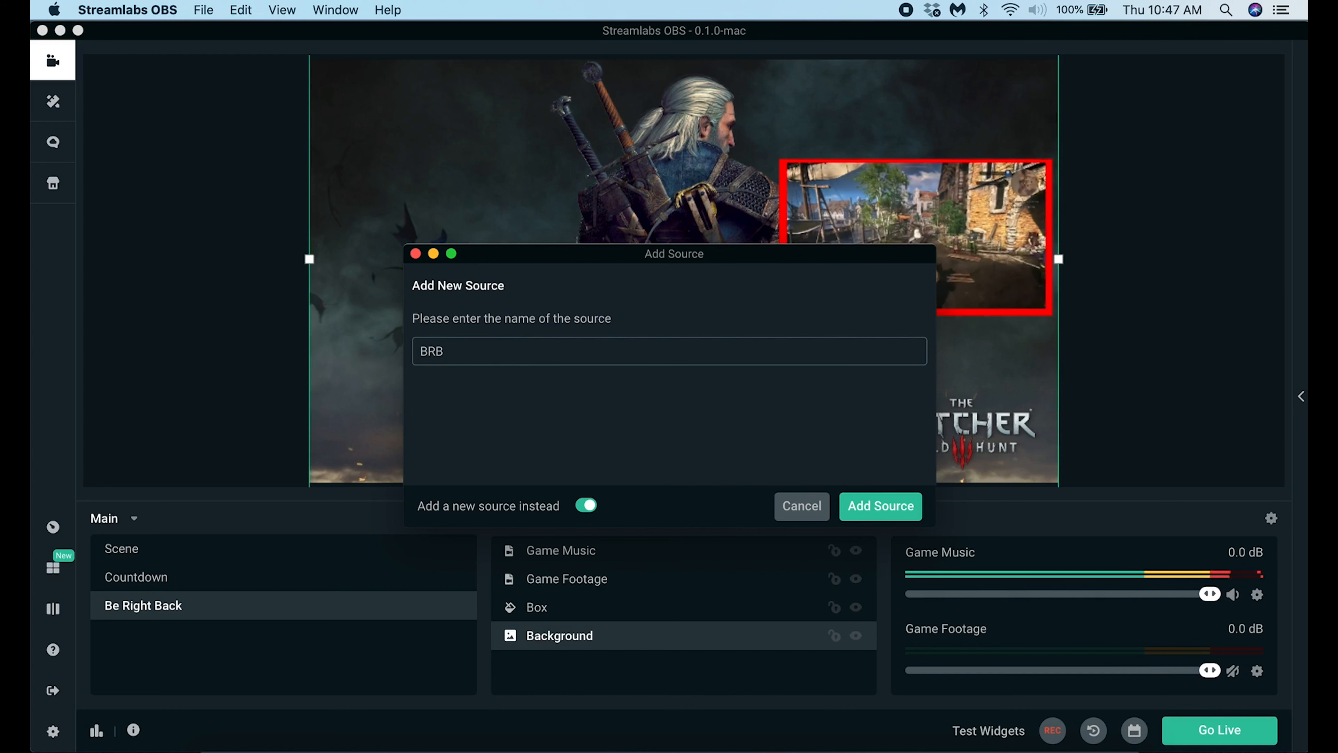
{"action": "left_click", "coordinate": [864, 508]}
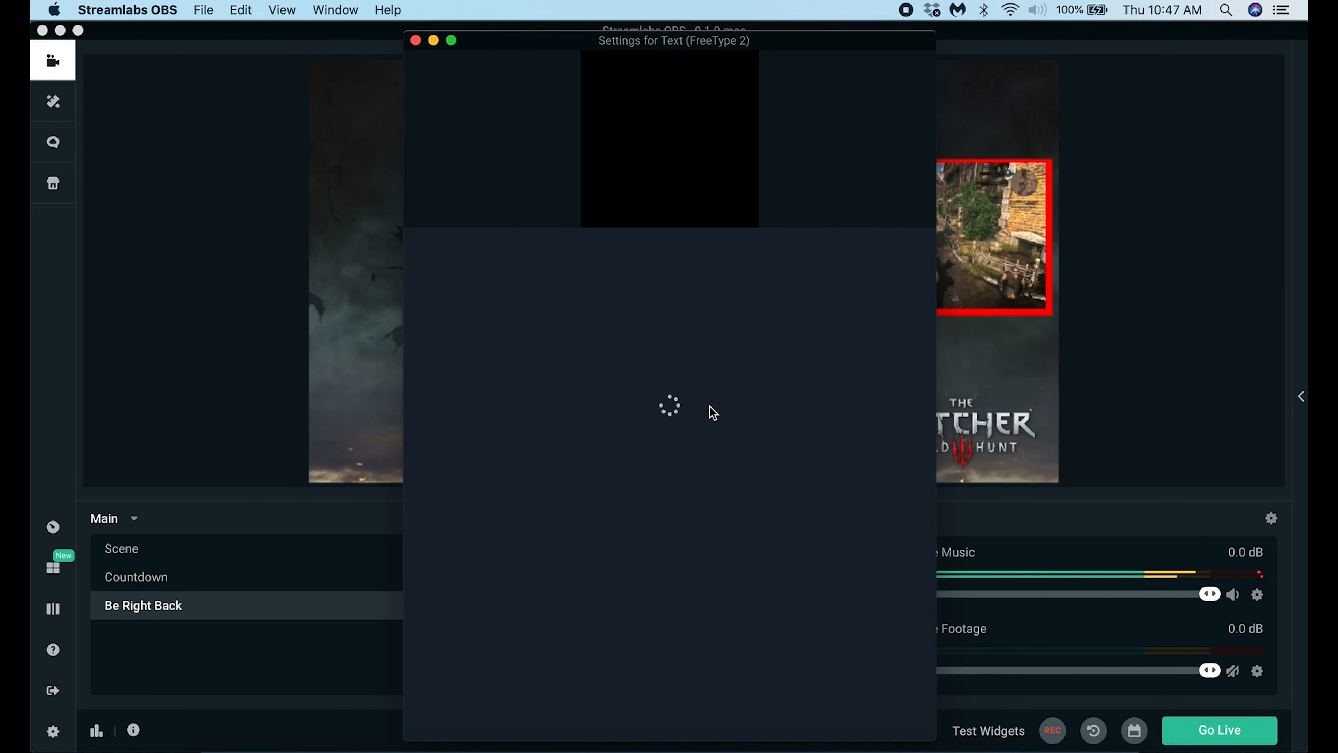
Step: Make BRB read 'Be Right Back' in Aldo the Apache, enlarged and placed middle-left
{"action": "left_click", "coordinate": [632, 293]}
{"action": "scroll", "coordinate": [678, 461], "scroll_direction": "down", "scroll_amount": 5}
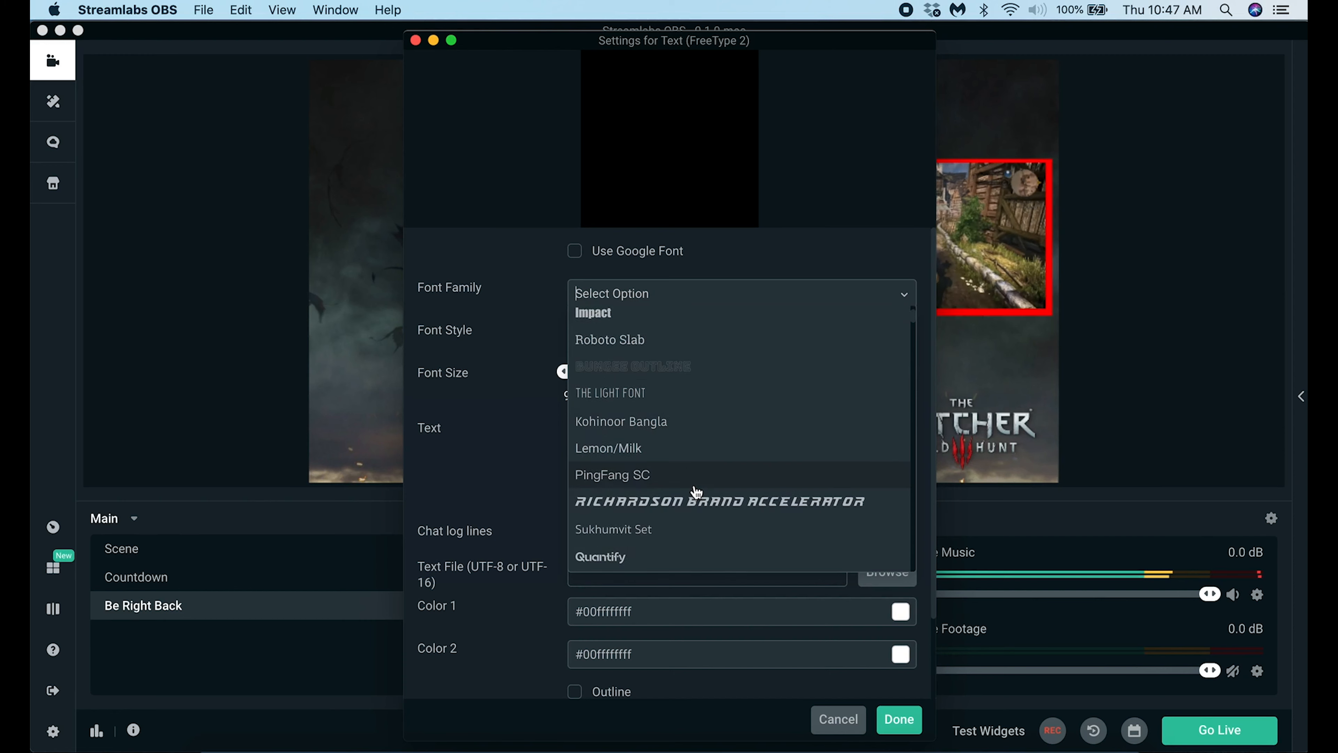
{"action": "scroll", "coordinate": [696, 492], "scroll_direction": "down", "scroll_amount": 5}
{"action": "left_click", "coordinate": [693, 507]}
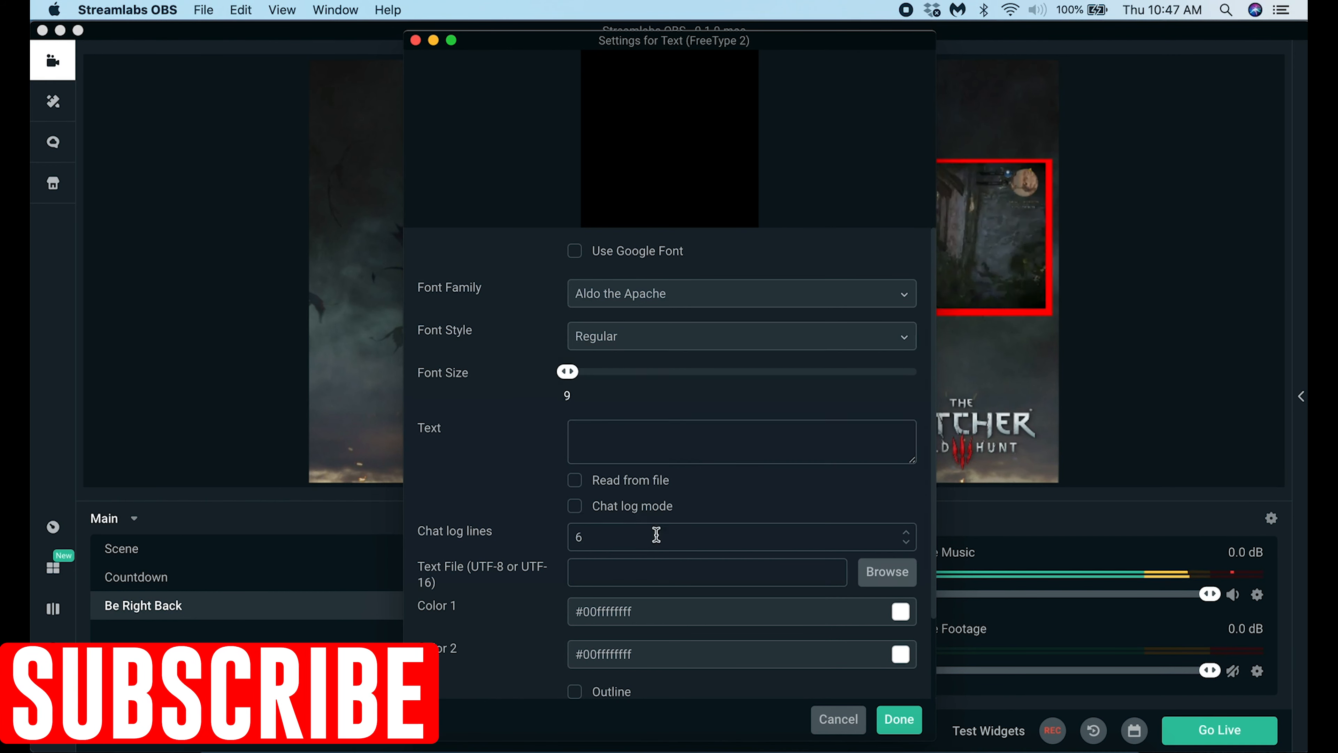
{"action": "left_click", "coordinate": [580, 440]}
{"action": "type", "text": "Be Right Back"}
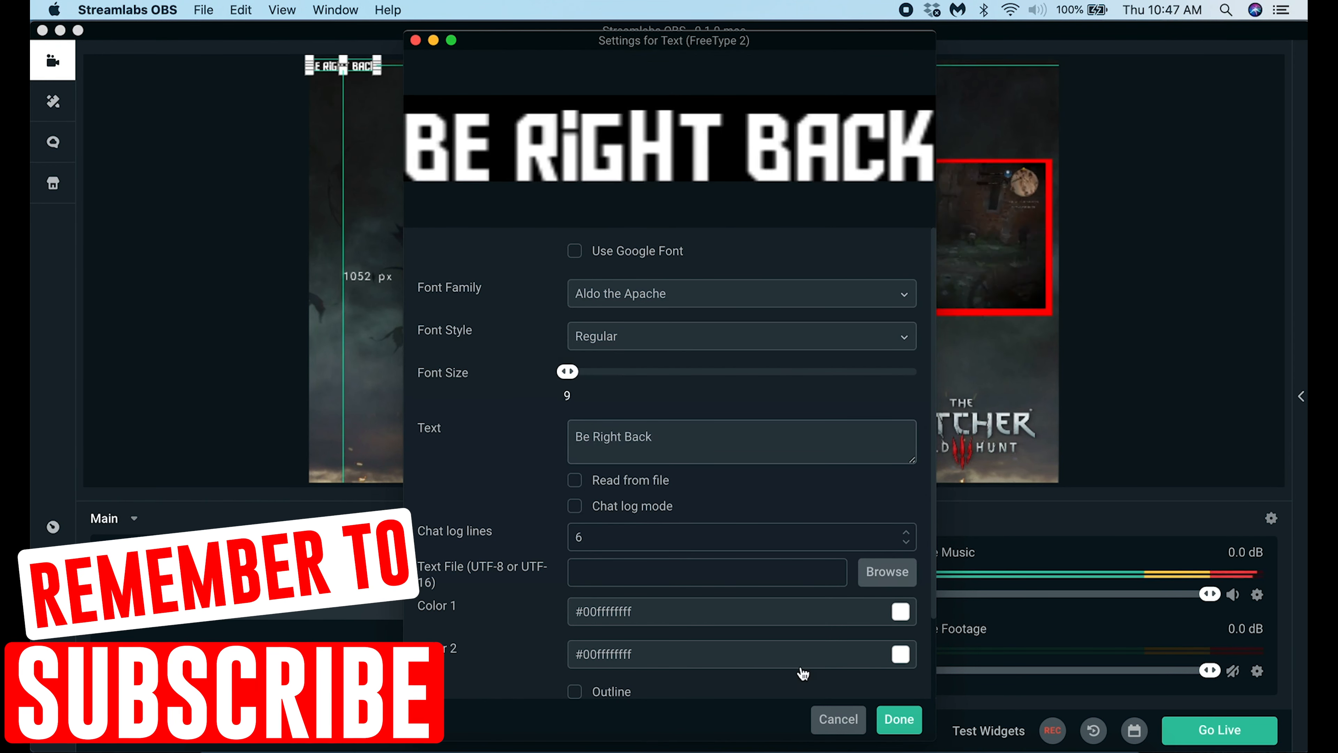
{"action": "left_click", "coordinate": [896, 719]}
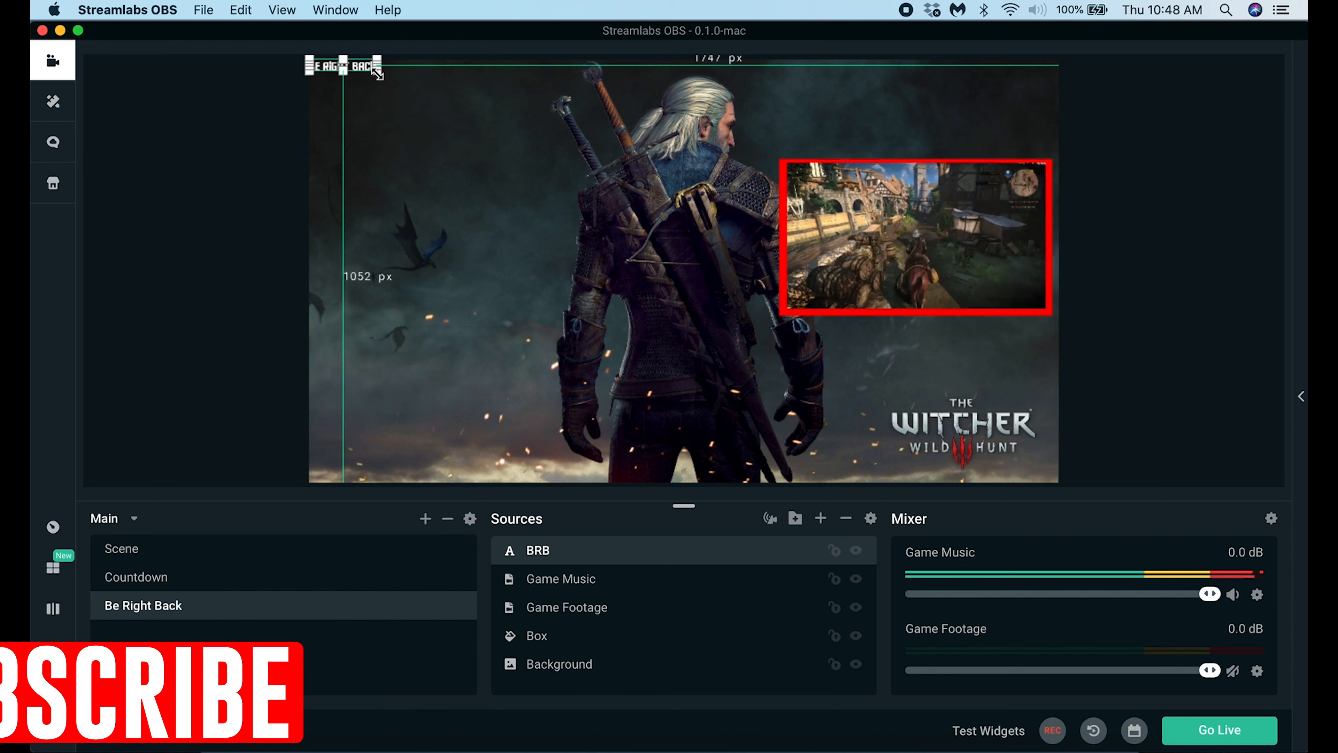
{"action": "left_click_drag", "start_coordinate": [377, 72], "coordinate": [328, 110]}
{"action": "left_click_drag", "start_coordinate": [453, 100], "coordinate": [469, 271]}
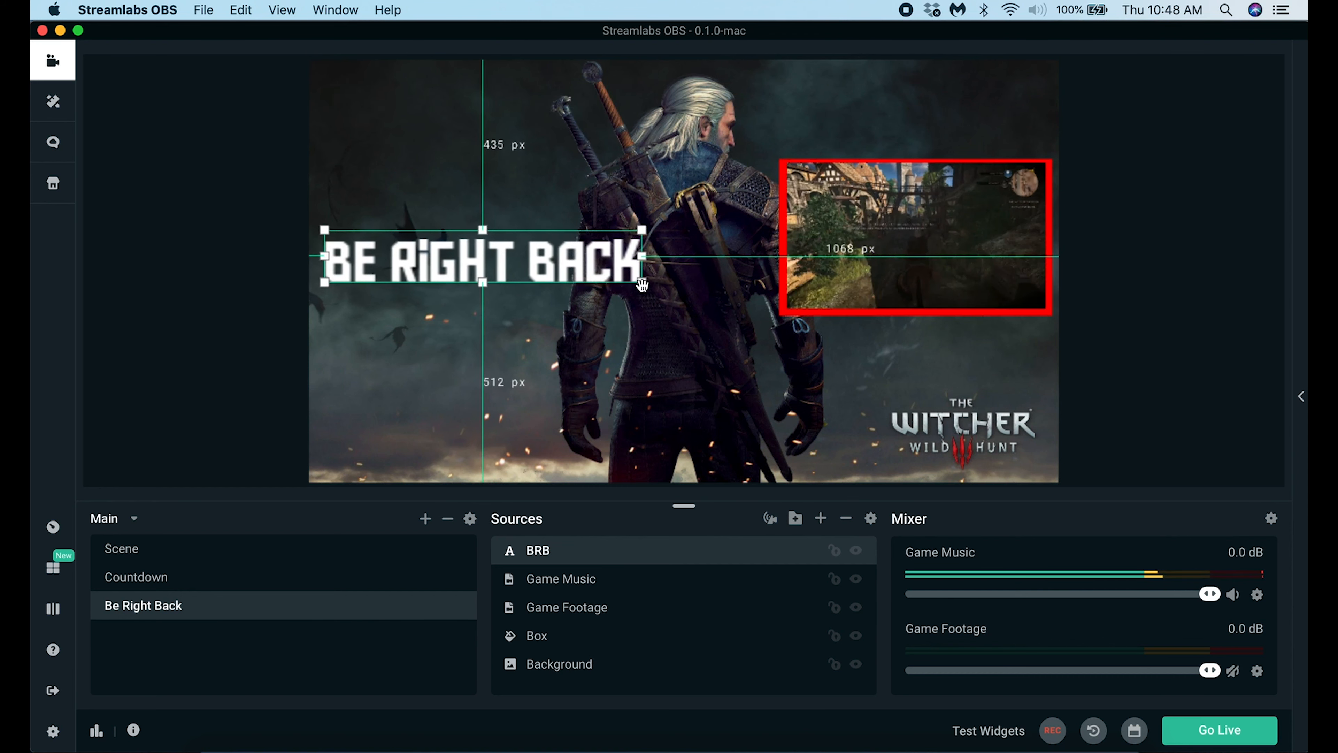
Step: Shrink the Be Right Back text slightly and nudge it upward
{"action": "left_click", "coordinate": [639, 283]}
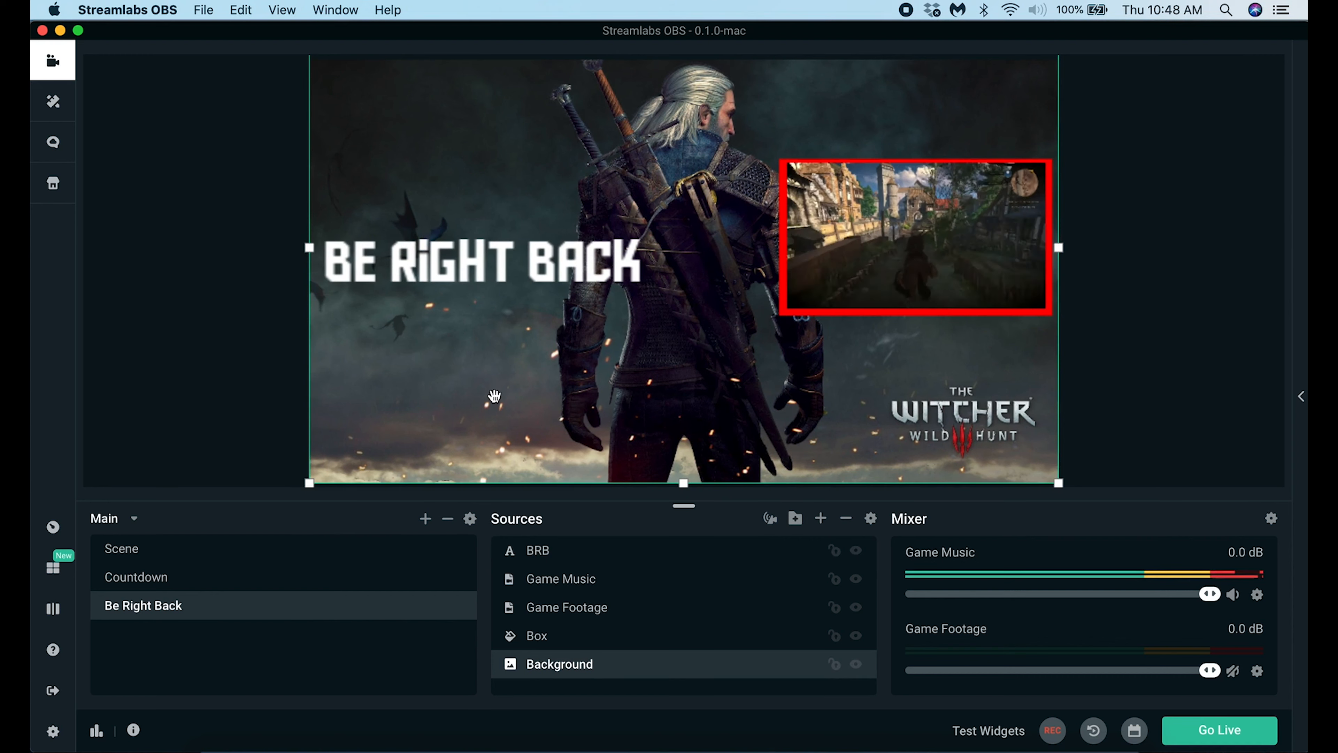
{"action": "left_click", "coordinate": [538, 554]}
{"action": "left_click_drag", "start_coordinate": [642, 284], "coordinate": [499, 252]}
Step: Enlarge the Background image leftward and shift it slightly right and up
{"action": "left_click", "coordinate": [727, 364]}
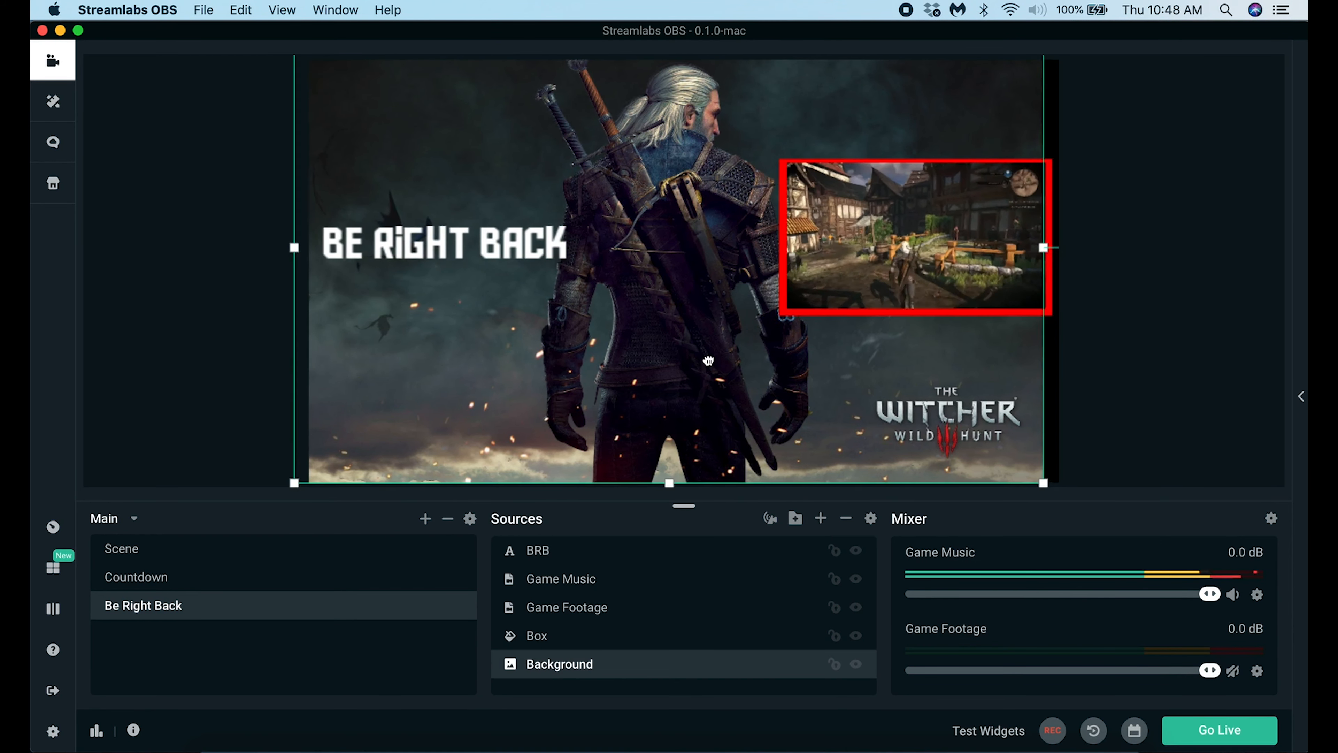
{"action": "left_click_drag", "start_coordinate": [310, 483], "coordinate": [251, 520]}
{"action": "left_click_drag", "start_coordinate": [302, 250], "coordinate": [257, 254]}
{"action": "left_click_drag", "start_coordinate": [427, 348], "coordinate": [435, 346]}
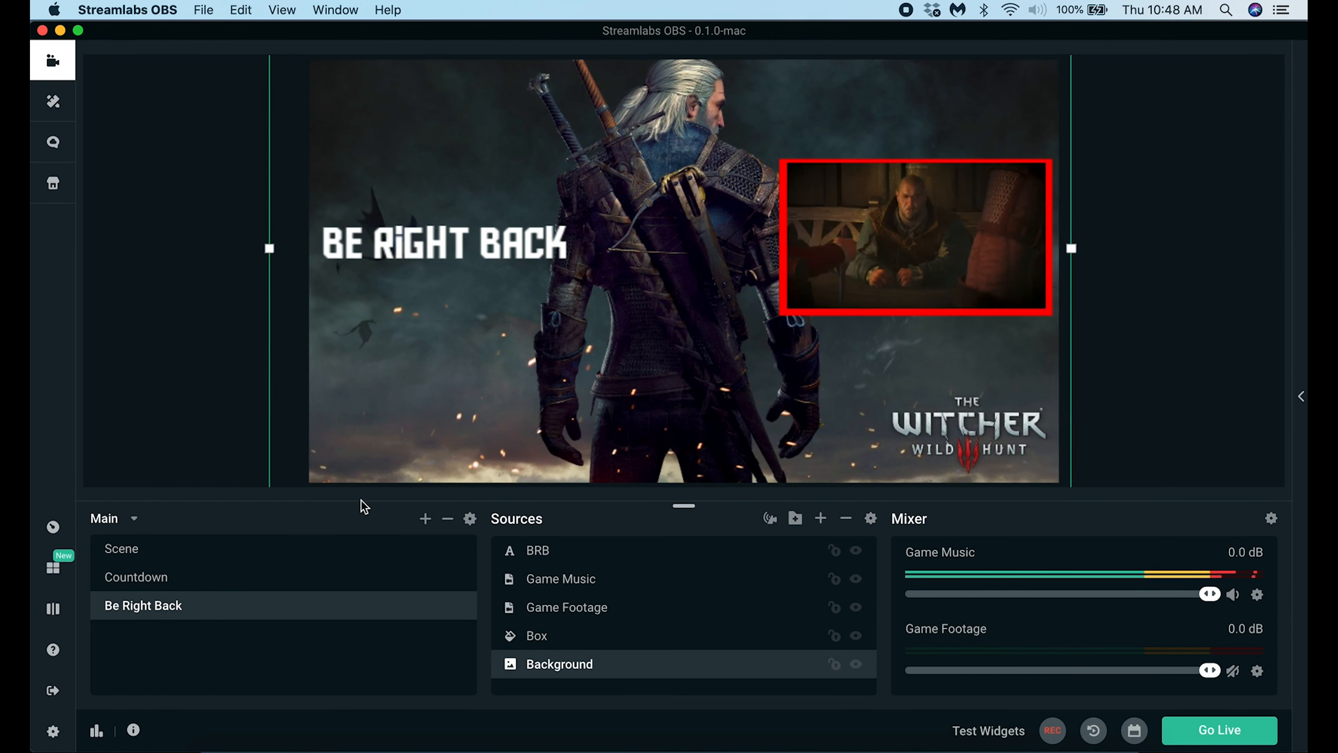
{"action": "mouse_move", "coordinate": [435, 407]}
{"action": "left_mouse_down"}
{"action": "mouse_move", "coordinate": [422, 365]}
{"action": "mouse_move", "coordinate": [436, 391]}
{"action": "left_mouse_up"}
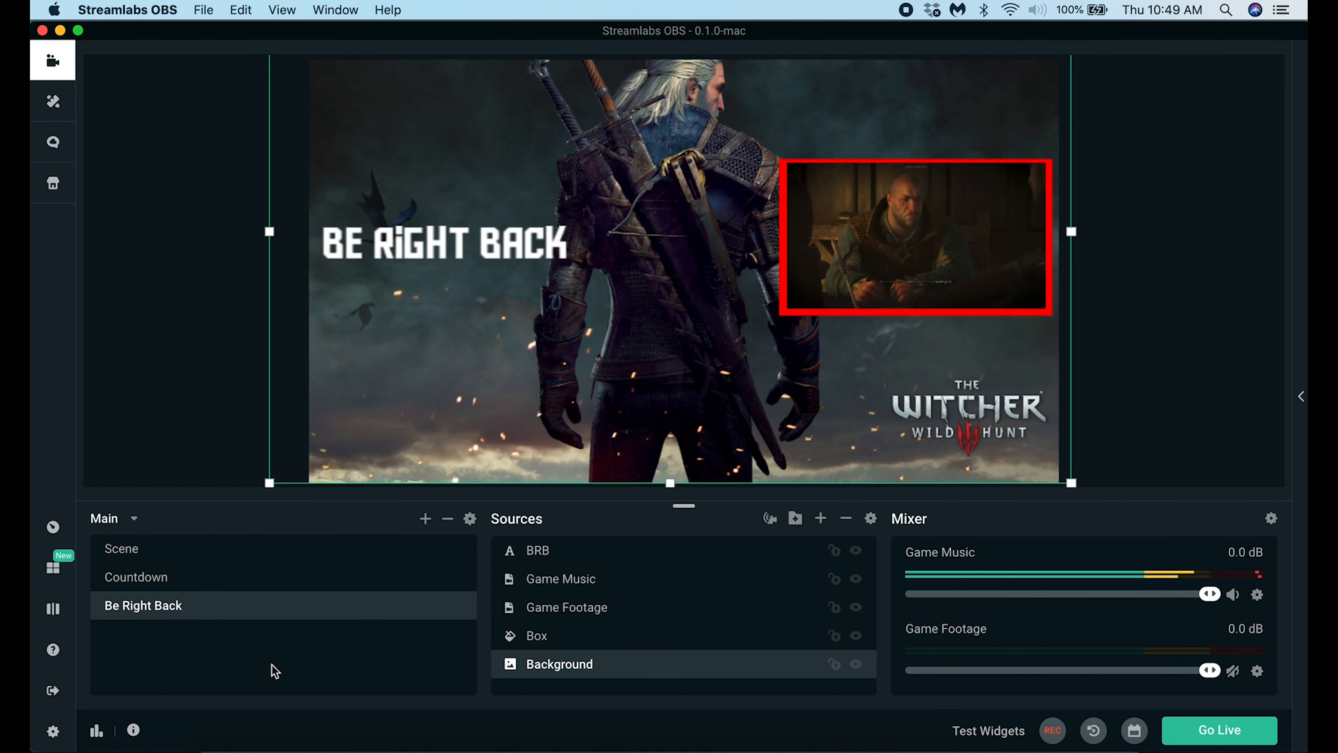
{"action": "left_click", "coordinate": [424, 519]}
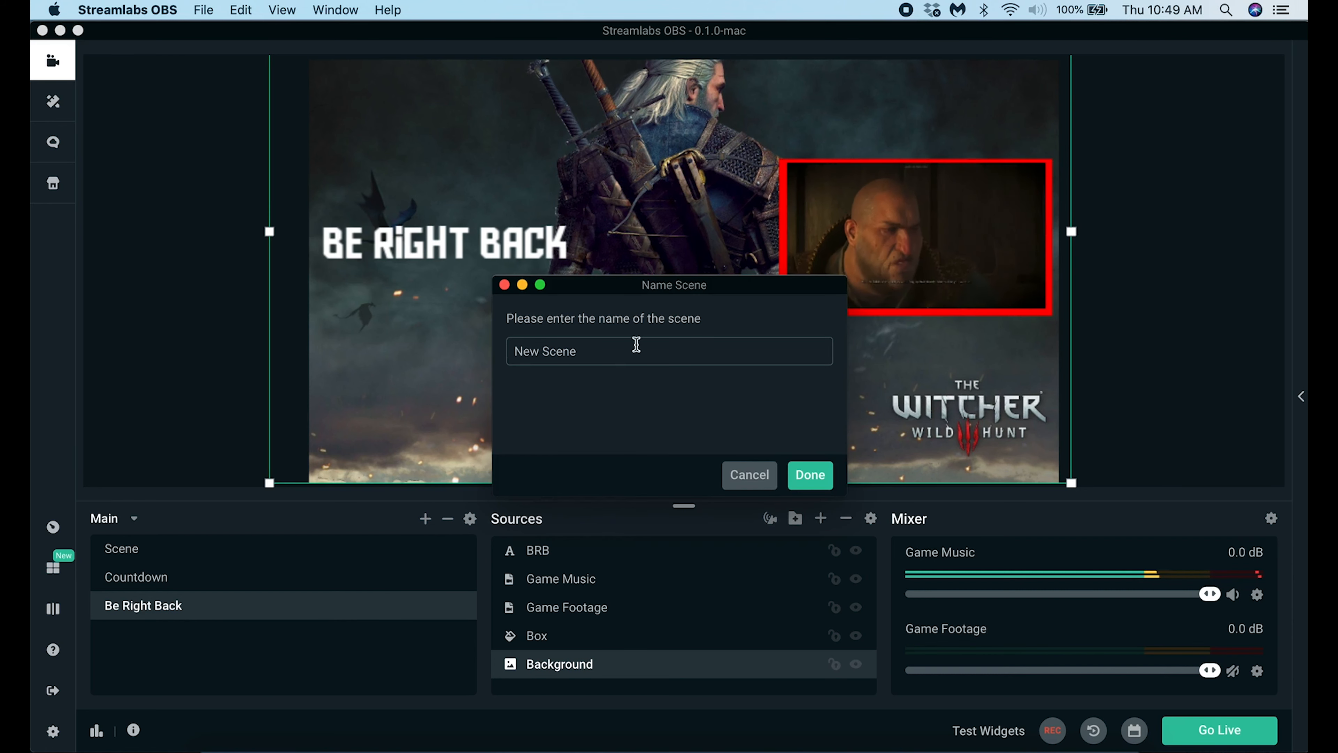
Step: Create a scene named Intro and add the existing Background image source to it
{"action": "left_click_drag", "start_coordinate": [589, 352], "coordinate": [443, 352]}
{"action": "type", "text": "Intro"}
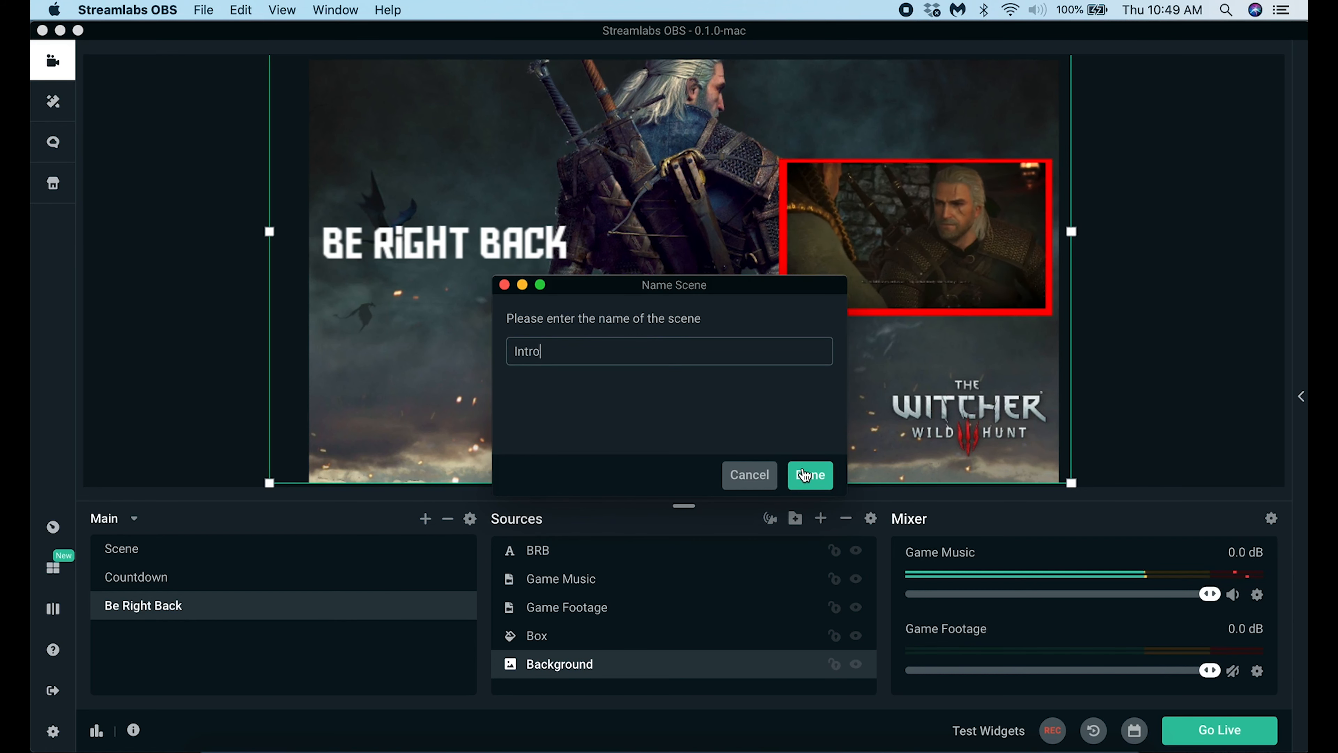
{"action": "left_click", "coordinate": [805, 475]}
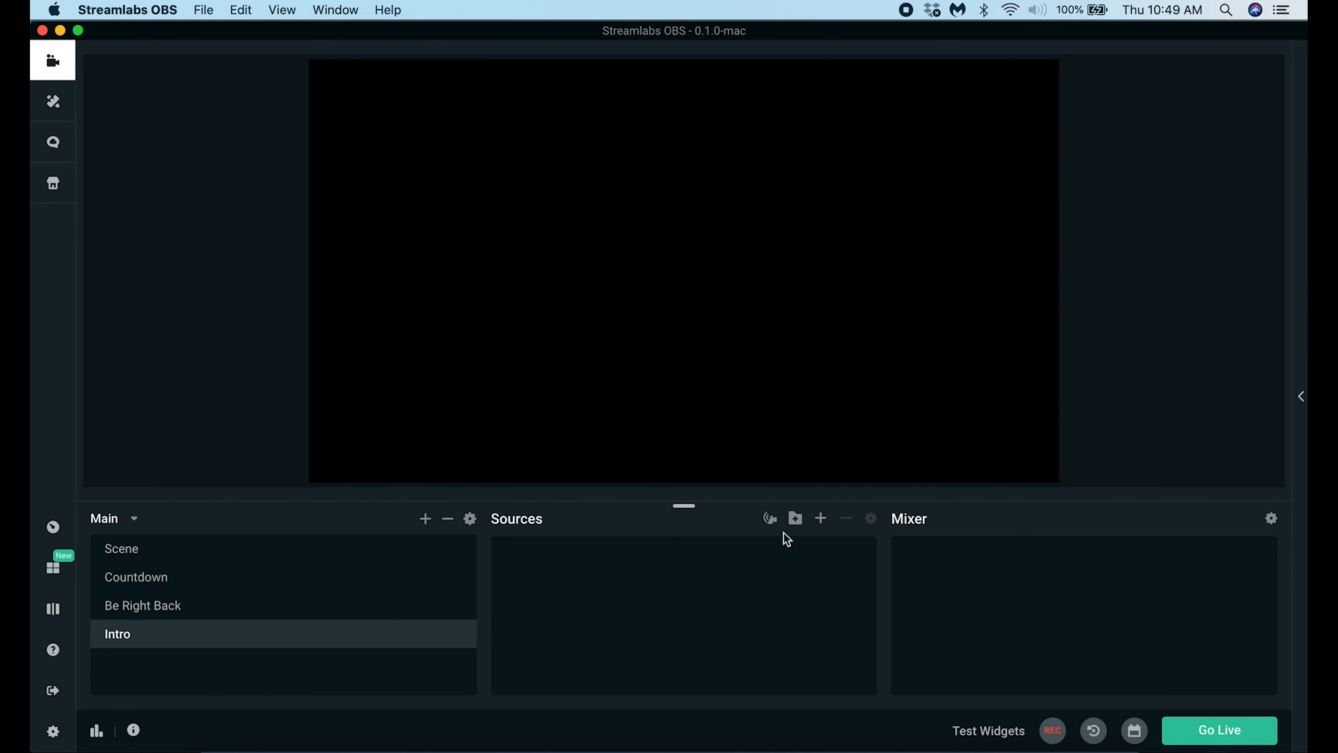
{"action": "left_click", "coordinate": [820, 519]}
{"action": "left_click", "coordinate": [274, 372]}
{"action": "left_click", "coordinate": [1148, 654]}
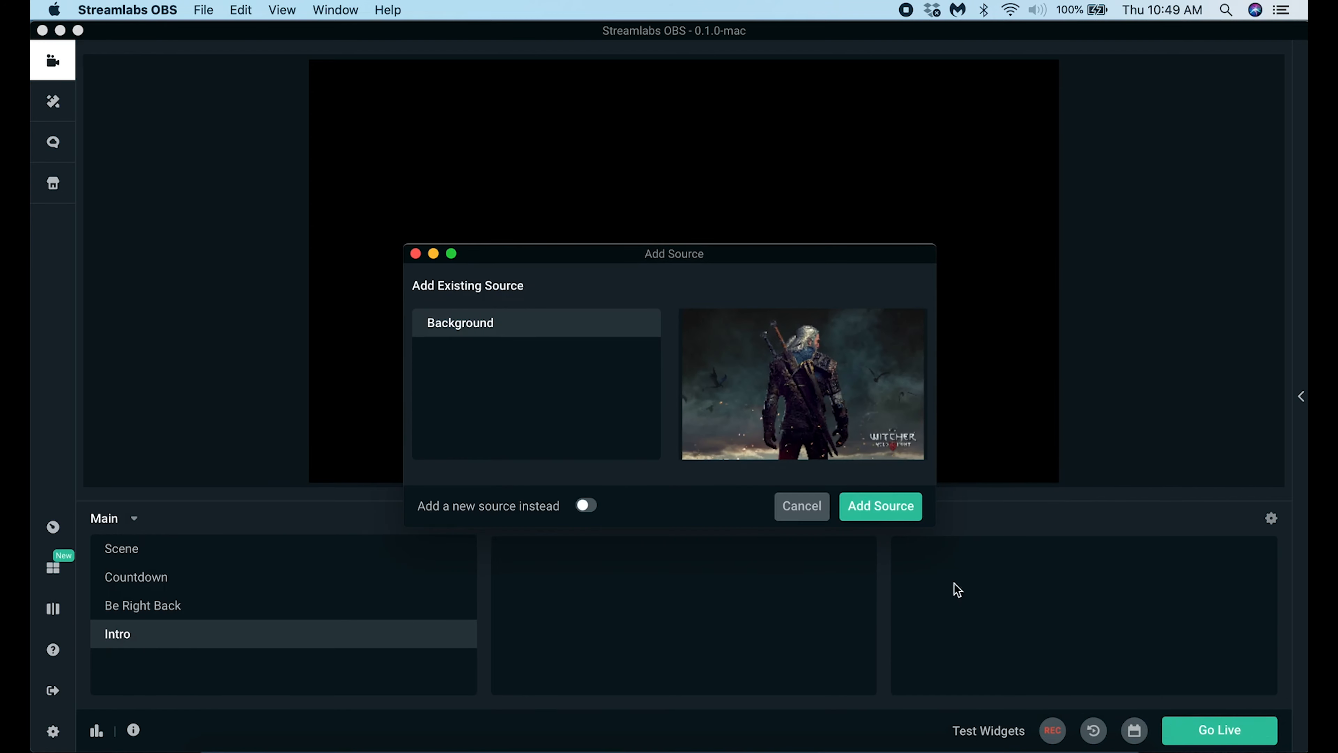
{"action": "left_click", "coordinate": [885, 510]}
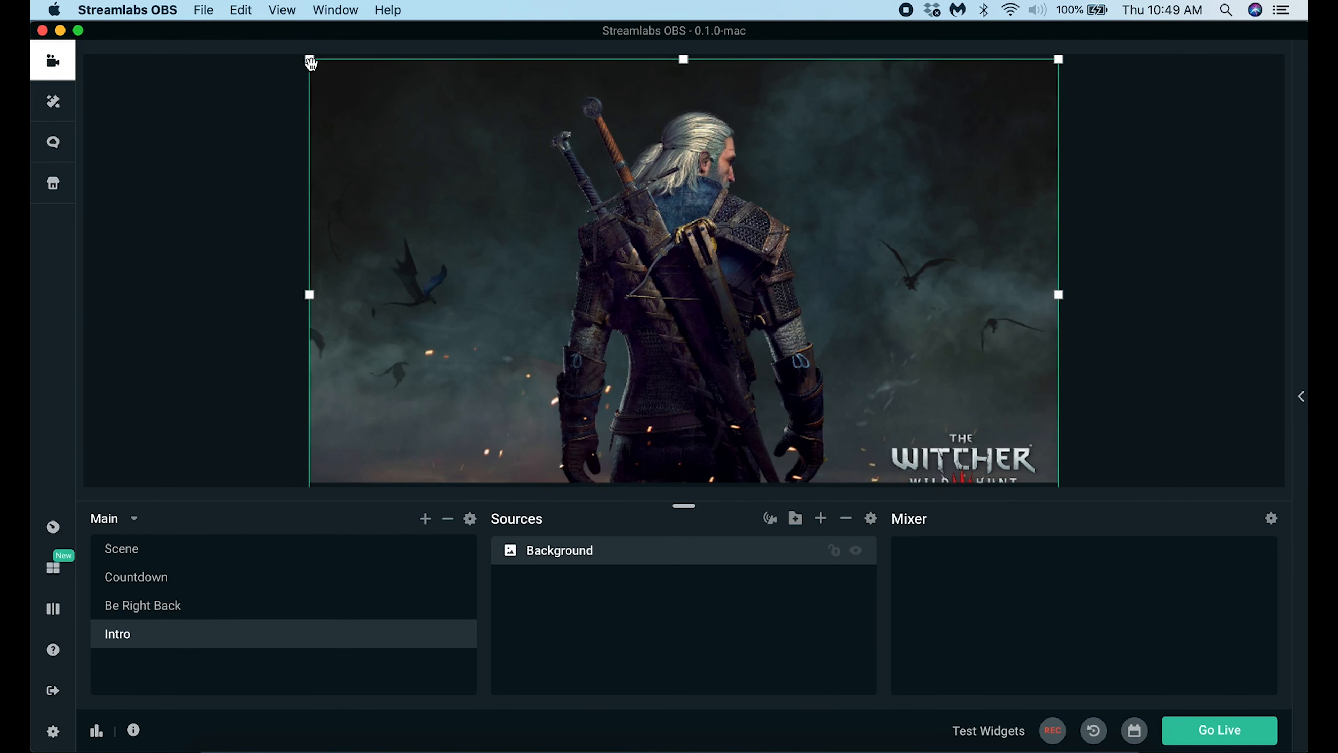
Step: Reposition and stretch the Background image so it fills the canvas
{"action": "left_click_drag", "start_coordinate": [656, 245], "coordinate": [578, 252]}
{"action": "left_click_drag", "start_coordinate": [367, 247], "coordinate": [424, 252]}
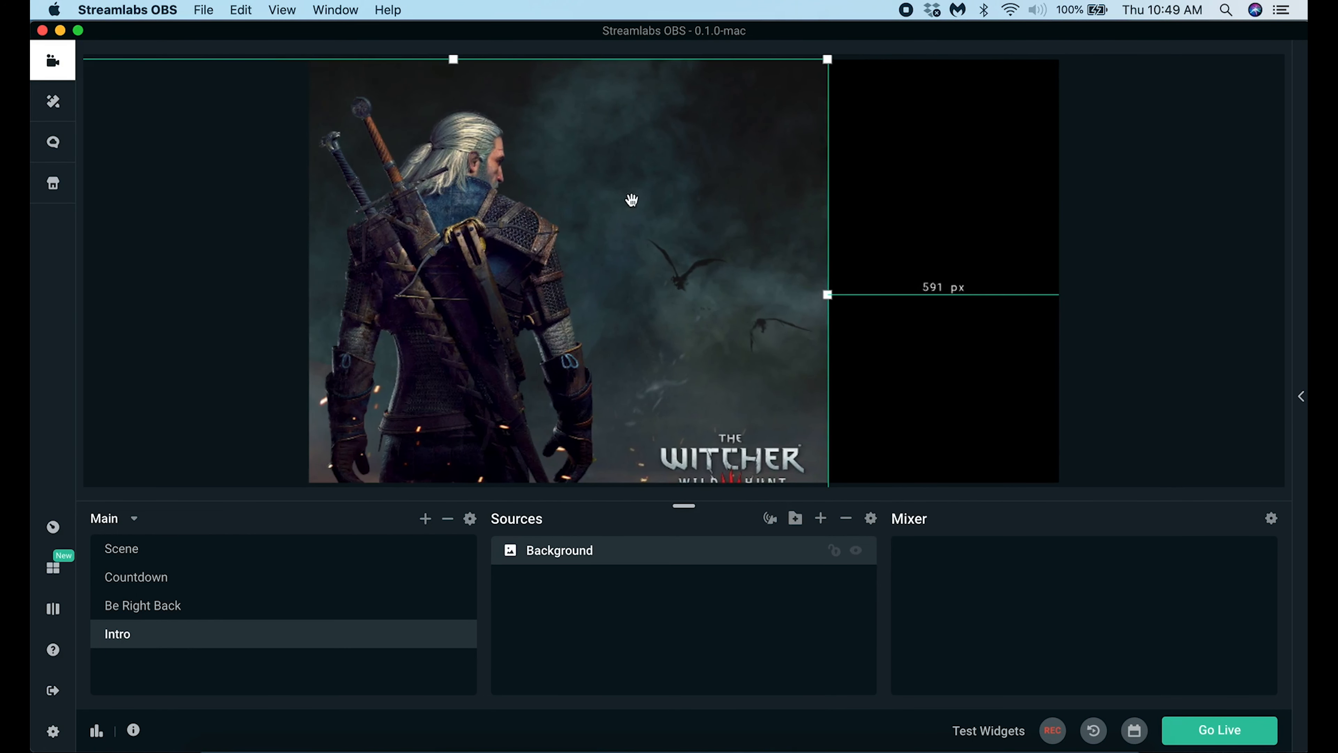
{"action": "left_click_drag", "start_coordinate": [827, 296], "coordinate": [855, 195]}
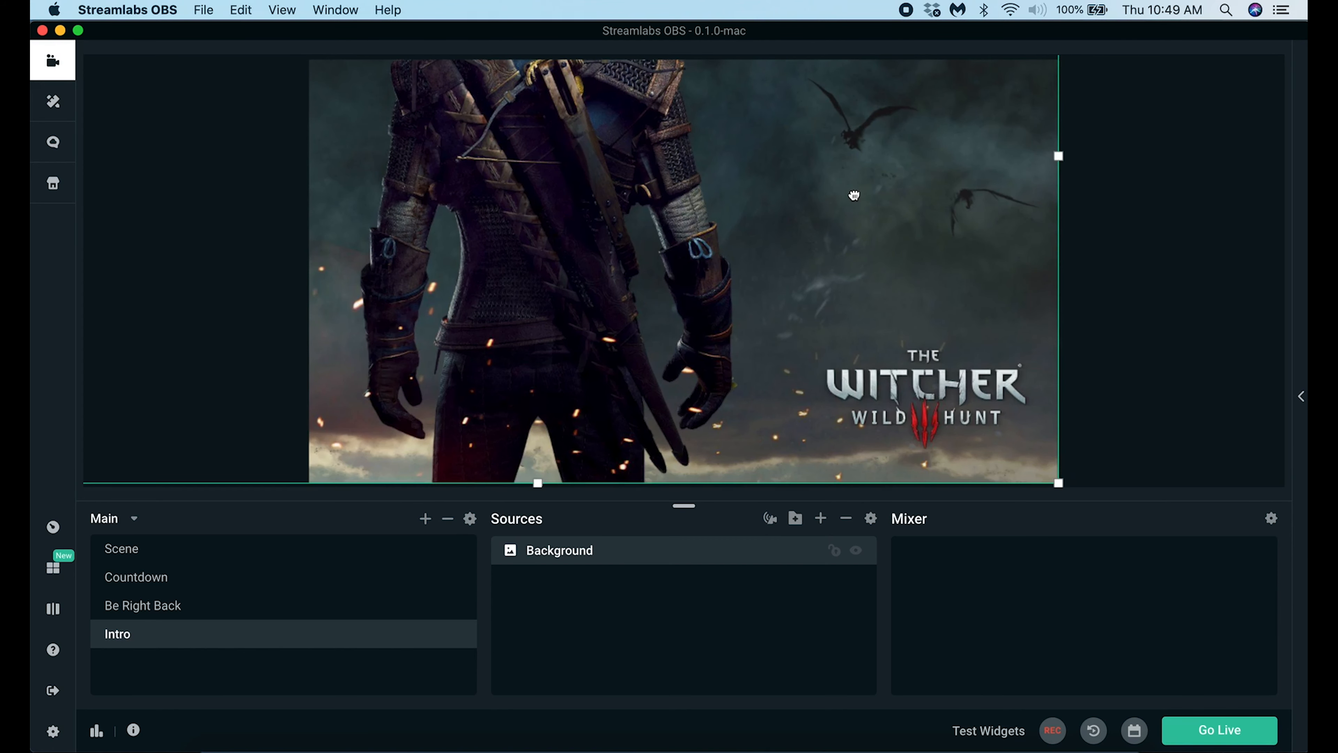
{"action": "mouse_move", "coordinate": [1060, 157]}
{"action": "left_mouse_down"}
{"action": "mouse_move", "coordinate": [1136, 158]}
{"action": "mouse_move", "coordinate": [1028, 141]}
{"action": "mouse_move", "coordinate": [1058, 153]}
{"action": "left_mouse_up"}
{"action": "left_click_drag", "start_coordinate": [904, 174], "coordinate": [904, 205]}
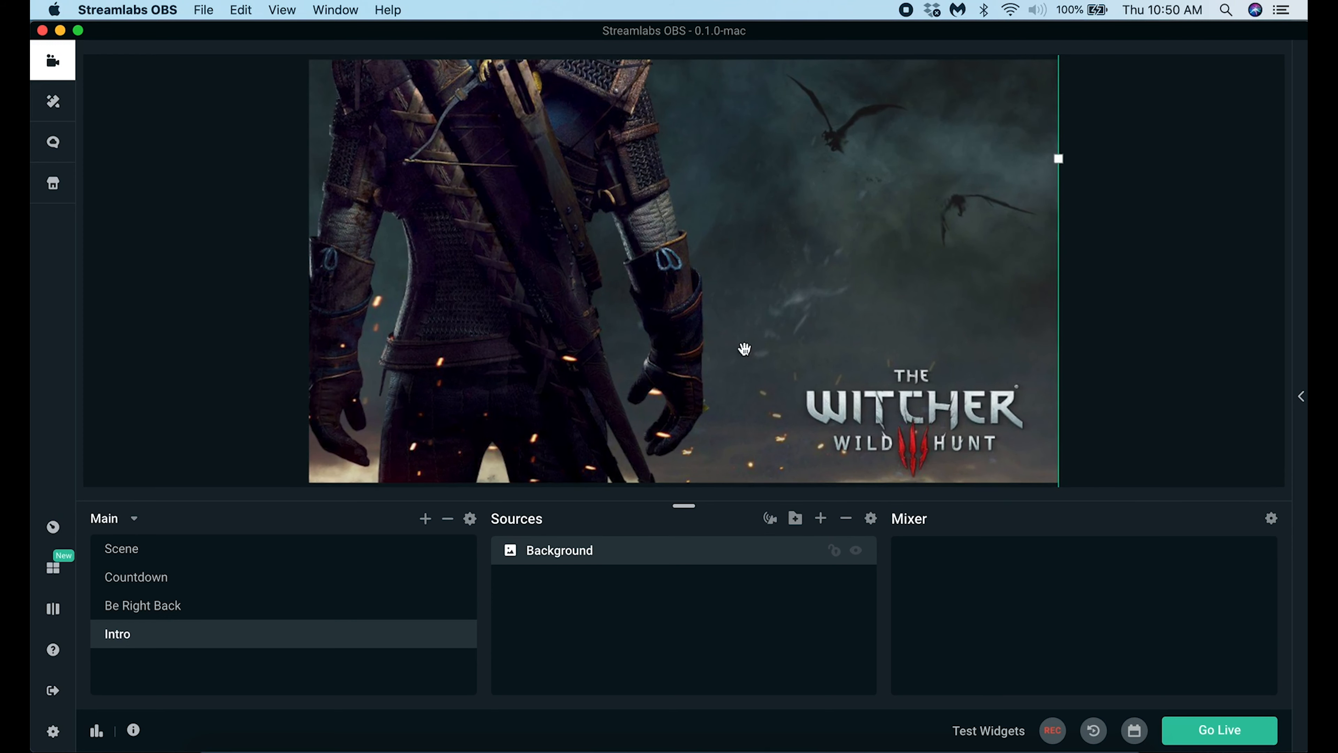
Step: Add the existing red Box color source and enlarge it in the upper right of the canvas
{"action": "left_click", "coordinate": [822, 520]}
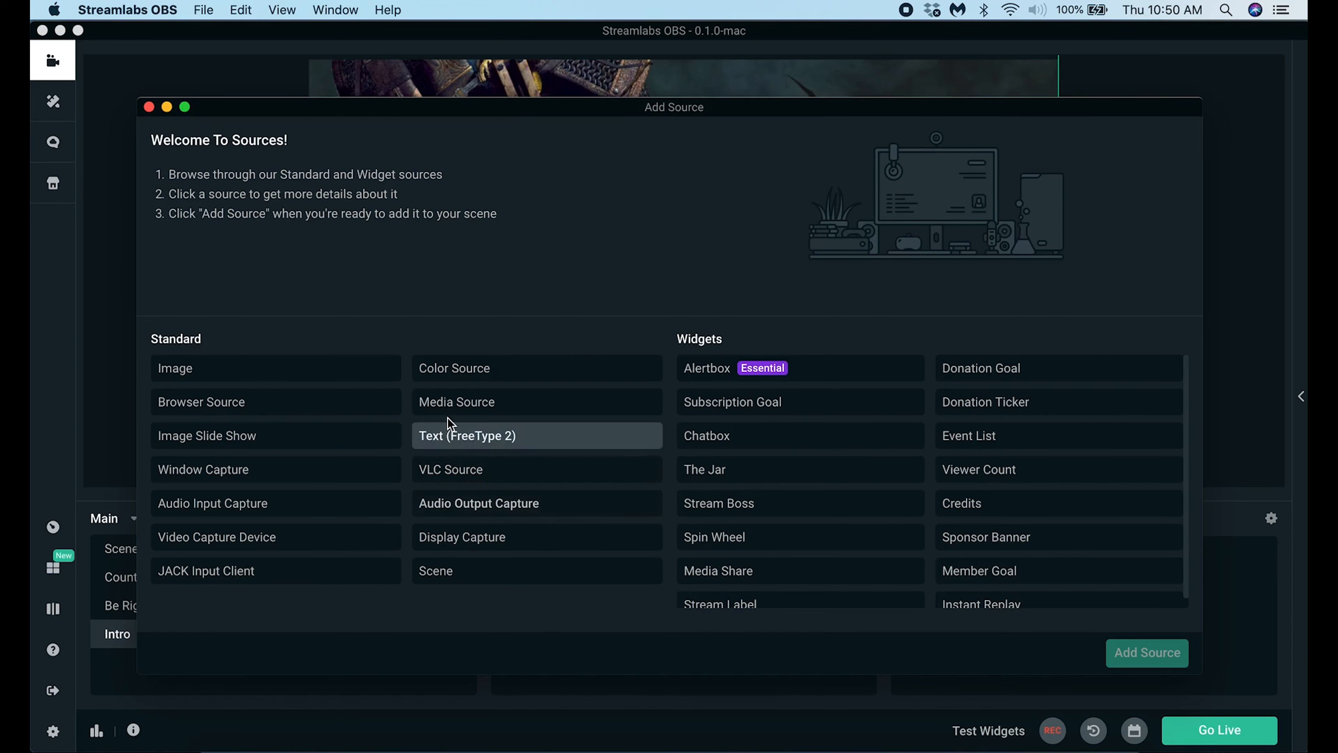
{"action": "left_click", "coordinate": [455, 370]}
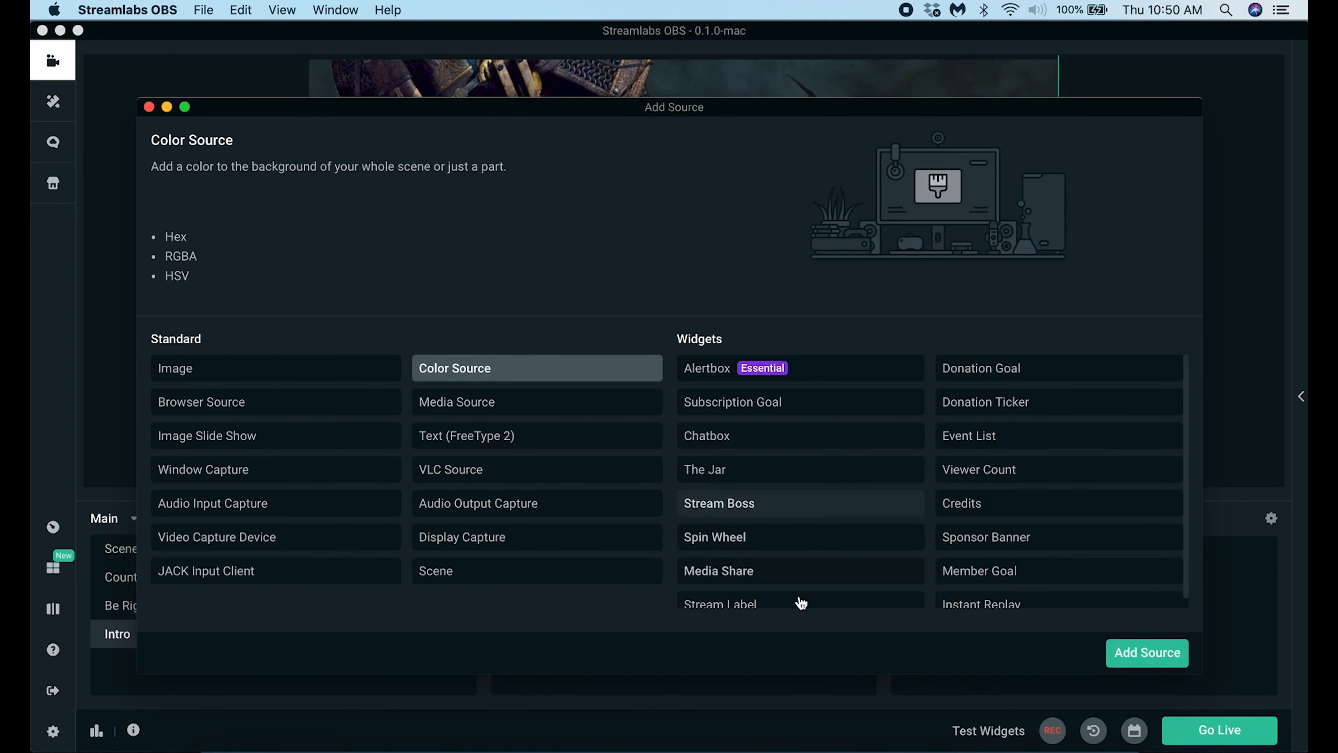
{"action": "left_click", "coordinate": [1140, 654]}
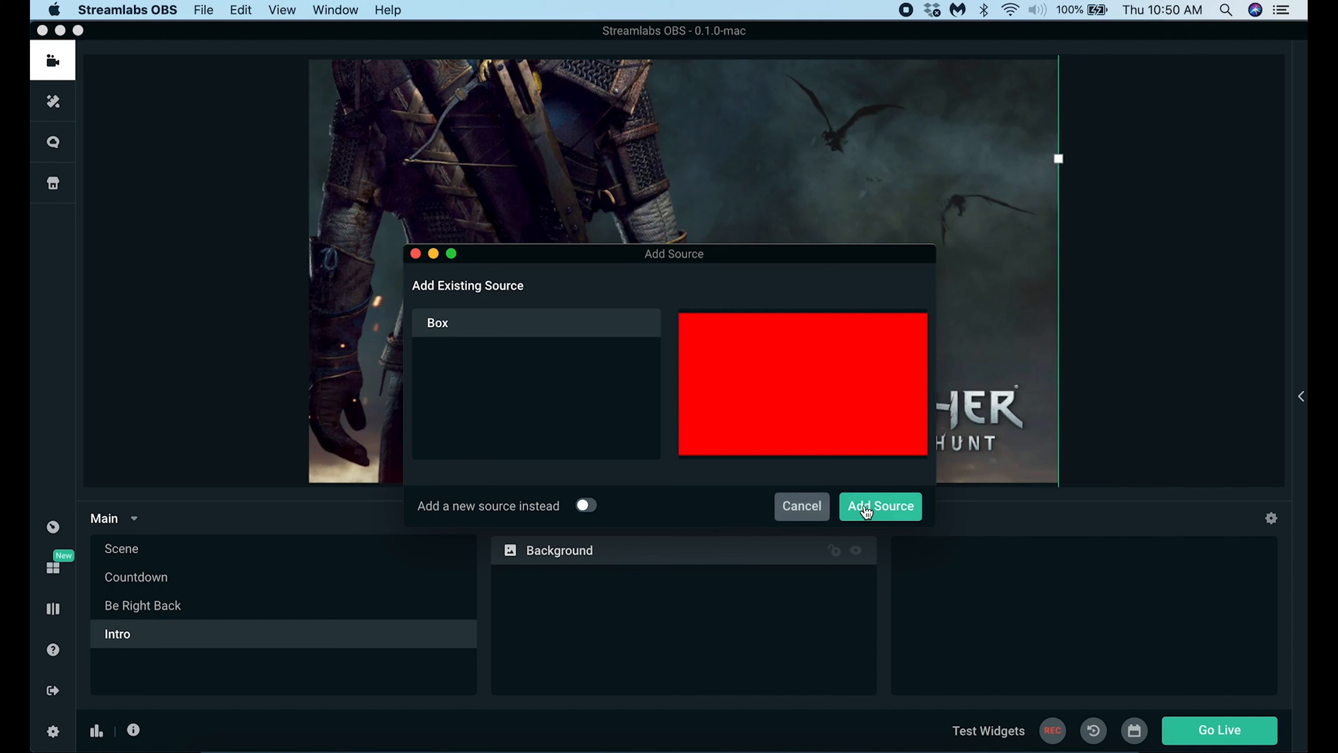
{"action": "left_click", "coordinate": [877, 506]}
{"action": "left_click_drag", "start_coordinate": [517, 195], "coordinate": [837, 235]}
{"action": "left_click_drag", "start_coordinate": [907, 260], "coordinate": [980, 342]}
{"action": "left_click", "coordinate": [1178, 356]}
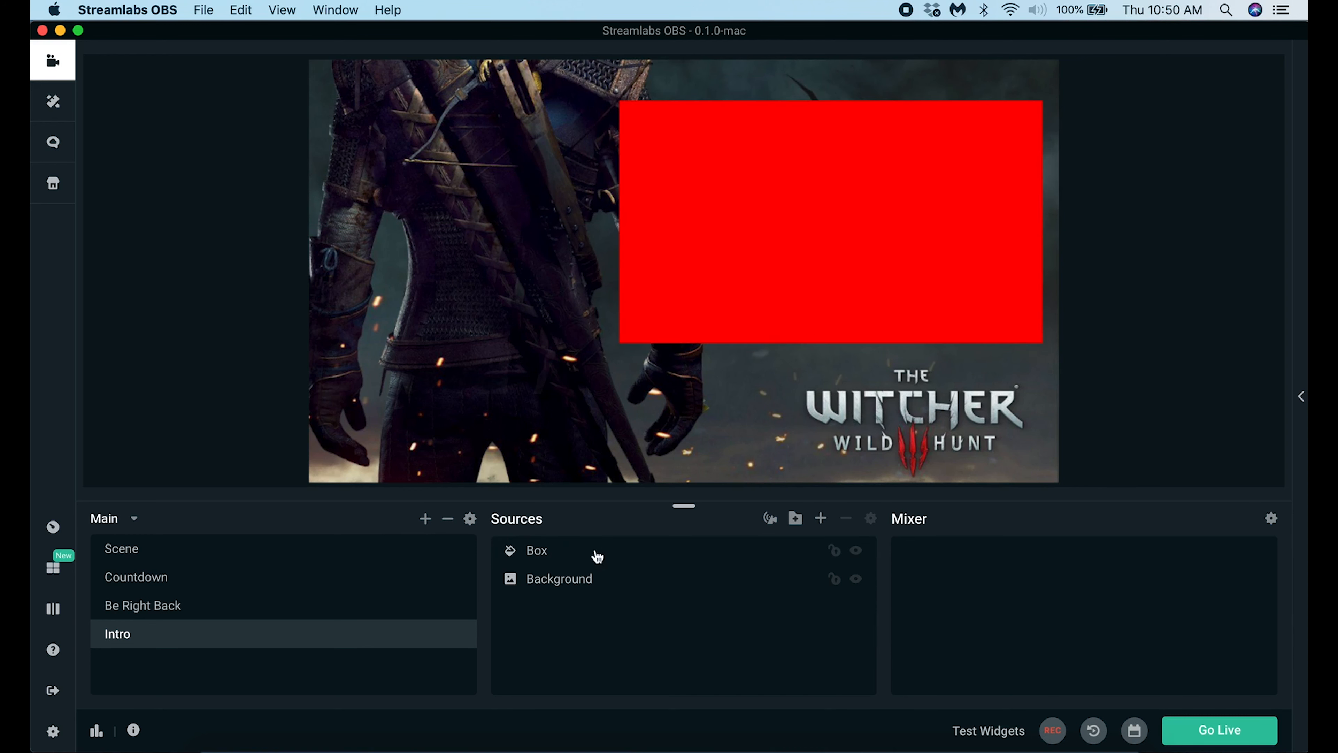
{"action": "left_click", "coordinate": [815, 517]}
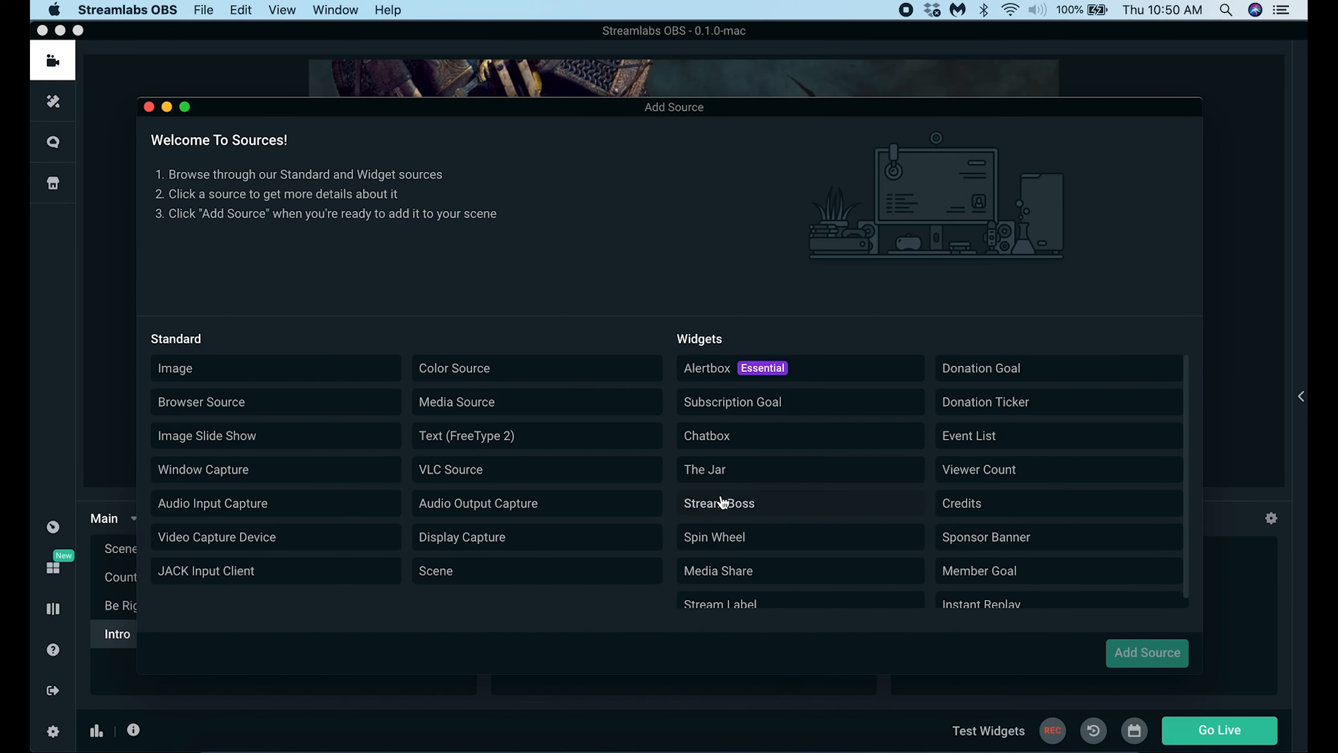
Step: Add the existing ME Video capture device and resize it to fit inside the red Box
{"action": "left_click", "coordinate": [232, 543]}
{"action": "left_click", "coordinate": [1131, 655]}
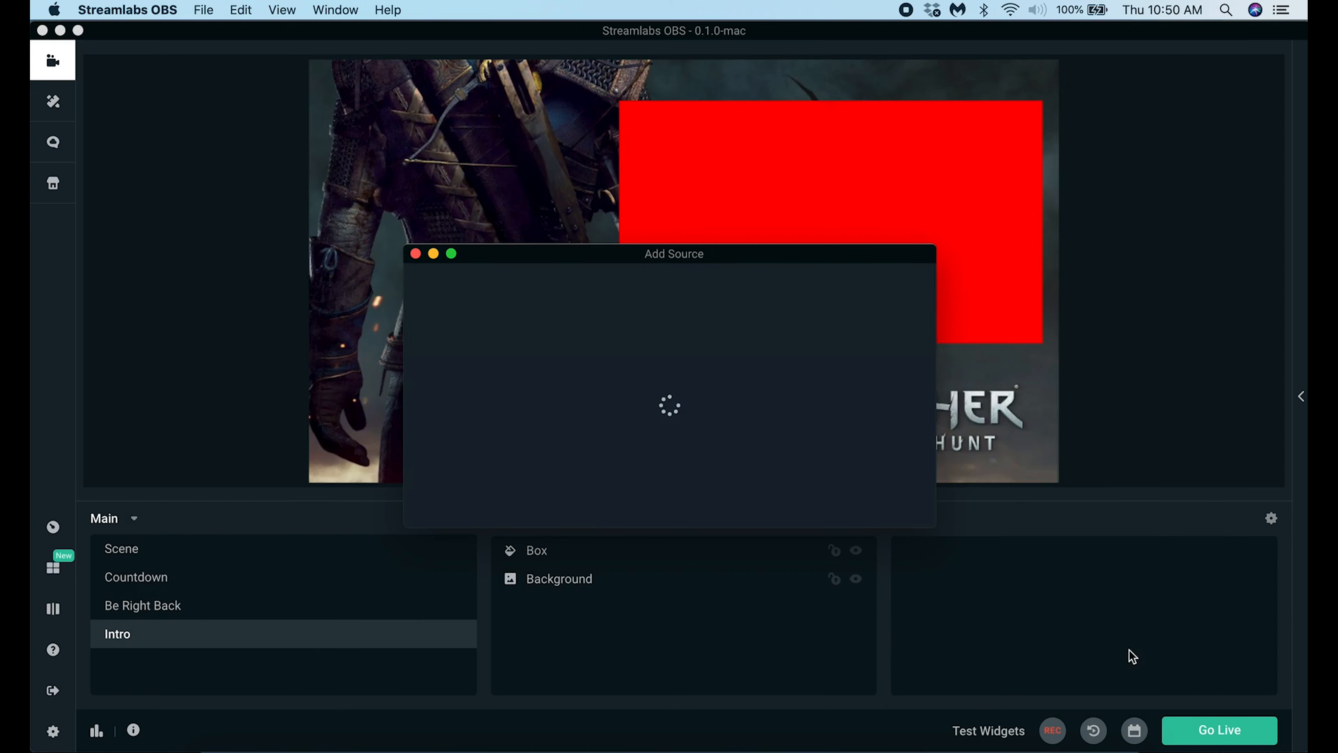
{"action": "left_click", "coordinate": [881, 506]}
{"action": "left_click_drag", "start_coordinate": [310, 62], "coordinate": [681, 253]}
{"action": "left_click_drag", "start_coordinate": [763, 328], "coordinate": [735, 200]}
{"action": "left_click_drag", "start_coordinate": [655, 124], "coordinate": [628, 111]}
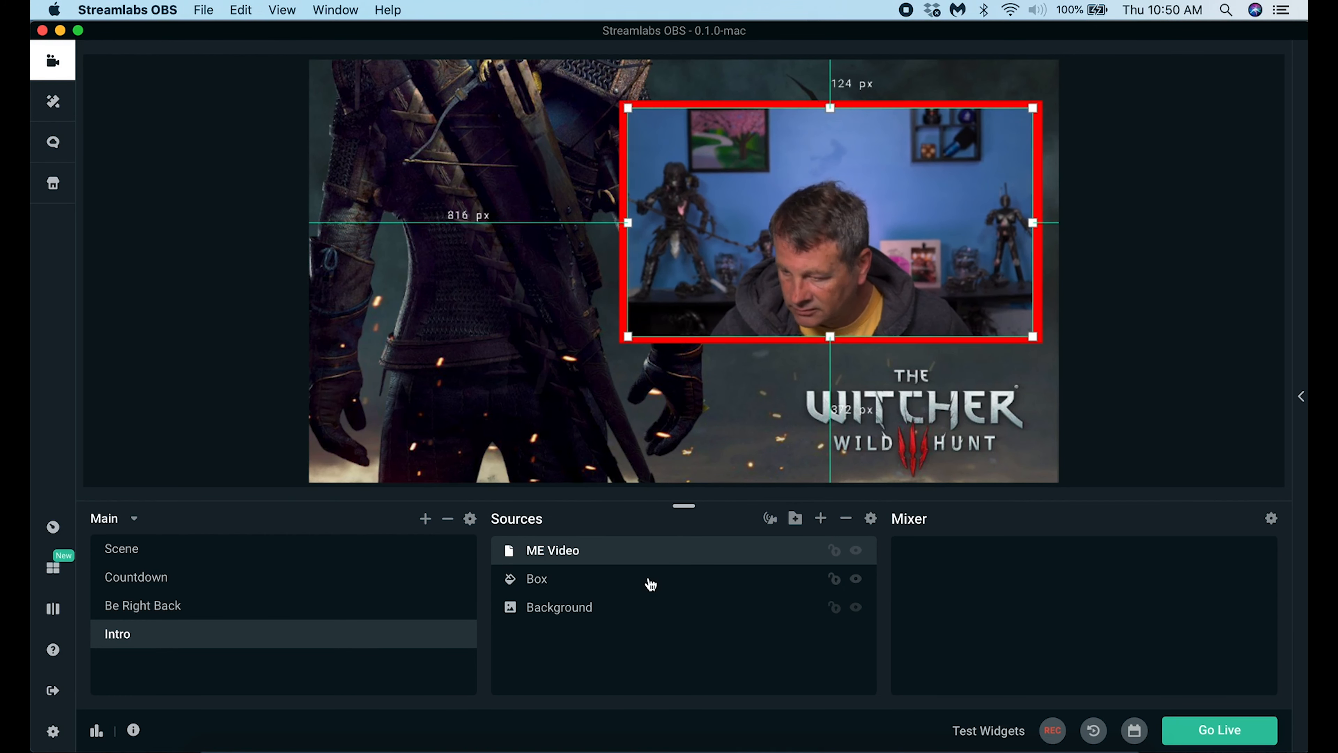
Step: Add the existing Me Audio input capture to Intro, then switch to the Game scene
{"action": "left_click", "coordinate": [819, 519]}
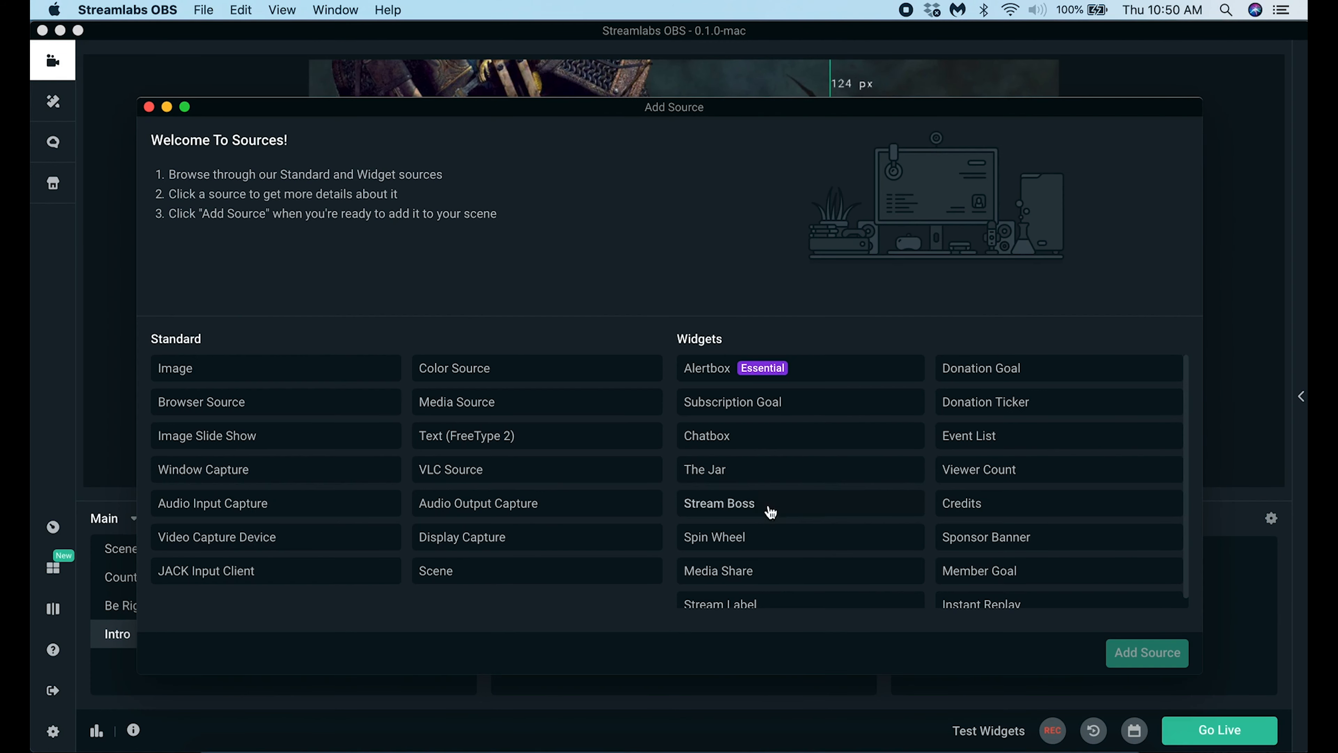
{"action": "left_click", "coordinate": [216, 500]}
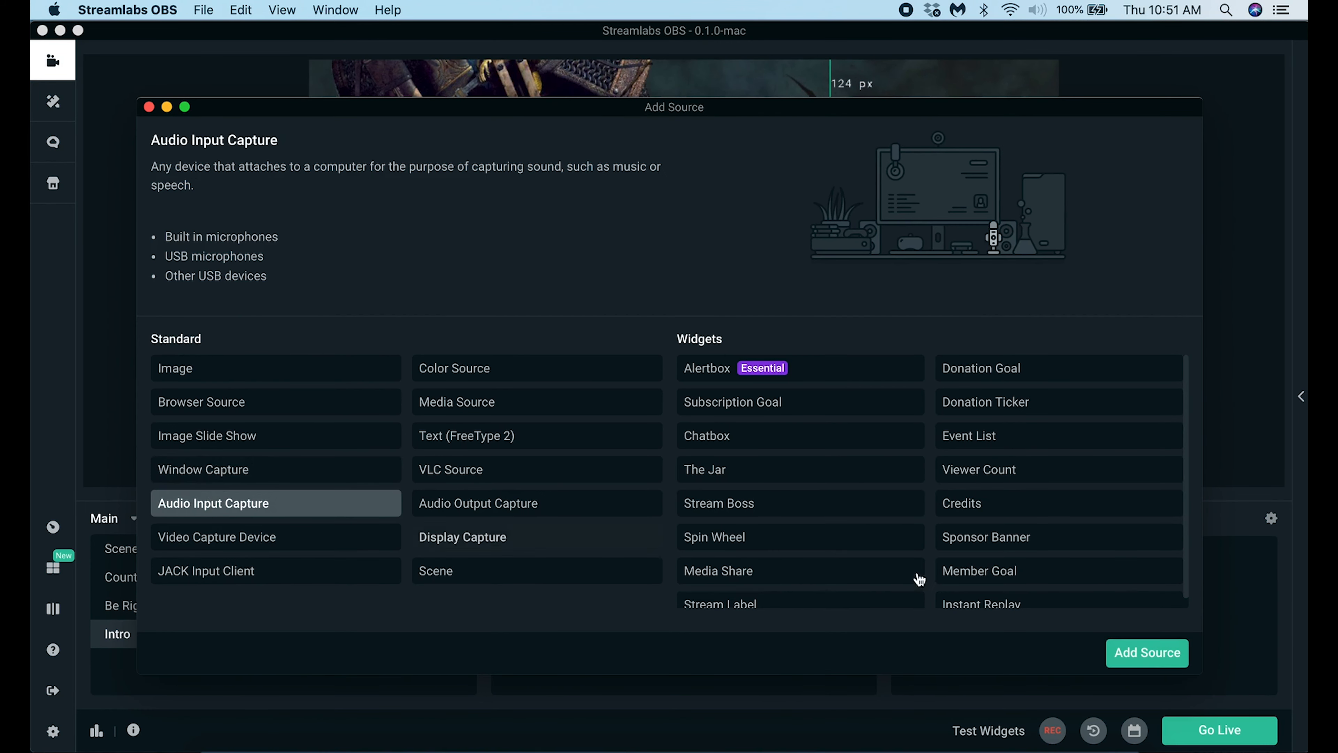
{"action": "left_click", "coordinate": [1147, 653]}
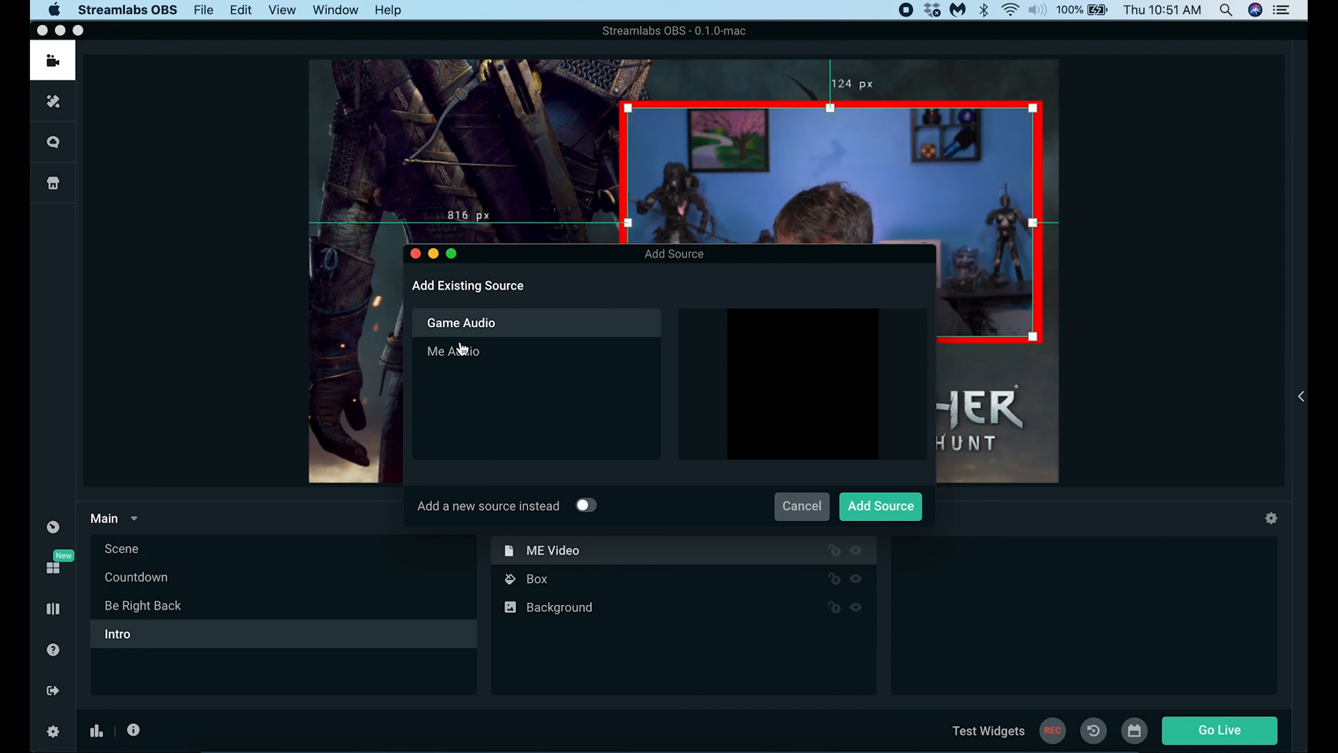
{"action": "left_click", "coordinate": [479, 358]}
{"action": "left_click", "coordinate": [886, 508]}
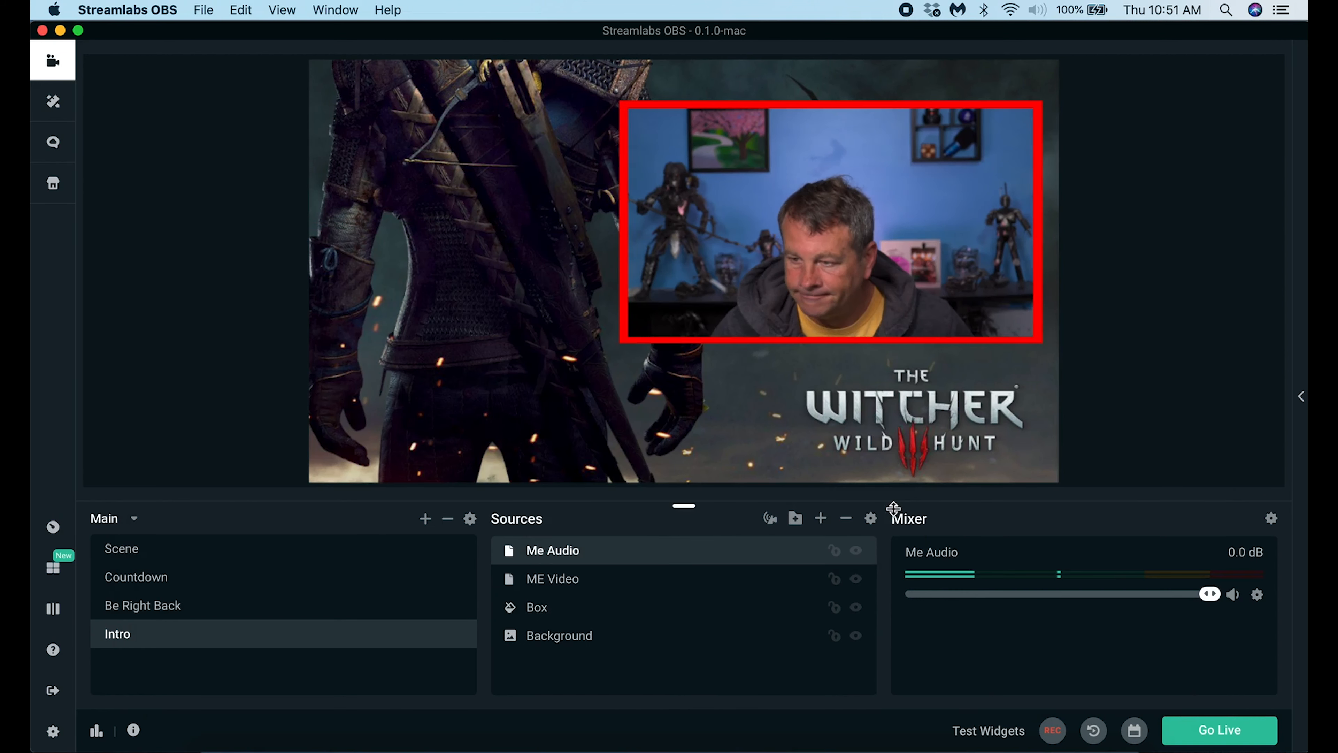
{"action": "mouse_move", "coordinate": [917, 525]}
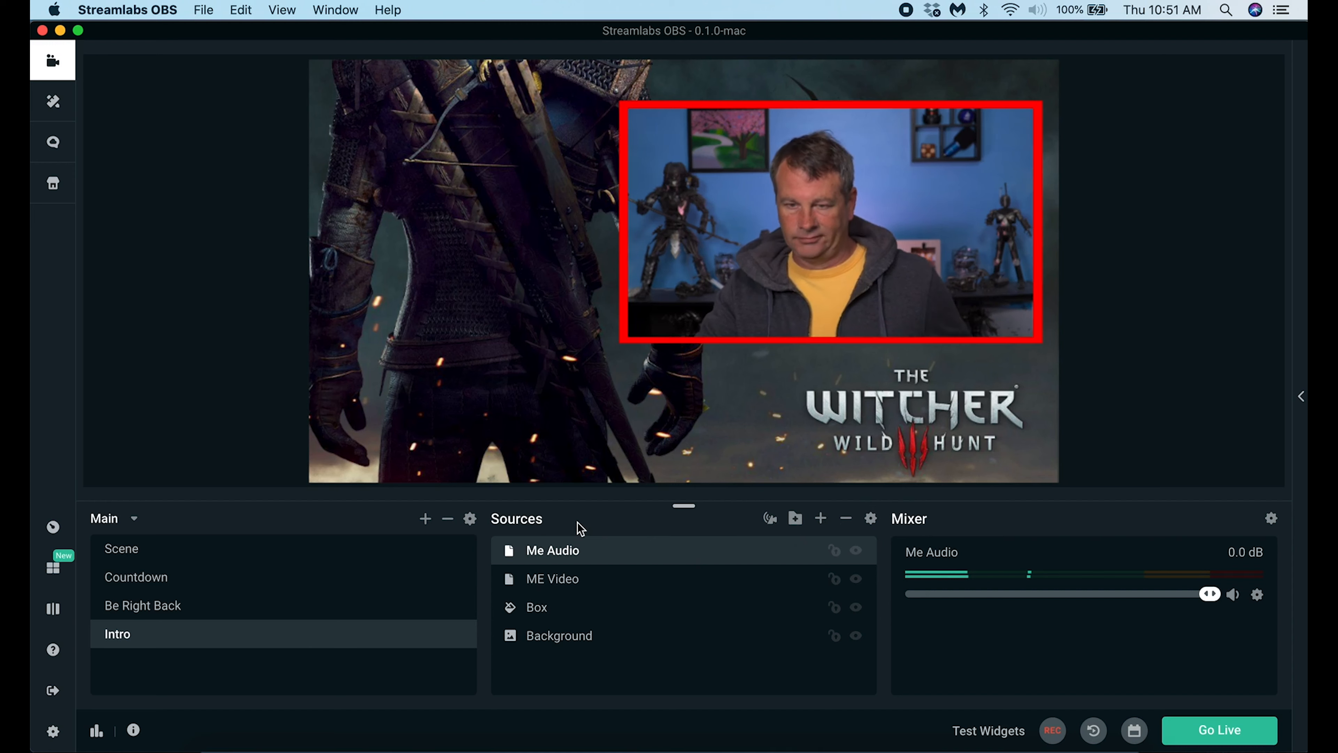
{"action": "left_click", "coordinate": [136, 579]}
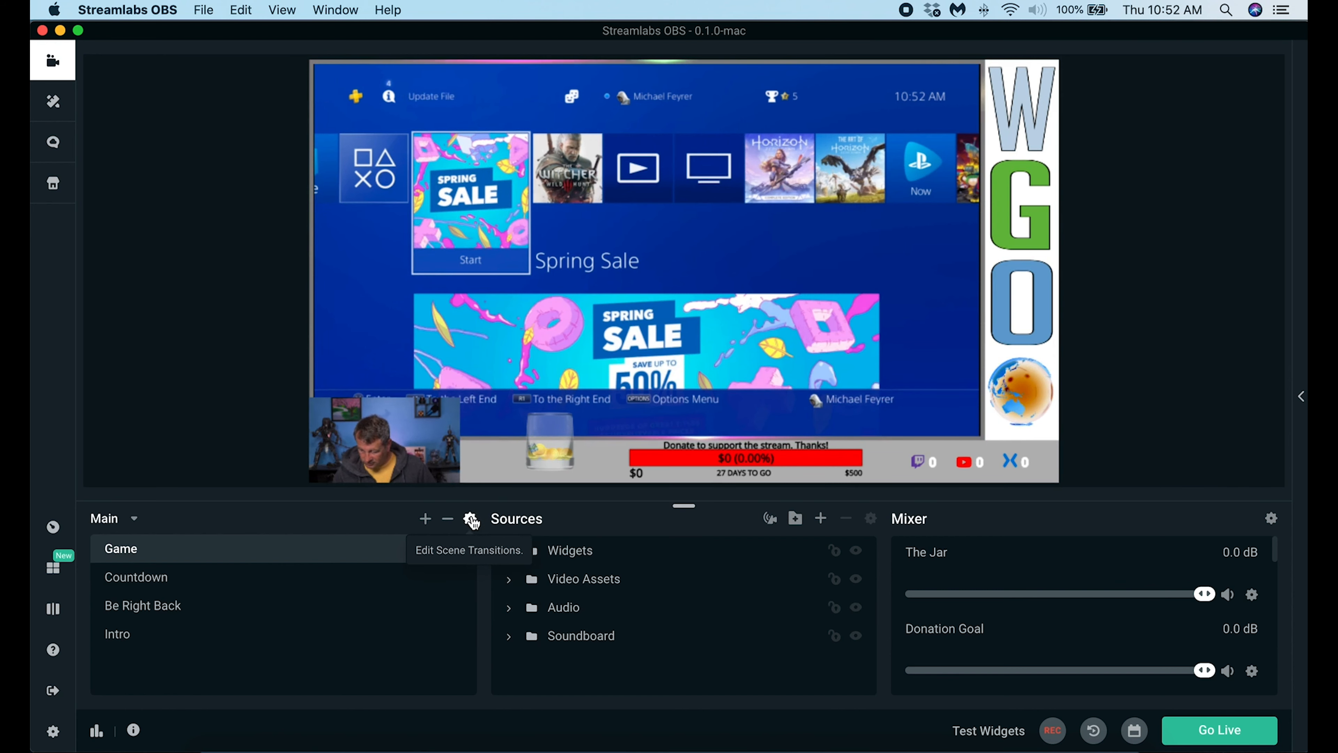
Step: Add a scene transition named 'Boor Slam' of type Stinger using a chosen .mov video file
{"action": "left_click", "coordinate": [471, 520]}
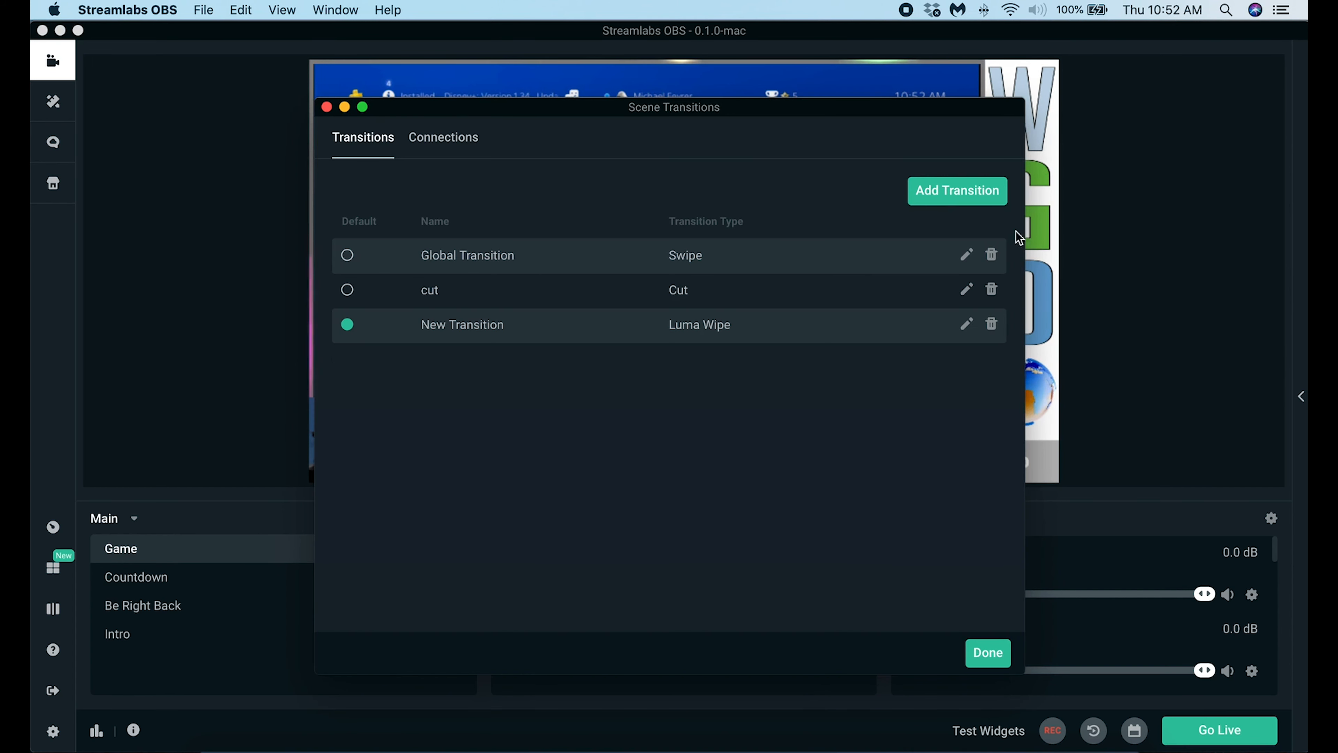
{"action": "left_click", "coordinate": [945, 191]}
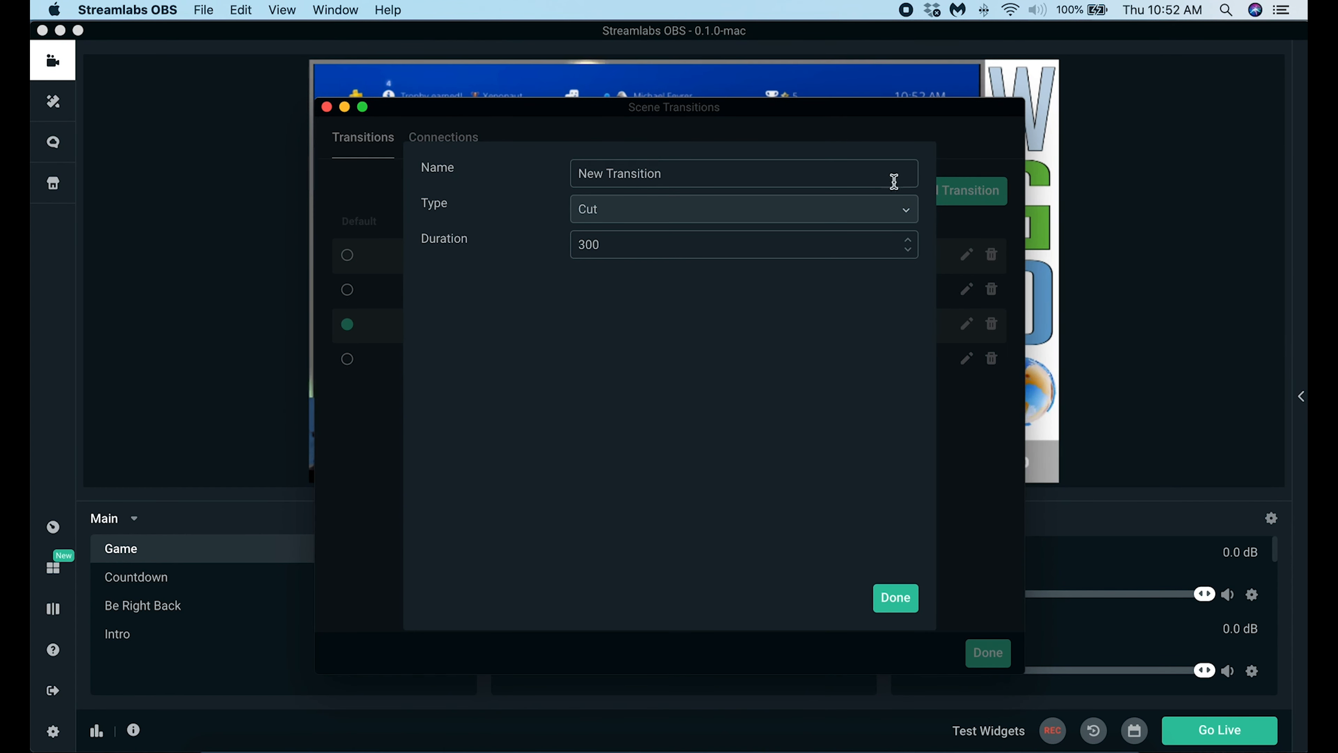
{"action": "left_click_drag", "start_coordinate": [894, 179], "coordinate": [523, 164]}
{"action": "type", "text": "Boor Slam"}
{"action": "left_click", "coordinate": [913, 215]}
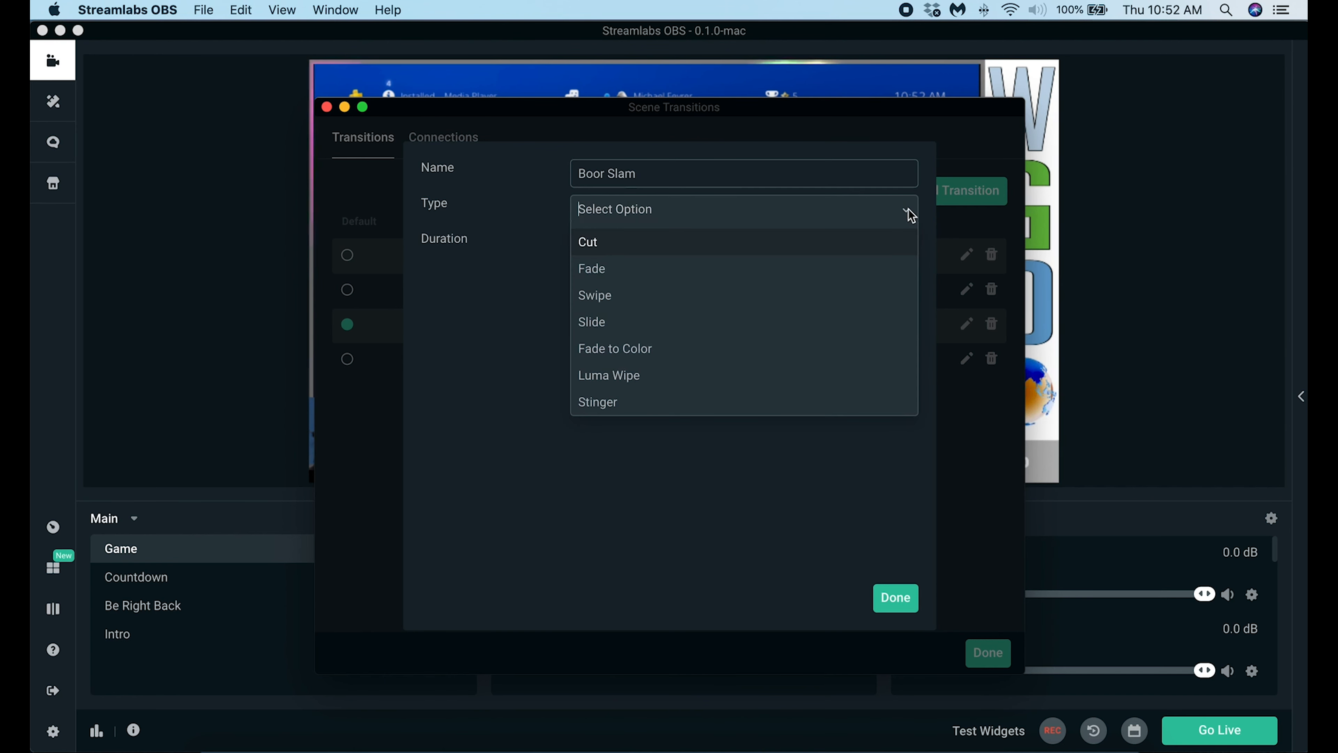
{"action": "left_click", "coordinate": [614, 406]}
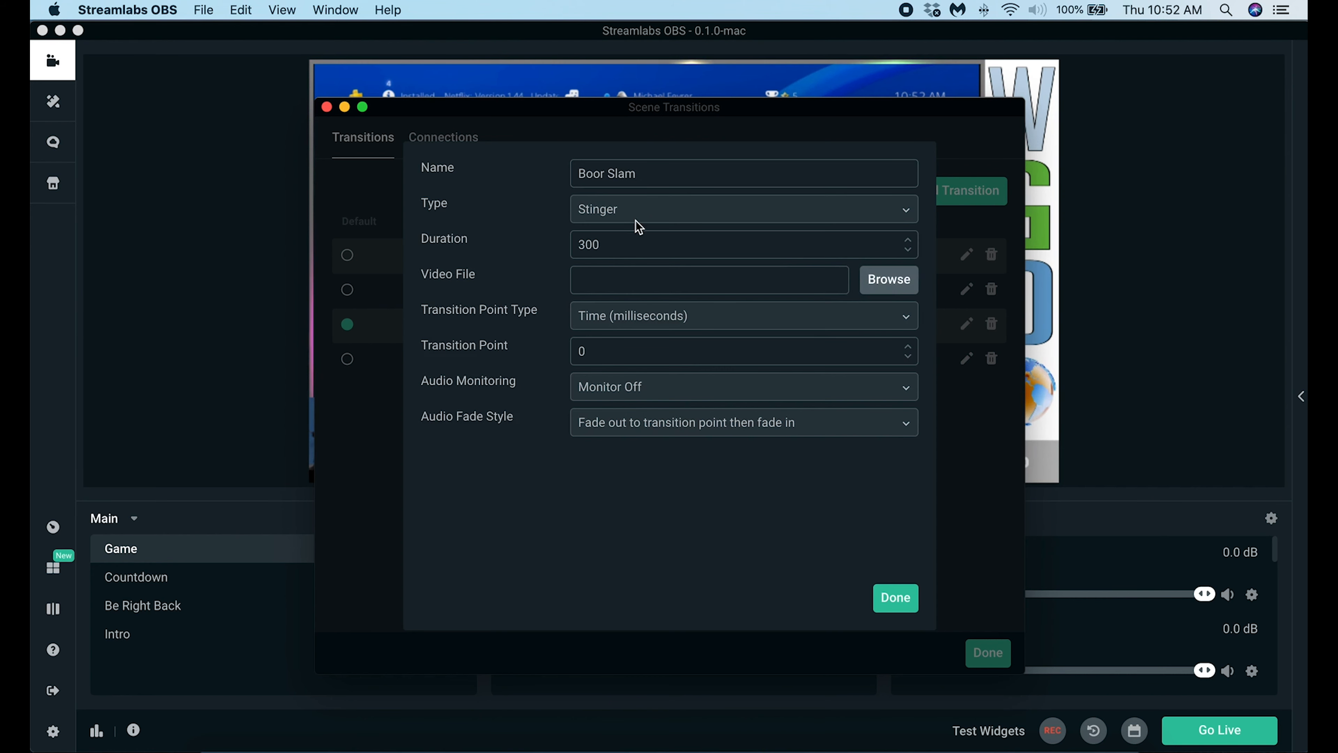
{"action": "left_click", "coordinate": [532, 189]}
{"action": "left_click", "coordinate": [1046, 481]}
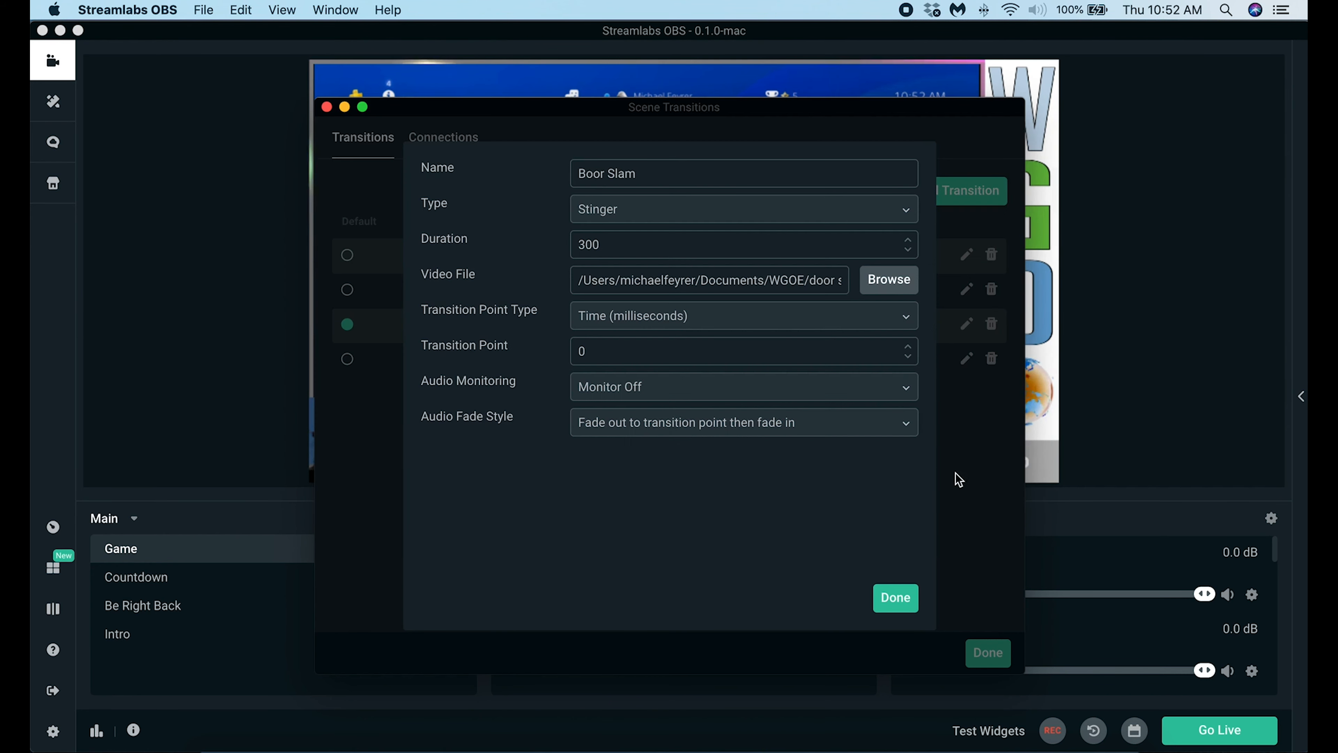
{"action": "left_click", "coordinate": [906, 318]}
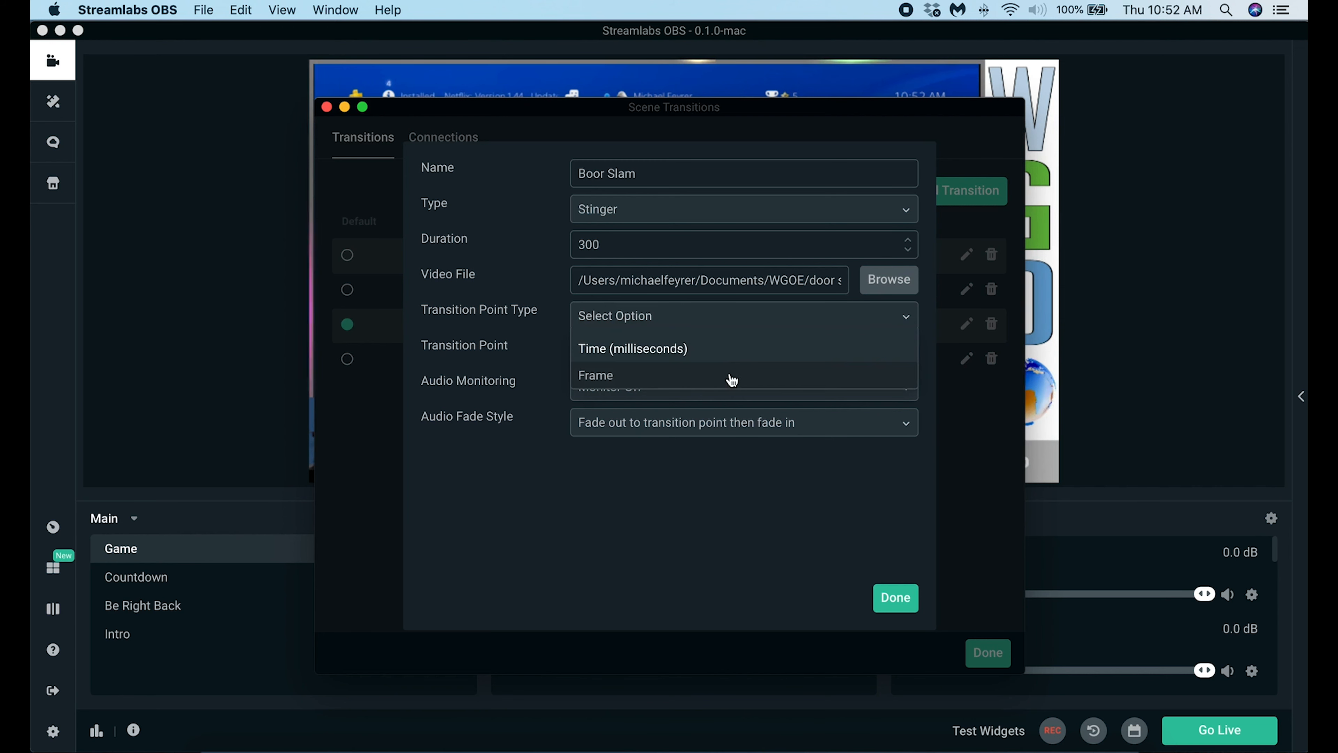